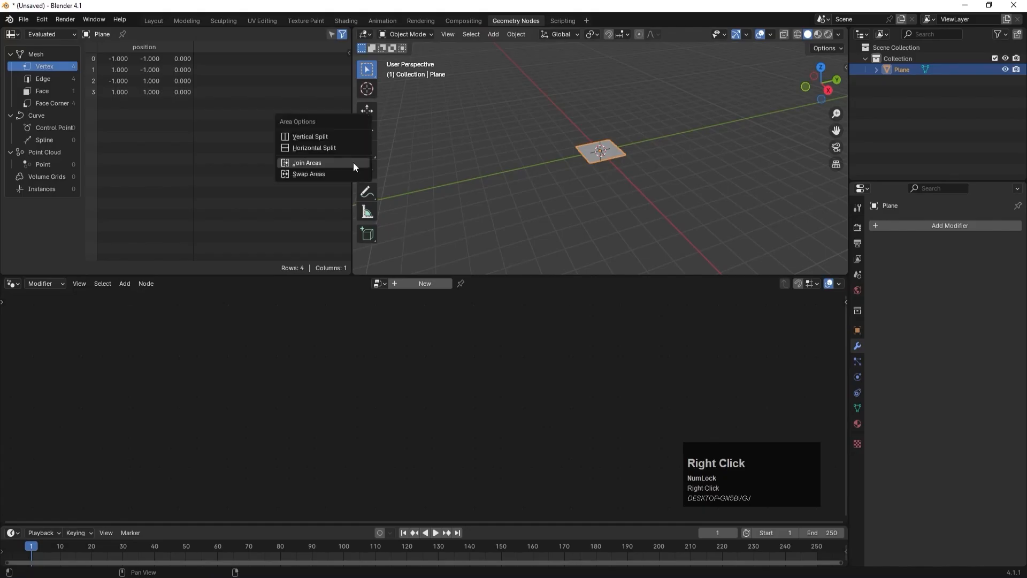
# - Join the spreadsheet area into the 3D viewport and enlarge the node editor below it
pyautogui.click(337, 161)
pyautogui.click(214, 162)
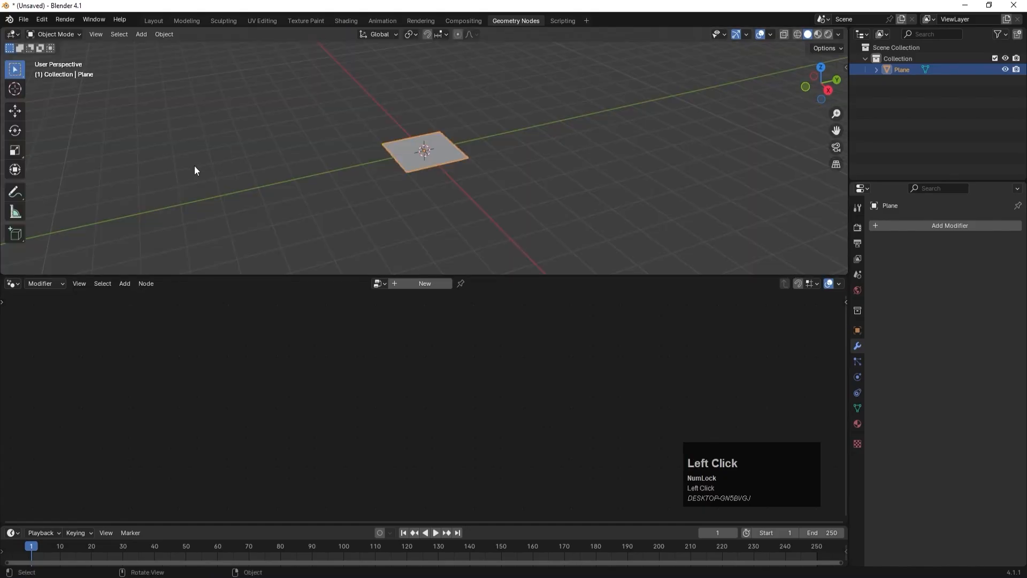
pyautogui.moveTo(262, 274); pyautogui.dragTo(254, 234)
# - Select the plane and create a new geometry node tree for it
pyautogui.click(499, 171)
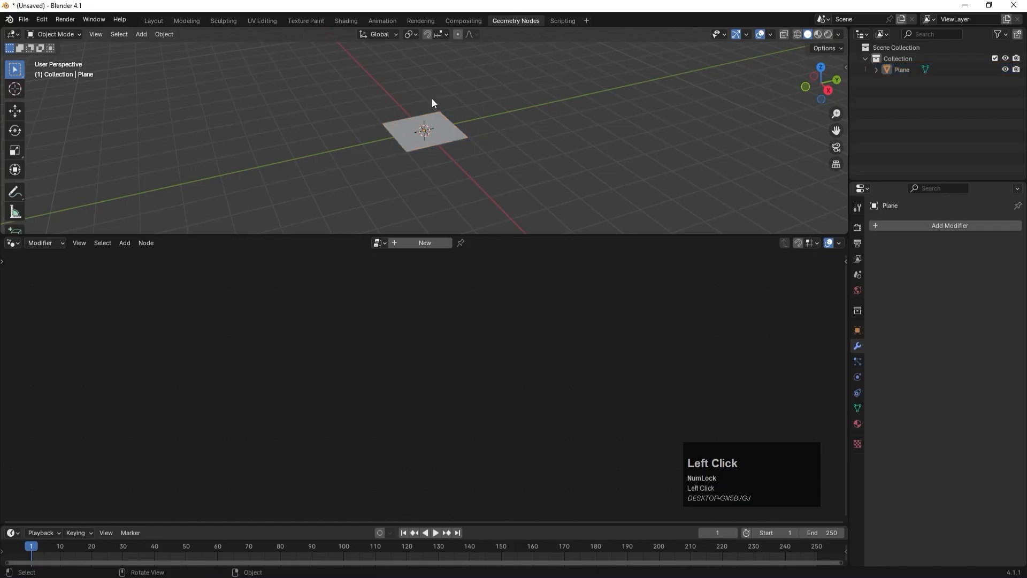
pyautogui.click(438, 132)
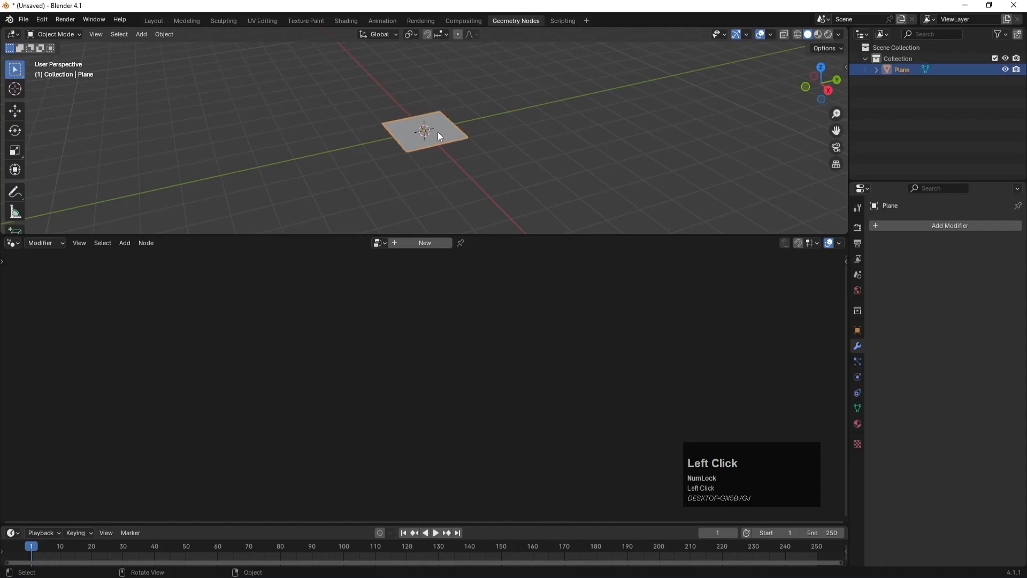
pyautogui.click(429, 245)
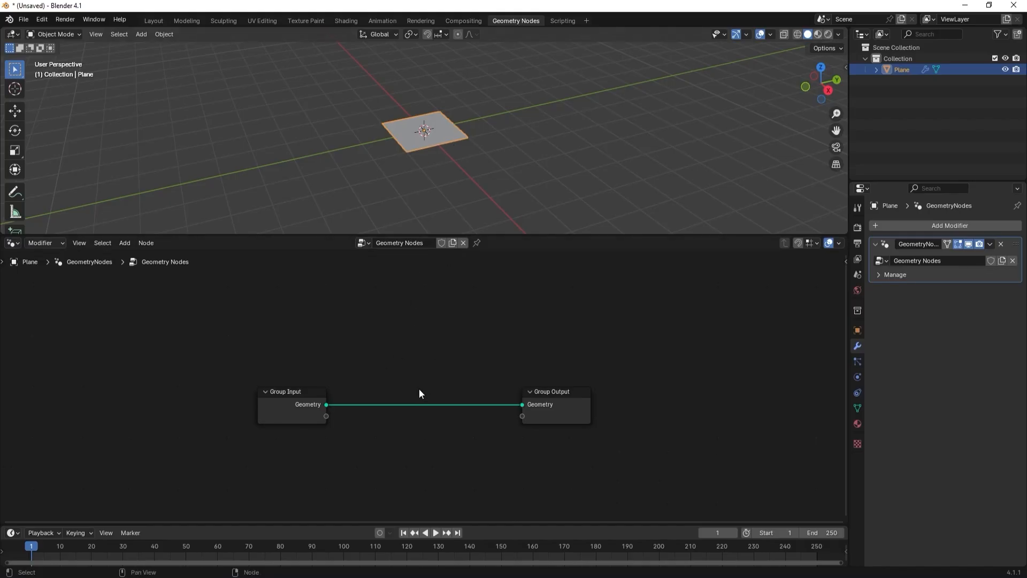
# - Insert a UV Sphere node into the link to Group Output, and space it and Group Input apart from the output
pyautogui.press('space')
pyautogui.write('uv s')
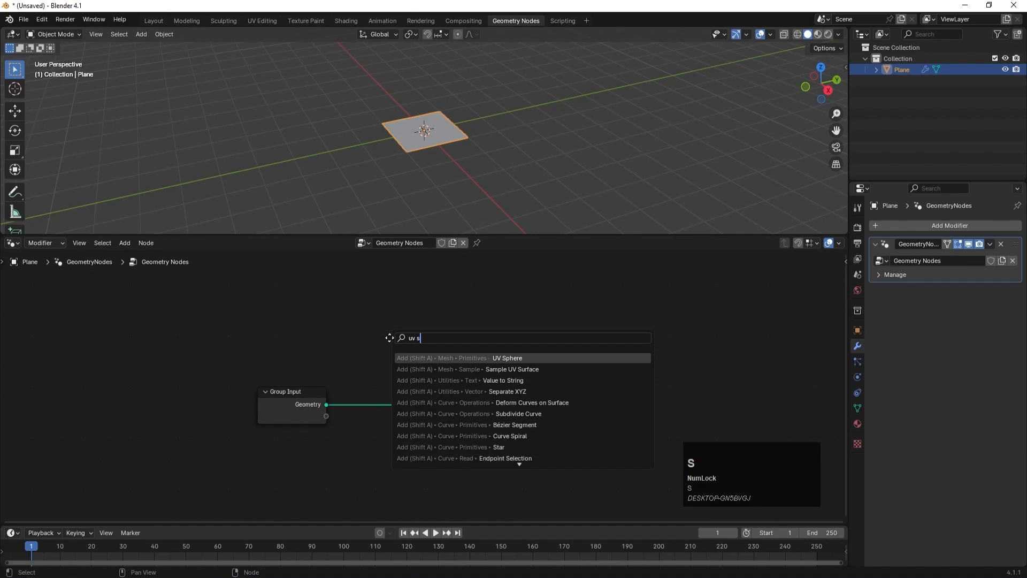
pyautogui.press('Return')
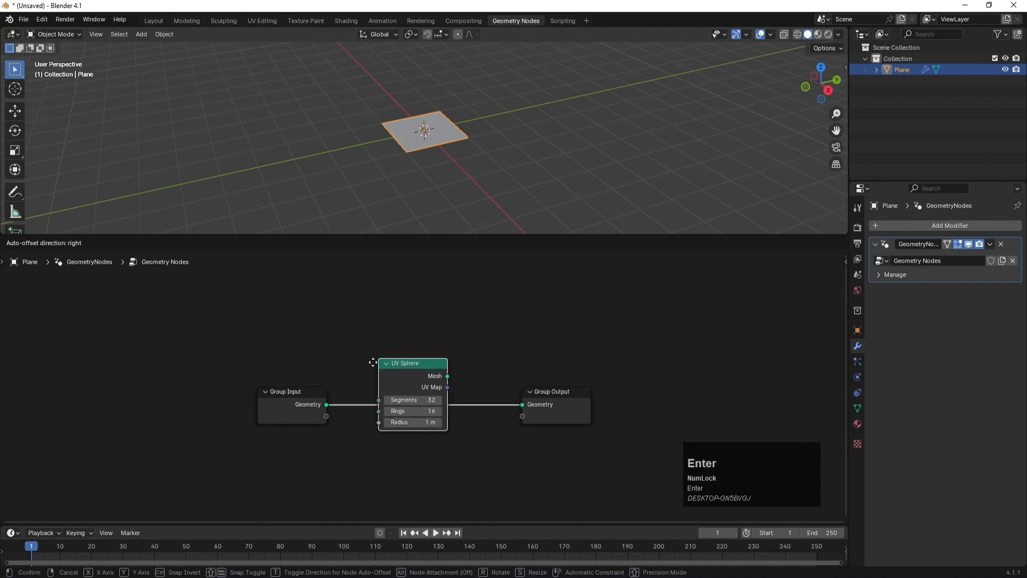
pyautogui.click(366, 370)
pyautogui.moveTo(296, 410); pyautogui.dragTo(98, 373)
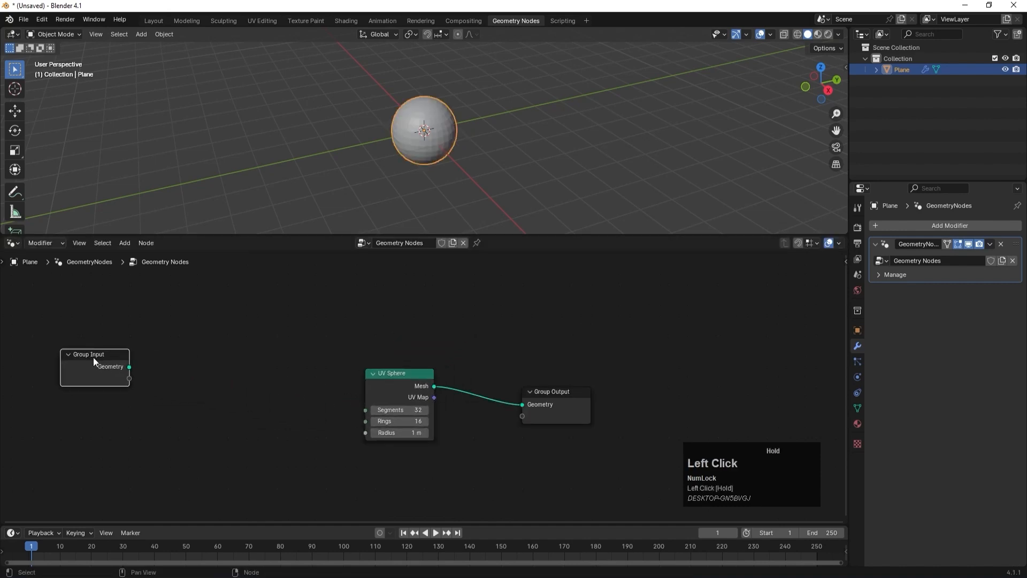
pyautogui.moveTo(390, 373); pyautogui.dragTo(219, 341)
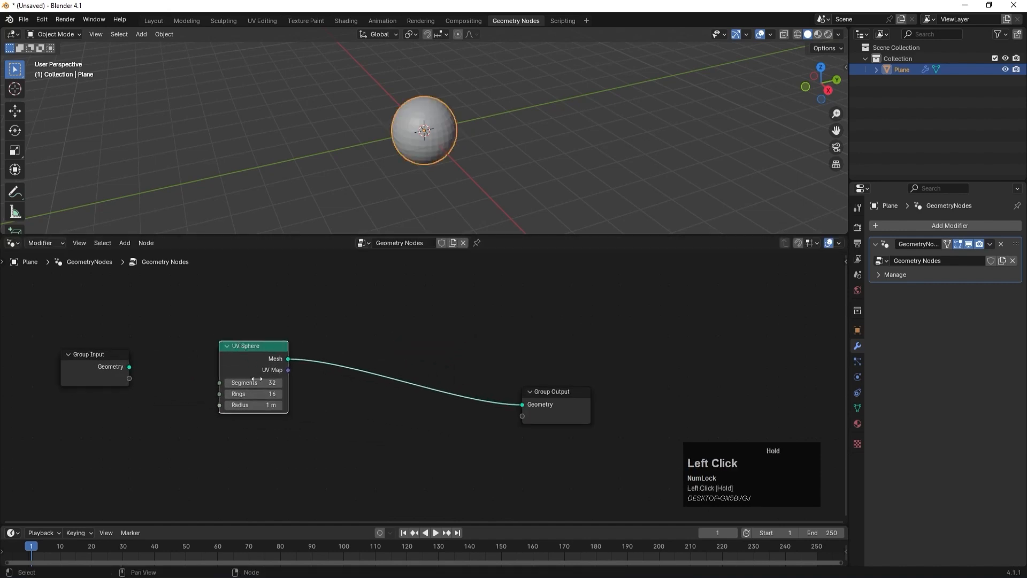
# - Set the UV Sphere's radius to 8 m and align the Group Output node with it
pyautogui.click(254, 405)
pyautogui.write('8')
pyautogui.press('Return')
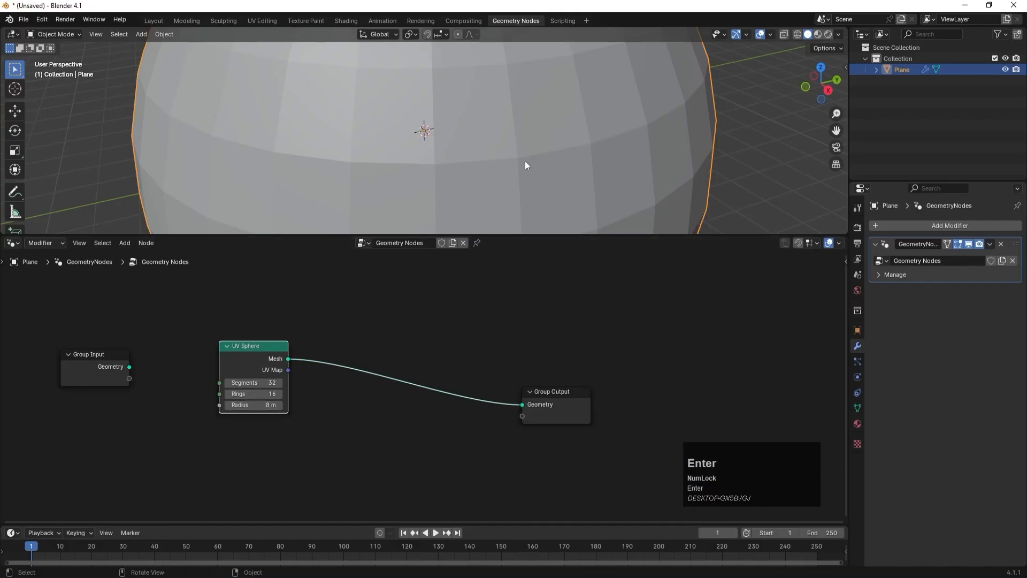
pyautogui.scroll(-3, 525, 159)
pyautogui.scroll(-3, 525, 160)
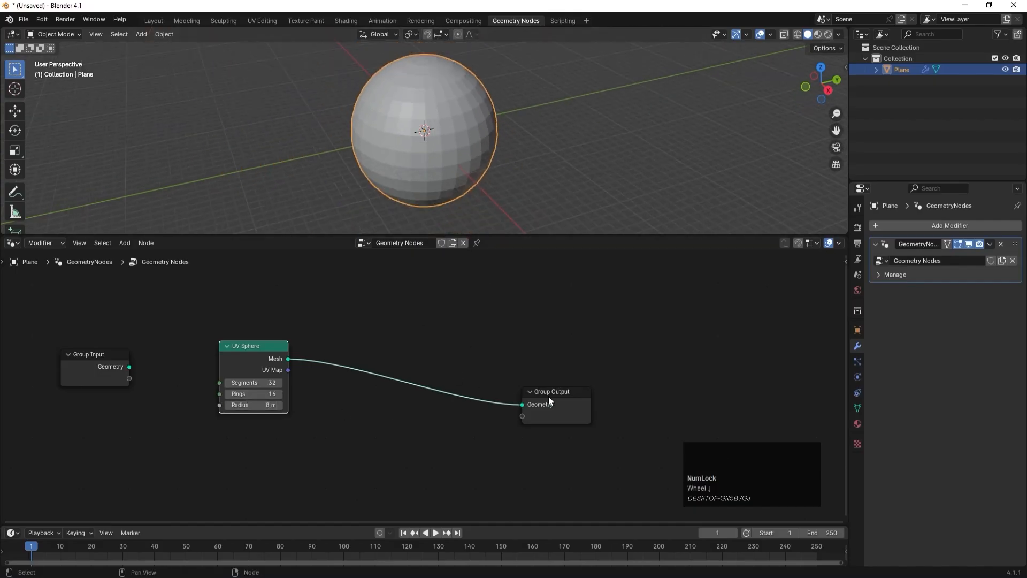
pyautogui.moveTo(548, 396); pyautogui.dragTo(563, 353)
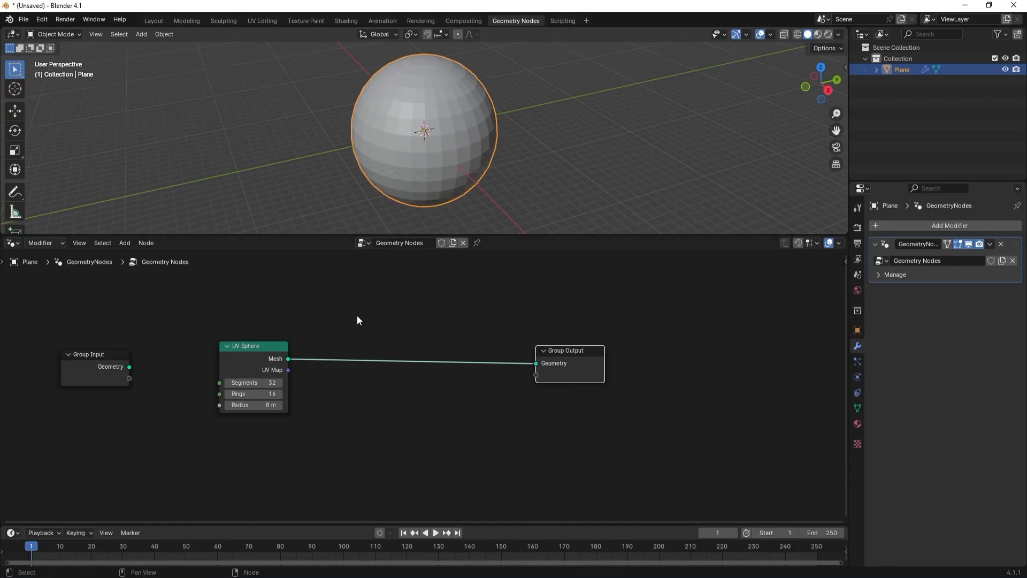
# - Insert an Instance on Points node between the UV Sphere and Group Output, with the sphere mesh feeding Points
pyautogui.press('space')
pyautogui.write('ins')
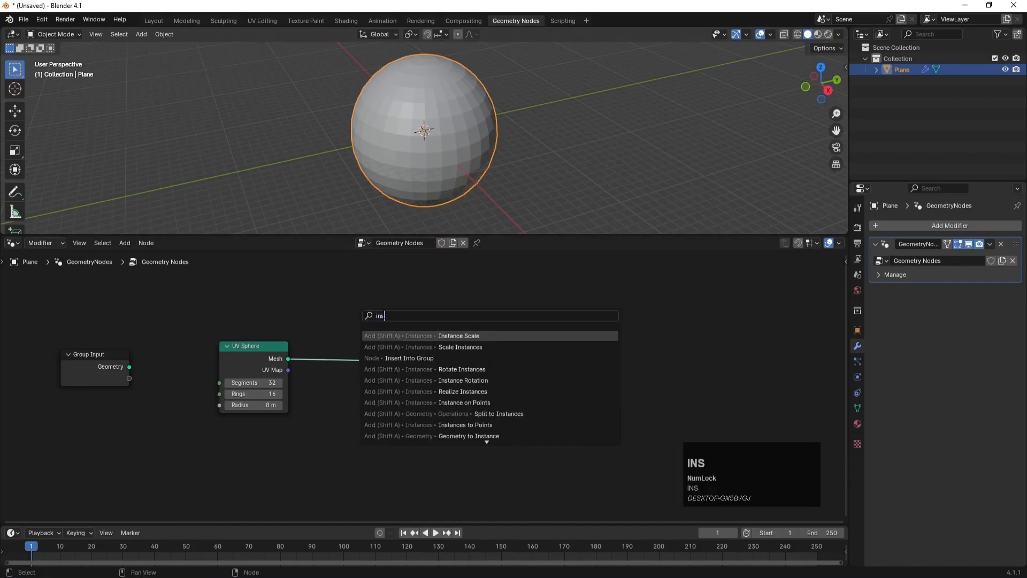
pyautogui.click(464, 402)
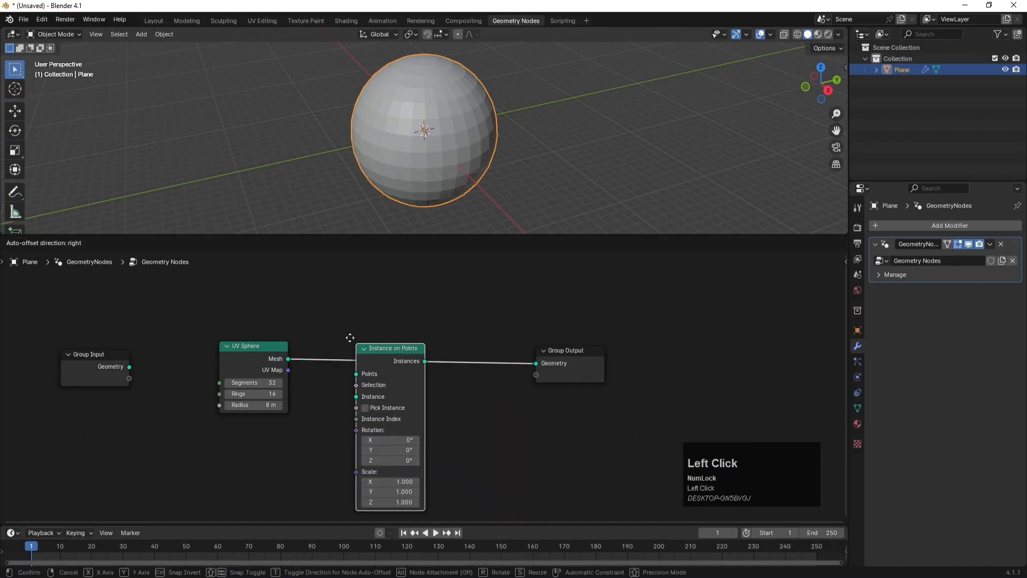
pyautogui.click(338, 317)
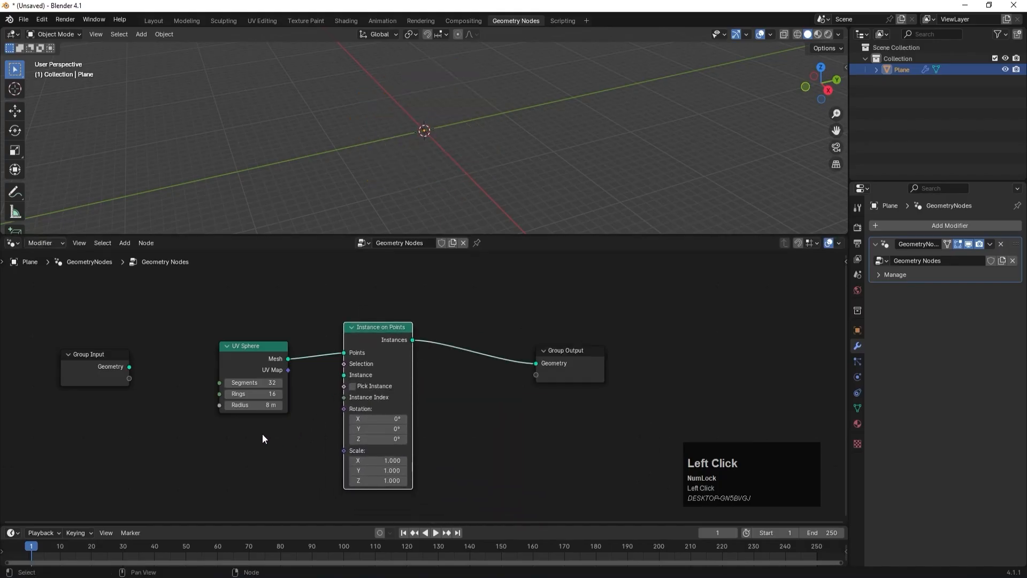
# - Duplicate the UV Sphere node below the original and set the copy's radius to 1 m
pyautogui.click(249, 346)
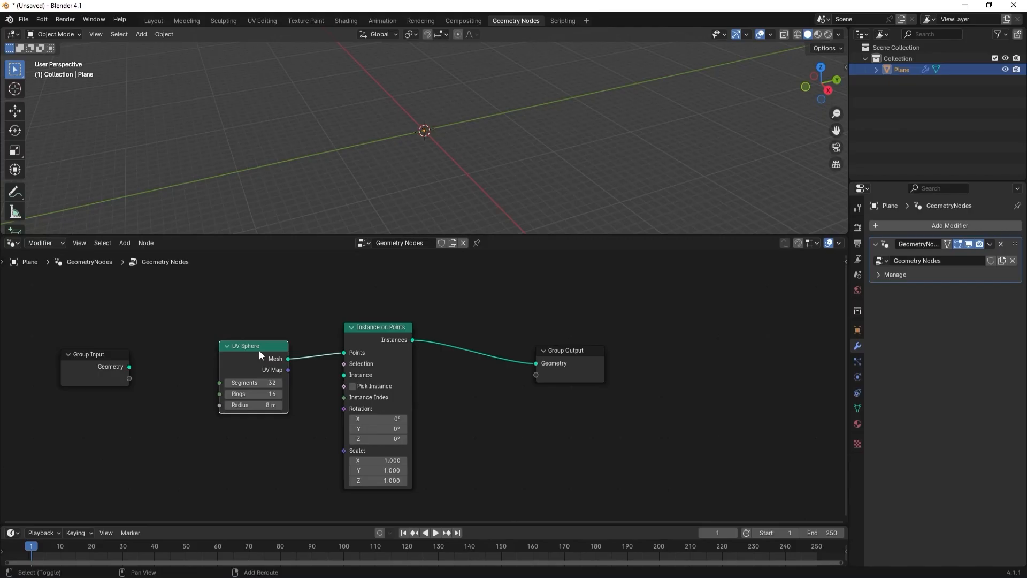
pyautogui.hotkey('shift', 'd')
pyautogui.click(260, 447)
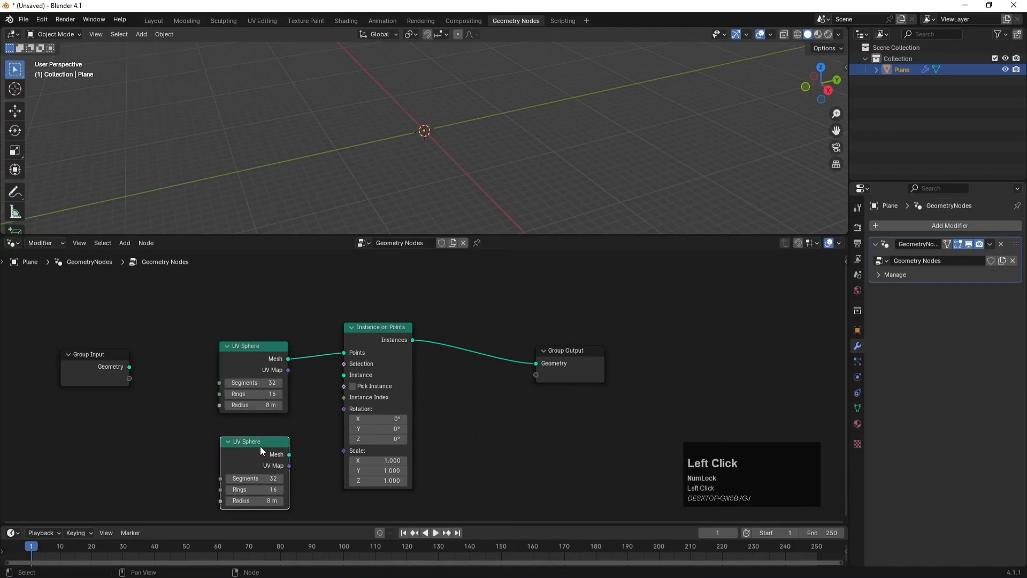
pyautogui.click(263, 504)
pyautogui.write('1')
pyautogui.press('Return')
# - Connect the second UV Sphere's mesh to the Instance input of Instance on Points and reduce its radius to 0.75 m
pyautogui.moveTo(289, 454); pyautogui.dragTo(343, 375)
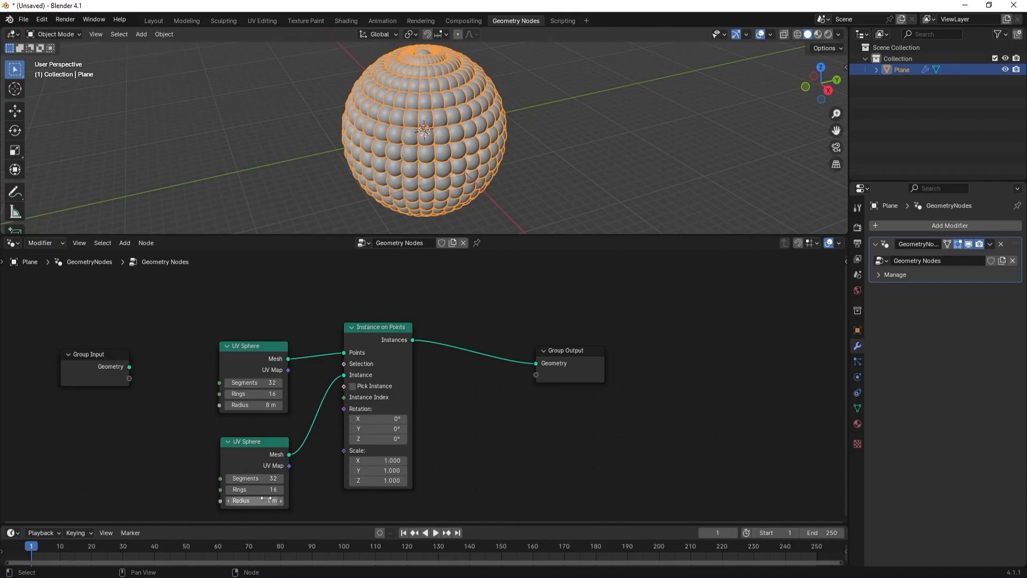
pyautogui.keyDown('shift'); pyautogui.moveTo(254, 501); pyautogui.dragTo(237, 501); pyautogui.keyUp('shift')
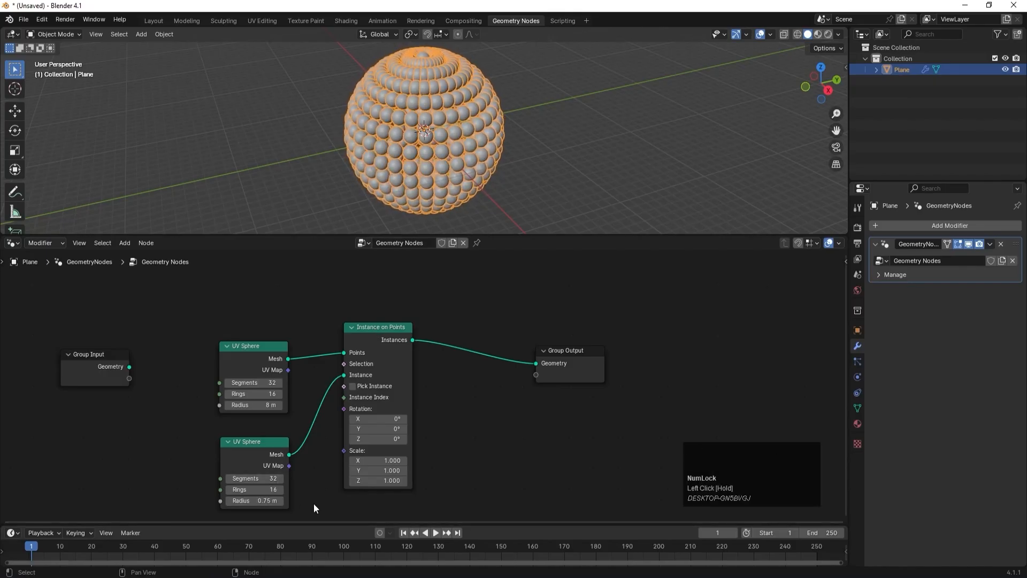
pyautogui.click(586, 132)
pyautogui.scroll(3, 354, 106)
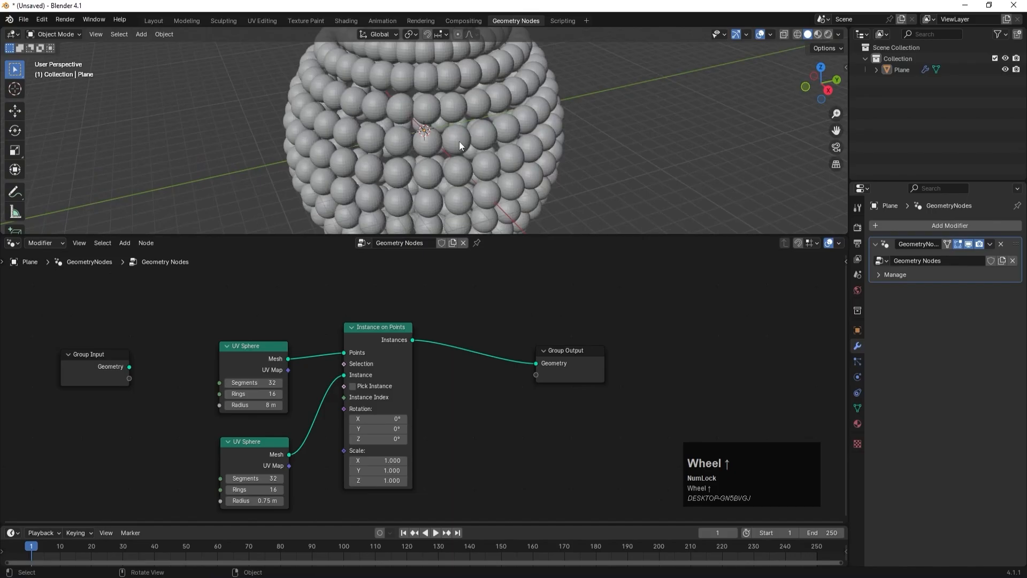
pyautogui.scroll(1, 435, 116)
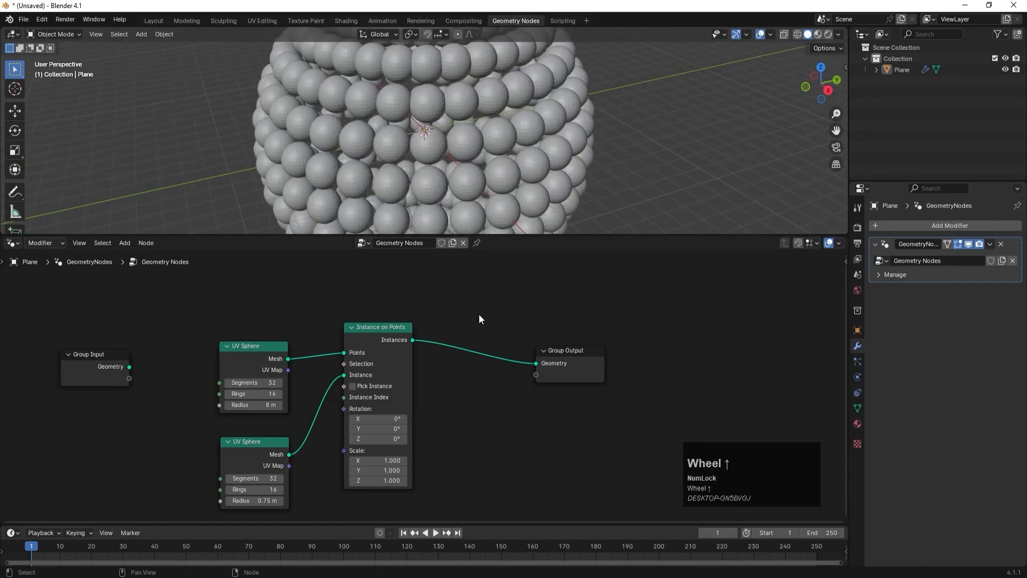
# - Insert a Set Shade Smooth node before Group Output and move both nodes away from Instance on Points
pyautogui.press('space')
pyautogui.write('s')
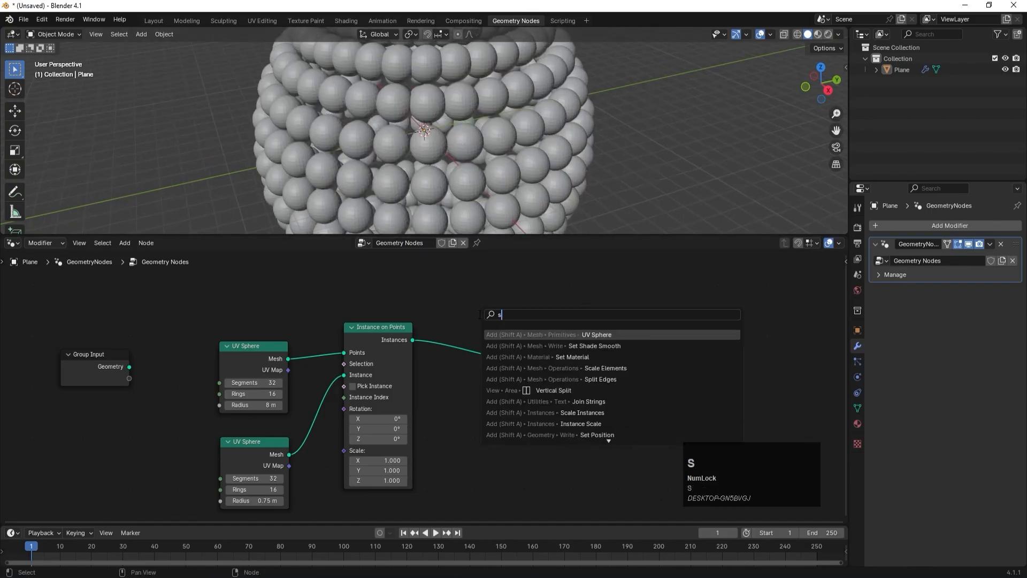
pyautogui.write('et')
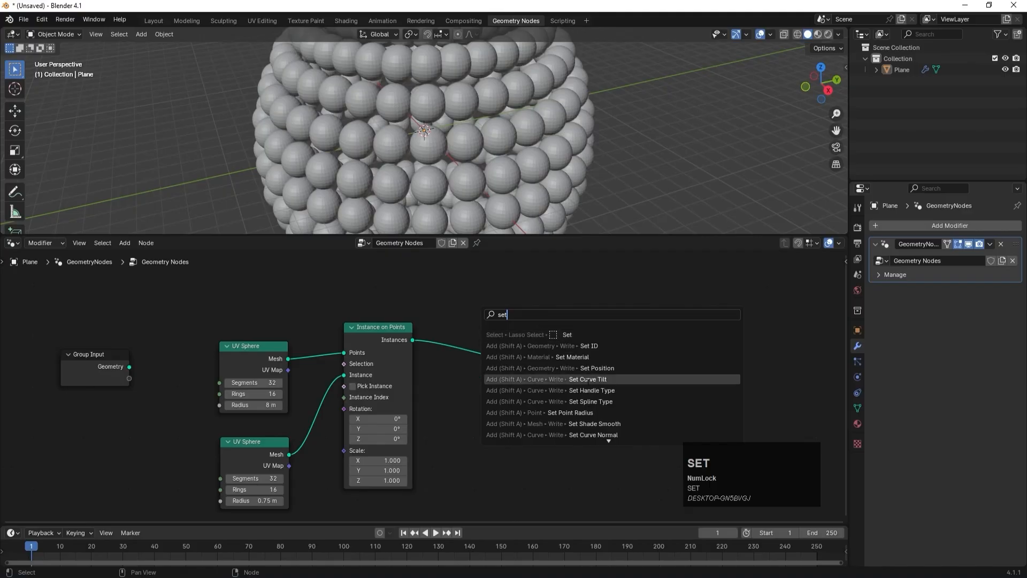
pyautogui.click(594, 424)
pyautogui.click(449, 311)
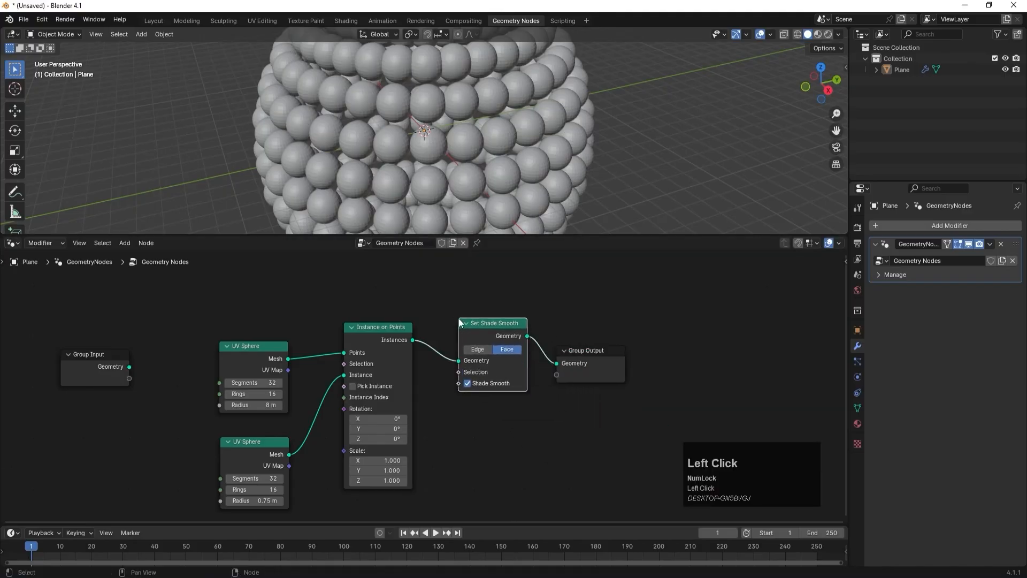
pyautogui.scroll(-3, 492, 119)
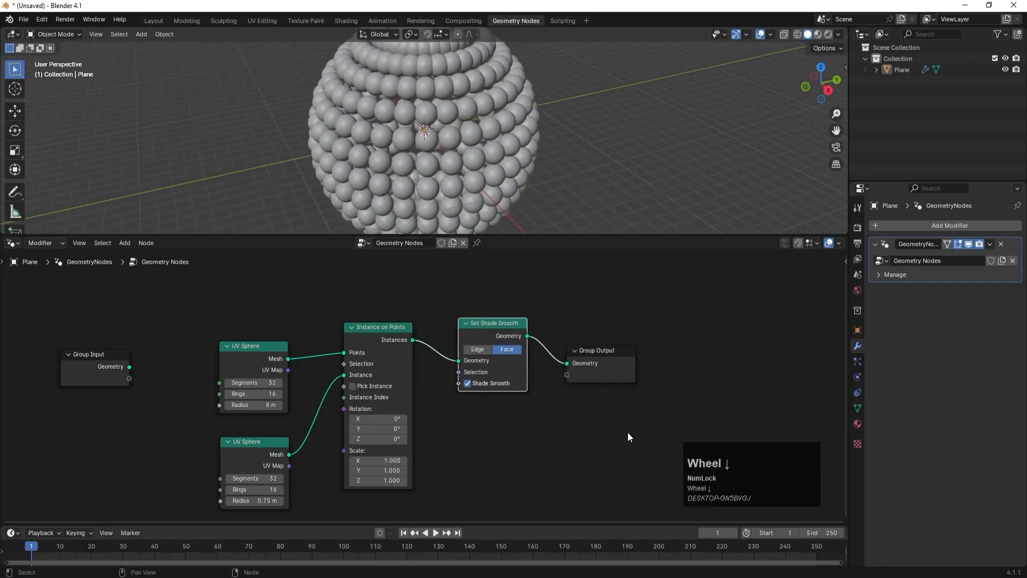
pyautogui.moveTo(631, 435); pyautogui.dragTo(611, 334)
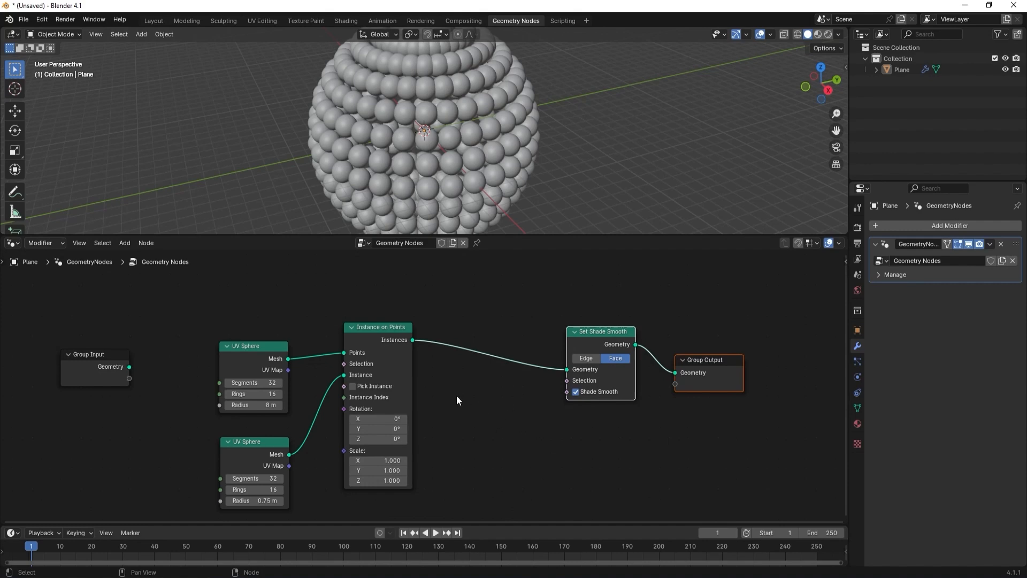
# - Insert a Translate Instances node between Instance on Points and Set Shade Smooth
pyautogui.click(361, 328)
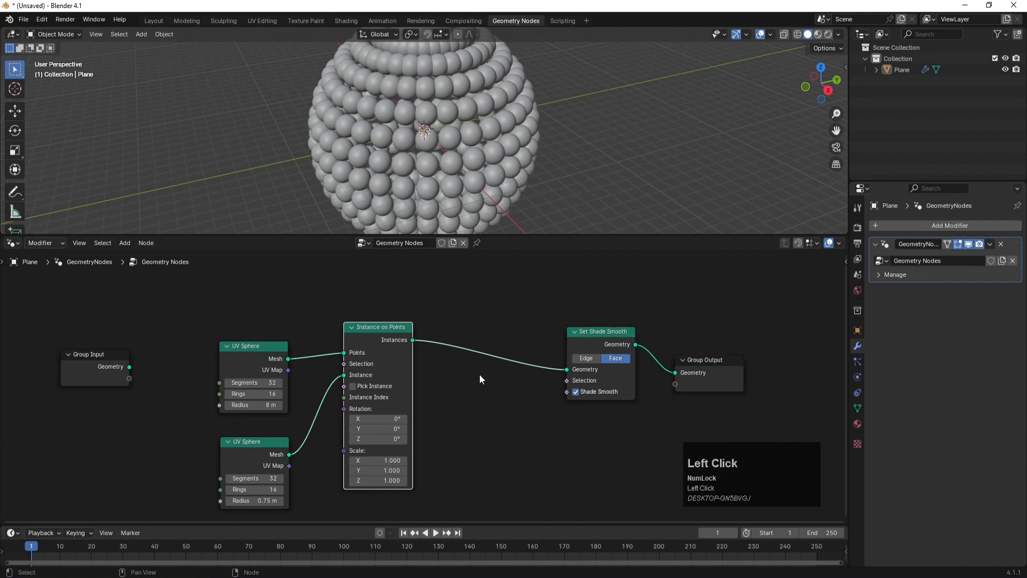
pyautogui.press('space')
pyautogui.write('trans')
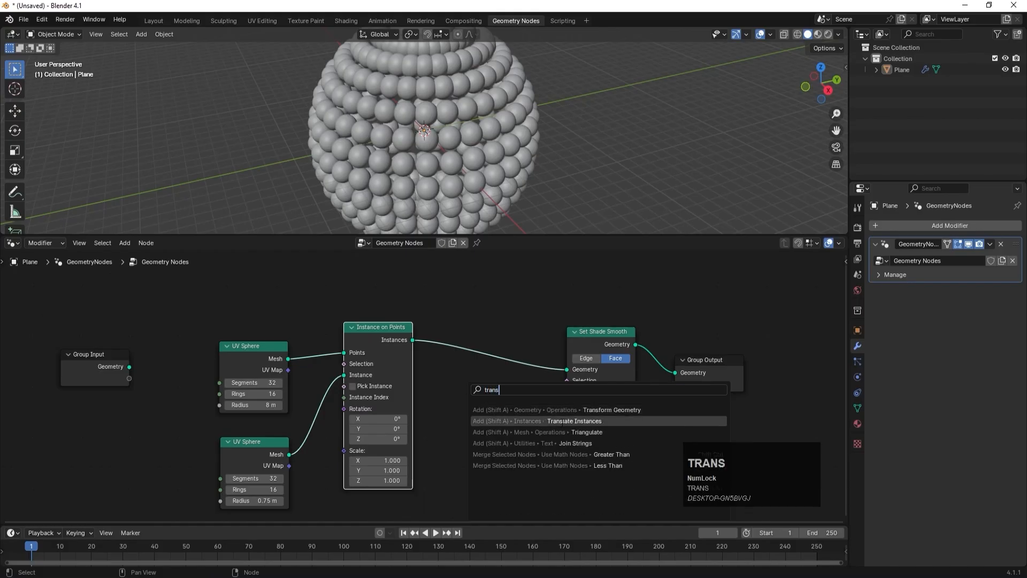
pyautogui.click(563, 421)
pyautogui.click(469, 327)
# - Try a 1.2 m X translation on the Translate Instances node and reset it to 0 m
pyautogui.moveTo(489, 388)
pyautogui.mouseDown()
pyautogui.moveTo(500, 388)
pyautogui.moveTo(490, 388)
pyautogui.mouseUp()
pyautogui.click(491, 387)
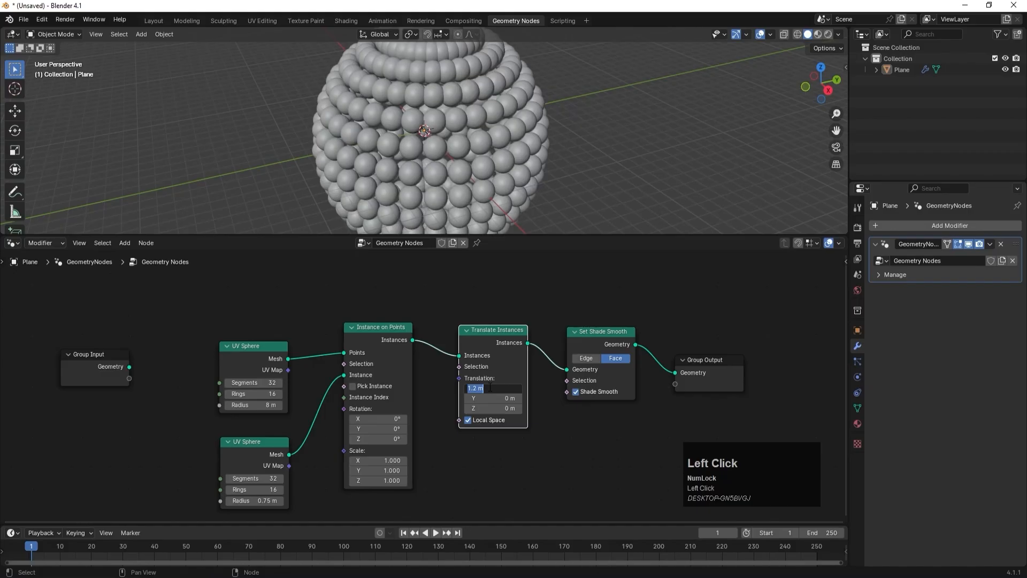
pyautogui.write('0')
pyautogui.press('Return')
# - Add a Noise Texture node and connect its Fac output to the Translation input of Translate Instances
pyautogui.scroll(-1, 515, 468)
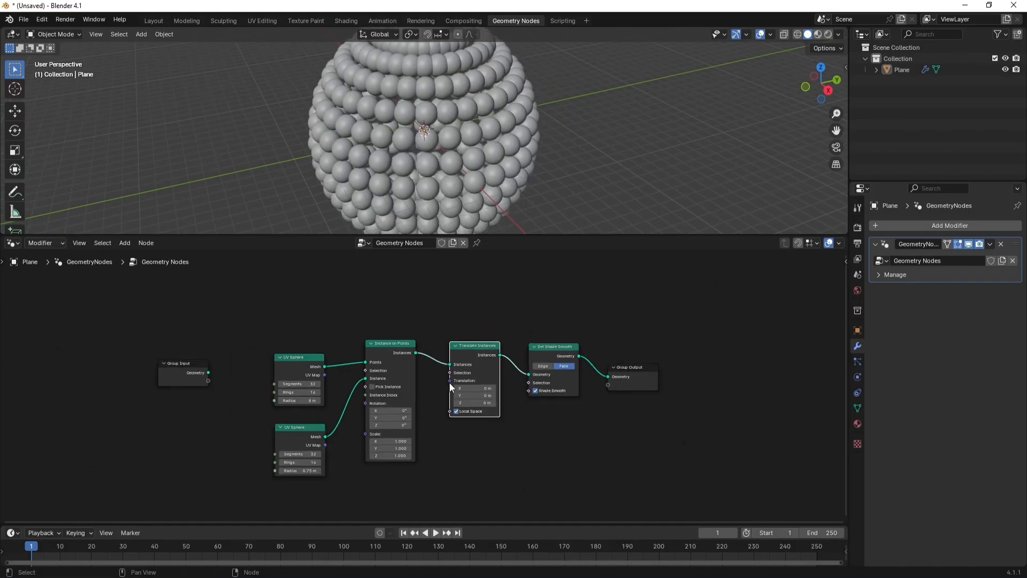
pyautogui.scroll(-1, 456, 450)
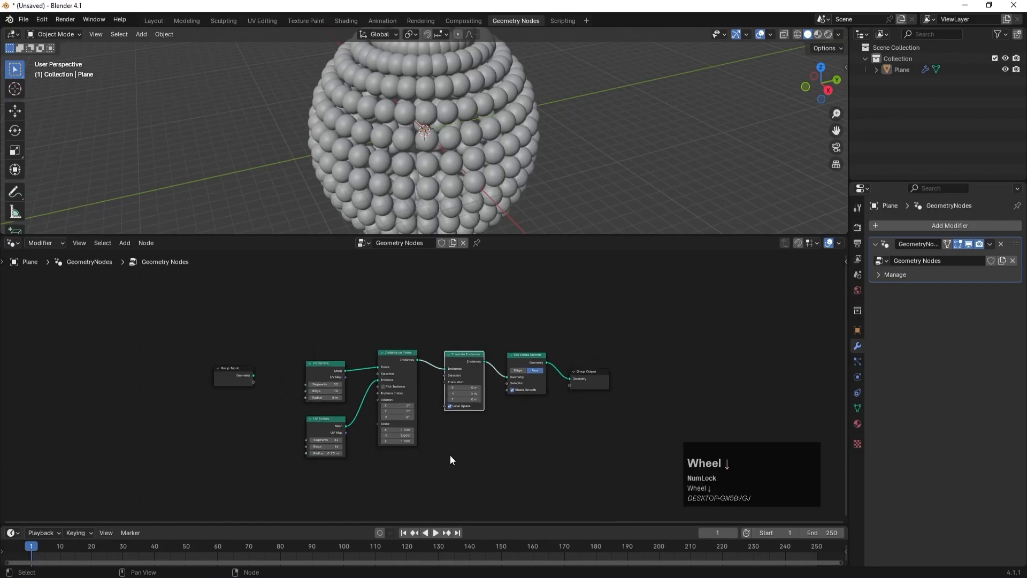
pyautogui.moveTo(460, 447); pyautogui.dragTo(445, 404, button='middle')
pyautogui.press('space')
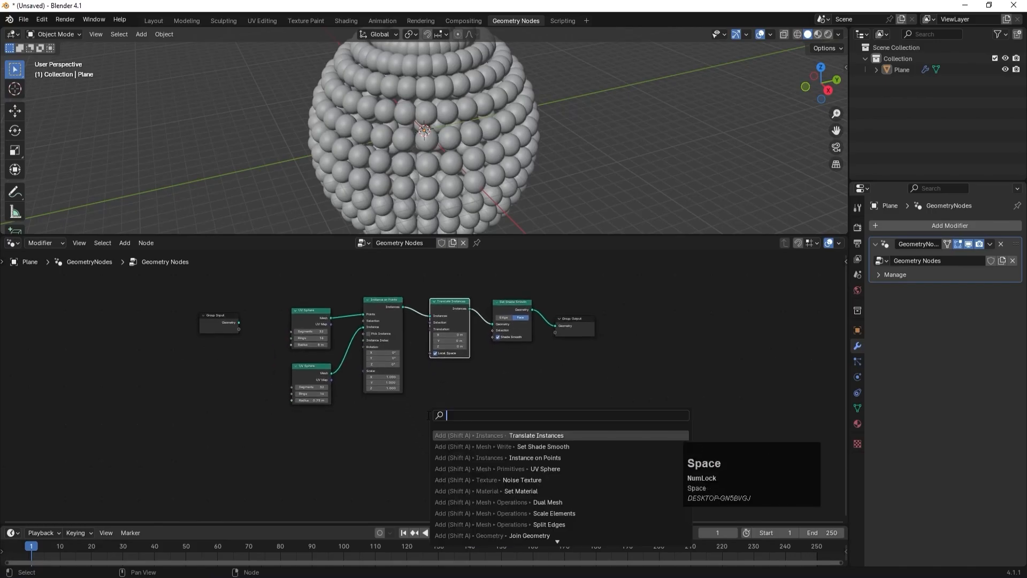
pyautogui.write('noi')
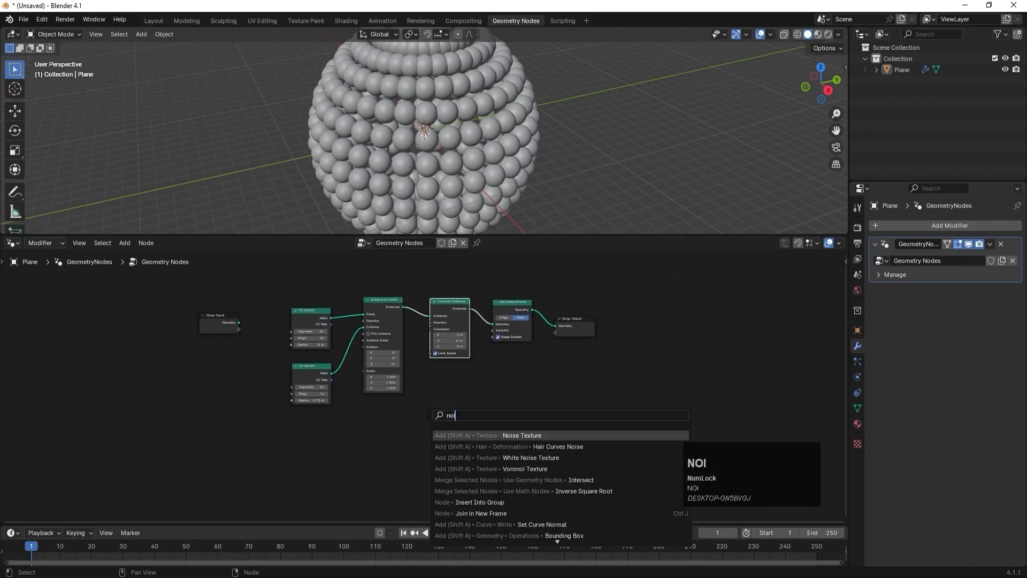
pyautogui.press('Return')
pyautogui.click(377, 412)
pyautogui.scroll(1, 379, 414)
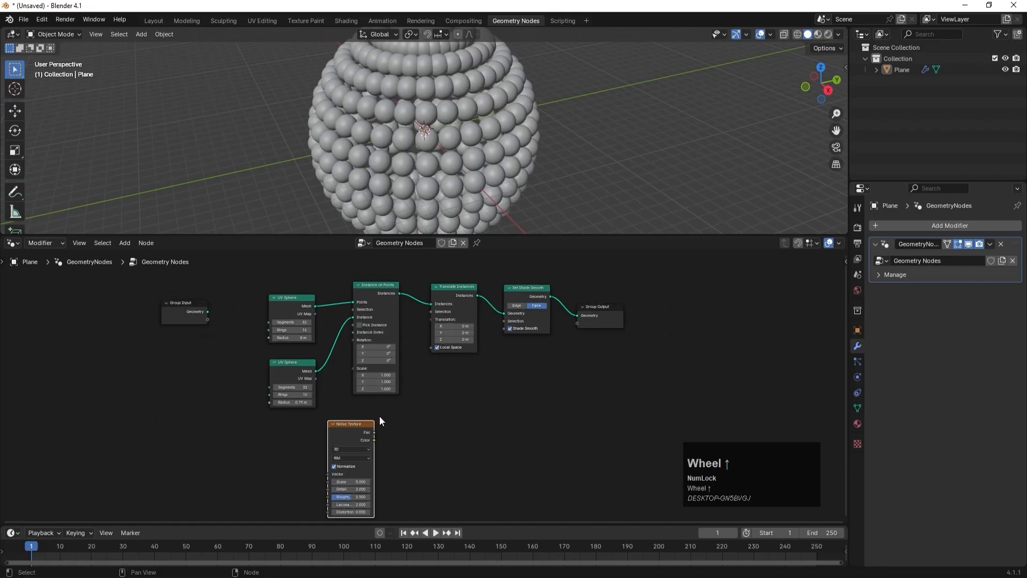
pyautogui.moveTo(375, 431); pyautogui.dragTo(428, 316)
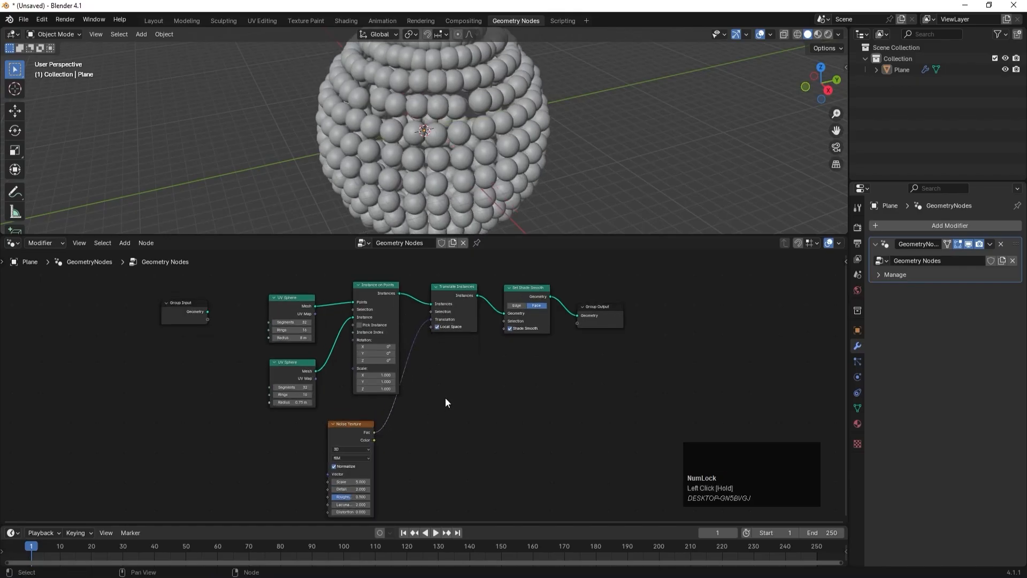
# - Move the two UV Sphere nodes and Instance on Points together, away from Translate Instances, to make room
pyautogui.scroll(-1, 421, 339)
pyautogui.moveTo(313, 294); pyautogui.dragTo(377, 387)
pyautogui.moveTo(385, 295)
pyautogui.mouseDown()
pyautogui.moveTo(366, 289)
pyautogui.moveTo(369, 300)
pyautogui.mouseUp()
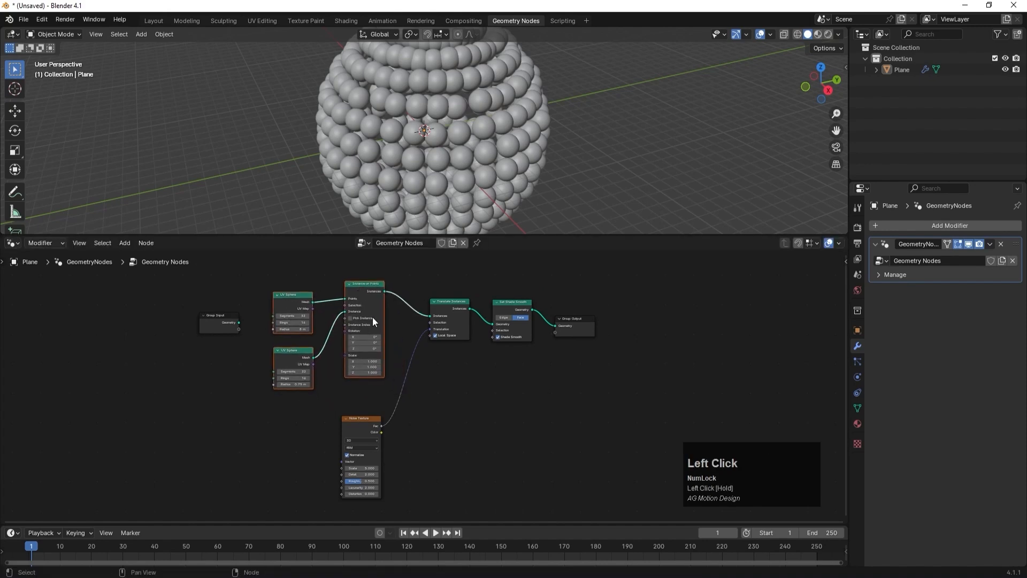
# - Try other Scale, Distortion and Detail values on the Noise Texture node, undoing each change
pyautogui.click(429, 445)
pyautogui.scroll(3, 422, 449)
pyautogui.moveTo(409, 482); pyautogui.dragTo(407, 371, button='middle')
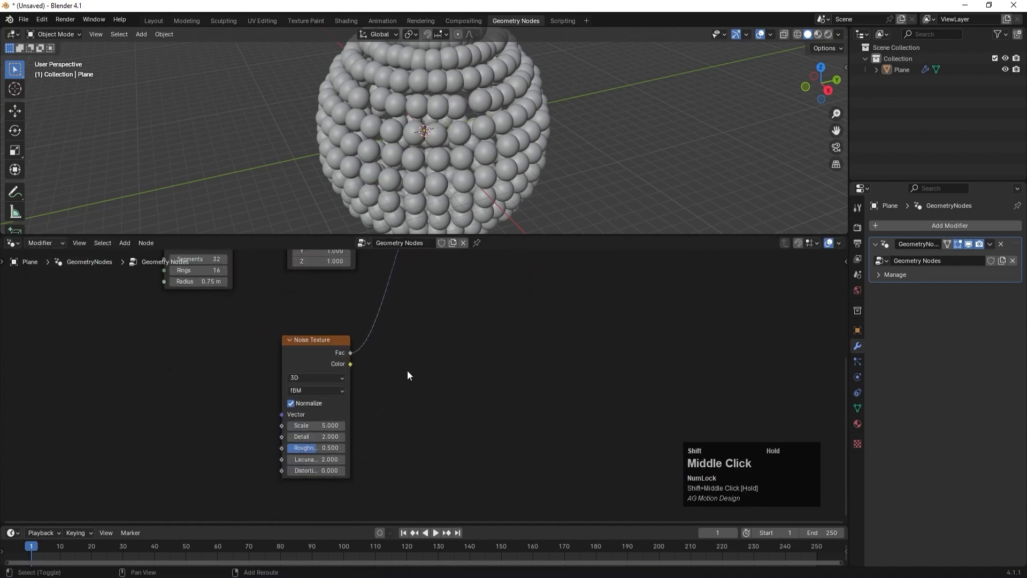
pyautogui.moveTo(317, 426)
pyautogui.mouseDown()
pyautogui.moveTo(338, 425)
pyautogui.moveTo(321, 425)
pyautogui.mouseUp()
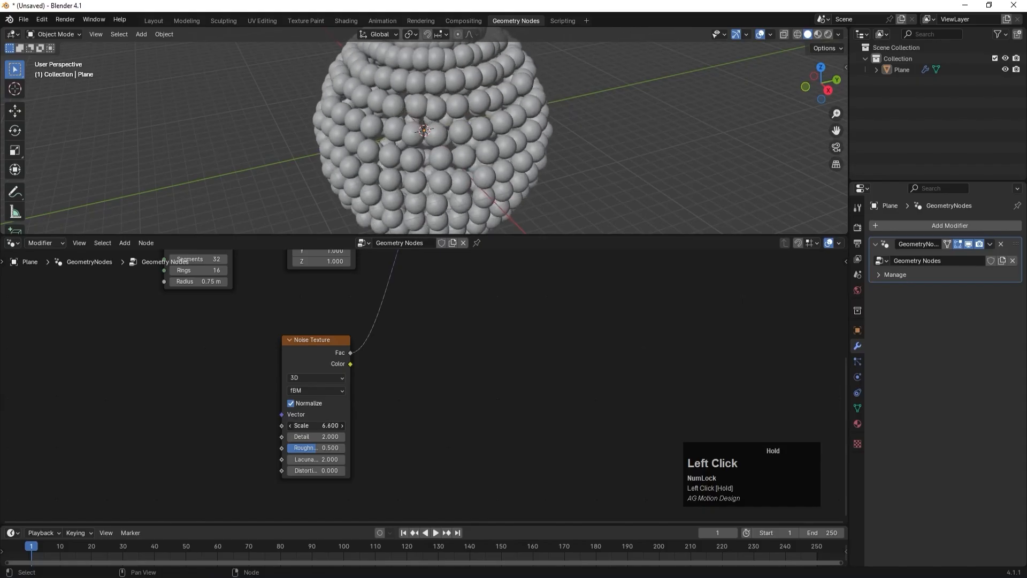
pyautogui.hotkey('ctrl', 'z')
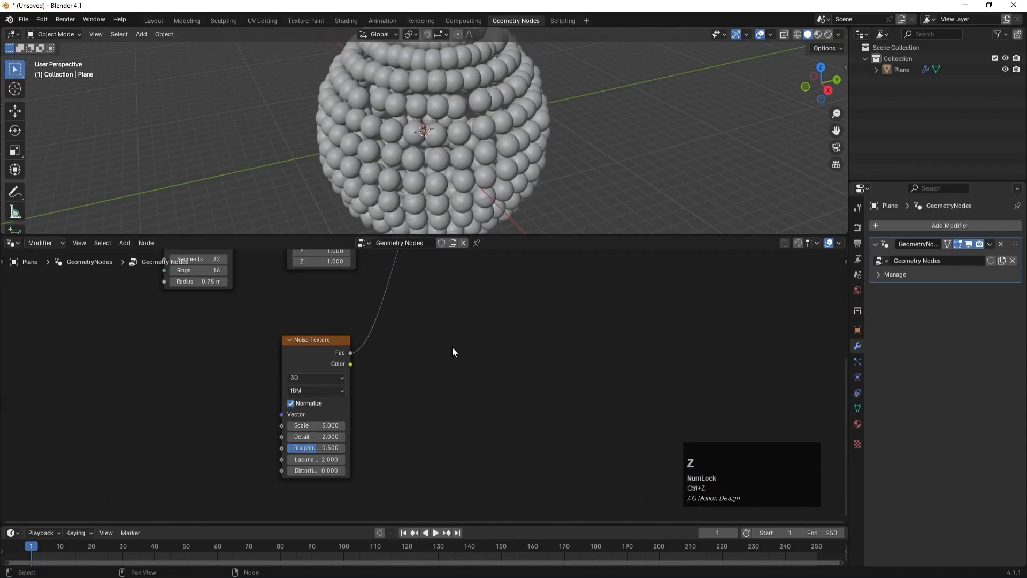
pyautogui.moveTo(317, 470); pyautogui.dragTo(370, 470)
pyautogui.hotkey('ctrl', 'z')
pyautogui.moveTo(333, 437); pyautogui.dragTo(364, 436)
pyautogui.hotkey('ctrl', 'z')
# - Insert a Math node between Noise Texture and Translate Instances and set its operation to Multiply
pyautogui.click(402, 417)
pyautogui.press('space')
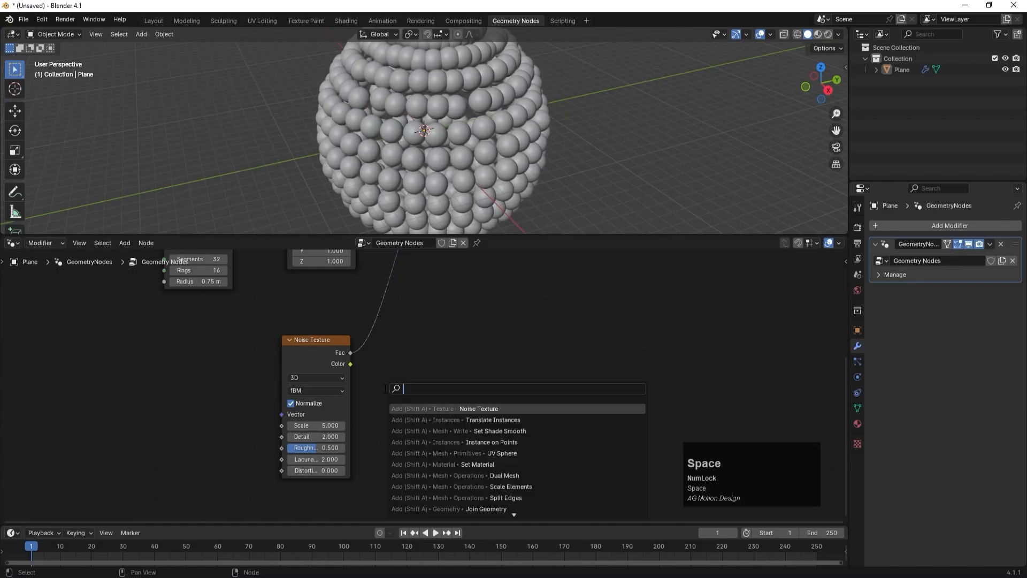
pyautogui.write('math')
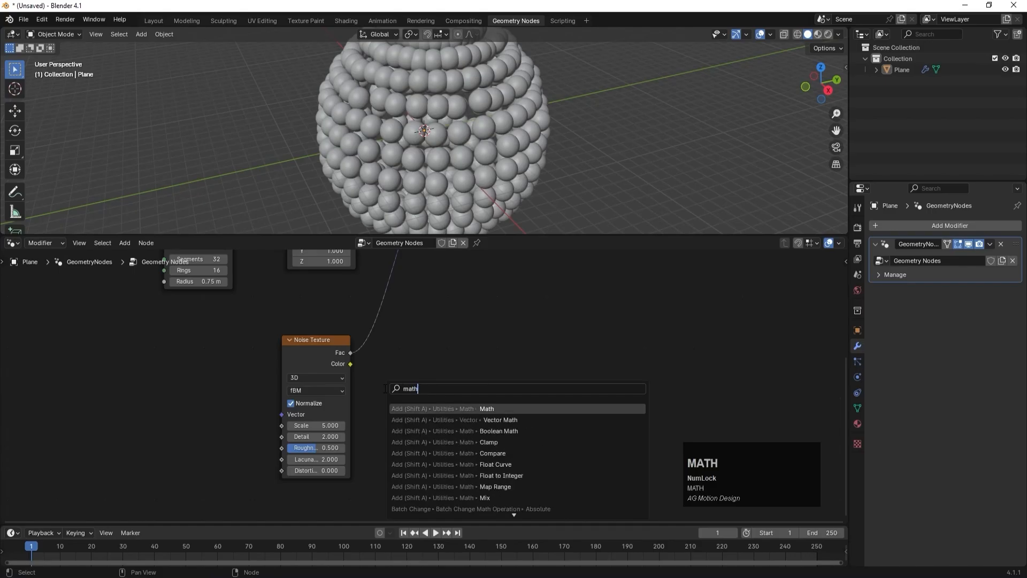
pyautogui.press('Return')
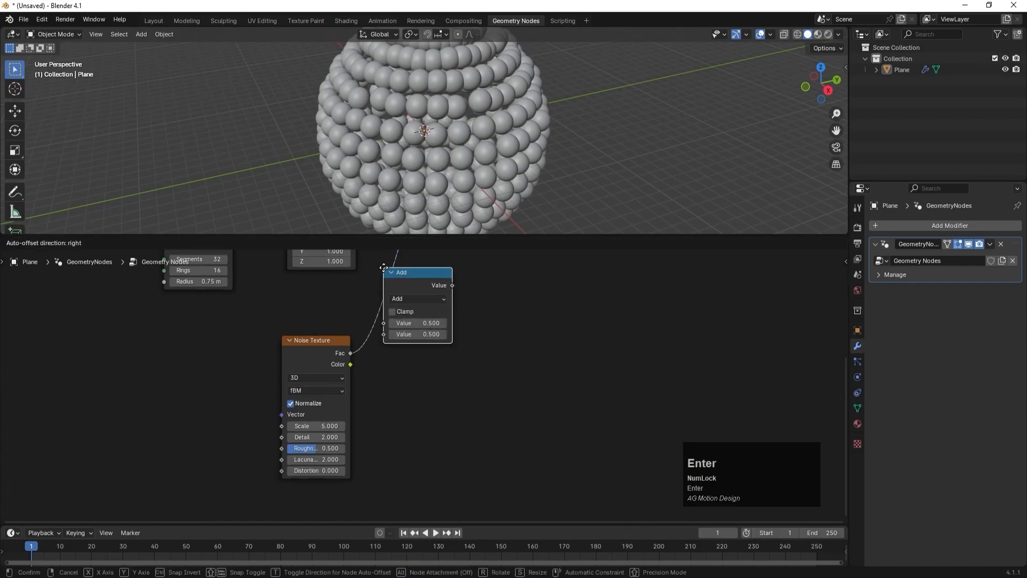
pyautogui.click(412, 314)
pyautogui.scroll(-3, 488, 345)
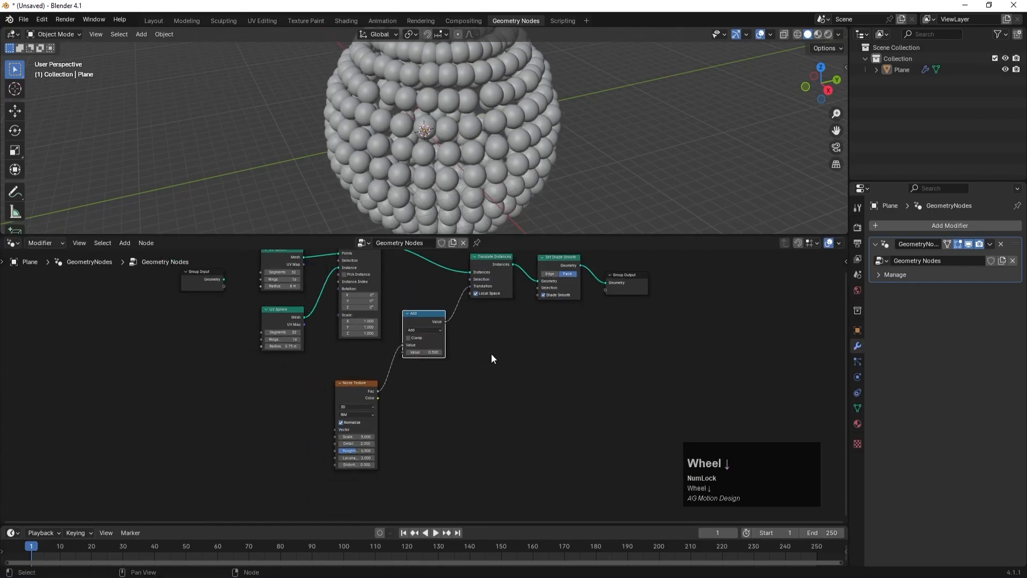
pyautogui.click(424, 330)
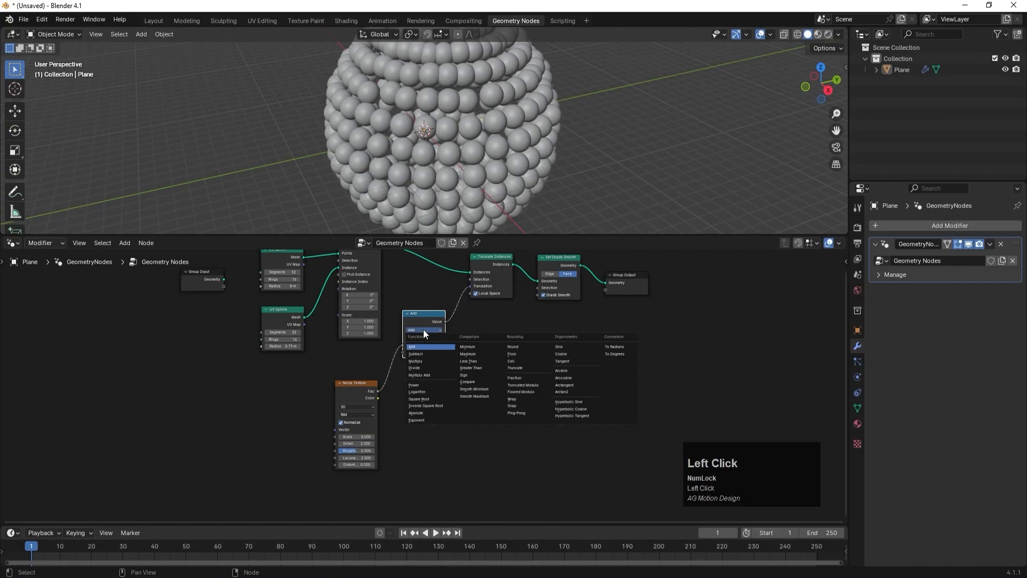
pyautogui.click(424, 362)
# - Try multipliers of 4.4, 2 and 2.6 on the Multiply node to compare the displacement strength
pyautogui.moveTo(423, 352)
pyautogui.mouseDown()
pyautogui.moveTo(444, 352)
pyautogui.moveTo(425, 353)
pyautogui.mouseUp()
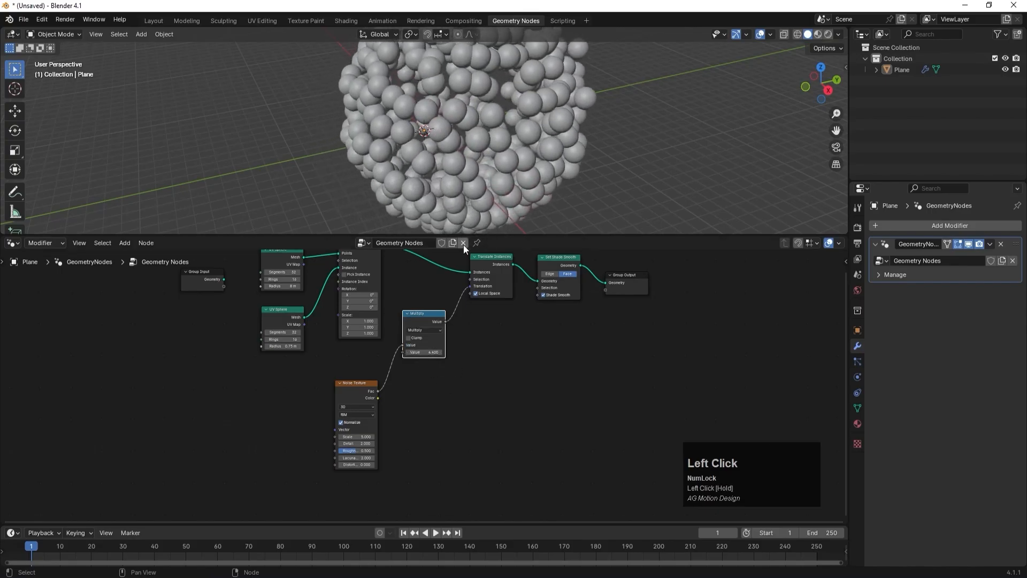
pyautogui.scroll(1, 395, 434)
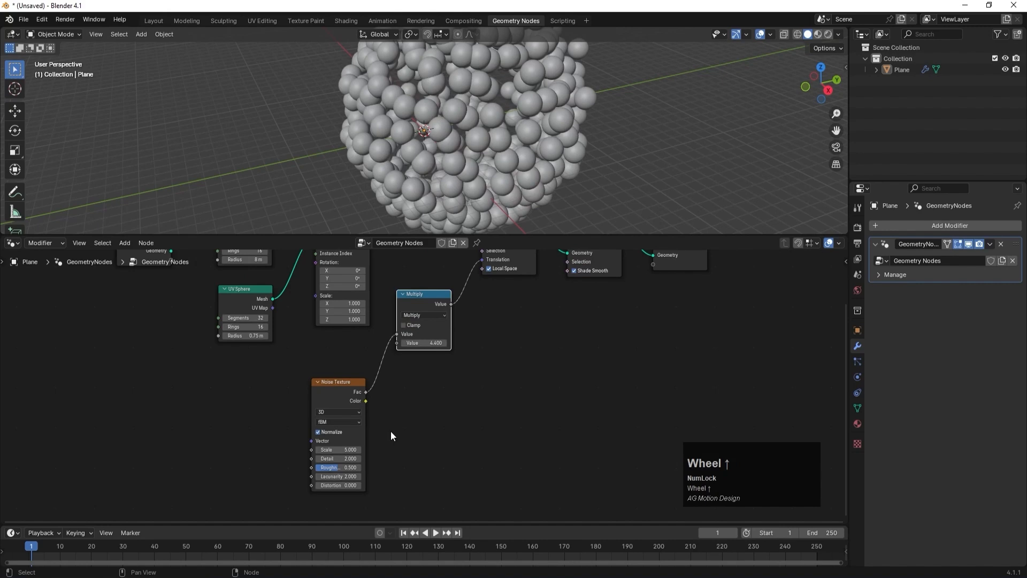
pyautogui.click(432, 343)
pyautogui.write('2')
pyautogui.press('Return')
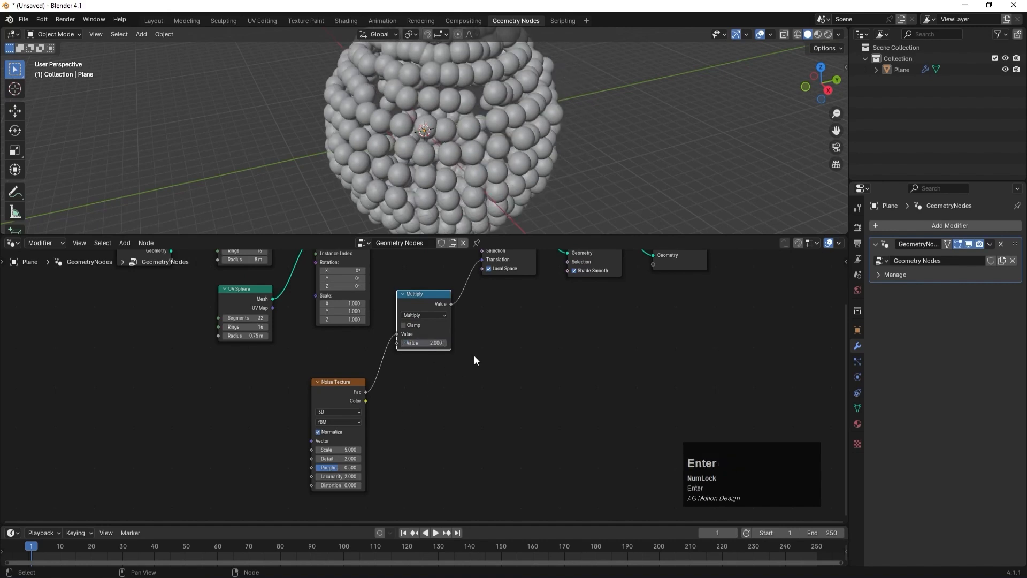
pyautogui.scroll(-3, 496, 200)
pyautogui.moveTo(425, 343); pyautogui.dragTo(441, 343)
# - Shift the Noise Texture node slightly away from Multiply and change its noise type to Hybrid Multifractal
pyautogui.moveTo(333, 380); pyautogui.dragTo(327, 373)
pyautogui.scroll(1, 366, 440)
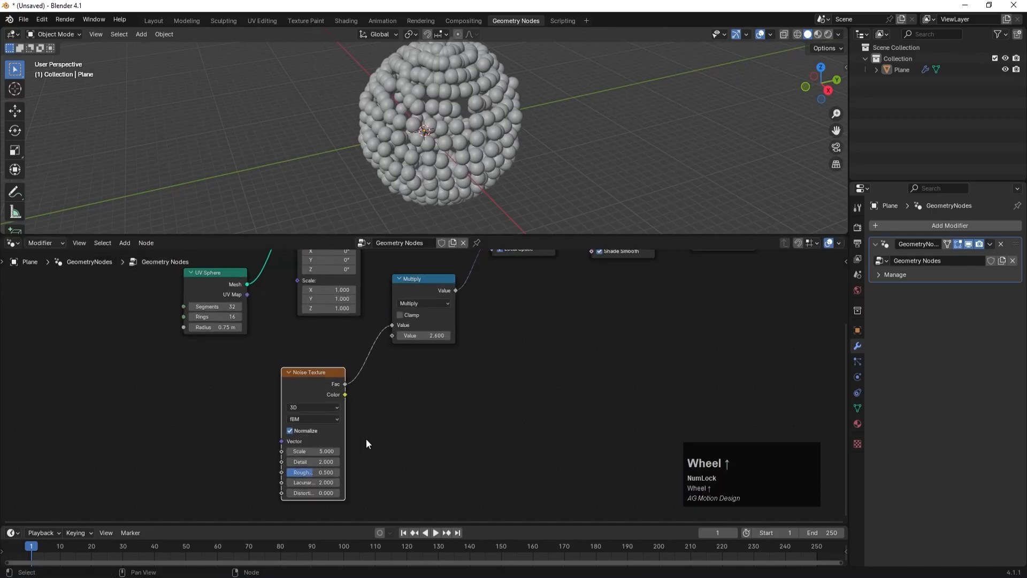
pyautogui.click(301, 418)
pyautogui.click(304, 461)
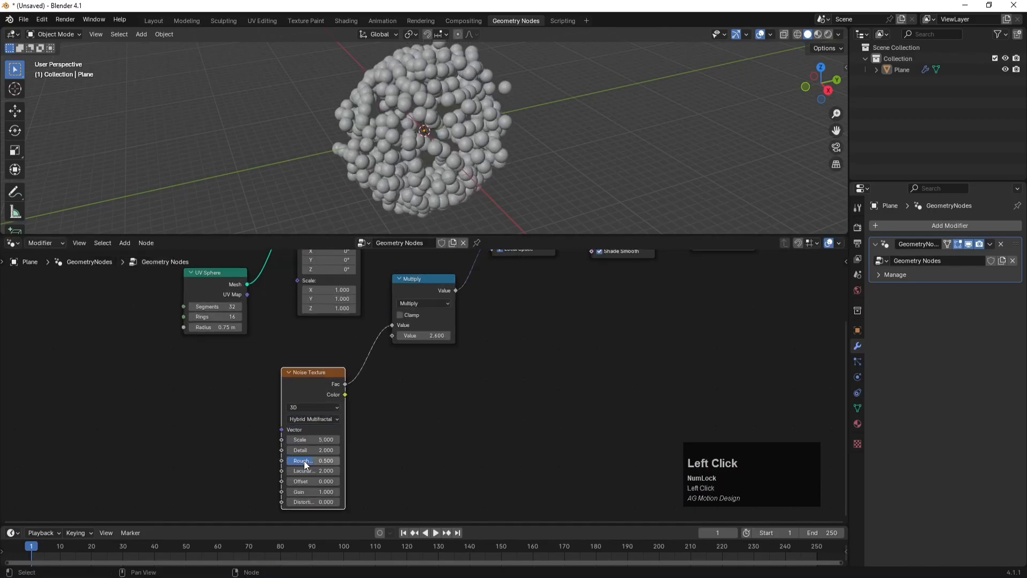
pyautogui.click(413, 425)
pyautogui.scroll(-2, 469, 169)
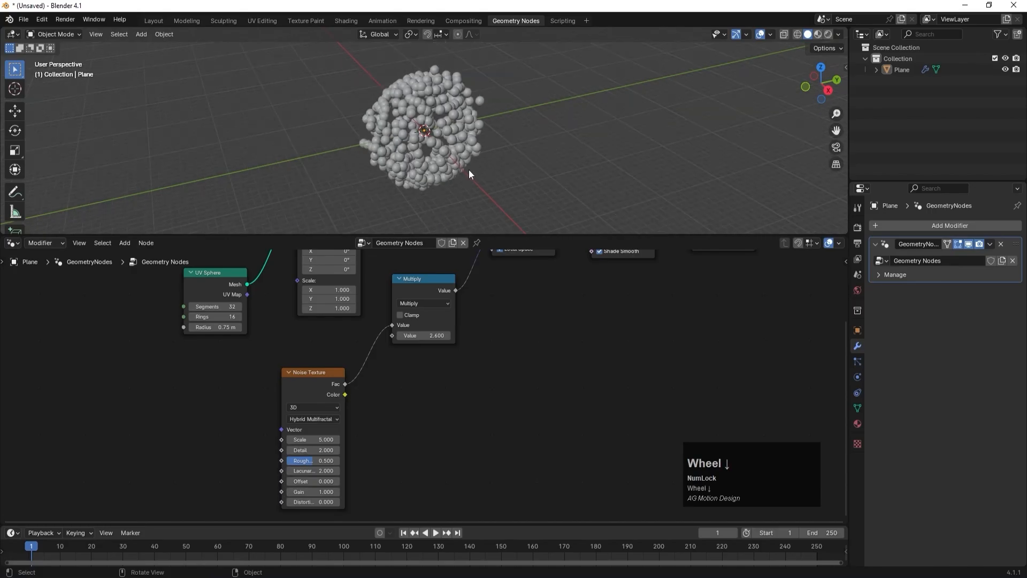
# - Try a negative multiplier on the Multiply node, and set the value to 2.5
pyautogui.moveTo(423, 336); pyautogui.dragTo(321, 336)
pyautogui.click(433, 335)
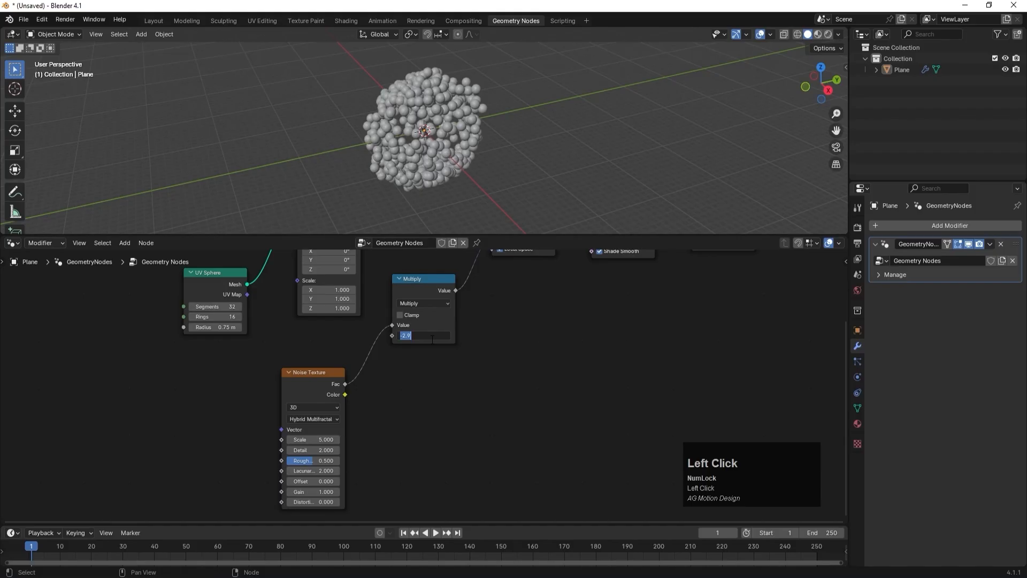
pyautogui.write('2.5')
pyautogui.press('Return')
pyautogui.click(452, 394)
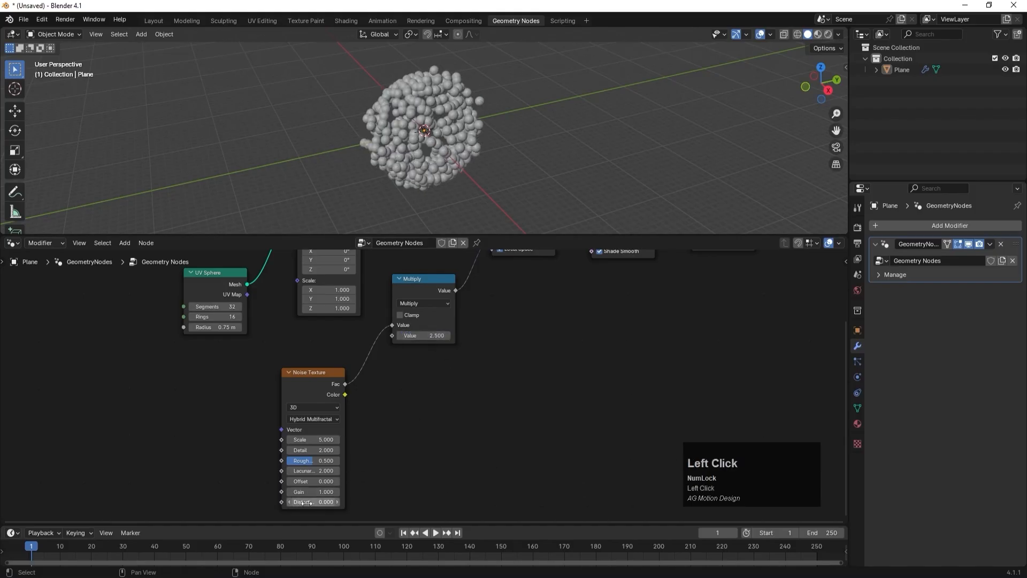
# - Experiment with the Noise Texture settings, leaving Roughness 0.592, Gain 3.1, Offset 0, Scale 5 and Distortion 6.6
pyautogui.moveTo(304, 503); pyautogui.dragTo(321, 439)
pyautogui.click(313, 481)
pyautogui.write('0')
pyautogui.press('Return')
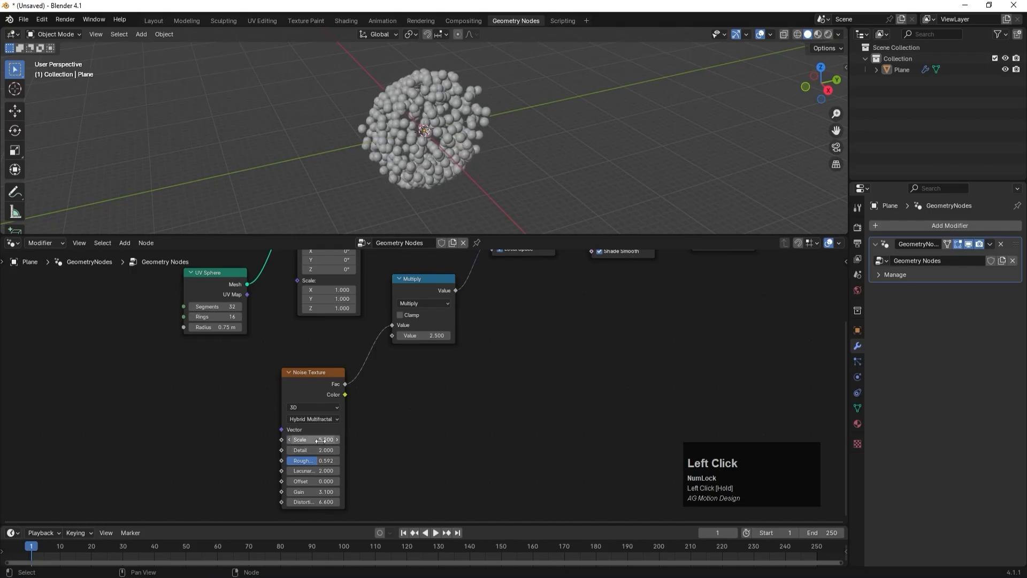
pyautogui.click(321, 440)
pyautogui.write('5')
pyautogui.press('Return')
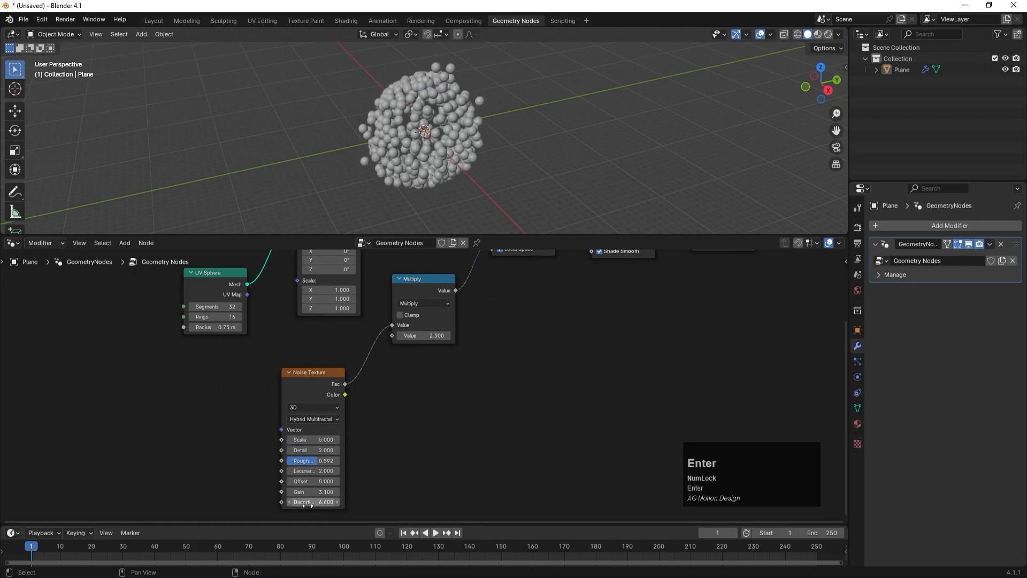
# - Set the Noise Texture node's Distortion to 0
pyautogui.click(282, 502)
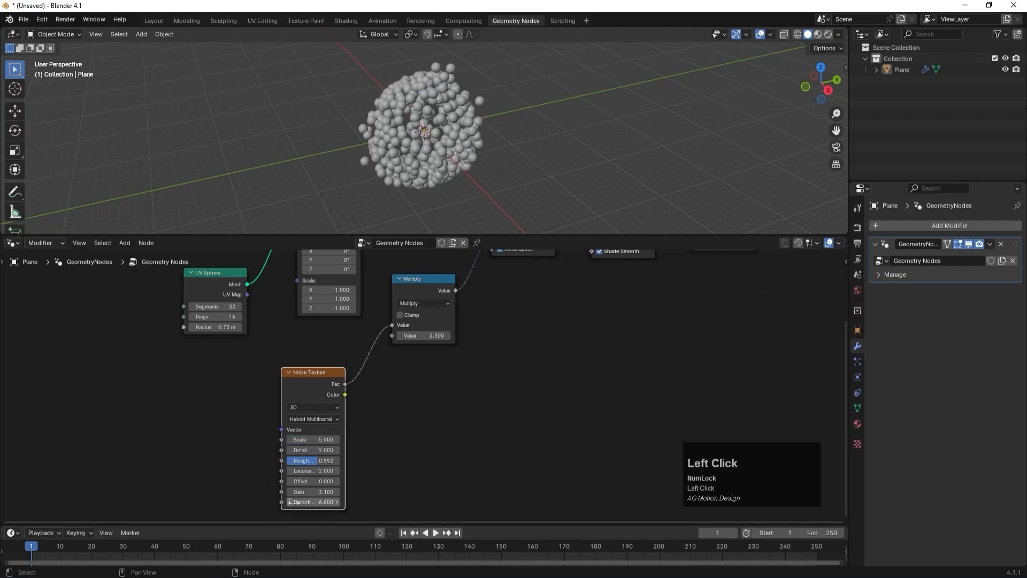
pyautogui.click(305, 502)
pyautogui.write('0')
pyautogui.press('Return')
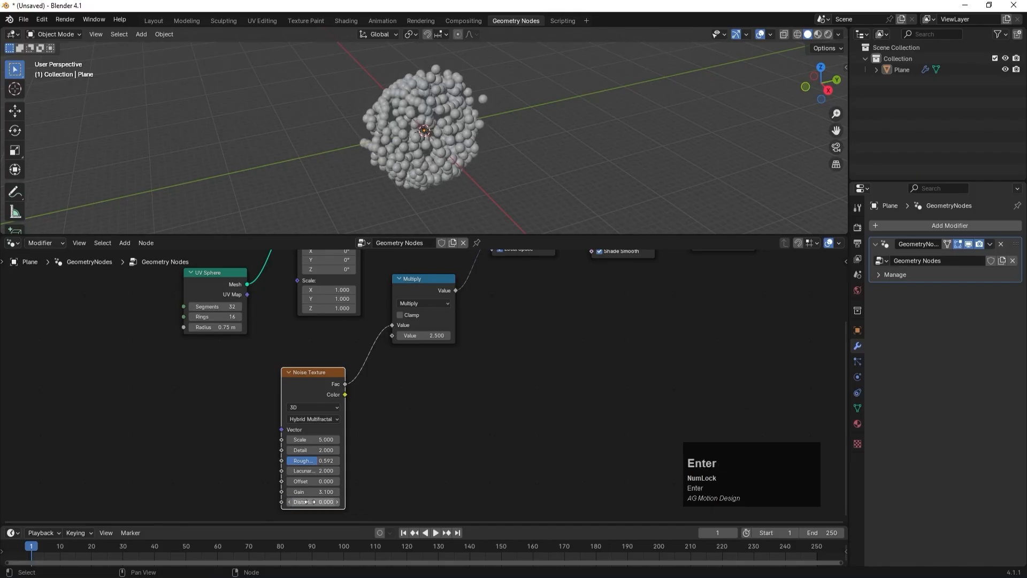
# - Set the animation's start frame to 0 and keyframe the Noise Texture's Distortion of 0 at frame 0
pyautogui.click(764, 533)
pyautogui.write('0')
pyautogui.press('Return')
pyautogui.click(28, 547)
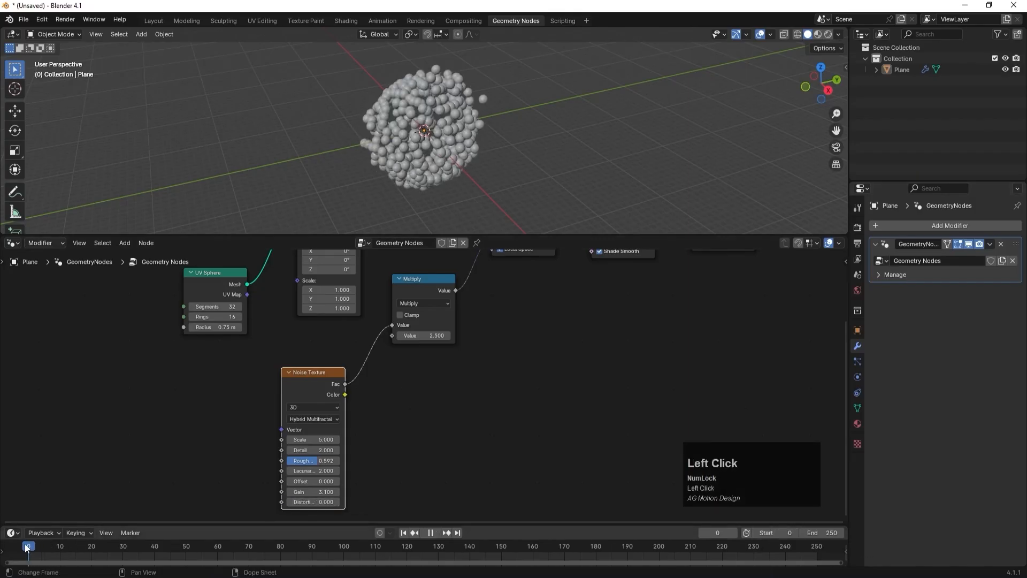
pyautogui.rightClick(309, 501)
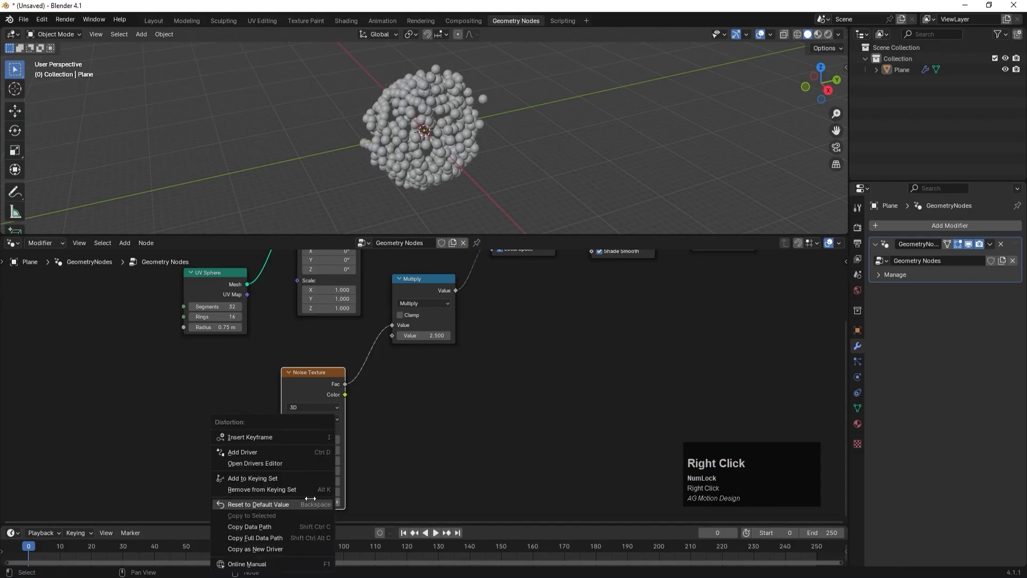
pyautogui.click(258, 438)
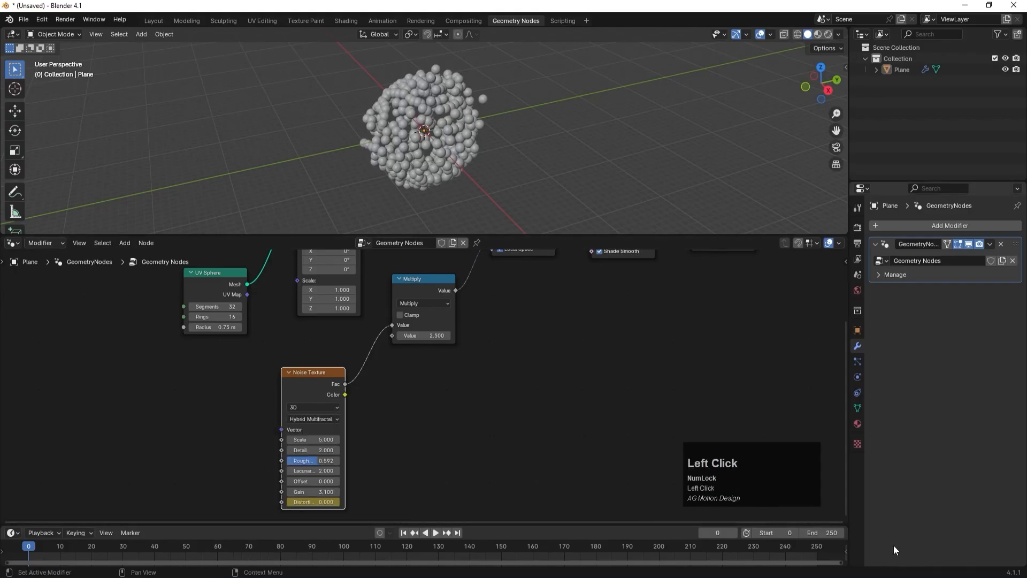
# - Set the animation's end frame to 180
pyautogui.click(817, 551)
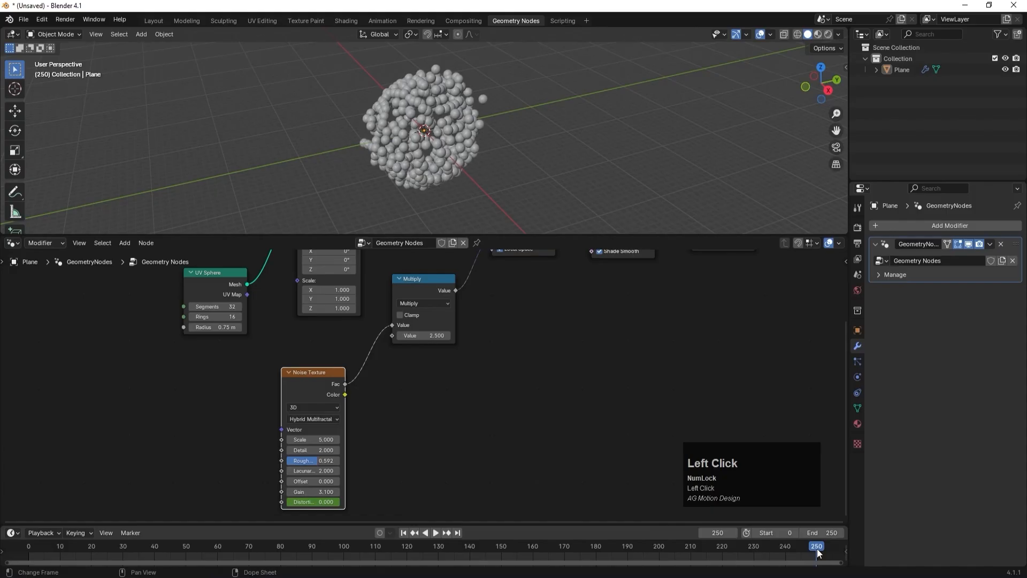
pyautogui.click(826, 533)
pyautogui.write('180')
pyautogui.press('Return')
# - At frame 180, set the Noise Texture's Distortion to 10 and insert a keyframe for it
pyautogui.moveTo(572, 546); pyautogui.dragTo(596, 545)
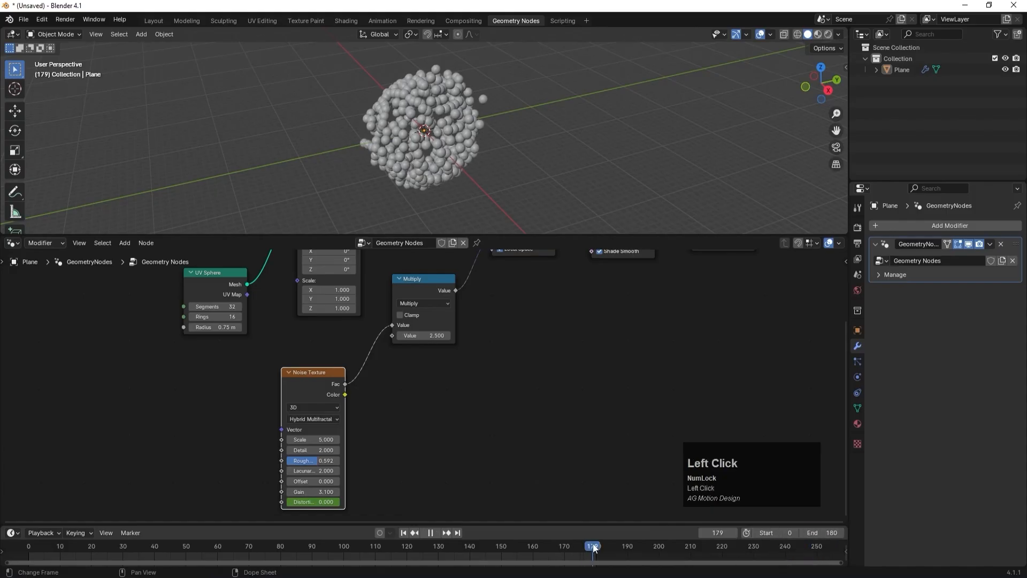
pyautogui.click(323, 502)
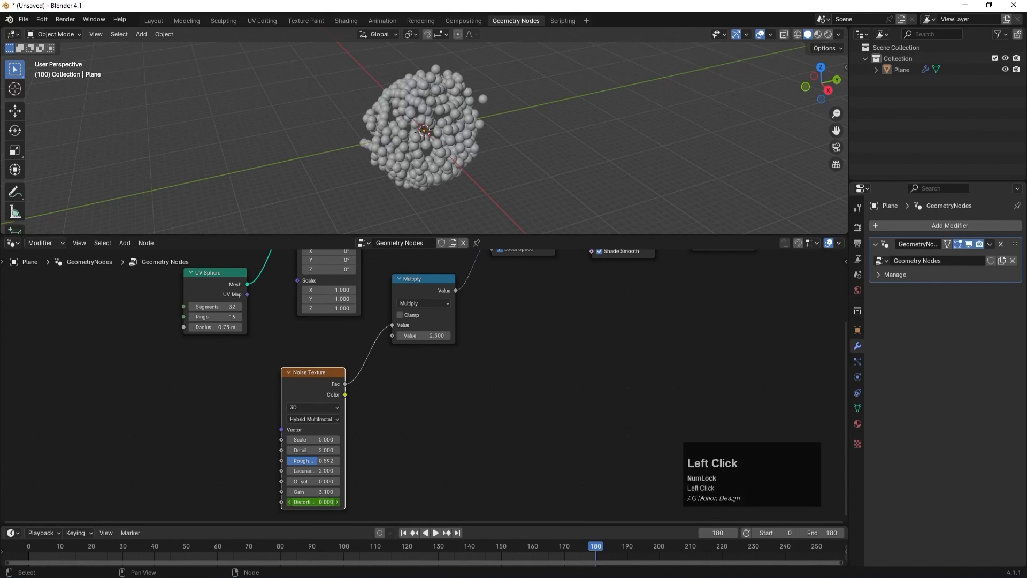
pyautogui.press('Return')
pyautogui.rightClick(320, 501)
pyautogui.click(278, 432)
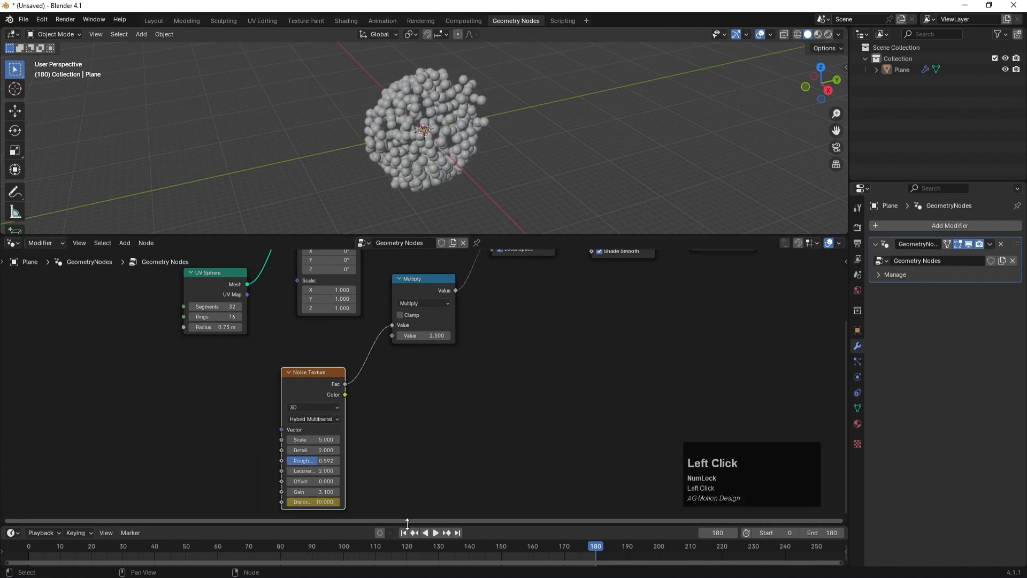
# - Play the distortion animation from the first frame, check it from another angle, and return to frame 0
pyautogui.click(404, 533)
pyautogui.click(437, 533)
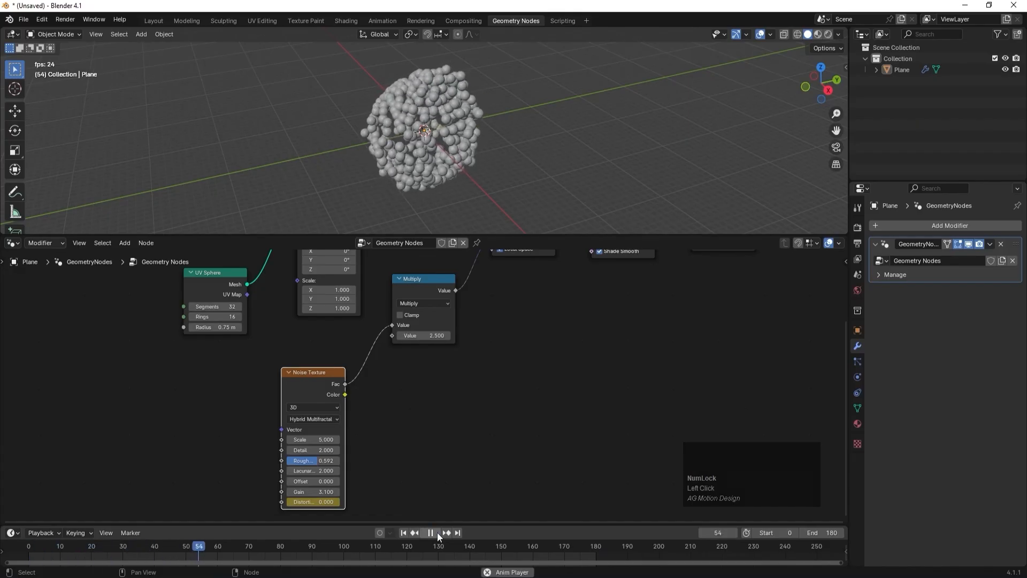
pyautogui.click(431, 533)
pyautogui.moveTo(468, 158); pyautogui.dragTo(514, 155, button='middle')
pyautogui.click(436, 533)
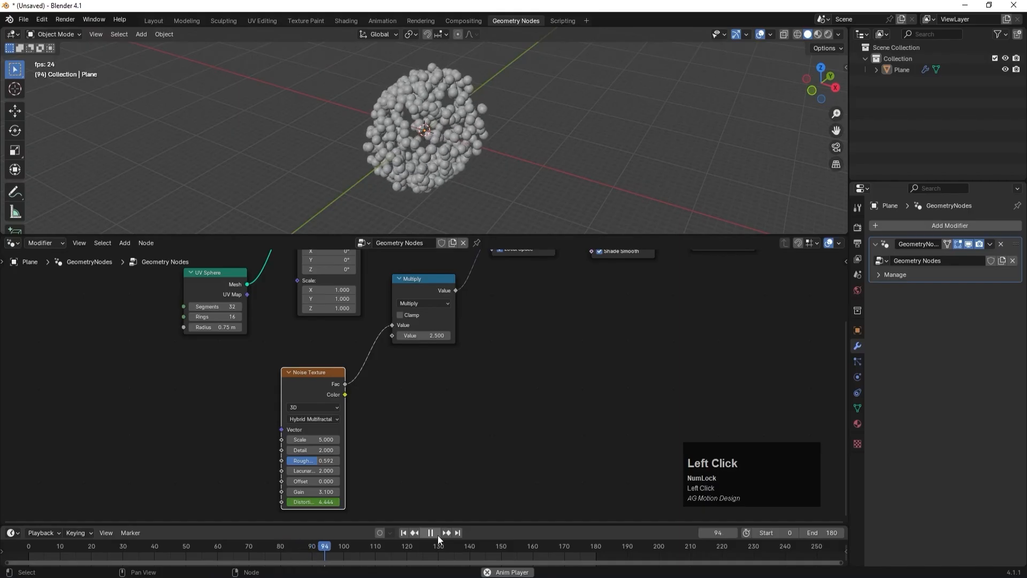
pyautogui.click(436, 533)
pyautogui.click(404, 532)
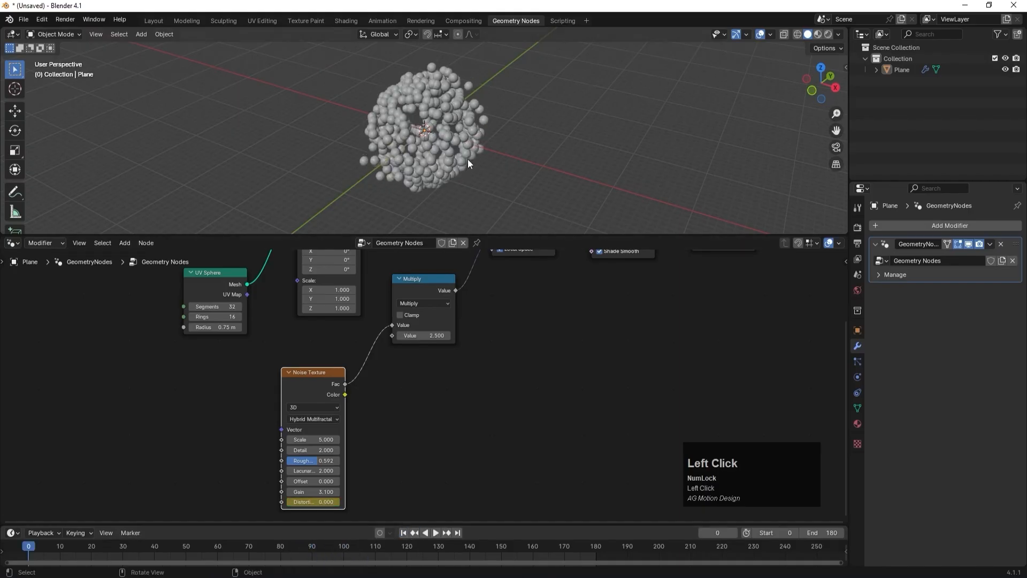
# - Add a new plane mesh object to the scene
pyautogui.scroll(-2, 491, 143)
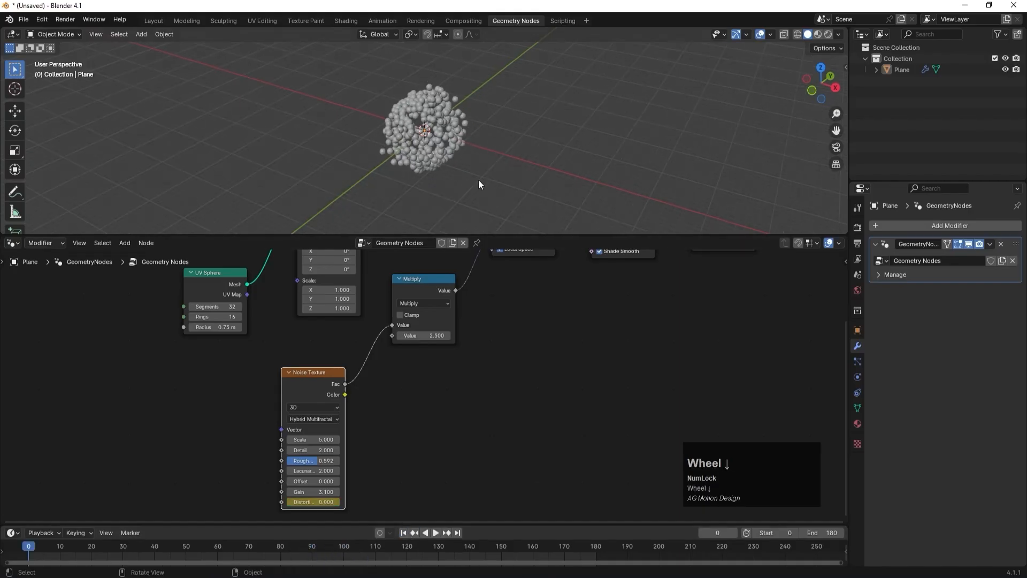
pyautogui.scroll(-2, 489, 361)
pyautogui.click(525, 203)
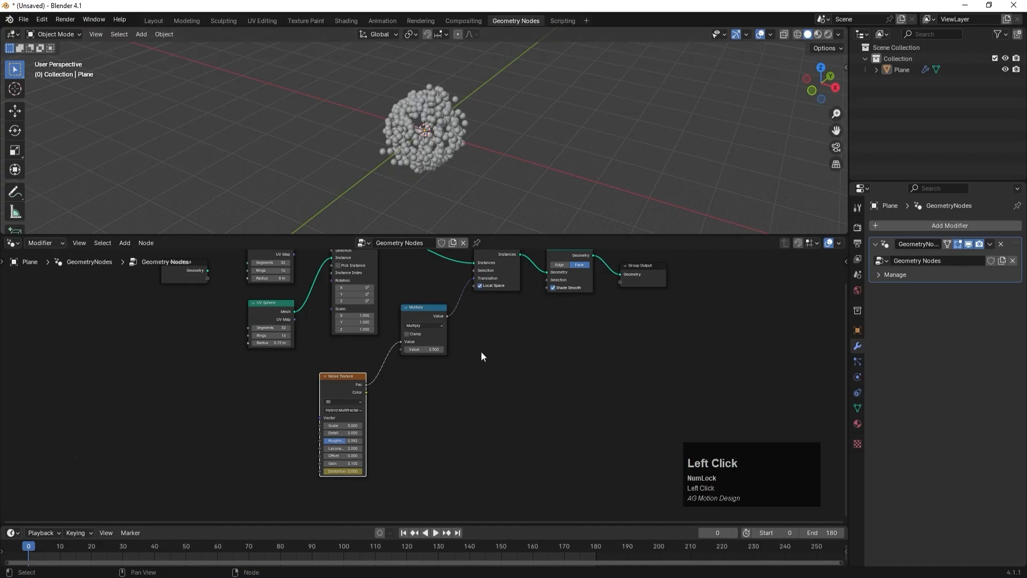
pyautogui.hotkey('shift', 'a')
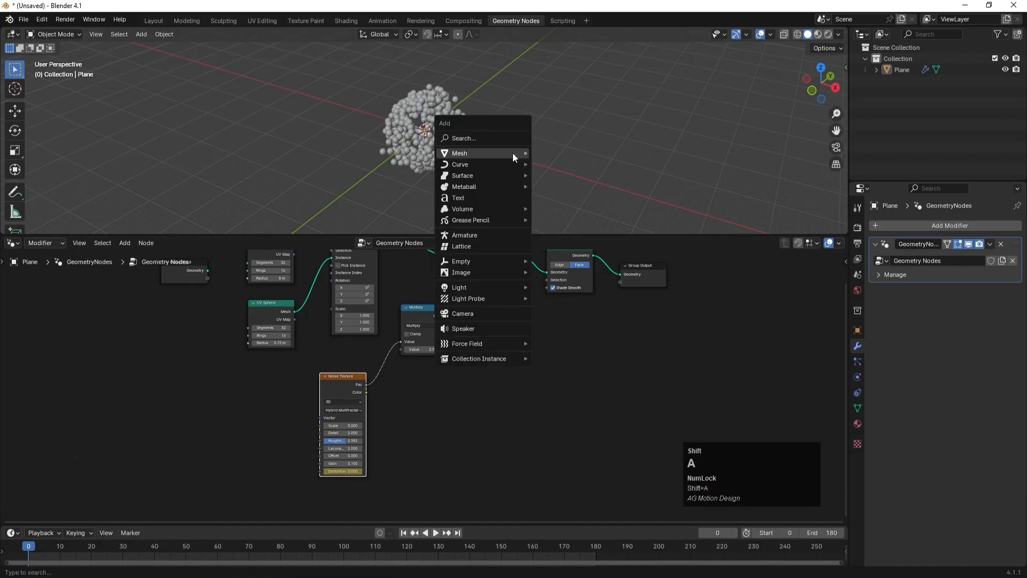
pyautogui.moveTo(513, 154)
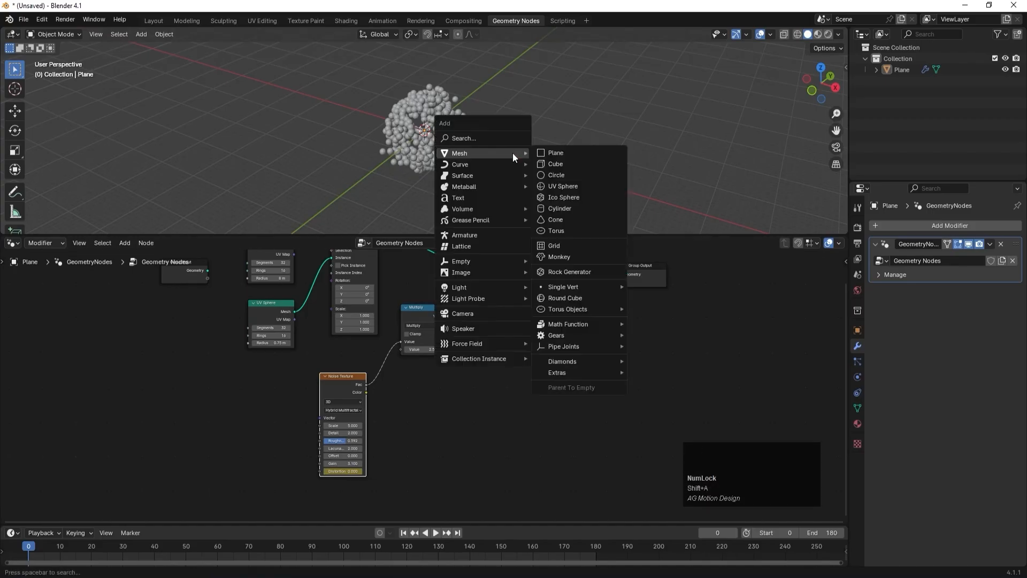
pyautogui.click(512, 152)
pyautogui.click(554, 152)
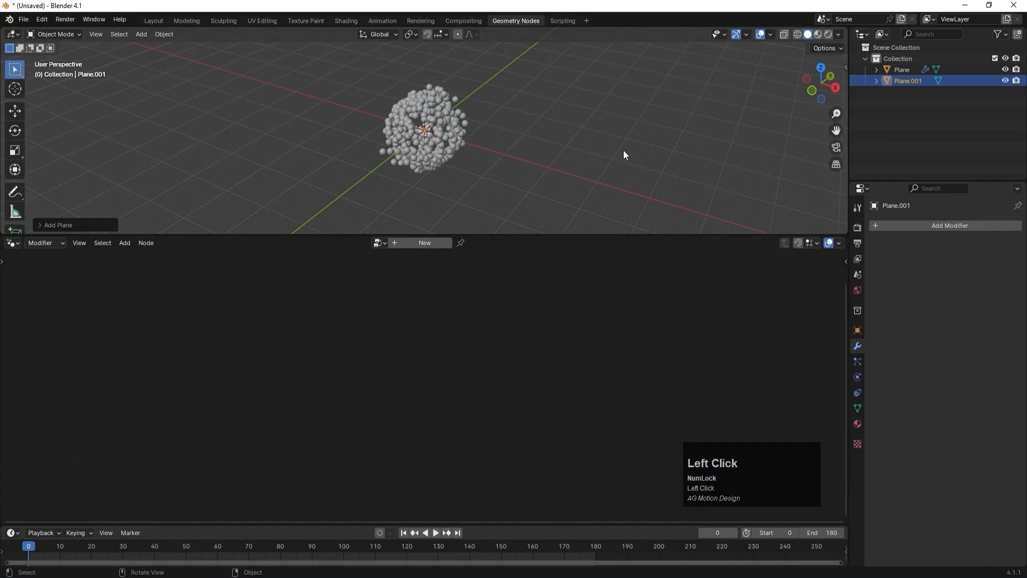
# - Create a new geometry node tree for the Plane.001 object
pyautogui.click(905, 82)
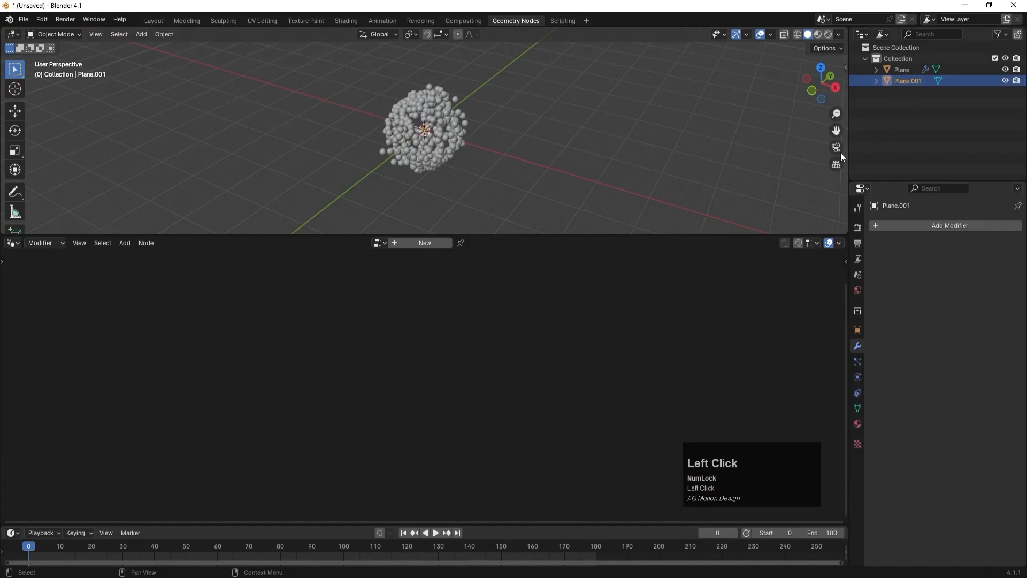
pyautogui.click(397, 244)
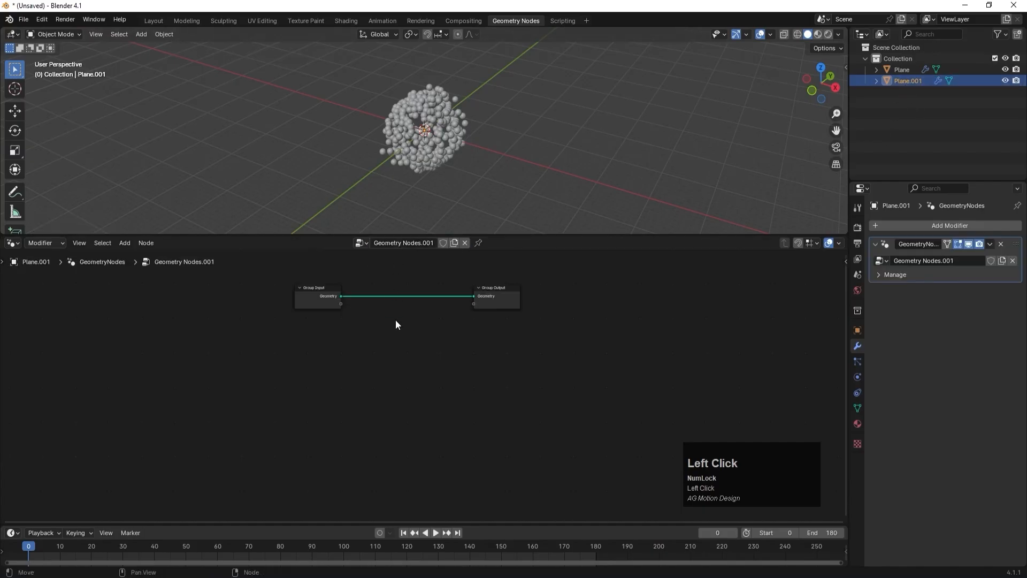
pyautogui.scroll(1, 396, 321)
pyautogui.moveTo(390, 310); pyautogui.dragTo(367, 424, button='middle')
pyautogui.scroll(2, 319, 407)
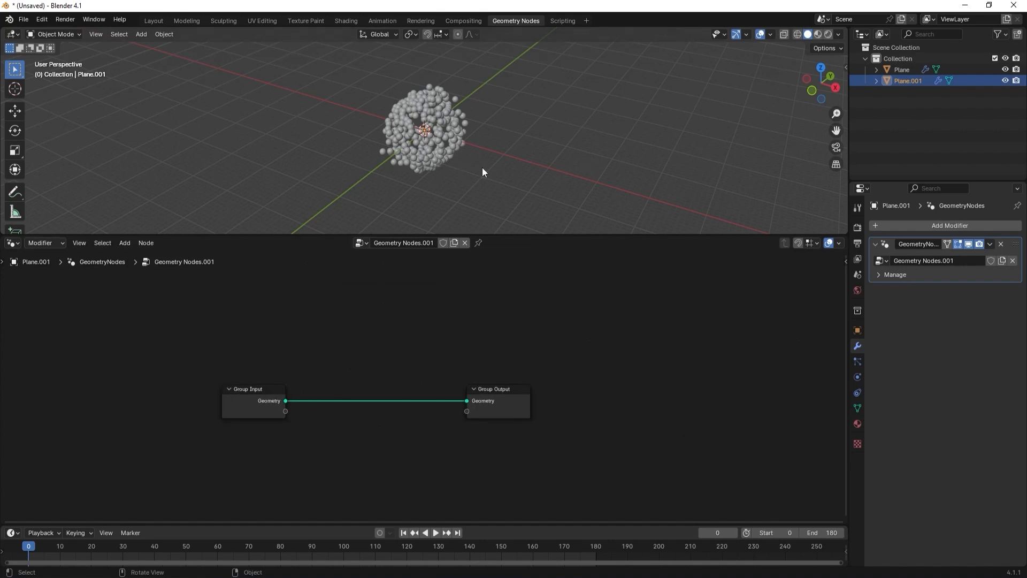
# - Add a UV Sphere node feeding the Group Output in place of the Group Input, and space the nodes out
pyautogui.moveTo(270, 391); pyautogui.dragTo(208, 392)
pyautogui.press('space')
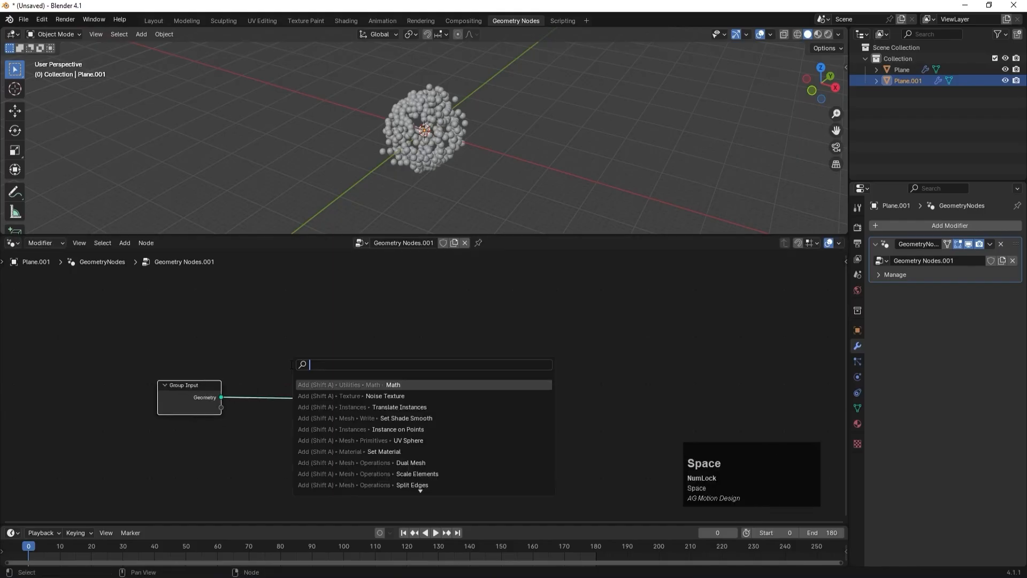
pyautogui.write('uv')
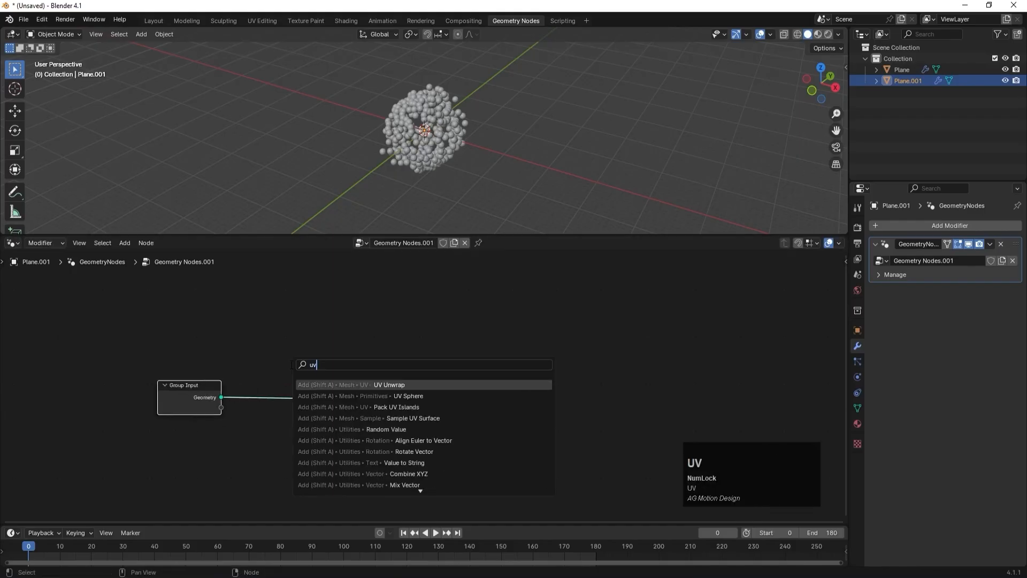
pyautogui.click(310, 396)
pyautogui.click(261, 374)
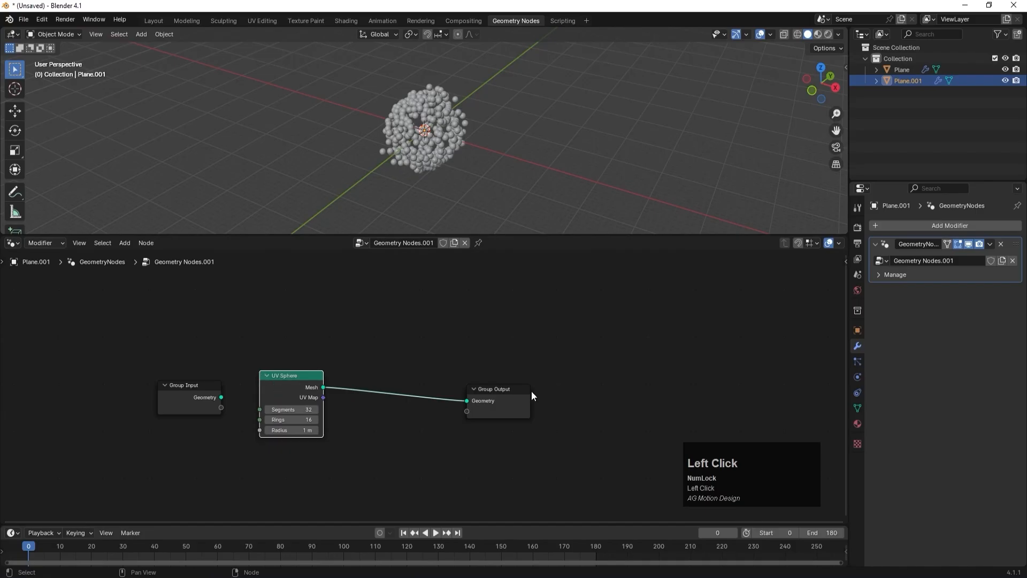
pyautogui.moveTo(531, 396); pyautogui.dragTo(557, 379)
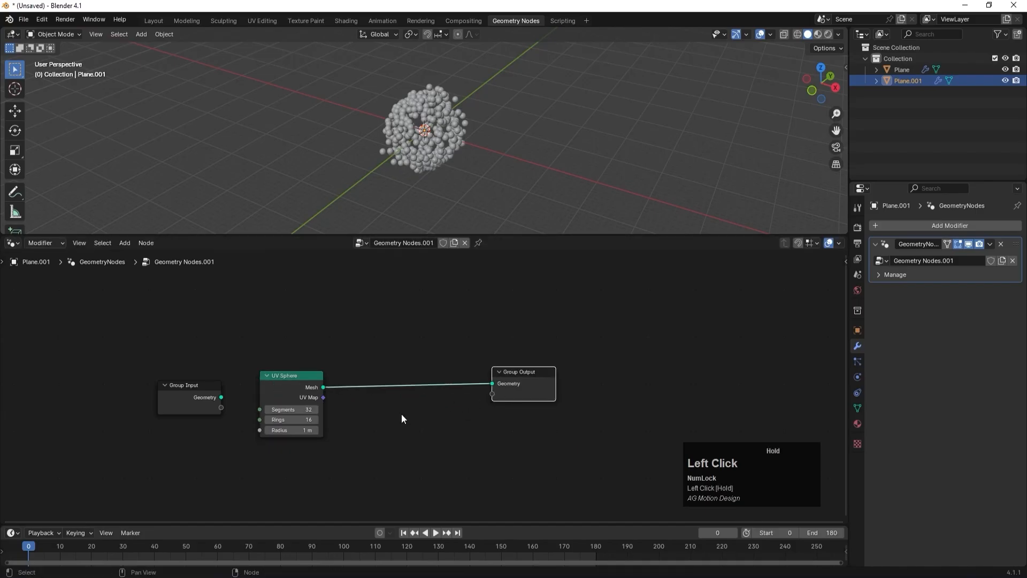
# - Set the UV Sphere node's radius to 8 m, then enlarge it to 11.2 m to enclose the small spheres
pyautogui.click(282, 431)
pyautogui.write('8')
pyautogui.press('Return')
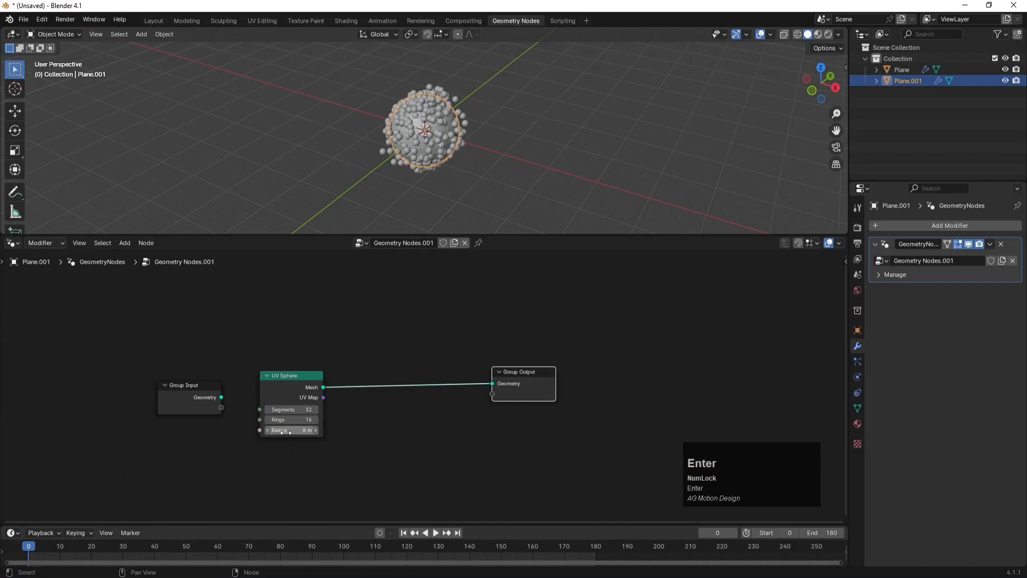
pyautogui.scroll(2, 515, 121)
pyautogui.moveTo(517, 121); pyautogui.dragTo(488, 126, button='middle')
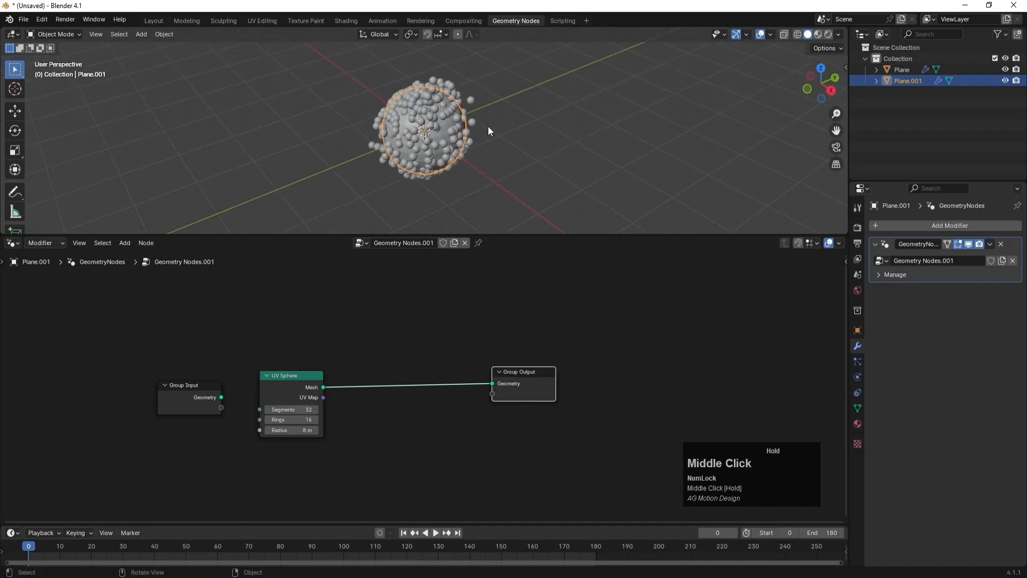
pyautogui.scroll(1, 458, 114)
pyautogui.moveTo(288, 430); pyautogui.dragTo(332, 431)
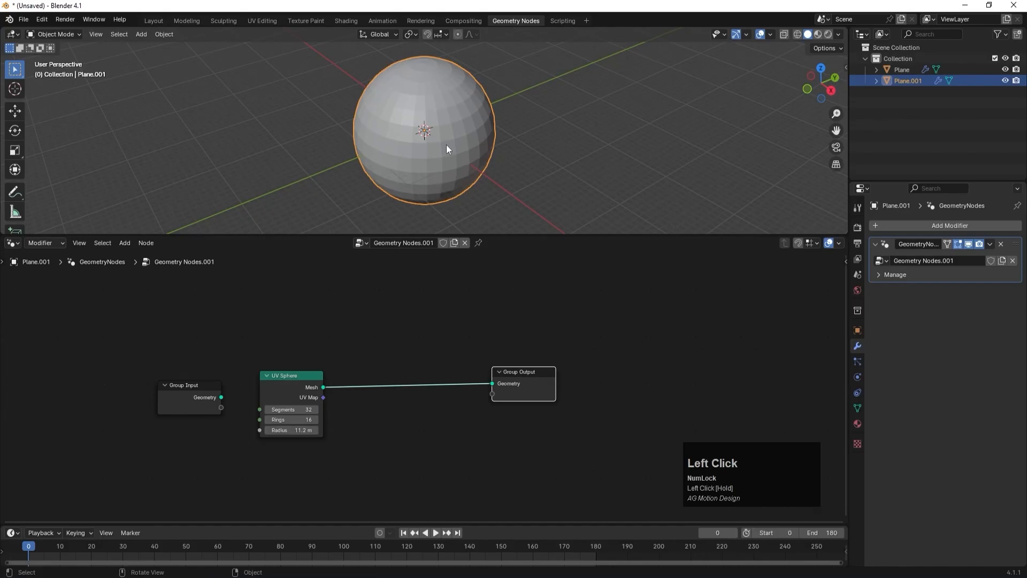
# - Look at the Plane object's node tree for comparison and return to Plane.001
pyautogui.click(894, 70)
pyautogui.press('Num_Lock')
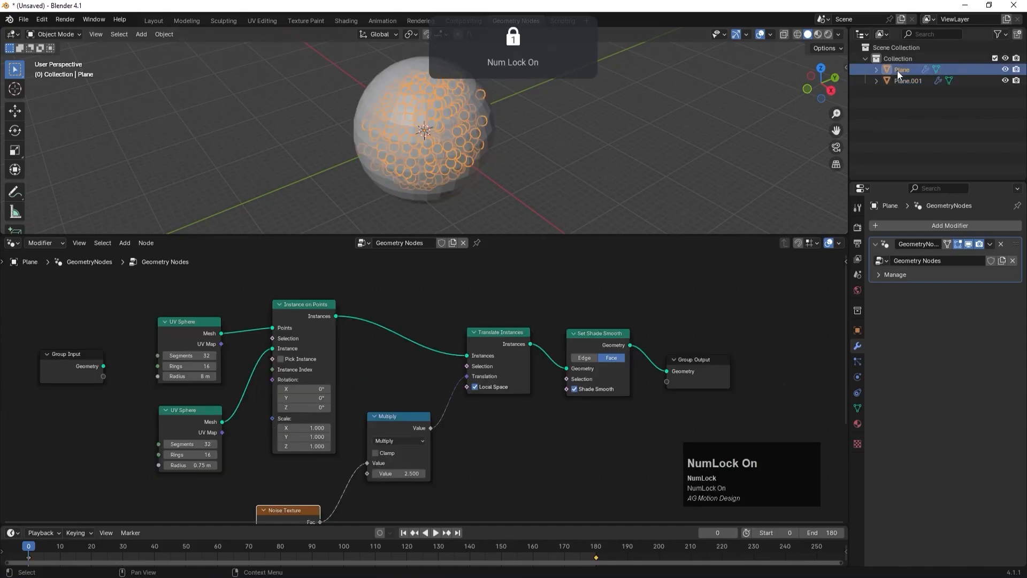
pyautogui.click(913, 81)
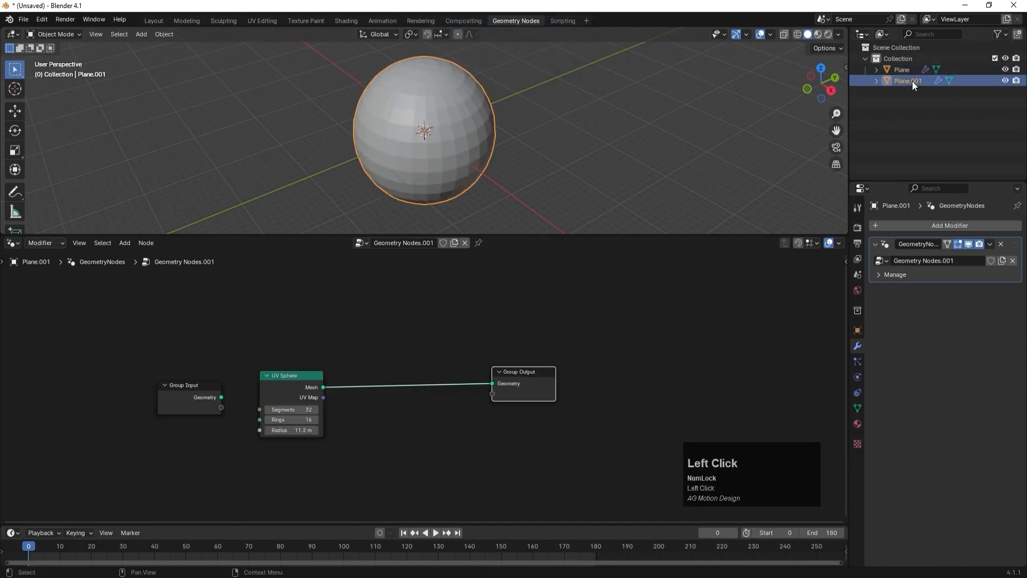
# - Insert a Mesh to Curve node between the UV Sphere and Group Output nodes
pyautogui.moveTo(522, 372); pyautogui.dragTo(558, 386)
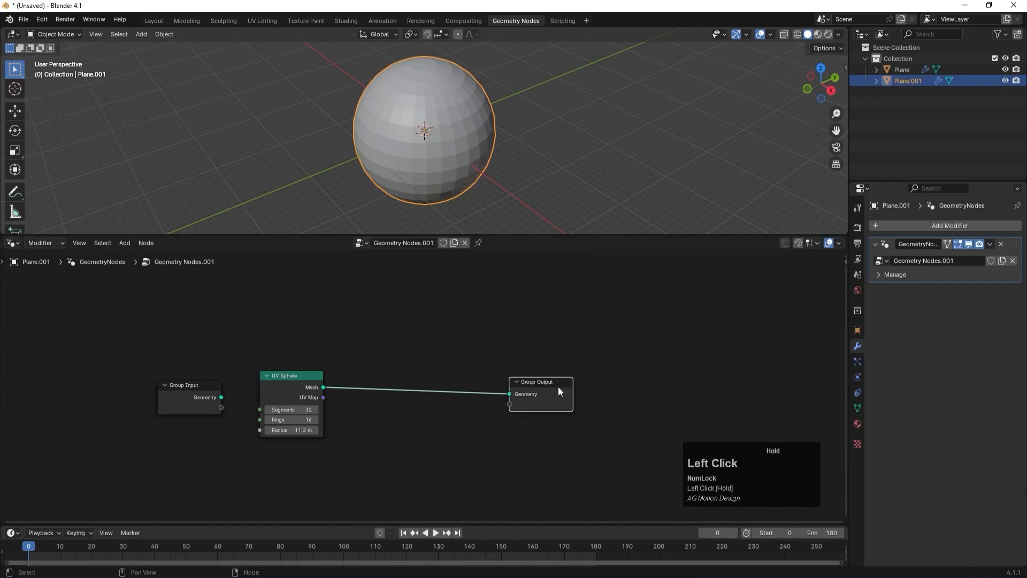
pyautogui.press('space')
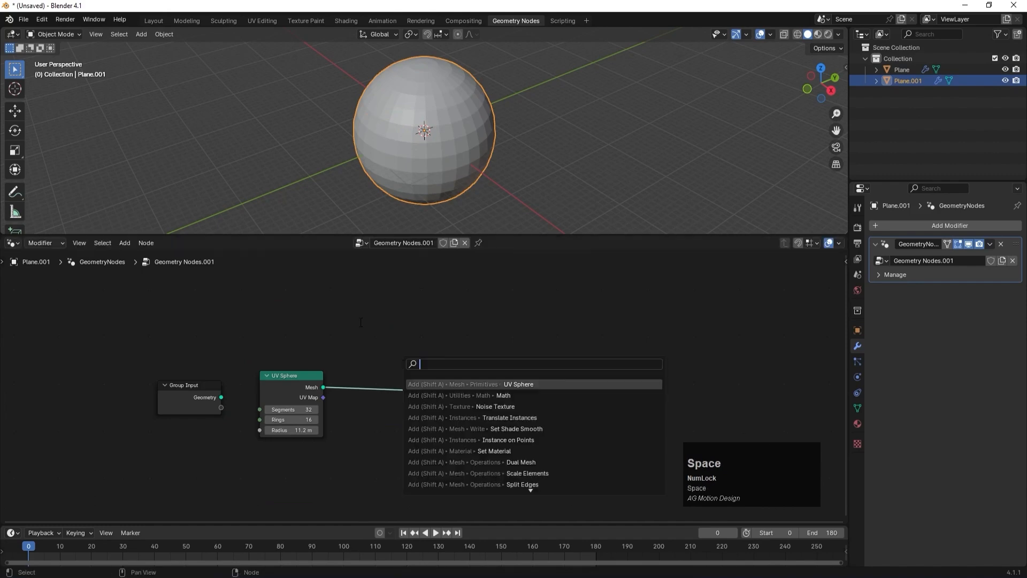
pyautogui.click(361, 322)
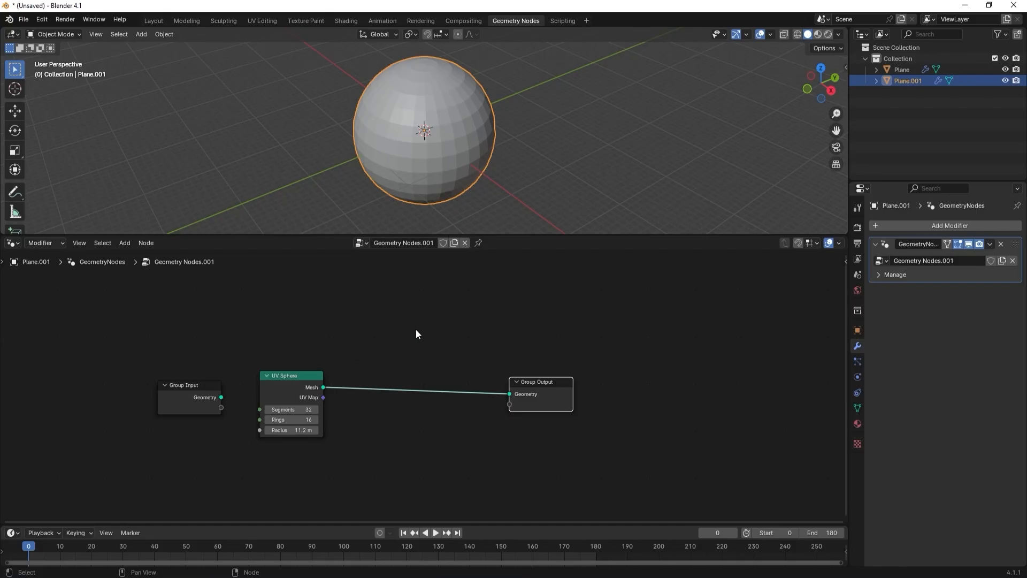
pyautogui.press('space')
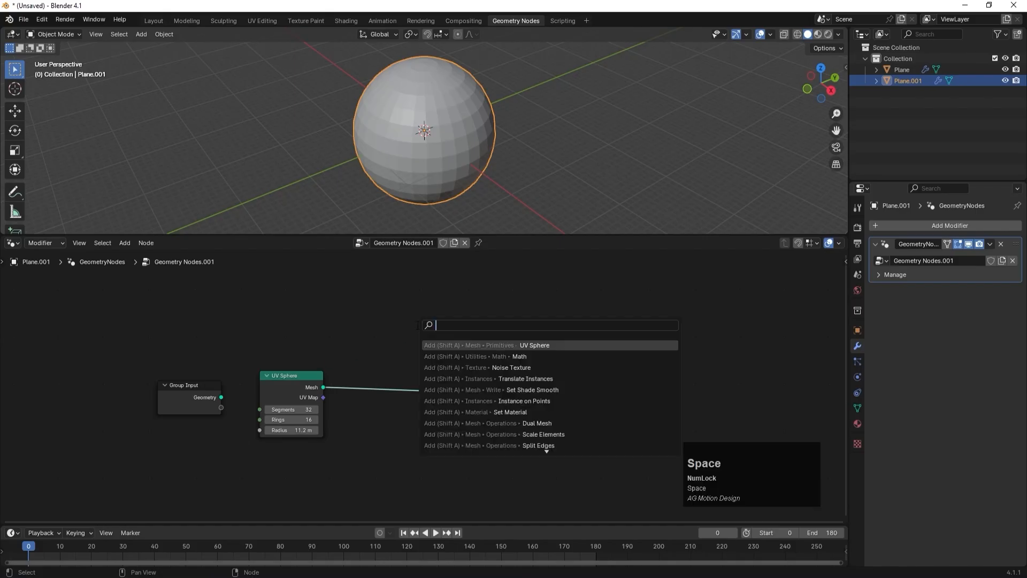
pyautogui.write('mehs')
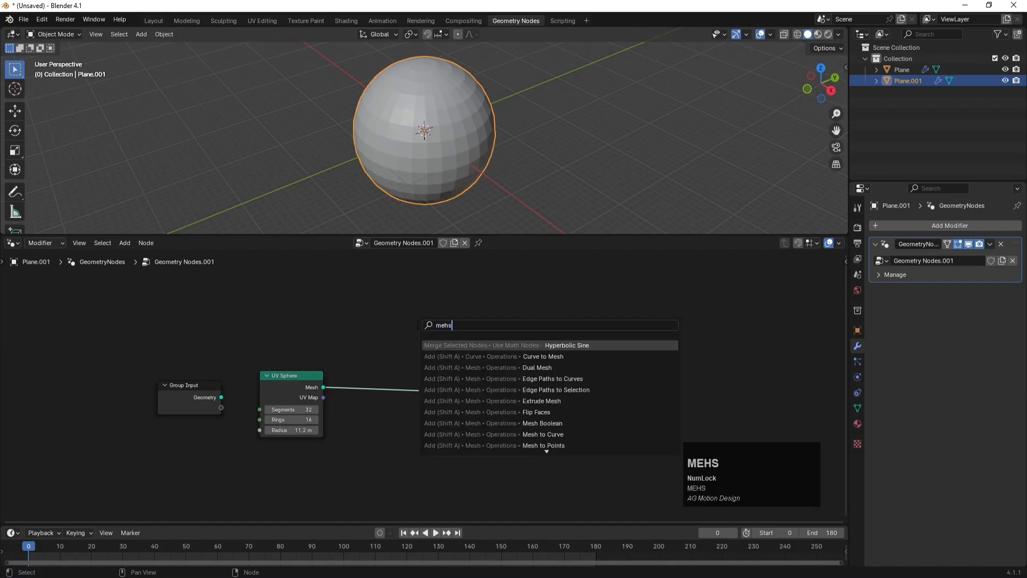
pyautogui.press('BackSpace')
pyautogui.press('BackSpace')
pyautogui.write('sh to')
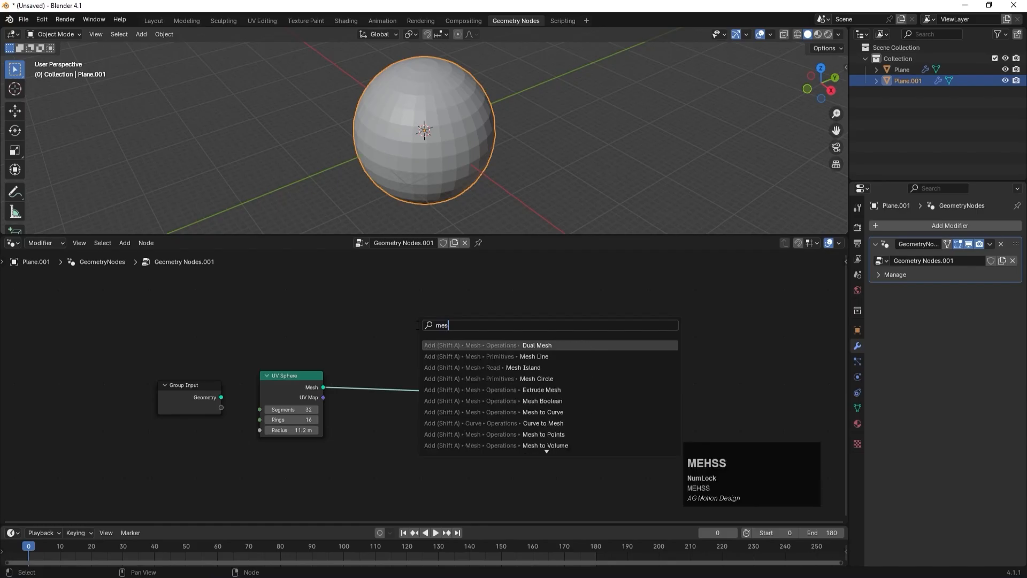
pyautogui.press('Return')
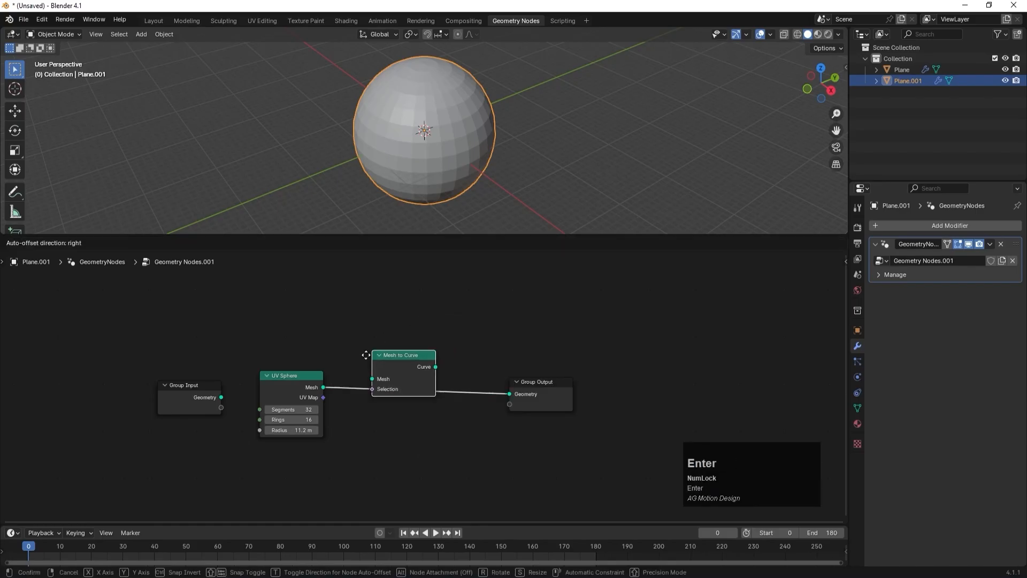
pyautogui.click(382, 374)
pyautogui.click(474, 364)
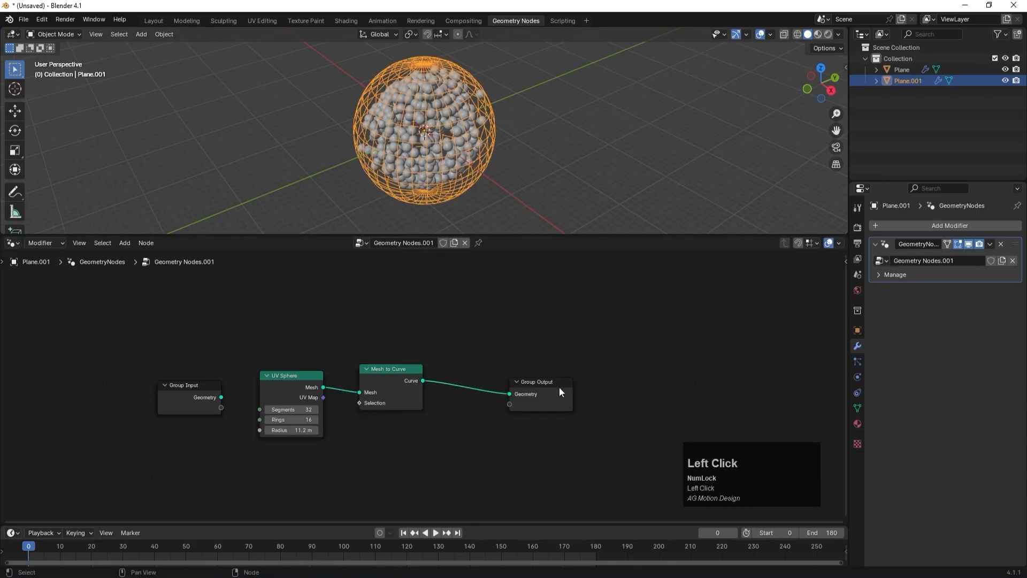
# - Make room before the Group Output and insert a Curve to Mesh node after Mesh to Curve
pyautogui.moveTo(537, 386); pyautogui.dragTo(566, 370)
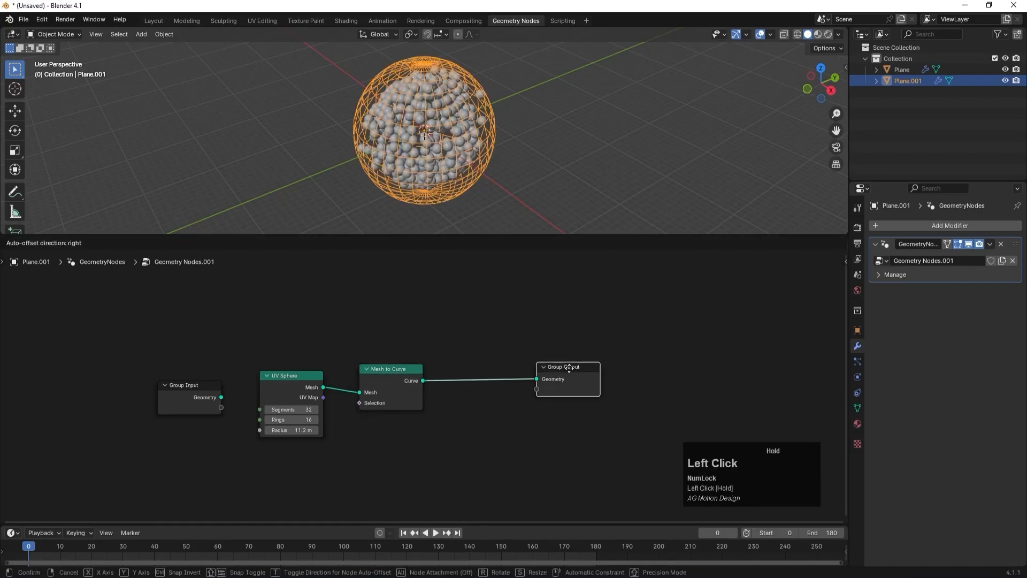
pyautogui.click(467, 294)
pyautogui.click(561, 101)
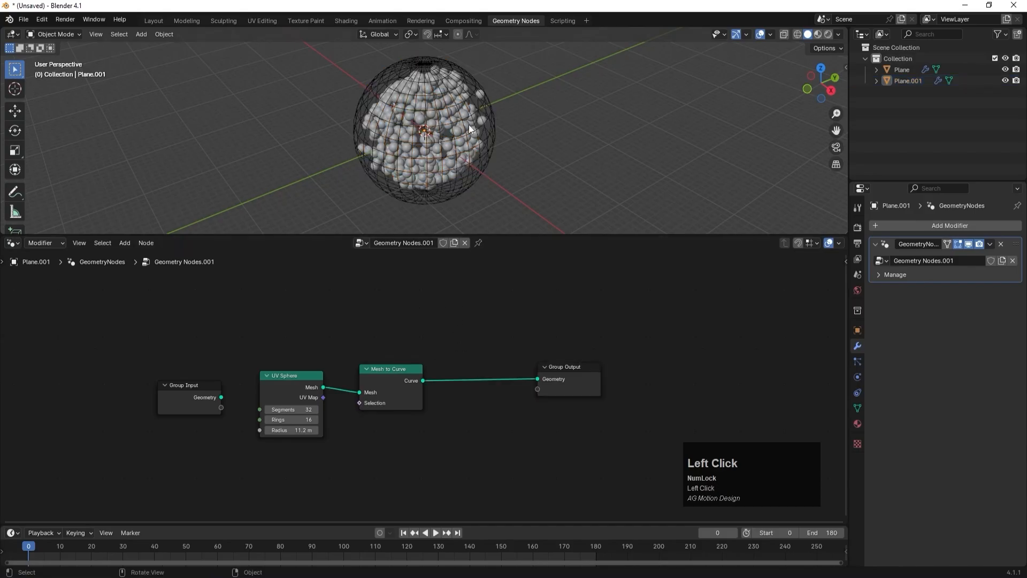
pyautogui.scroll(2, 469, 129)
pyautogui.click(528, 119)
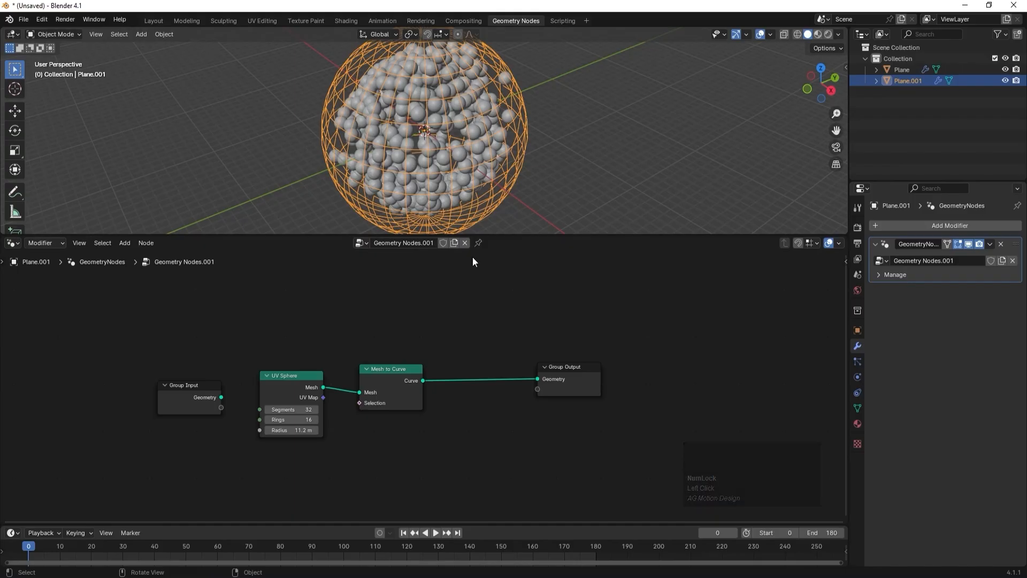
pyautogui.press('space')
pyautogui.write('c')
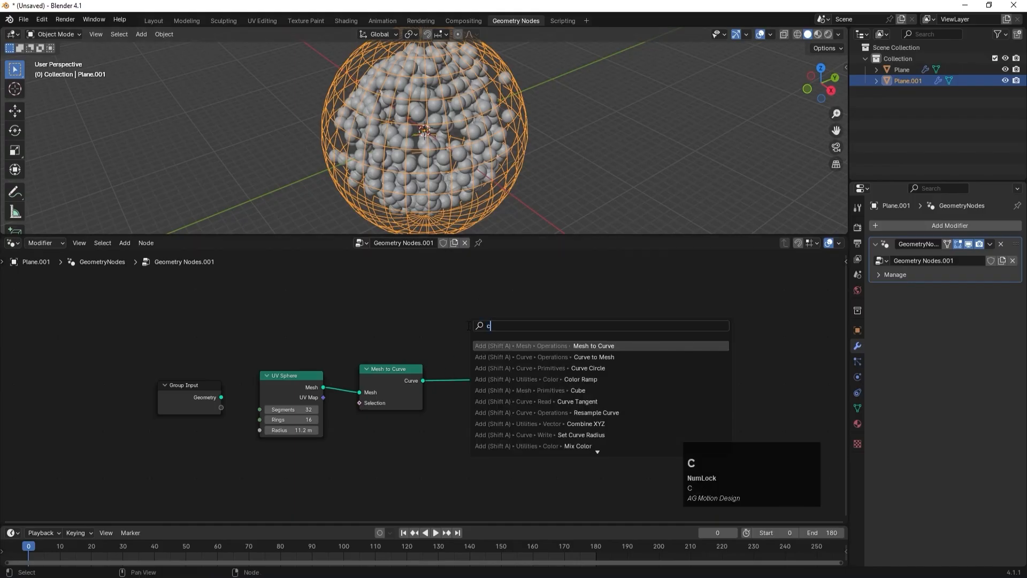
pyautogui.write('urve to me')
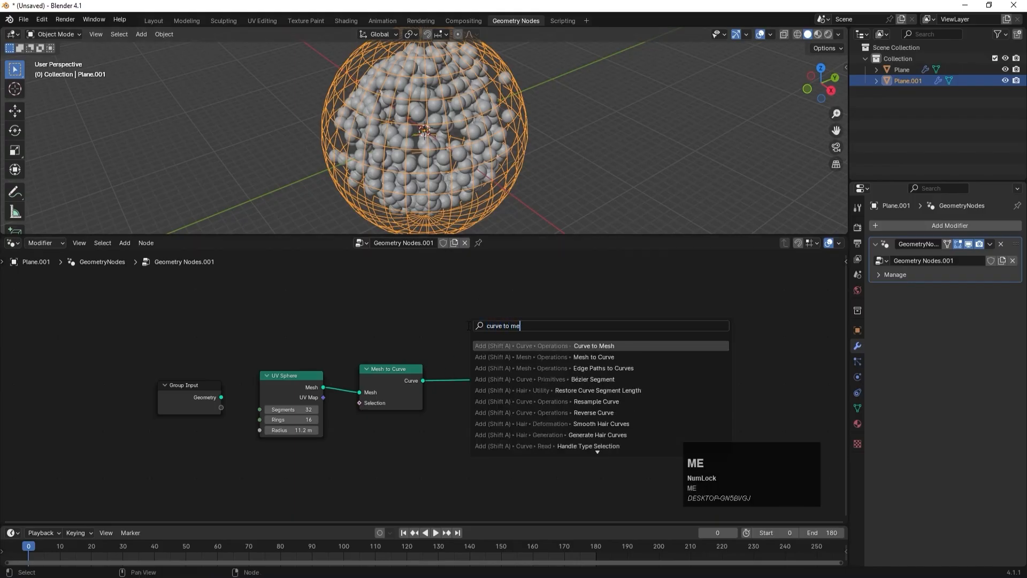
pyautogui.press('Return')
pyautogui.click(458, 345)
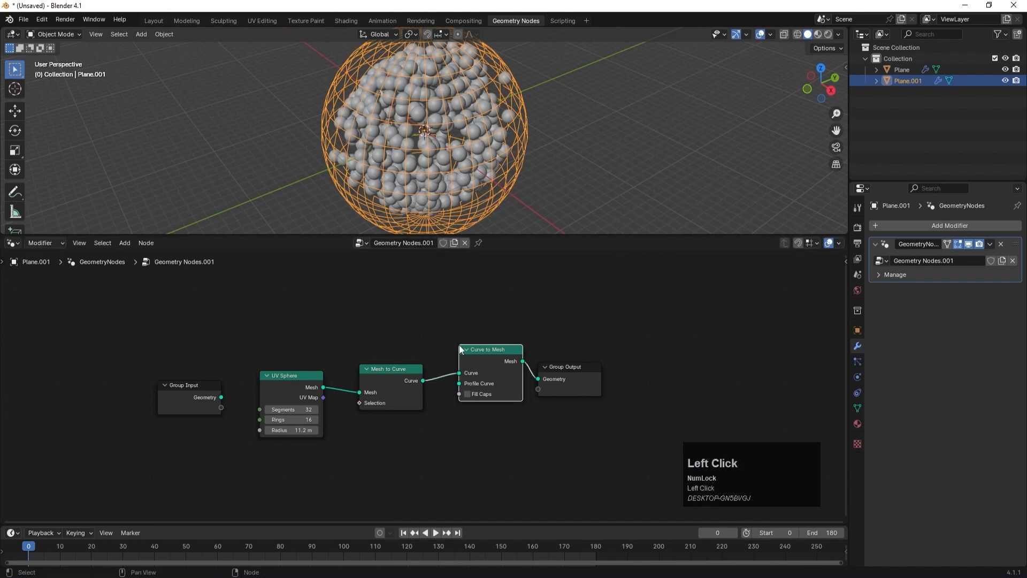
# - Add a Curve Circle node and connect its Curve output to the Profile Curve input of Curve to Mesh
pyautogui.click(645, 127)
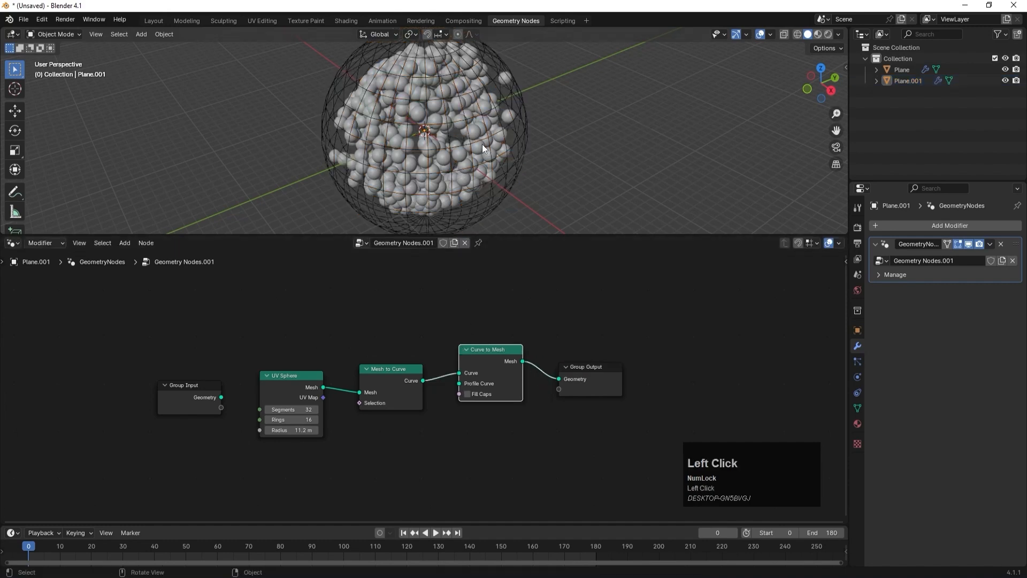
pyautogui.scroll(1, 483, 143)
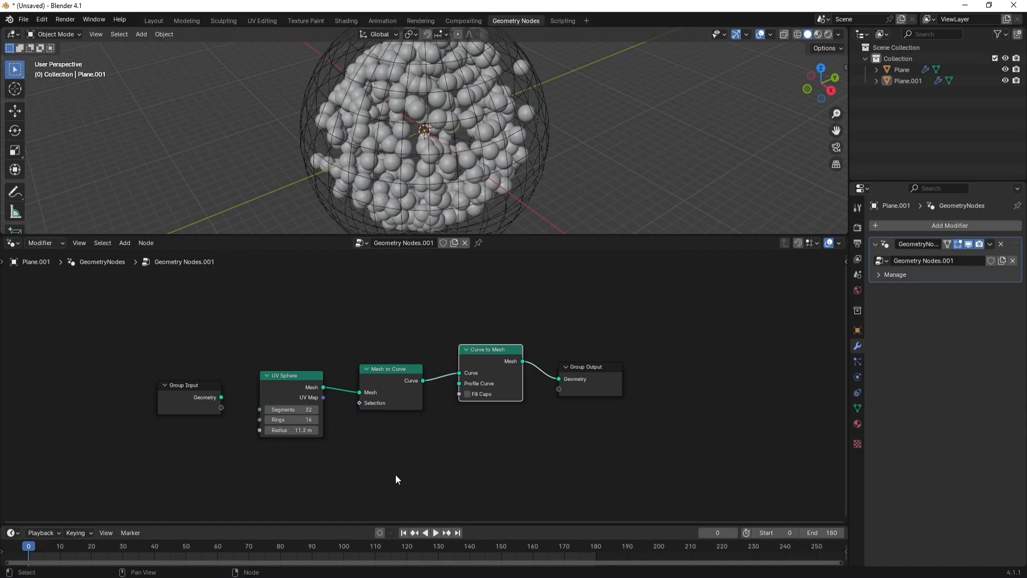
pyautogui.press('space')
pyautogui.write('curve')
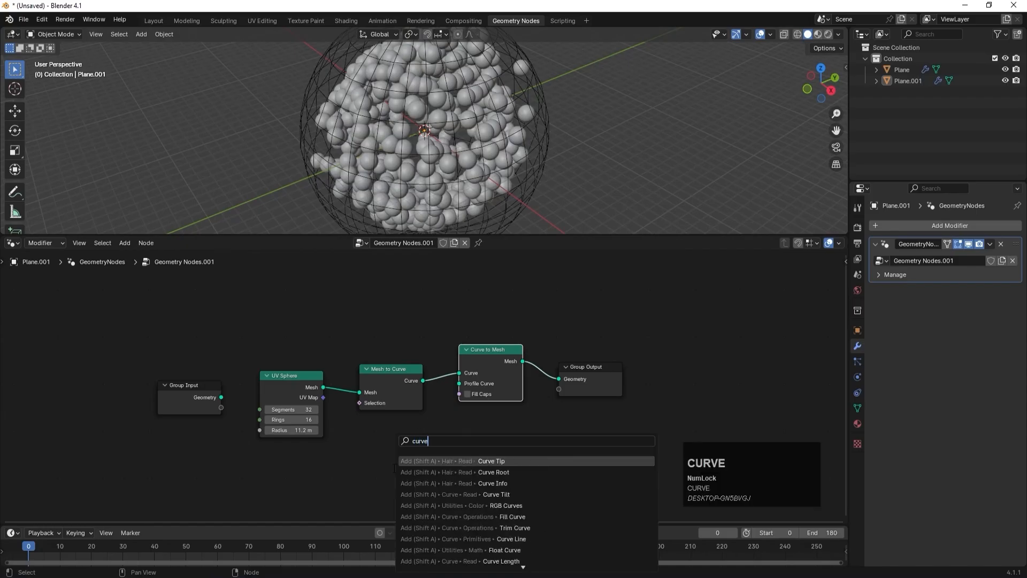
pyautogui.write(' c')
pyautogui.press('Return')
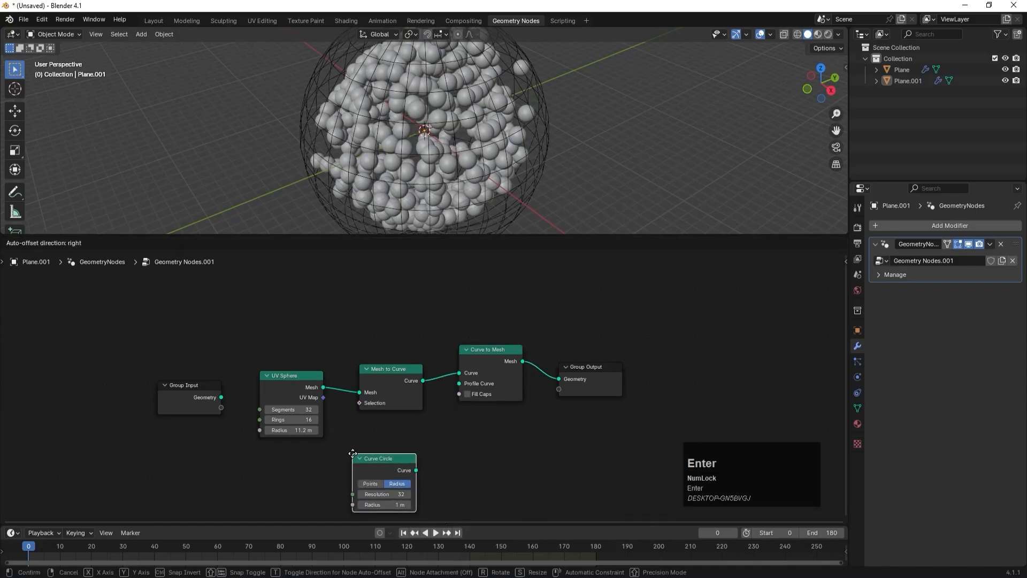
pyautogui.click(413, 471)
pyautogui.moveTo(417, 471); pyautogui.dragTo(459, 383)
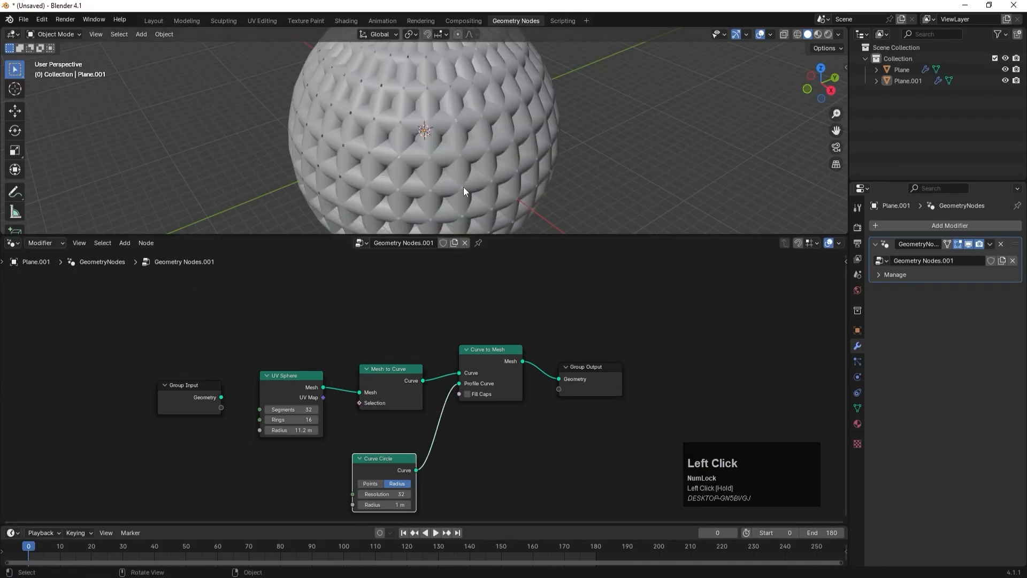
# - Reduce the Curve Circle's radius to 0.09 m to thin the wireframe sphere's tubes
pyautogui.scroll(-2, 463, 184)
pyautogui.moveTo(442, 479); pyautogui.dragTo(371, 469, button='middle')
pyautogui.keyDown('shift'); pyautogui.moveTo(374, 456); pyautogui.dragTo(360, 456); pyautogui.keyUp('shift')
pyautogui.click(226, 416)
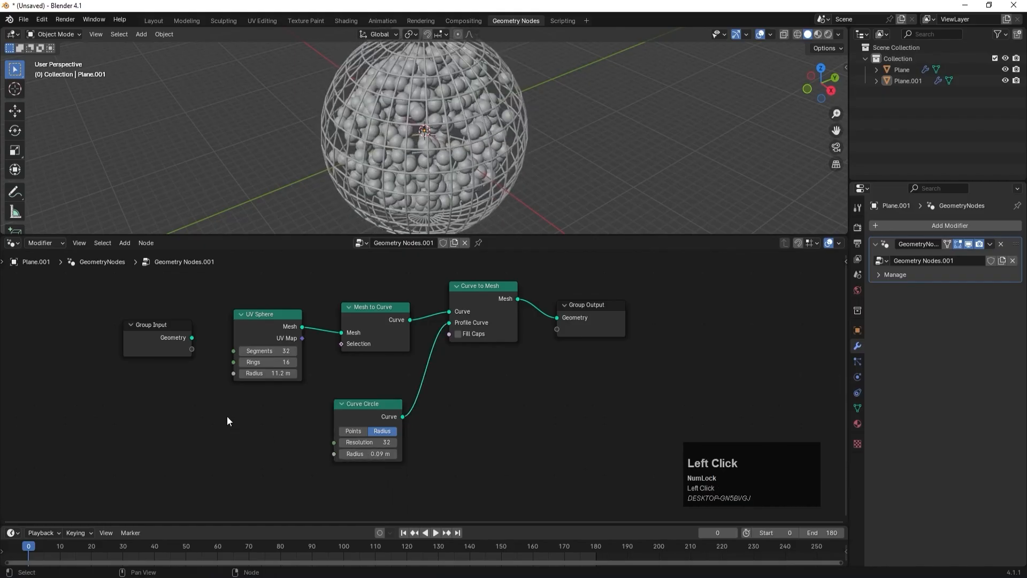
# - Make room after the UV Sphere and insert a Triangulate node between UV Sphere and Mesh to Curve
pyautogui.scroll(-1, 227, 415)
pyautogui.moveTo(198, 314); pyautogui.dragTo(270, 354)
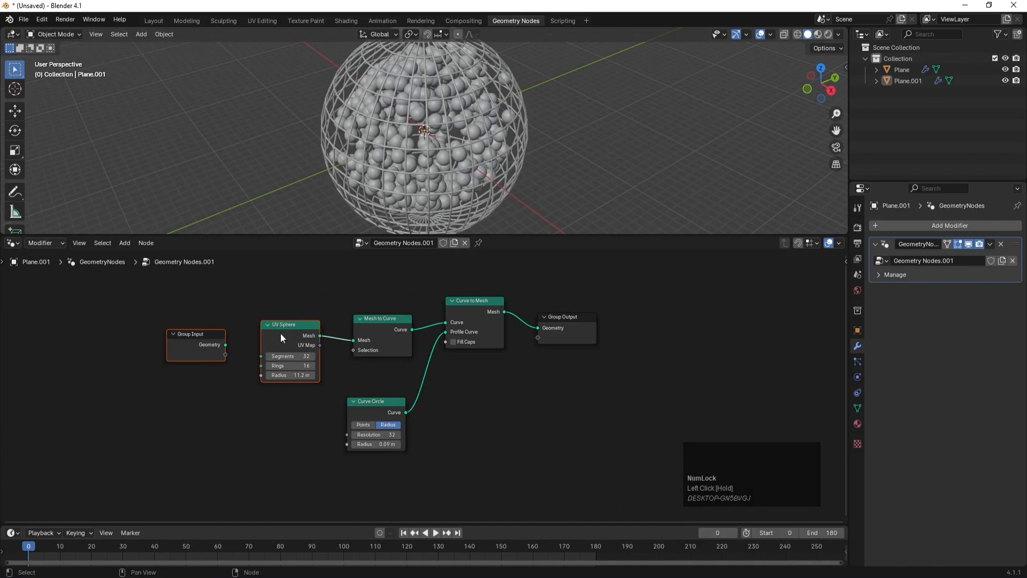
pyautogui.moveTo(282, 329); pyautogui.dragTo(128, 329)
pyautogui.keyDown('shift'); pyautogui.moveTo(221, 312); pyautogui.dragTo(300, 343, button='middle'); pyautogui.keyUp('shift')
pyautogui.press('space')
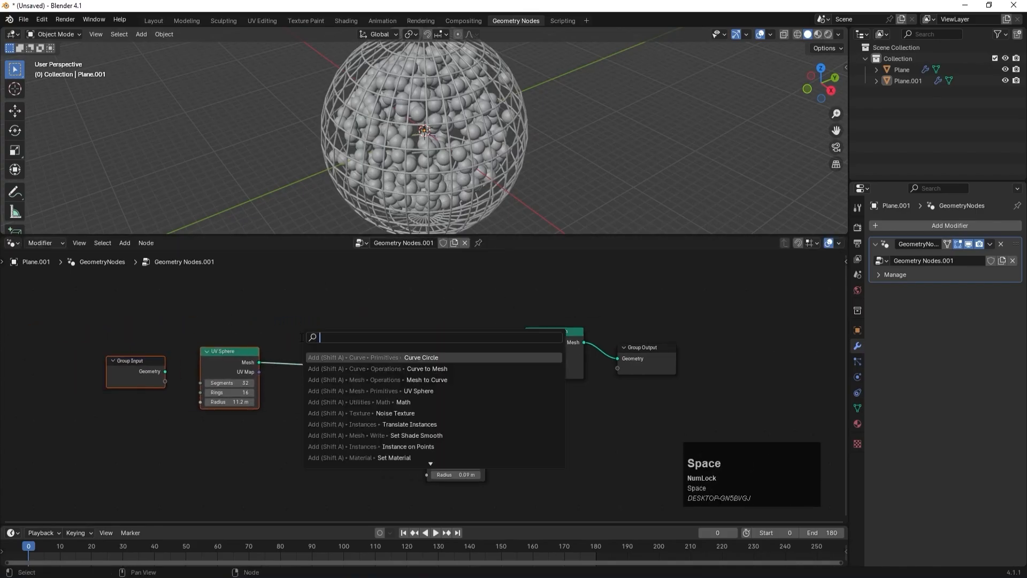
pyautogui.write('trian')
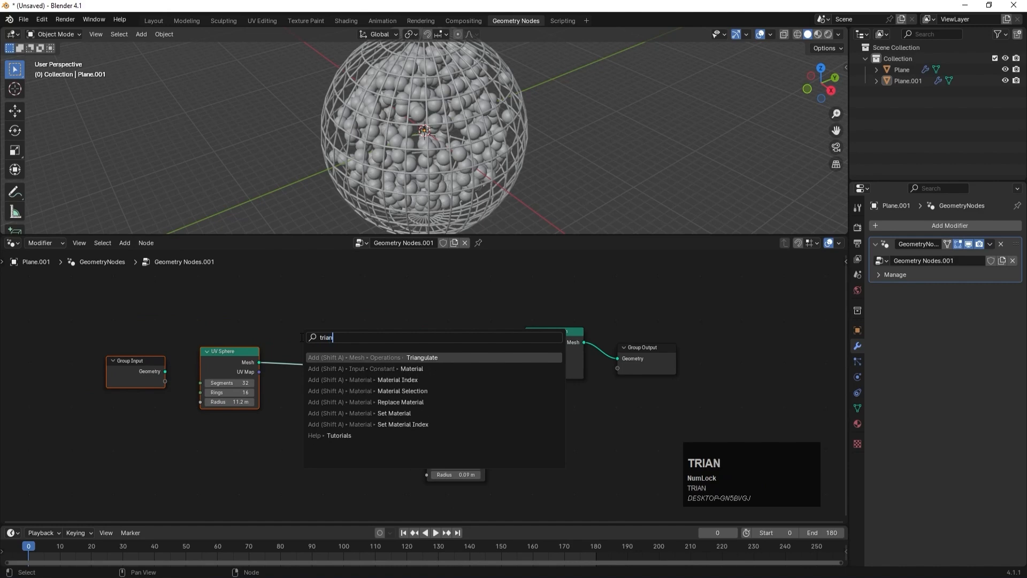
pyautogui.press('Return')
pyautogui.click(285, 329)
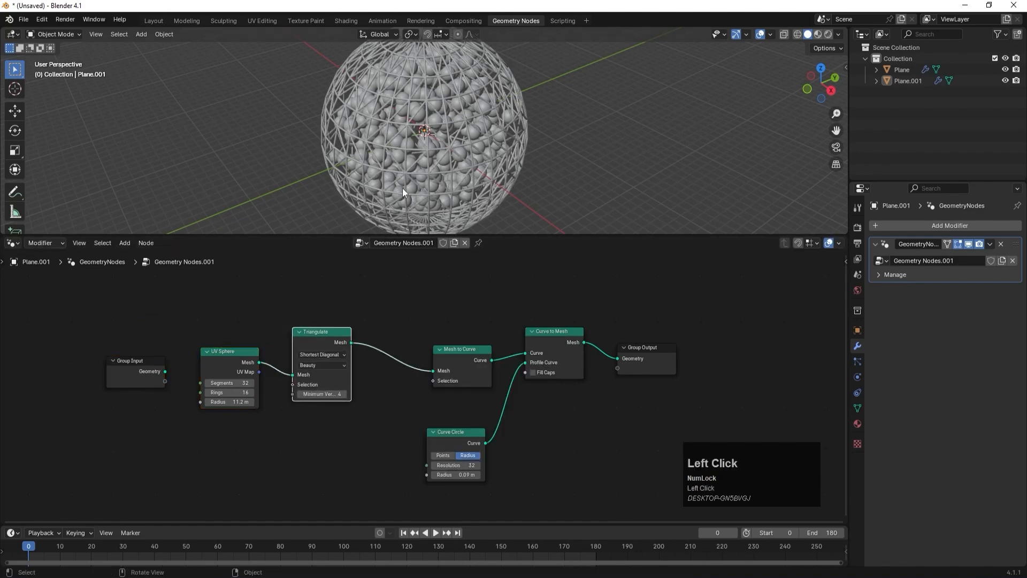
pyautogui.scroll(2, 449, 128)
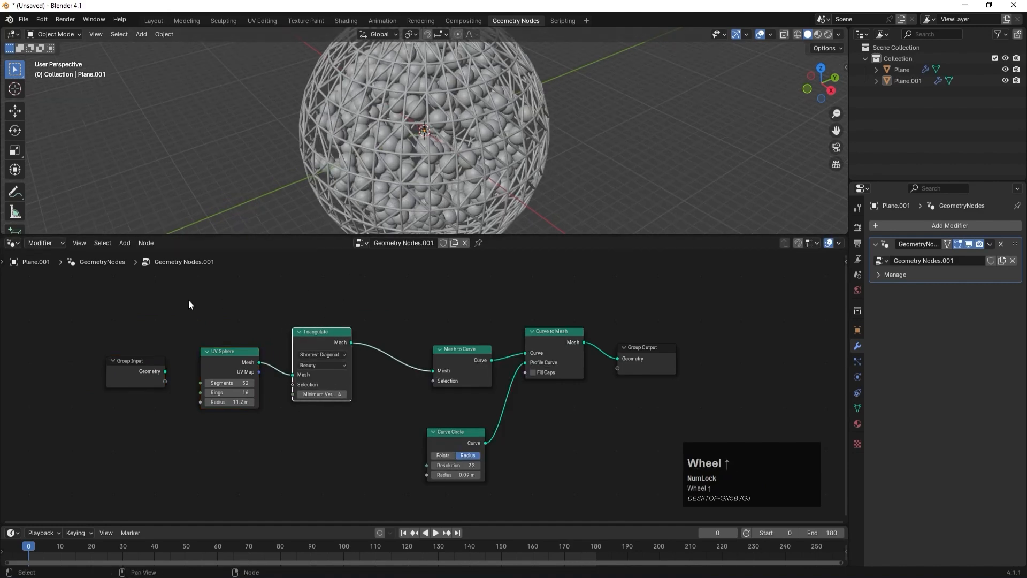
# - Make room after Triangulate and insert a Split Edges node between it and Mesh to Curve
pyautogui.moveTo(130, 331); pyautogui.dragTo(303, 444)
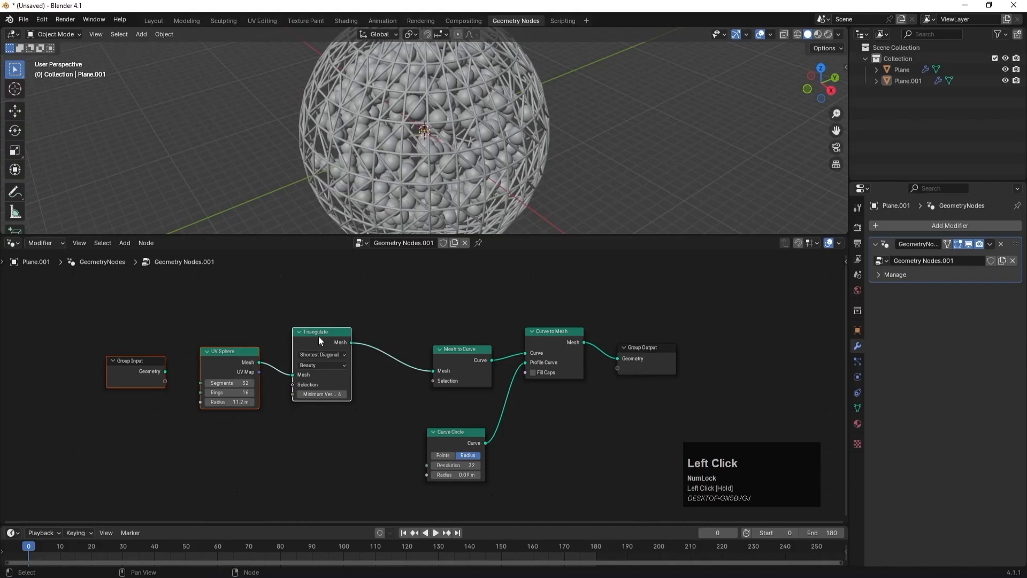
pyautogui.moveTo(319, 339); pyautogui.dragTo(256, 341)
pyautogui.press('space')
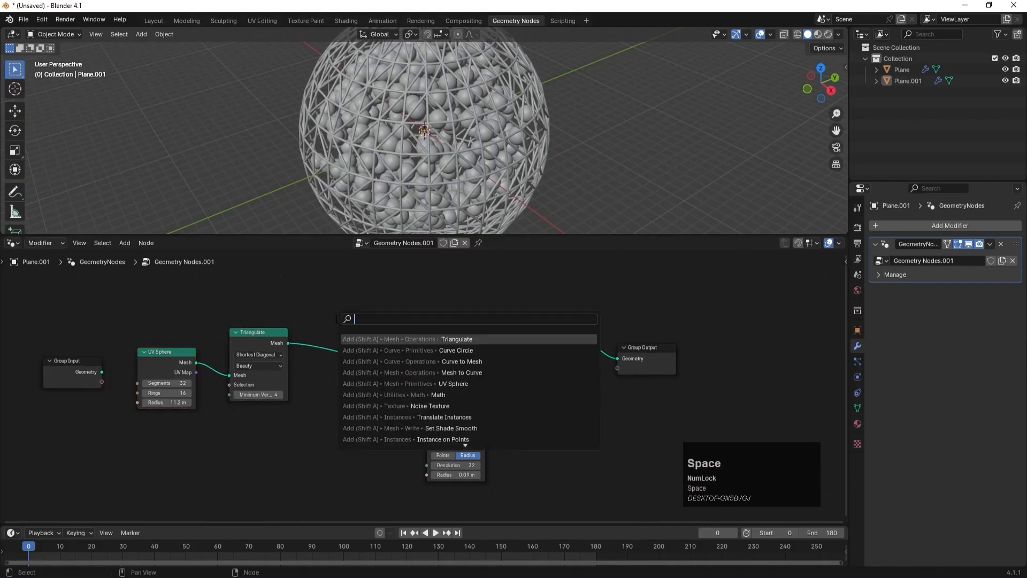
pyautogui.write('spli')
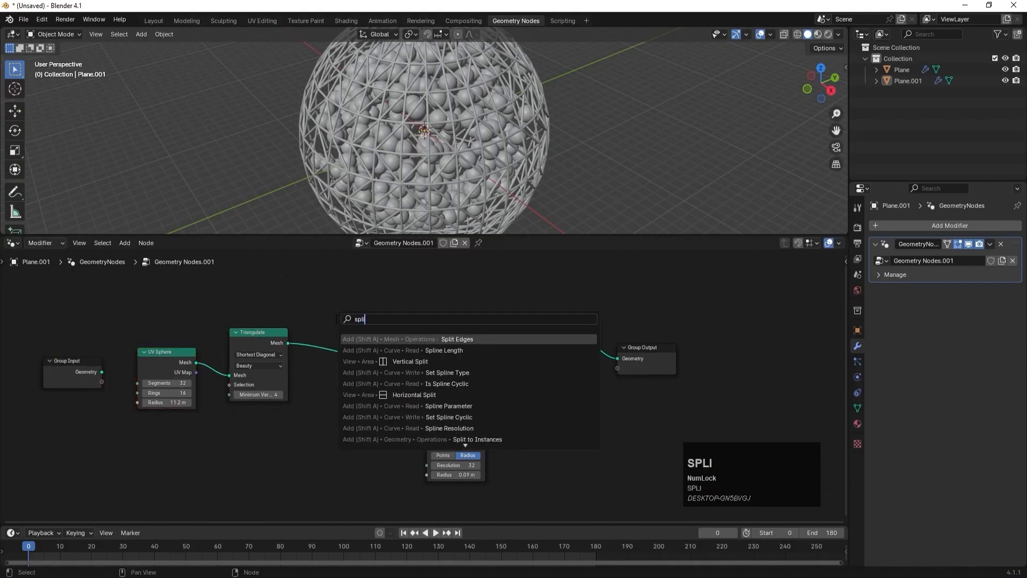
pyautogui.press('Return')
pyautogui.click(327, 328)
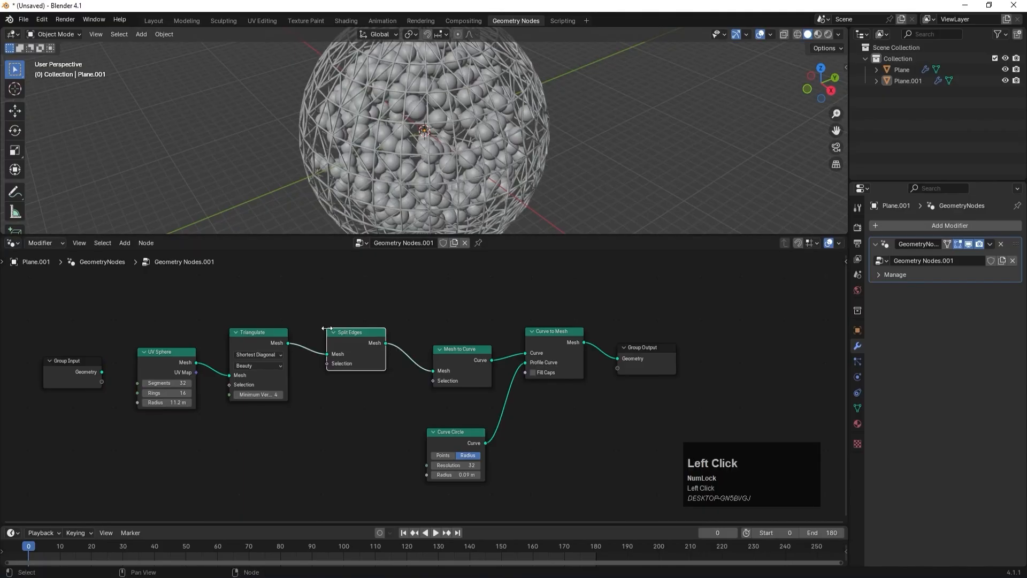
# - Increase the UV Sphere's radius to 12.4 m to enlarge the wireframe cage
pyautogui.click(352, 422)
pyautogui.scroll(-1, 499, 200)
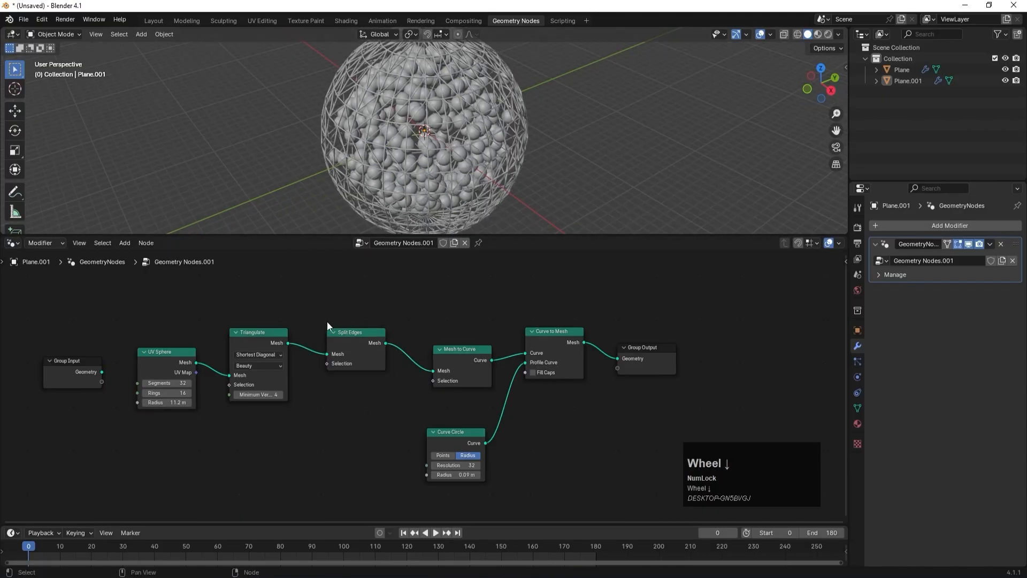
pyautogui.moveTo(167, 402)
pyautogui.mouseDown()
pyautogui.moveTo(188, 402)
pyautogui.moveTo(180, 402)
pyautogui.mouseUp()
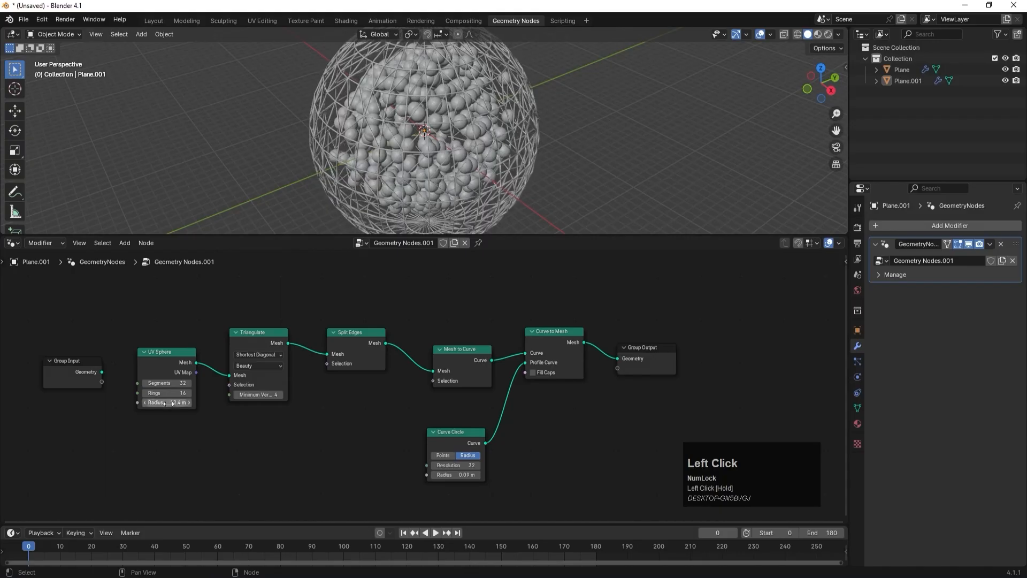
# - Detach the Split Edges node while keeping the link between Triangulate and Mesh to Curve, and delete it
pyautogui.click(350, 337)
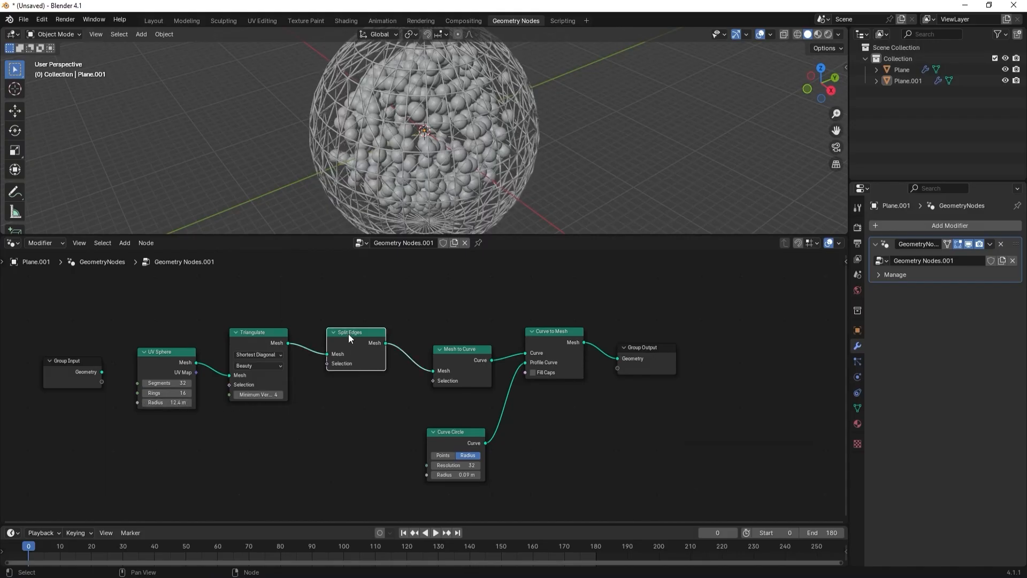
pyautogui.keyDown('alt'); pyautogui.moveTo(349, 333); pyautogui.dragTo(362, 389); pyautogui.keyUp('alt')
pyautogui.press('x')
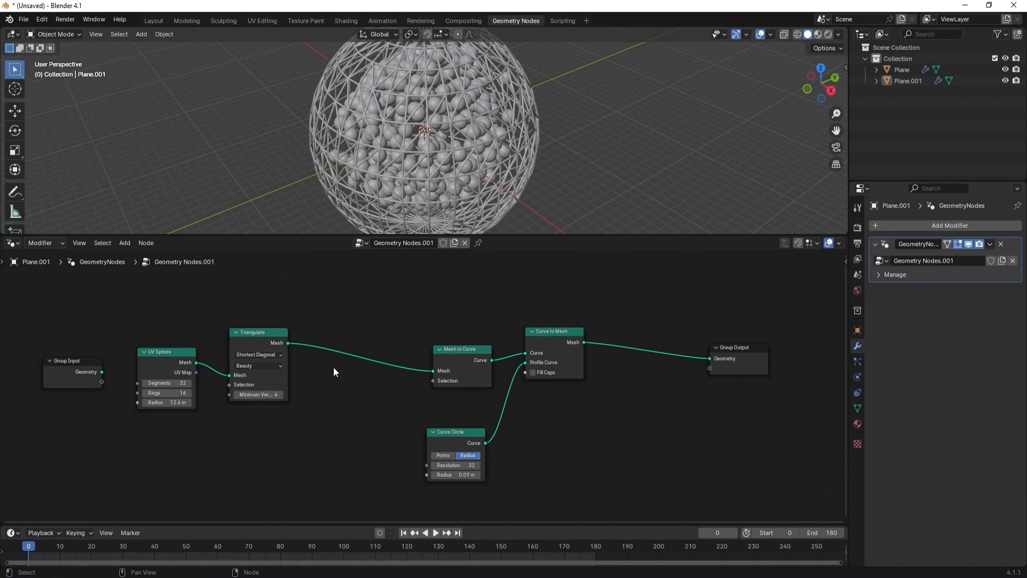
# - Insert a Dual Mesh node between the Triangulate and Mesh to Curve nodes
pyautogui.press('space')
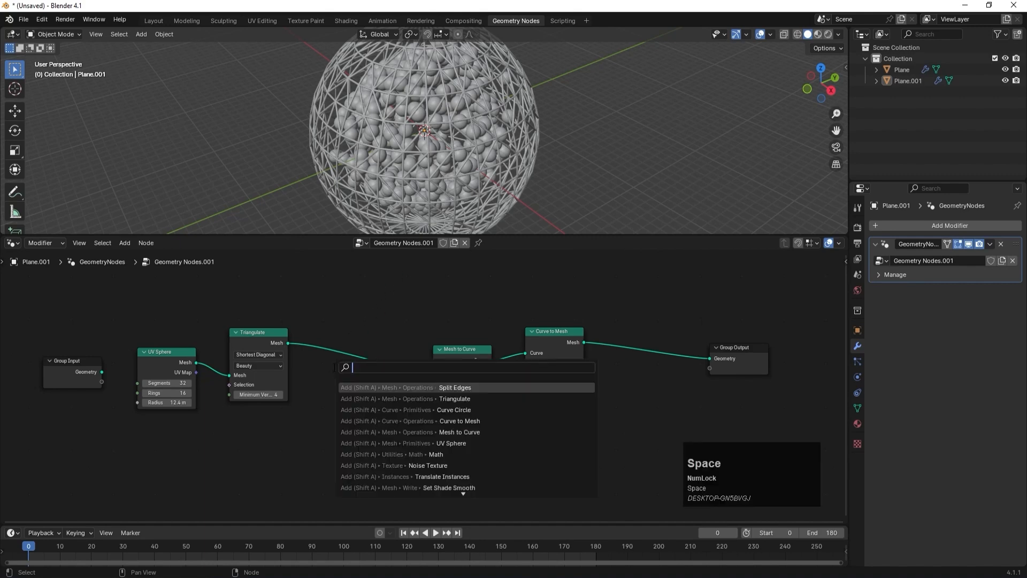
pyautogui.write('dual')
pyautogui.press('Return')
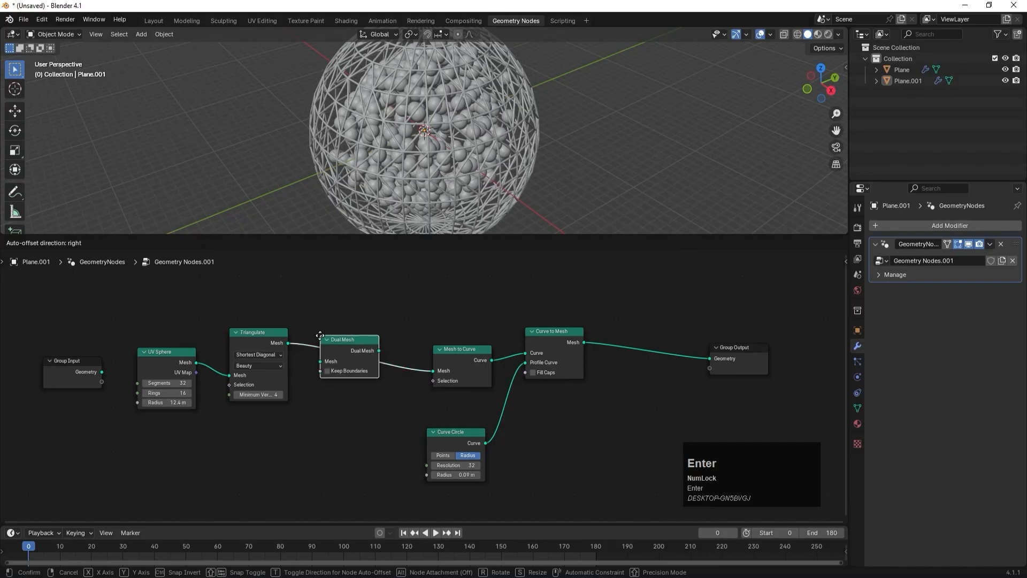
pyautogui.click(321, 336)
pyautogui.scroll(-1, 503, 184)
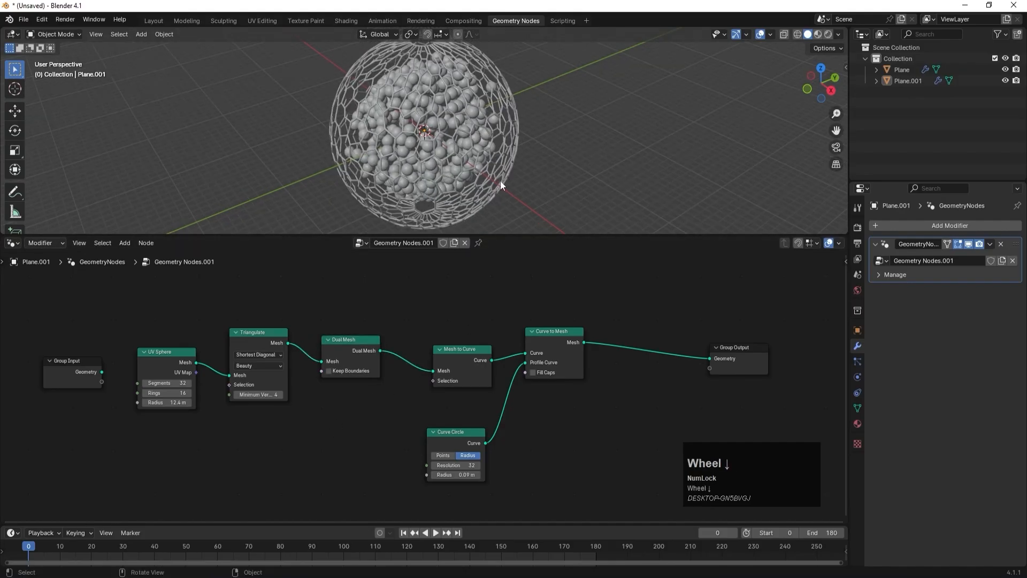
pyautogui.click(423, 292)
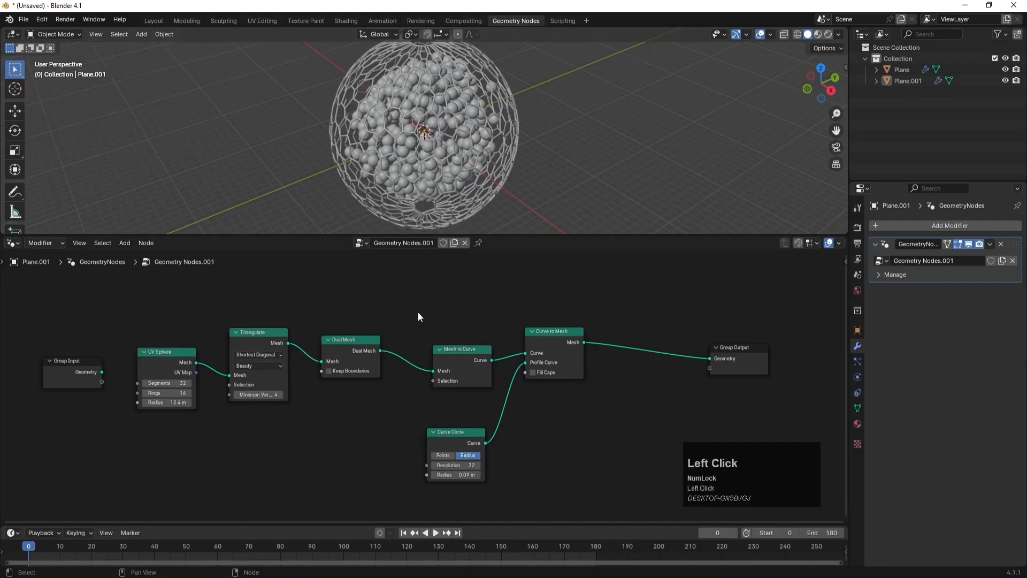
# - Play the animation briefly to check the spheres moving inside the cage, and return to the first frame
pyautogui.click(435, 532)
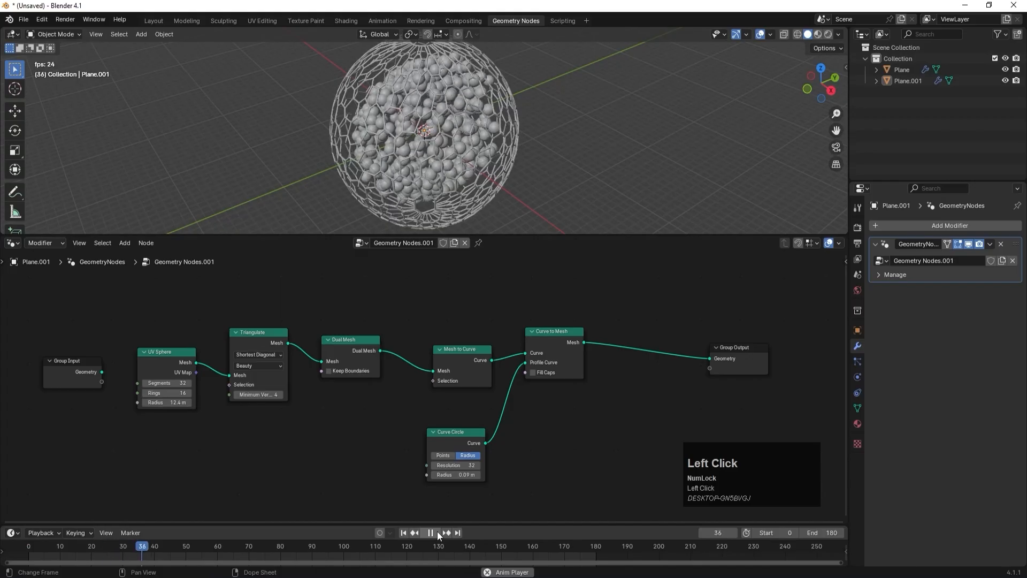
pyautogui.click(435, 532)
pyautogui.click(404, 532)
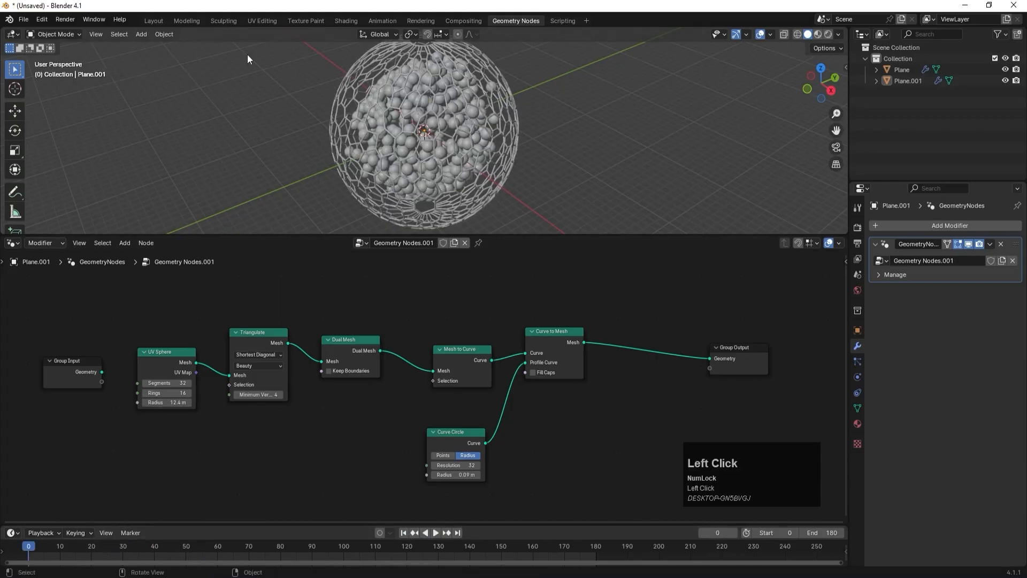
# - Switch to the Layout workspace and frame the whole sphere cage in the viewport
pyautogui.click(153, 21)
pyautogui.scroll(-5, 400, 279)
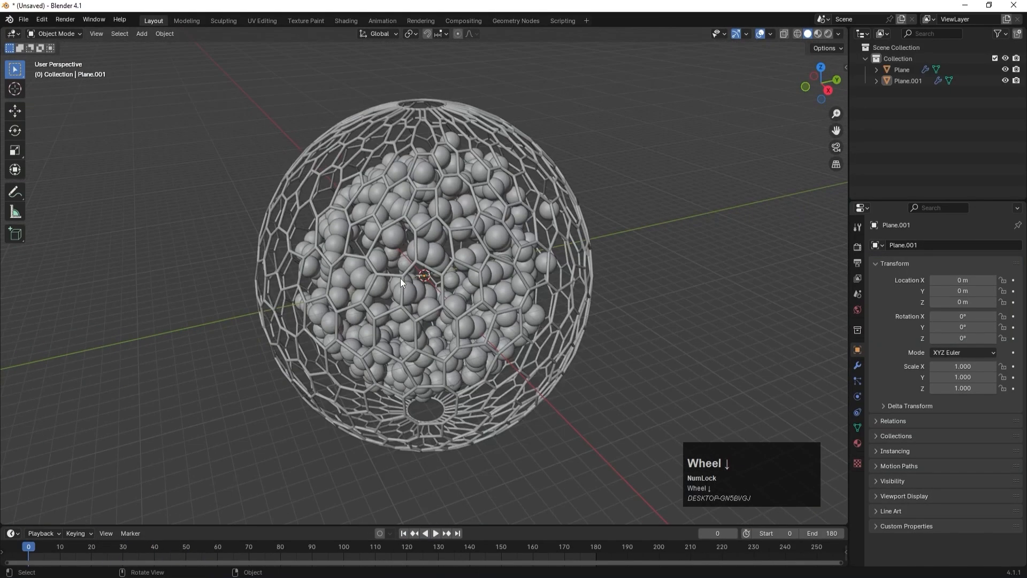
pyautogui.click(625, 220)
pyautogui.moveTo(514, 276); pyautogui.dragTo(453, 278, button='middle')
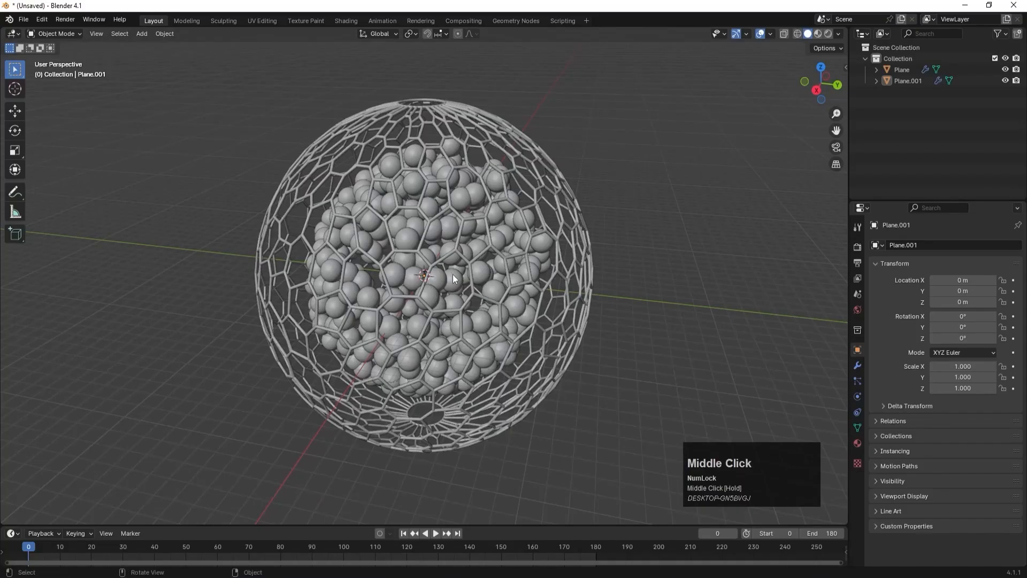
pyautogui.scroll(-2, 453, 279)
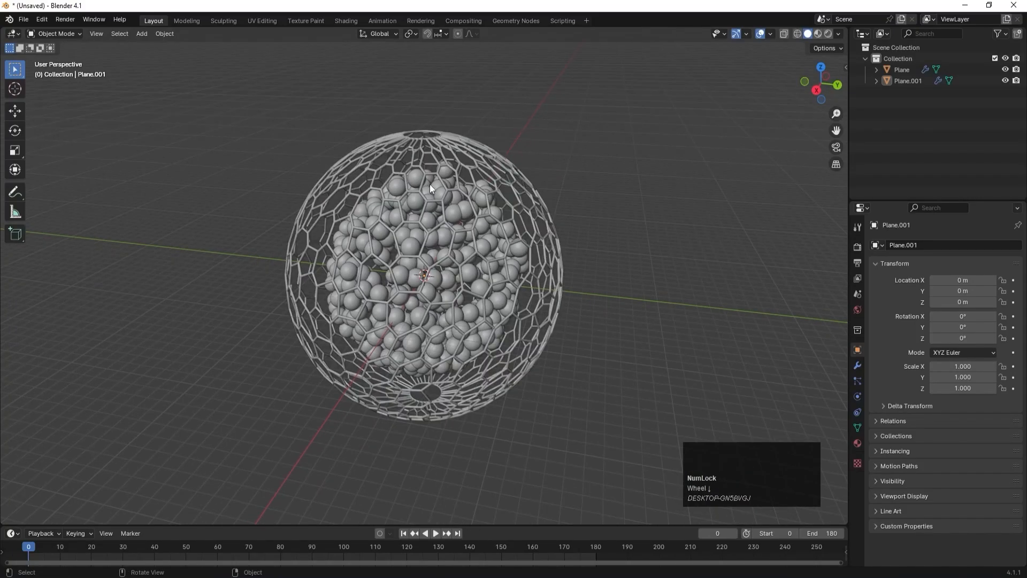
# - Add a mesh plane as a floor and scale it uniformly to about -97.3 on all axes
pyautogui.hotkey('shift', 'a')
pyautogui.moveTo(425, 200)
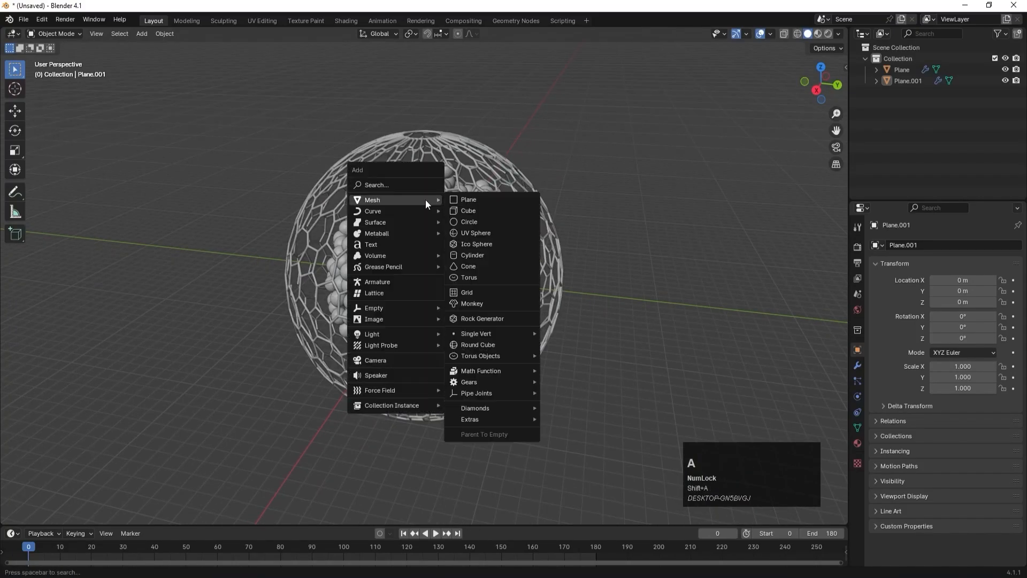
pyautogui.click(467, 199)
pyautogui.press('s')
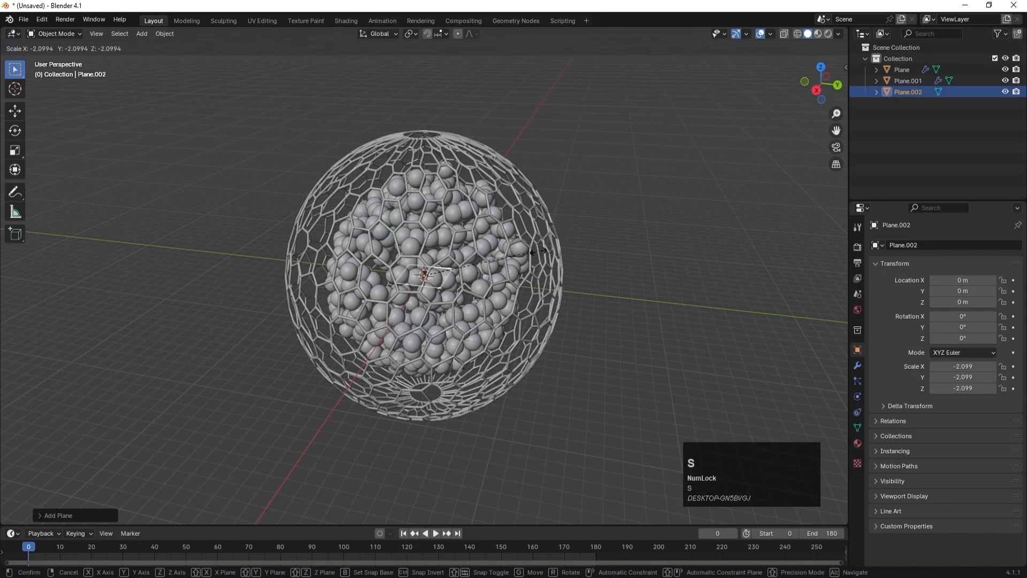
pyautogui.click(462, 152)
pyautogui.scroll(-4, 502, 300)
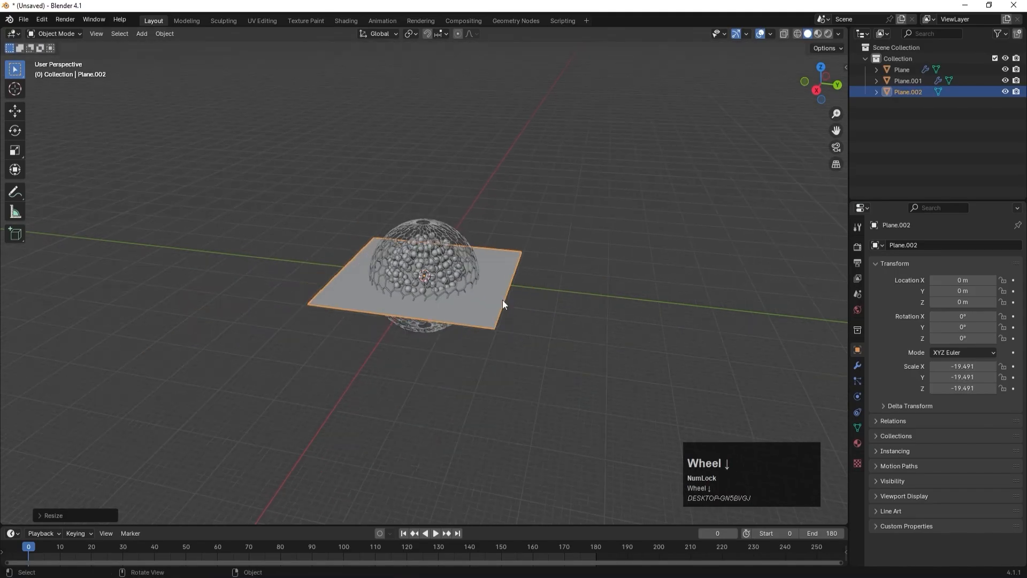
pyautogui.press('s')
pyautogui.click(661, 249)
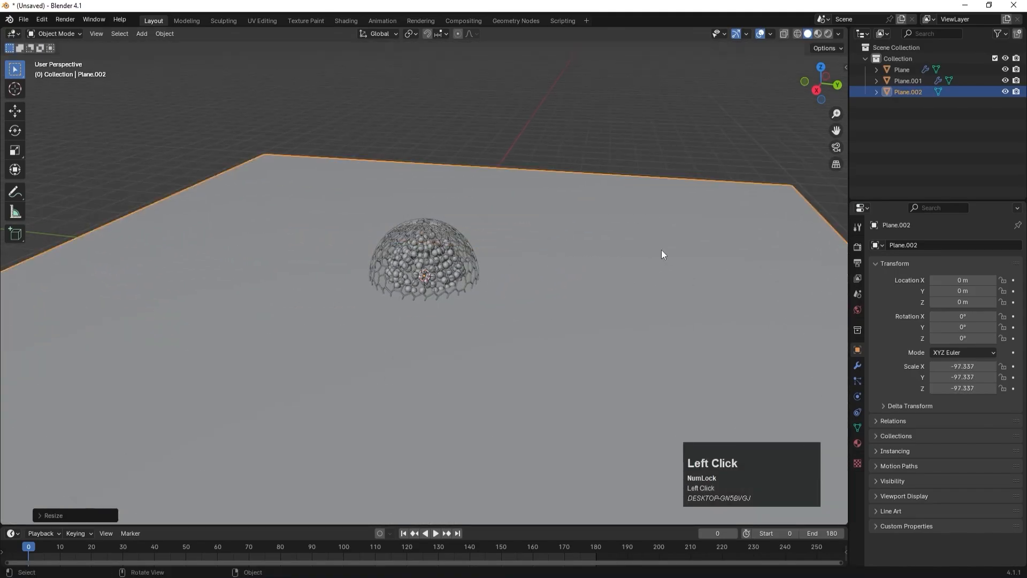
# - In front view, move the floor plane down along Z to about -12.37 m, just beneath the cage
pyautogui.press('KP_1')
pyautogui.scroll(3, 483, 236)
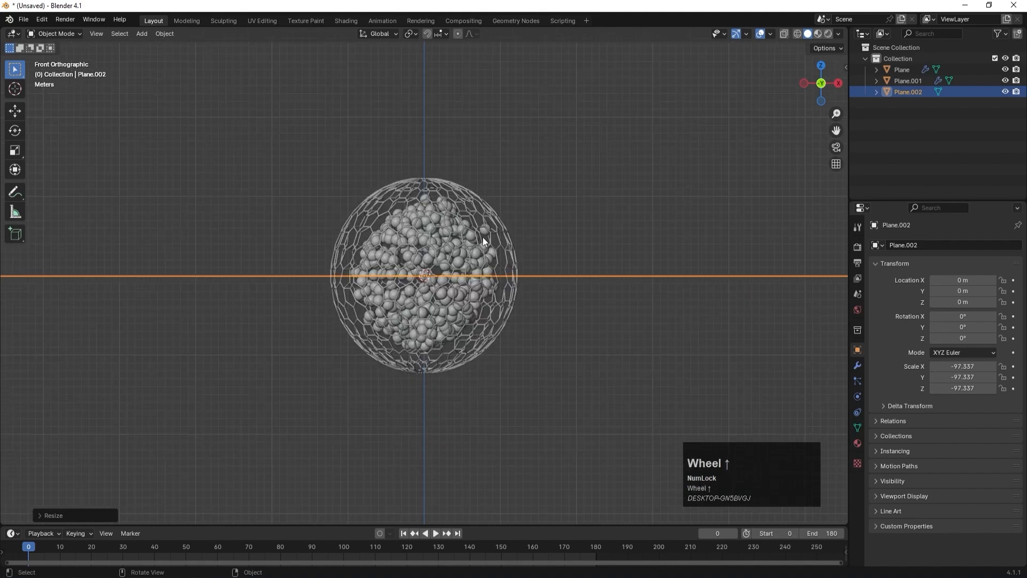
pyautogui.press('g')
pyautogui.press('z')
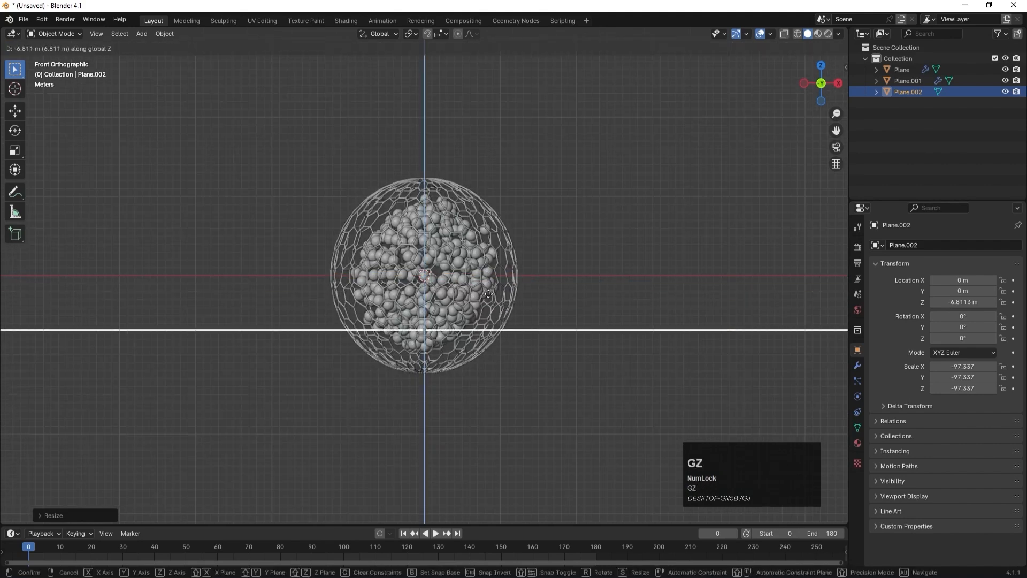
pyautogui.press('ctrl')
pyautogui.click(490, 339)
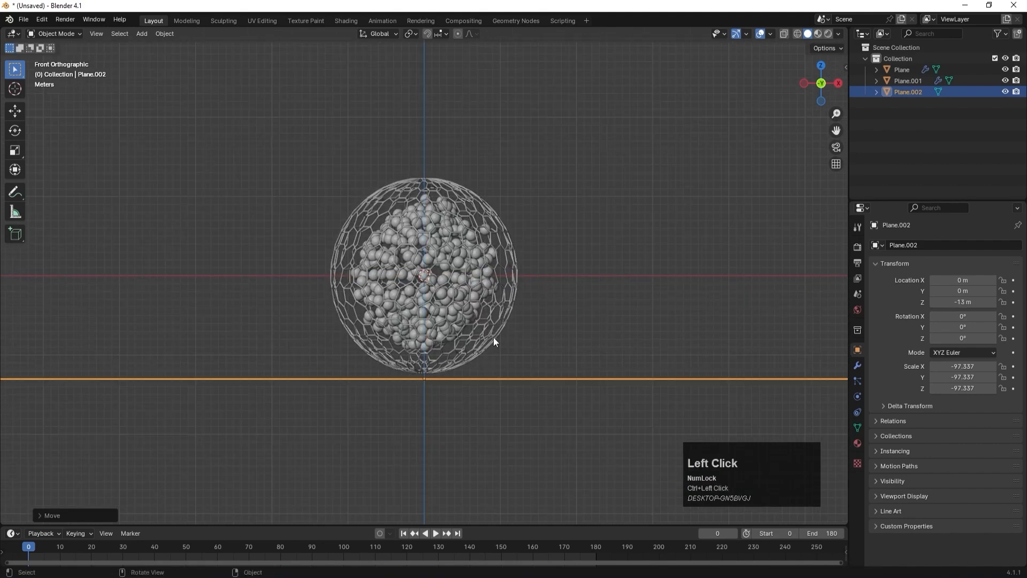
pyautogui.press('g')
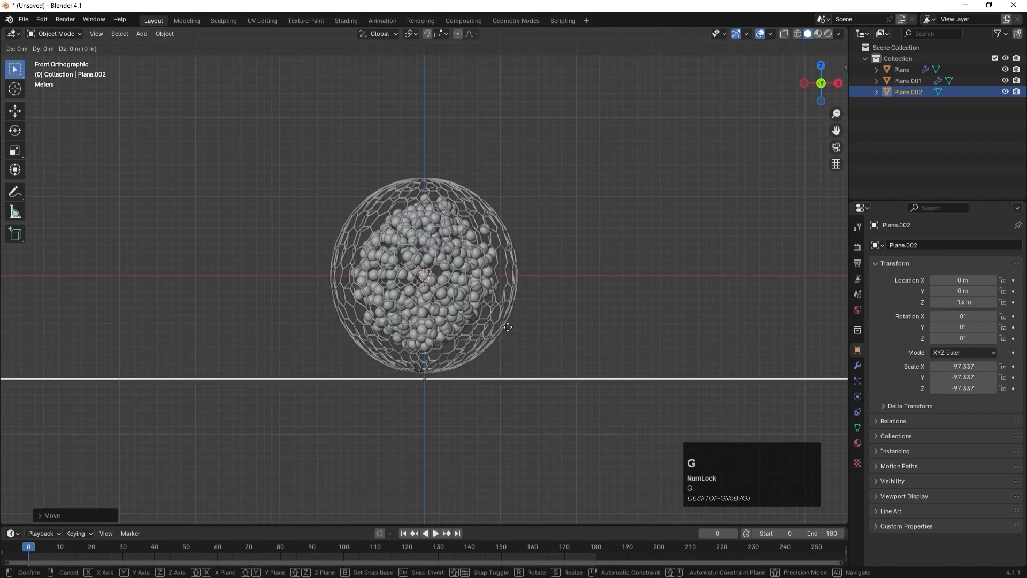
pyautogui.press('z')
pyautogui.click(519, 315)
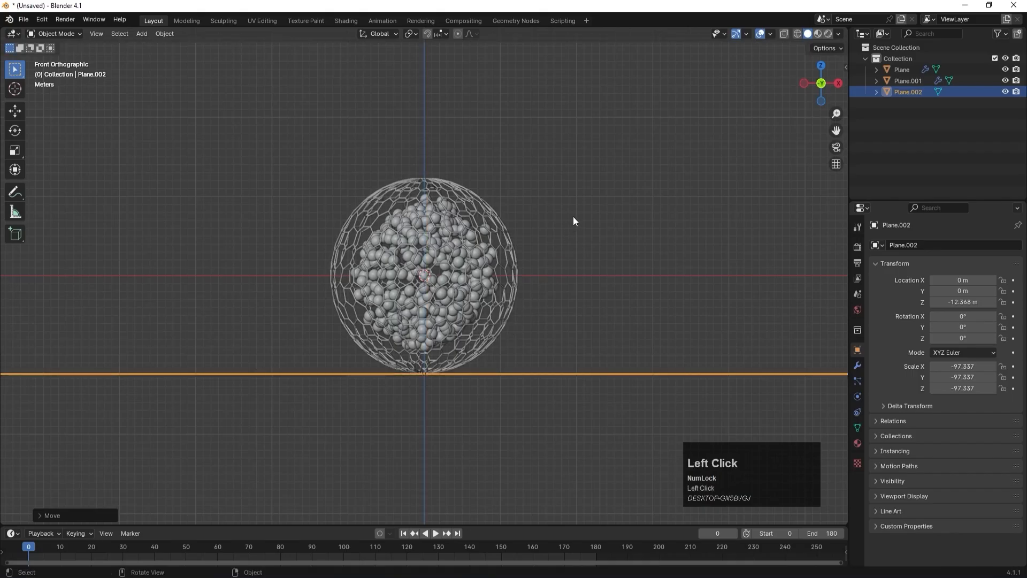
# - Add a camera to the scene and look through it
pyautogui.moveTo(574, 221); pyautogui.dragTo(518, 272, button='middle')
pyautogui.hotkey('shift', 'a')
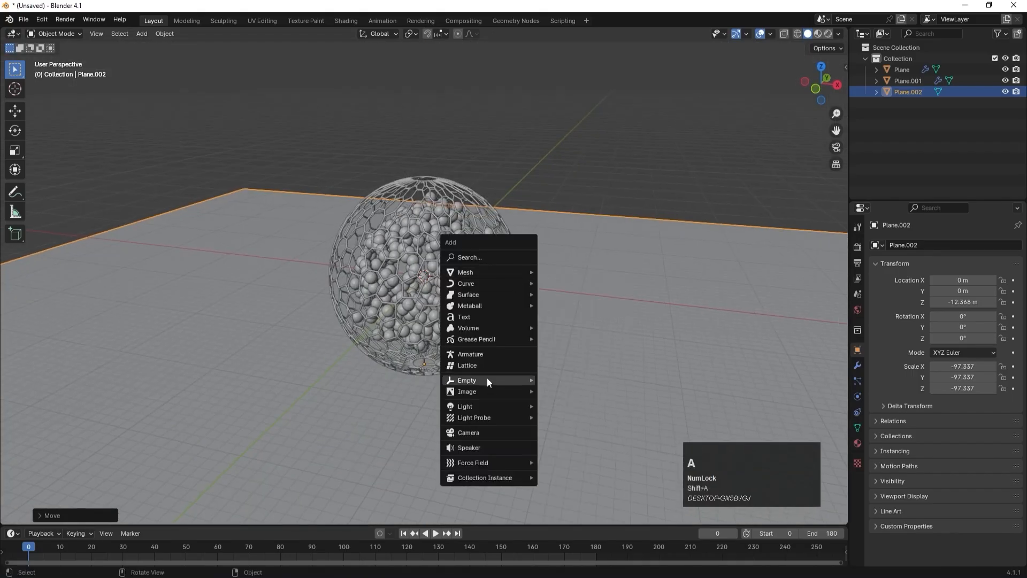
pyautogui.click(481, 432)
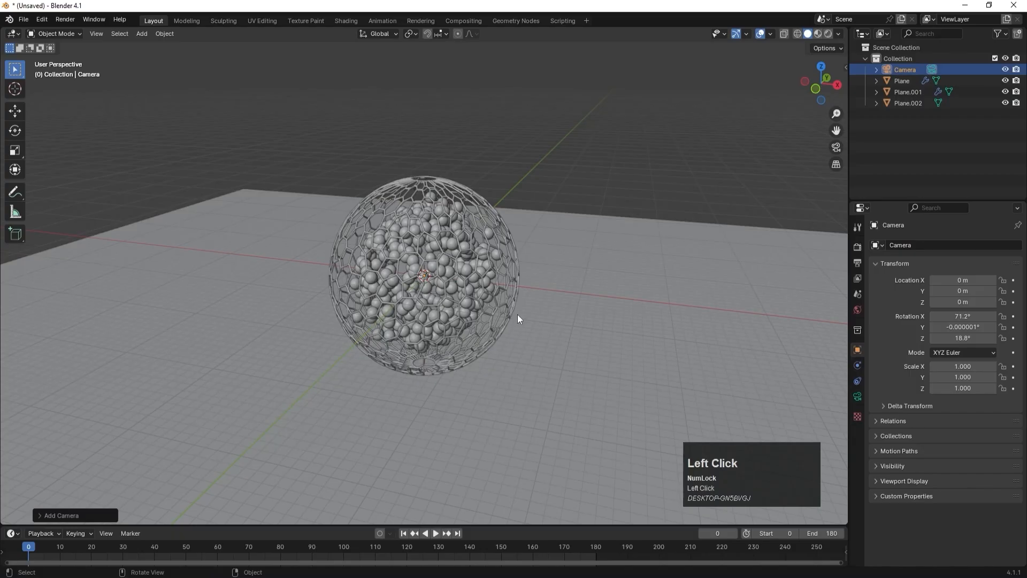
pyautogui.press('KP_0')
# - Lock the camera to the view so that viewport navigation moves the camera
pyautogui.press('n')
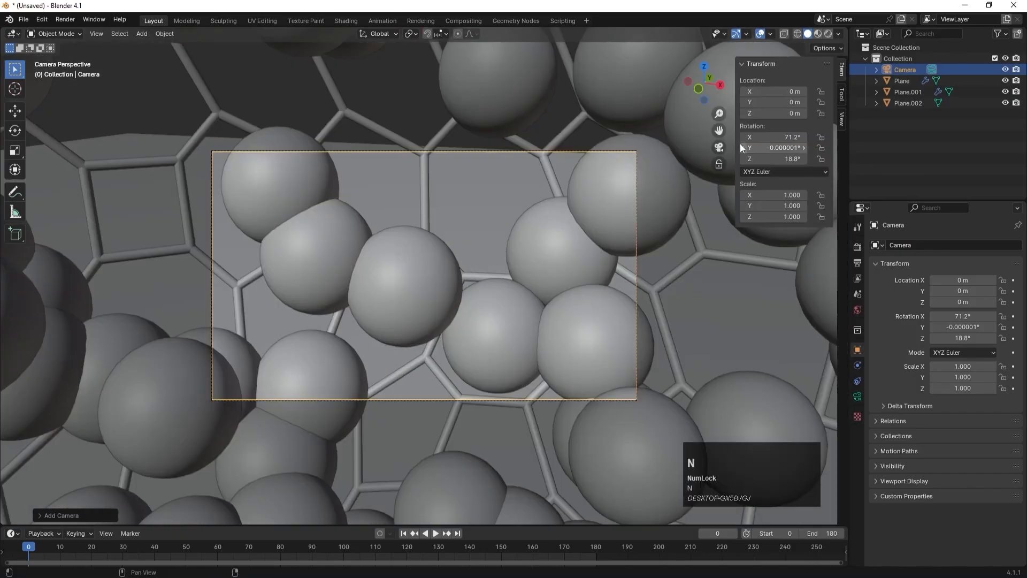
pyautogui.click(842, 119)
pyautogui.scroll(-2, 495, 249)
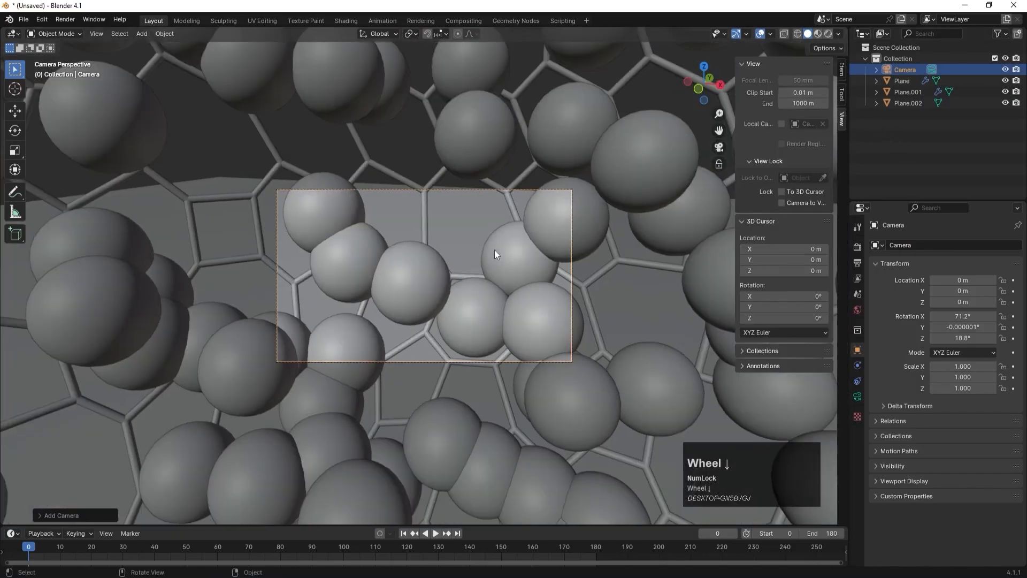
pyautogui.scroll(2, 494, 249)
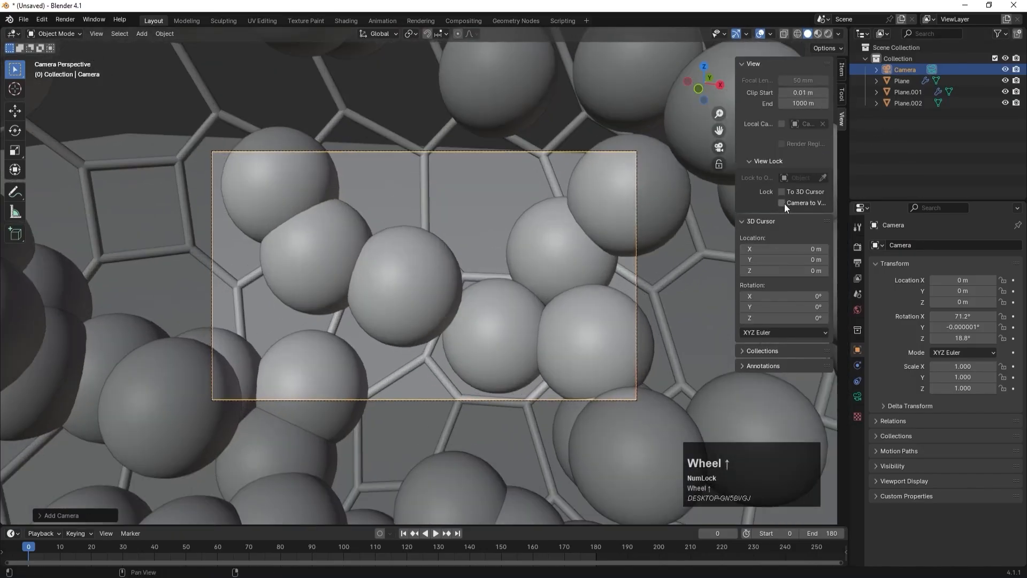
pyautogui.click(782, 203)
# - Pull the camera back and orbit it to look down on the whole cage from about X 32.3, Y -57.7, Z 42.3 m, keeping Camera to View enabled
pyautogui.scroll(-6, 419, 257)
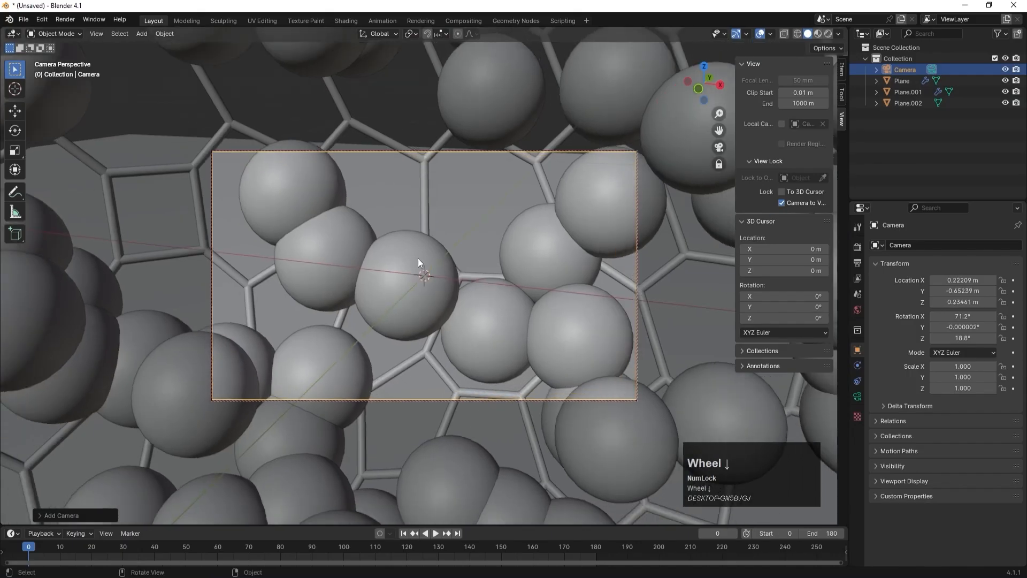
pyautogui.scroll(-5, 418, 258)
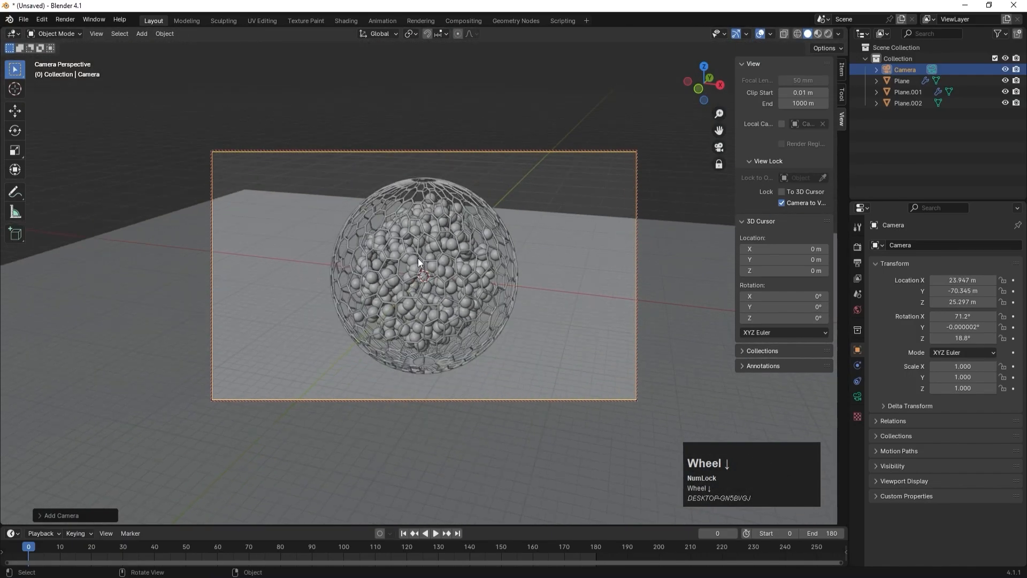
pyautogui.moveTo(418, 258)
pyautogui.mouseDown(button='middle')
pyautogui.moveTo(430, 243)
pyautogui.moveTo(422, 256)
pyautogui.mouseUp(button='middle')
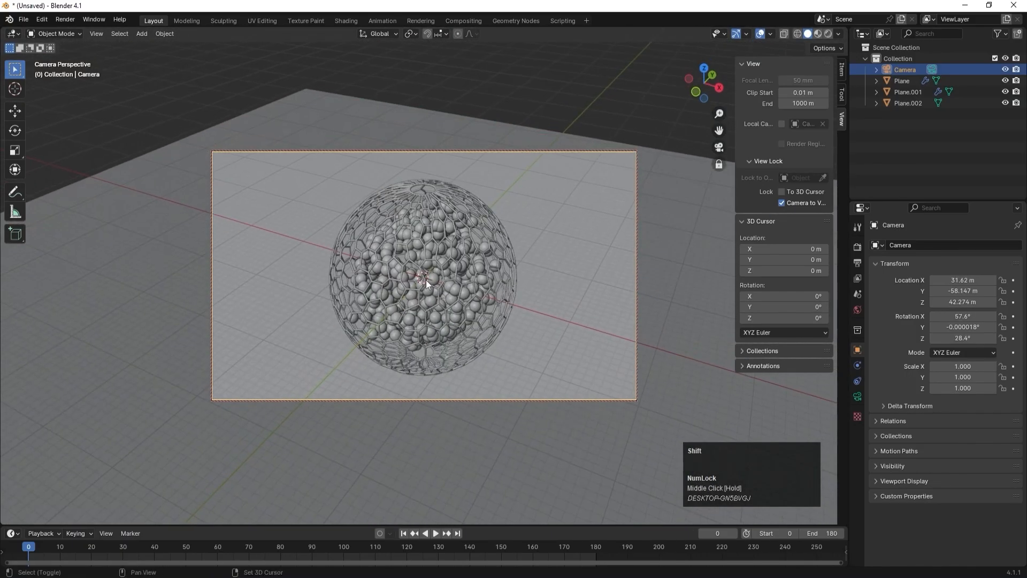
pyautogui.moveTo(426, 281)
pyautogui.keyDown('shift'); pyautogui.mouseDown(button='middle')
pyautogui.moveTo(418, 272)
pyautogui.moveTo(420, 280)
pyautogui.mouseUp(button='middle'); pyautogui.keyUp('shift')
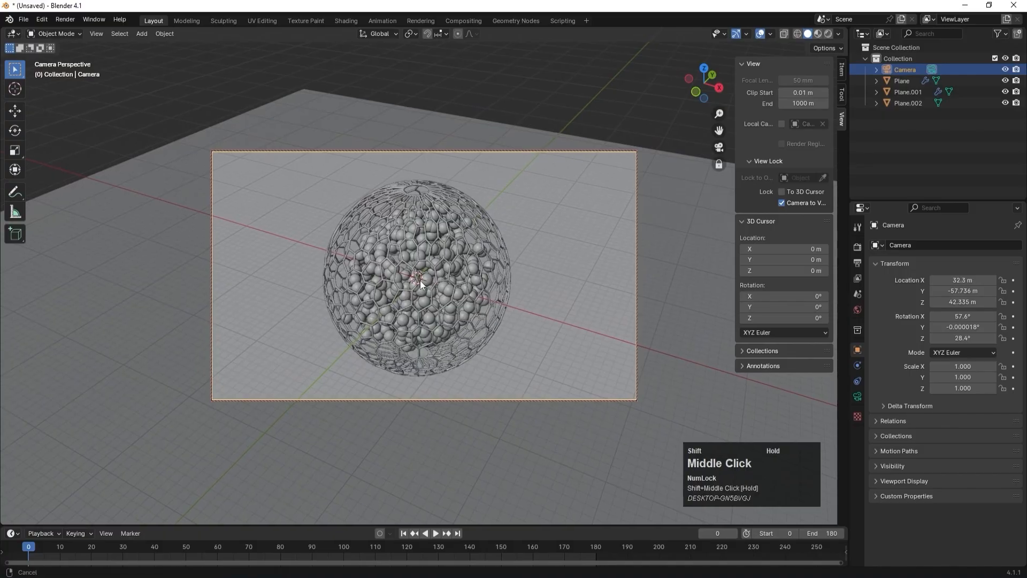
pyautogui.click(780, 202)
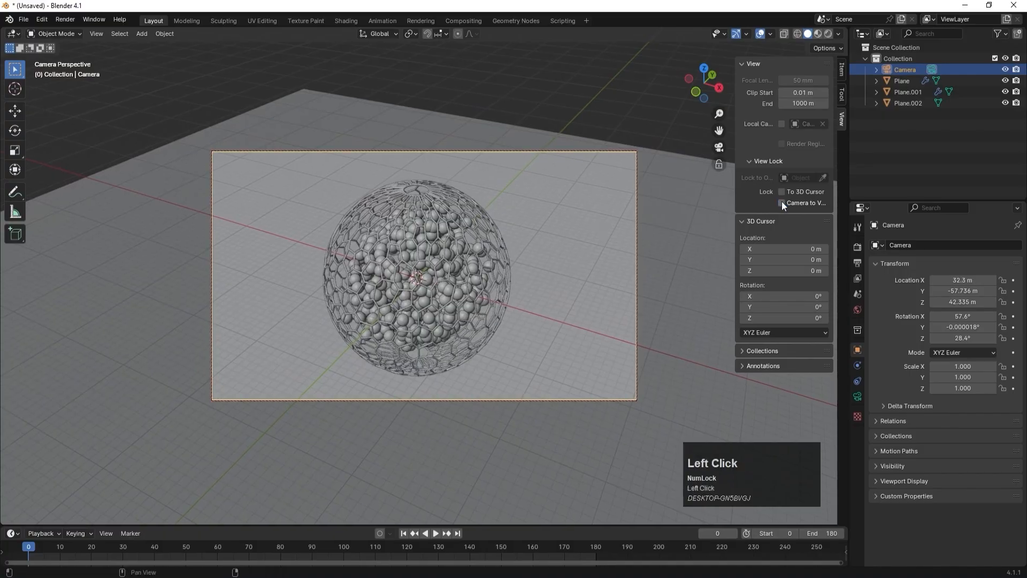
pyautogui.scroll(5, 383, 266)
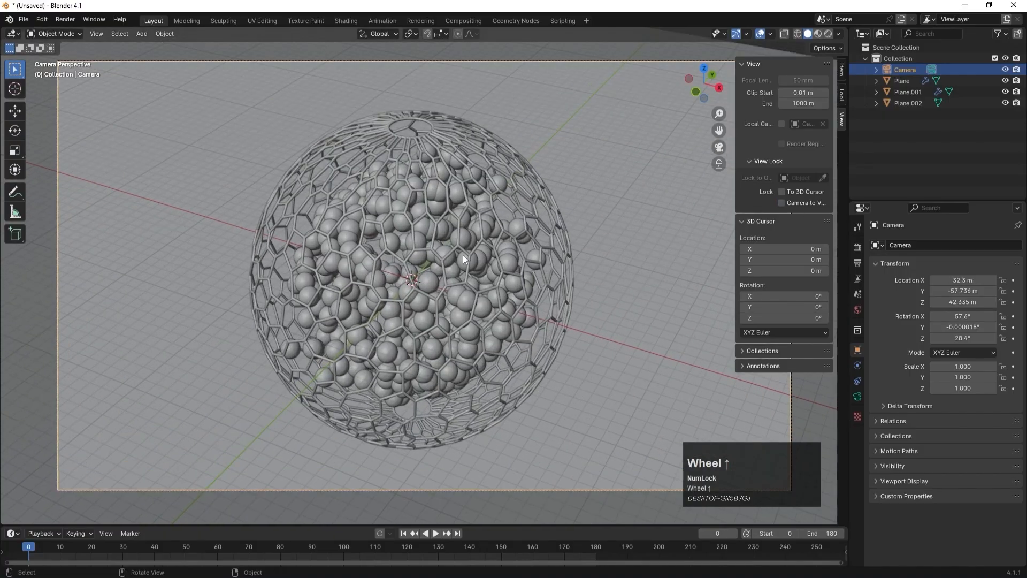
pyautogui.click(781, 202)
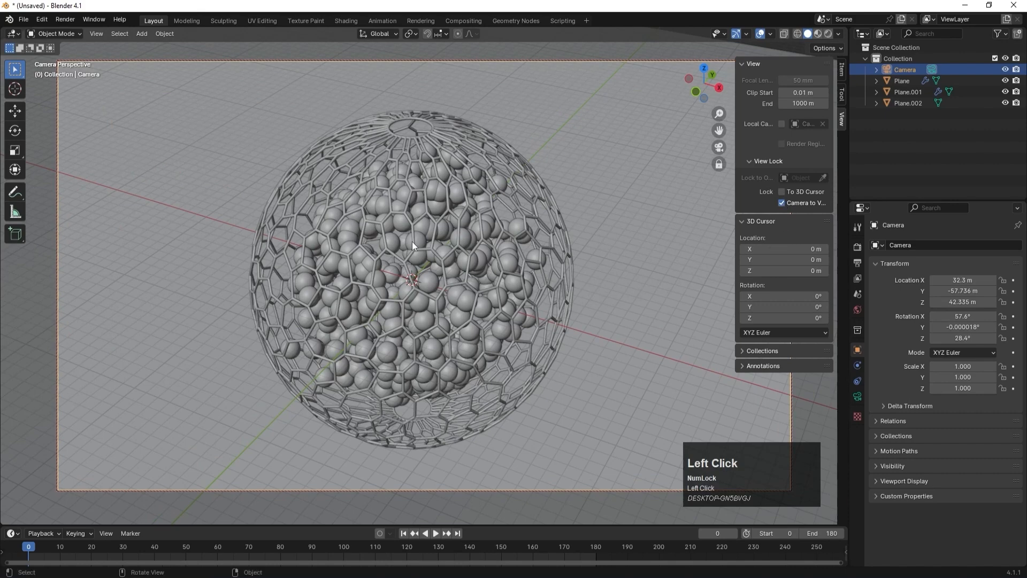
# - Leave the camera view, preview the scene in Rendered shading, and open the render settings
pyautogui.press('KP_0')
pyautogui.scroll(3, 454, 238)
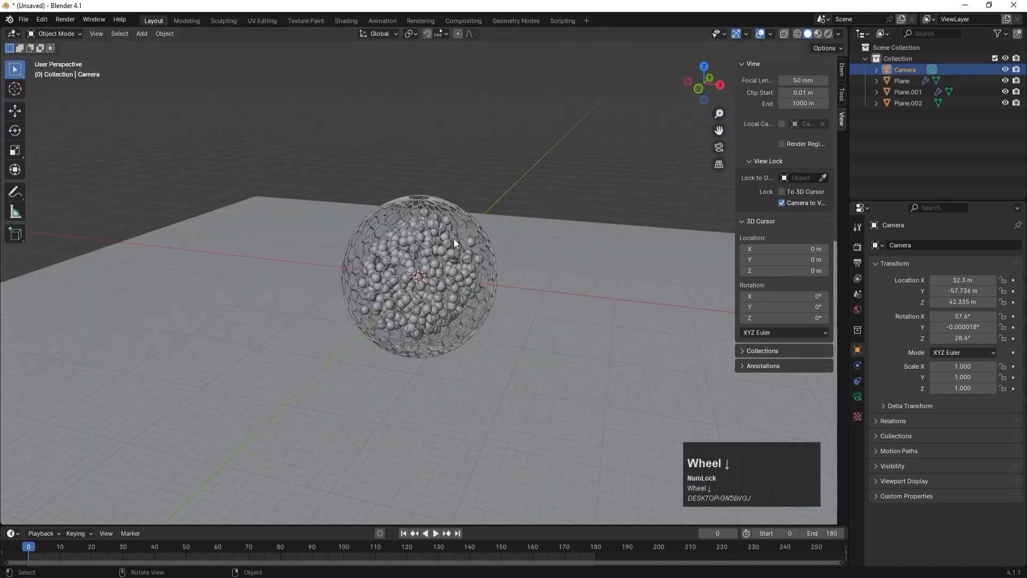
pyautogui.moveTo(473, 251); pyautogui.dragTo(461, 270, button='middle')
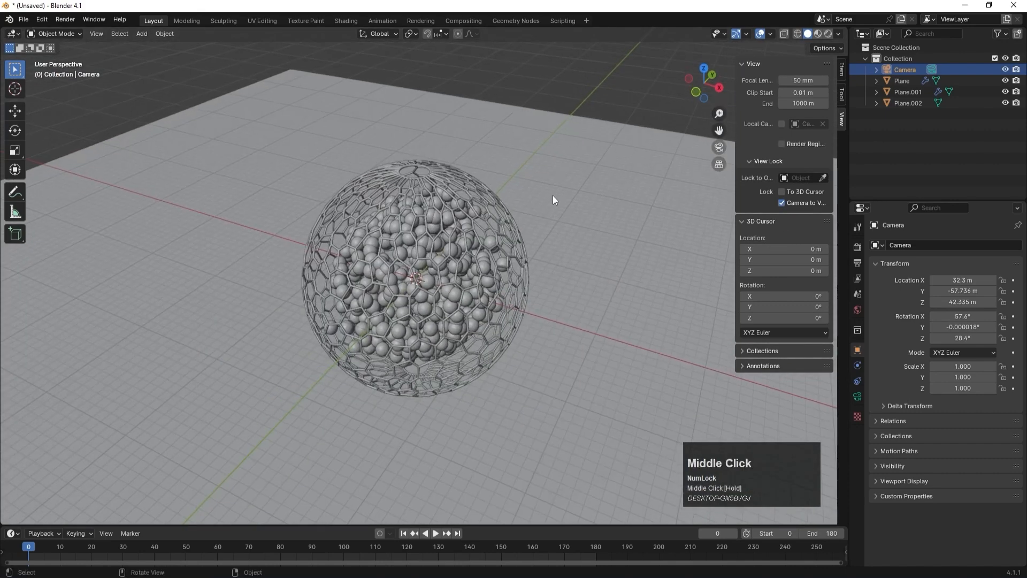
pyautogui.press('z')
pyautogui.click(561, 138)
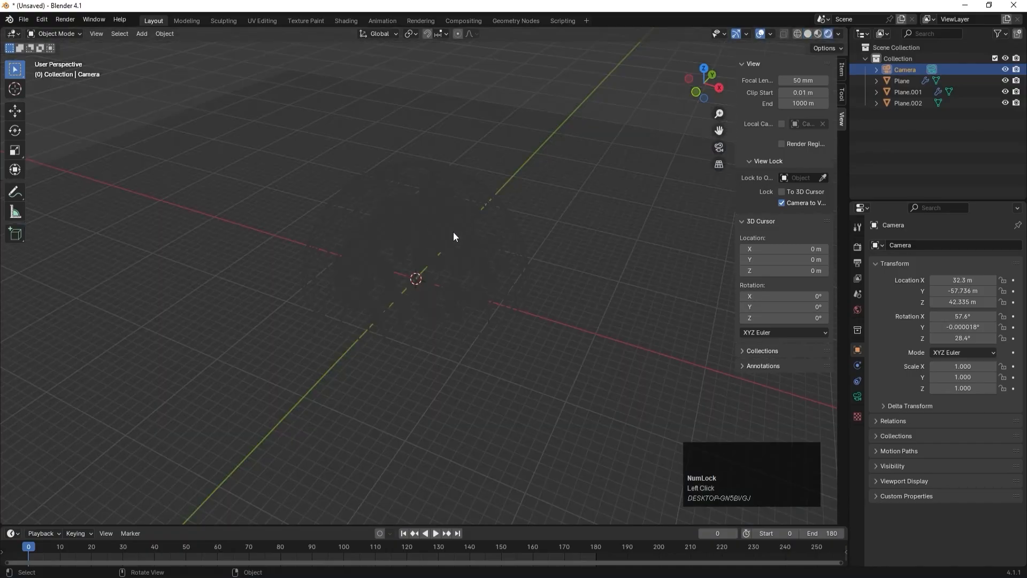
pyautogui.click(858, 246)
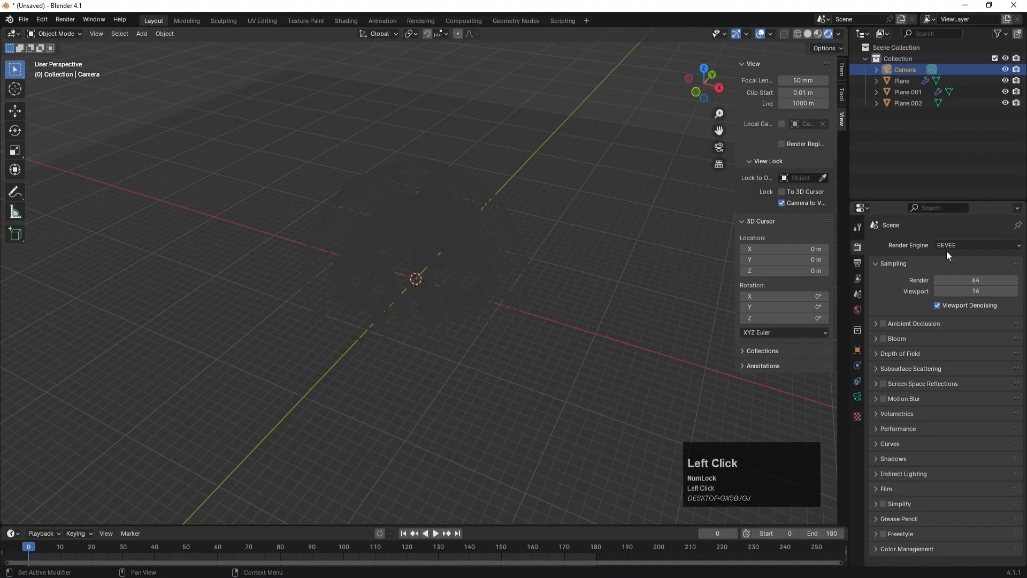
# - In top view with Solid shading, add an area light at the origin and scale it up slightly wider than the cage
pyautogui.press('KP_7')
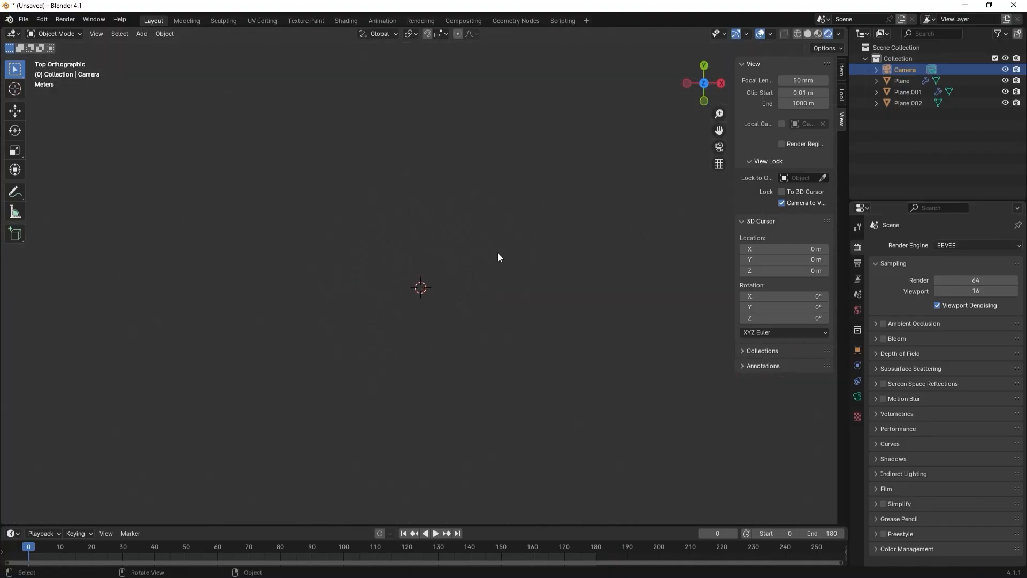
pyautogui.scroll(-1, 458, 278)
pyautogui.press('z')
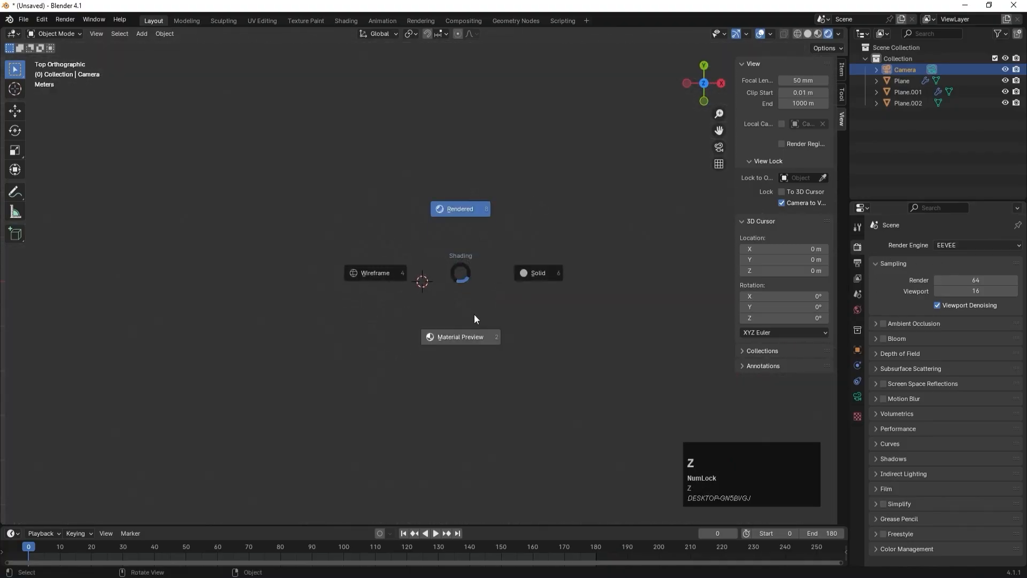
pyautogui.click(515, 283)
pyautogui.scroll(-1, 468, 295)
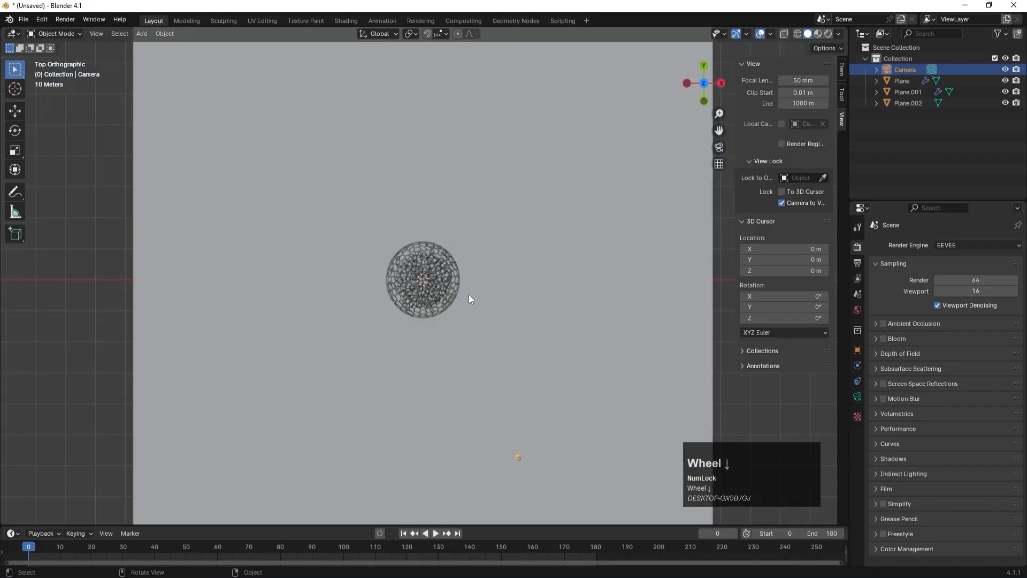
pyautogui.hotkey('shift', 'a')
pyautogui.moveTo(438, 266)
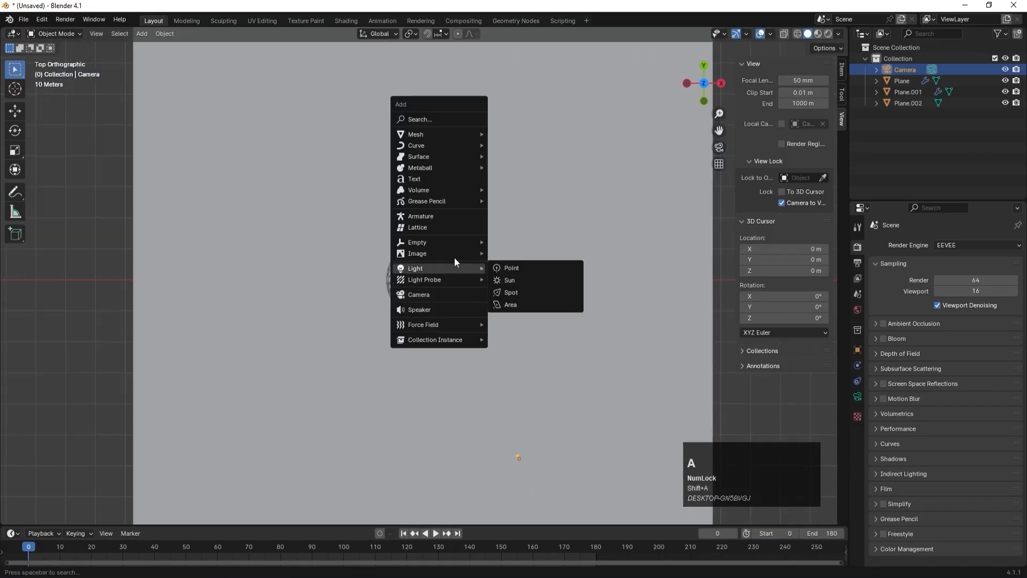
pyautogui.click(512, 305)
pyautogui.press('s')
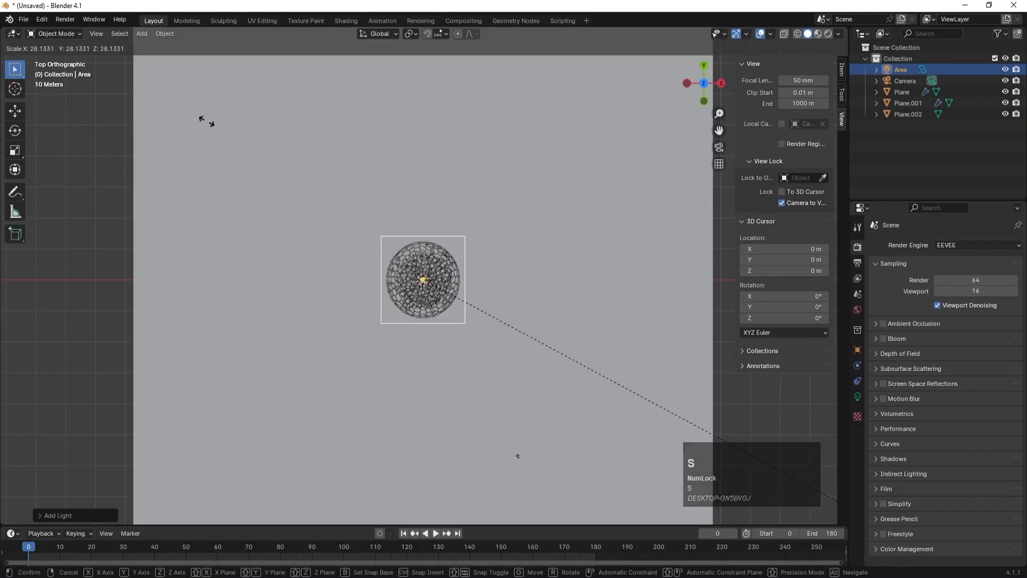
pyautogui.click(358, 226)
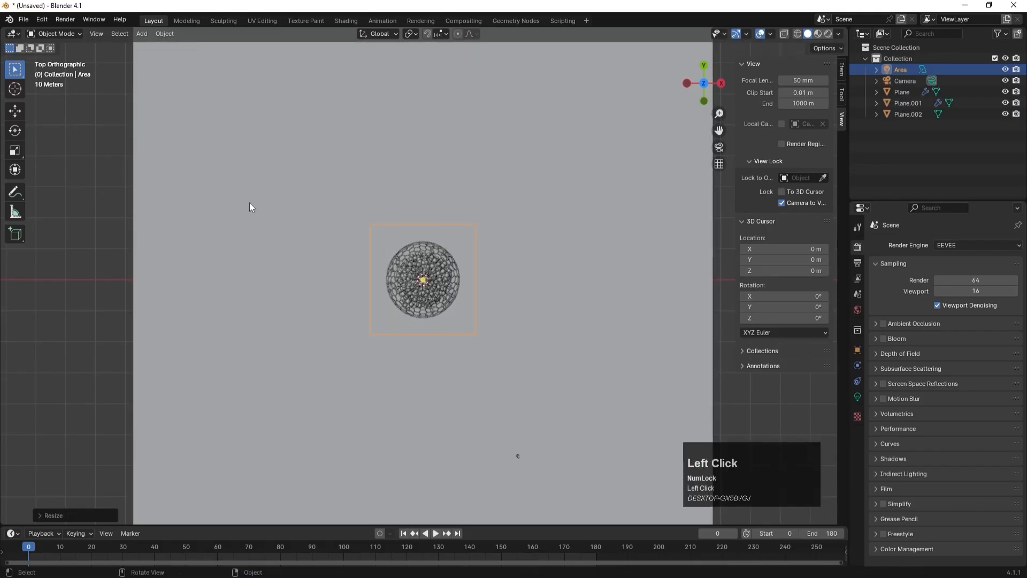
# - Move the area light to the front-right of the cage, near the camera, and rotate it about 41° in top view
pyautogui.press('g')
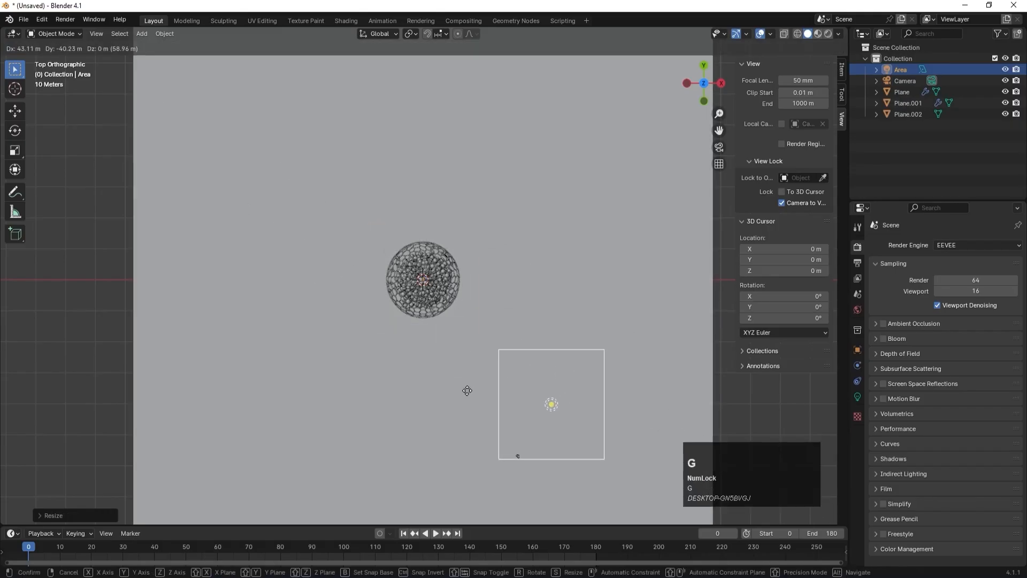
pyautogui.click(437, 380)
pyautogui.press('r')
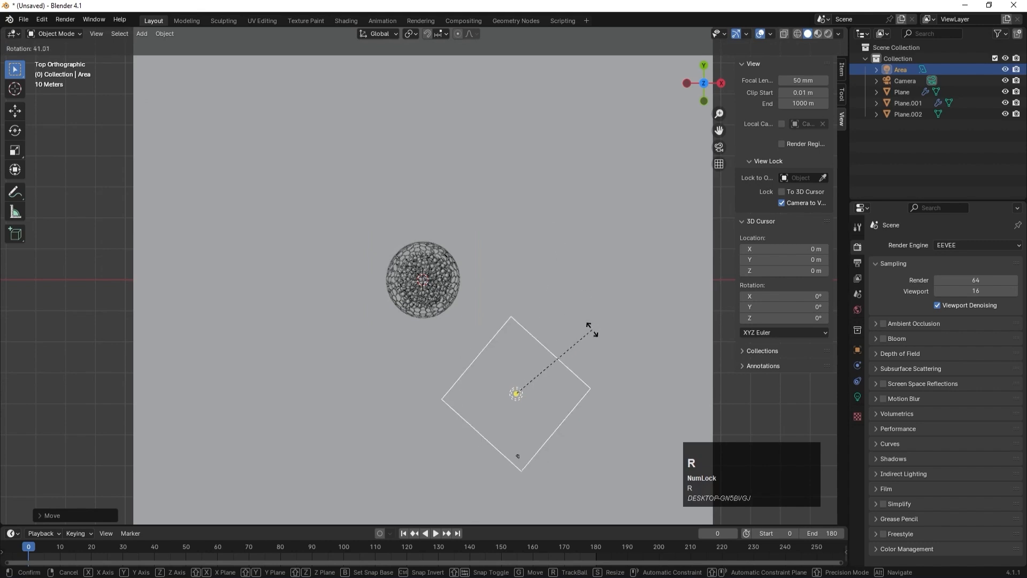
pyautogui.click(593, 333)
# - In front view, tilt the area light about 55° toward the cage and raise it along Z above the cage
pyautogui.press('KP_1')
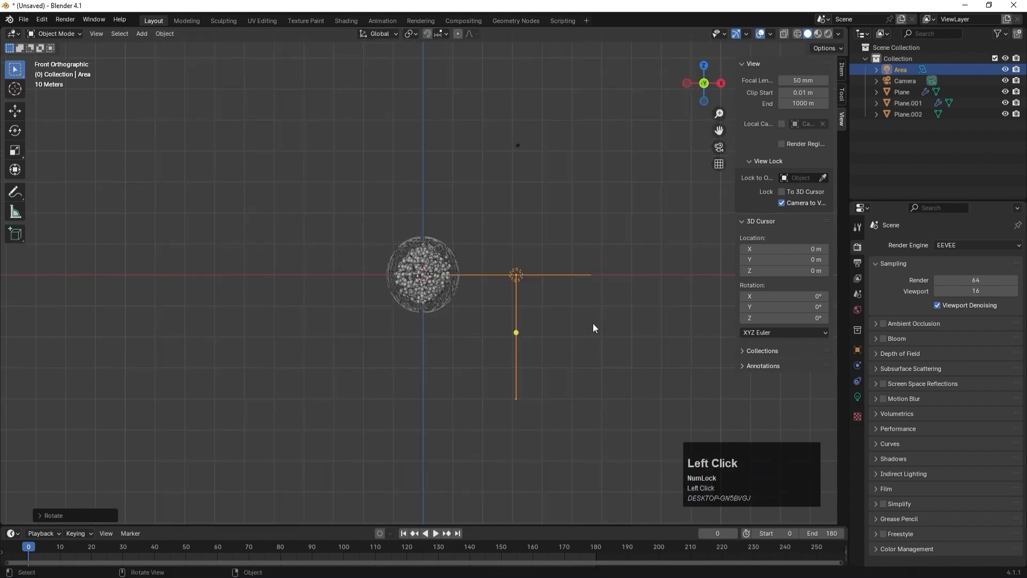
pyautogui.press('r')
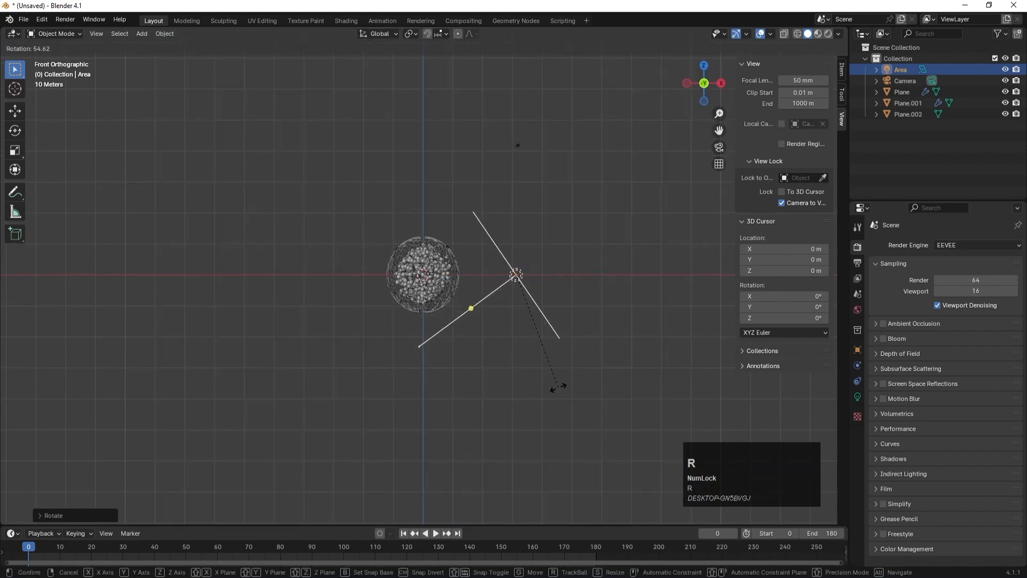
pyautogui.click(560, 392)
pyautogui.press('g')
pyautogui.press('z')
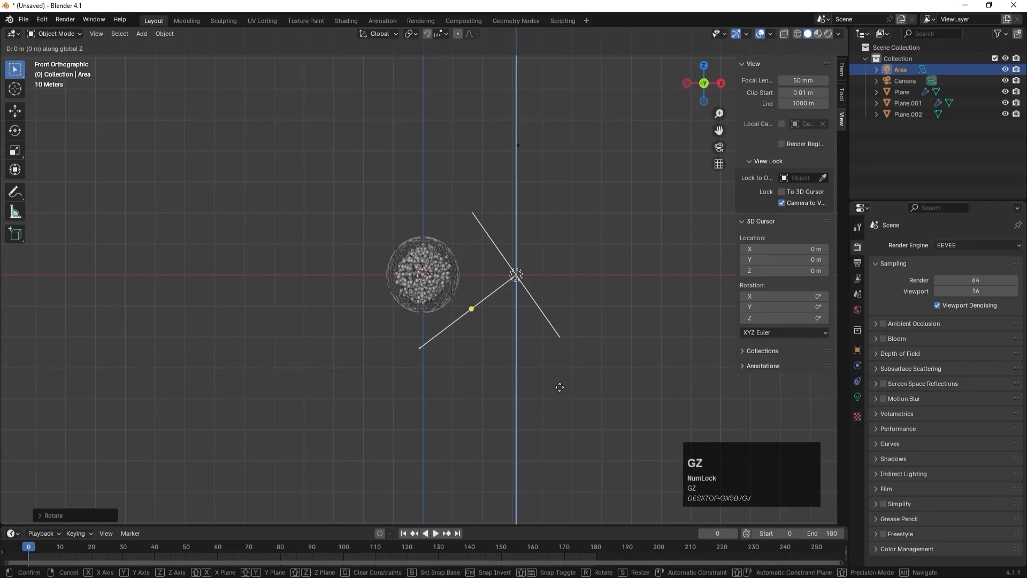
pyautogui.click(579, 299)
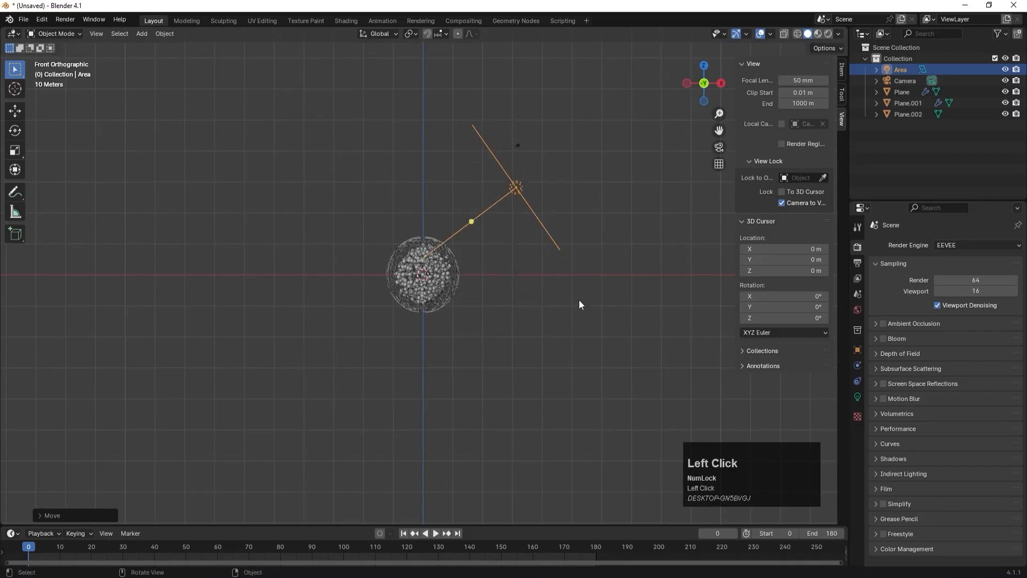
# - In top view, rotate the area light about 40° to aim at the cage and move it farther out
pyautogui.press('KP_7')
pyautogui.press('r')
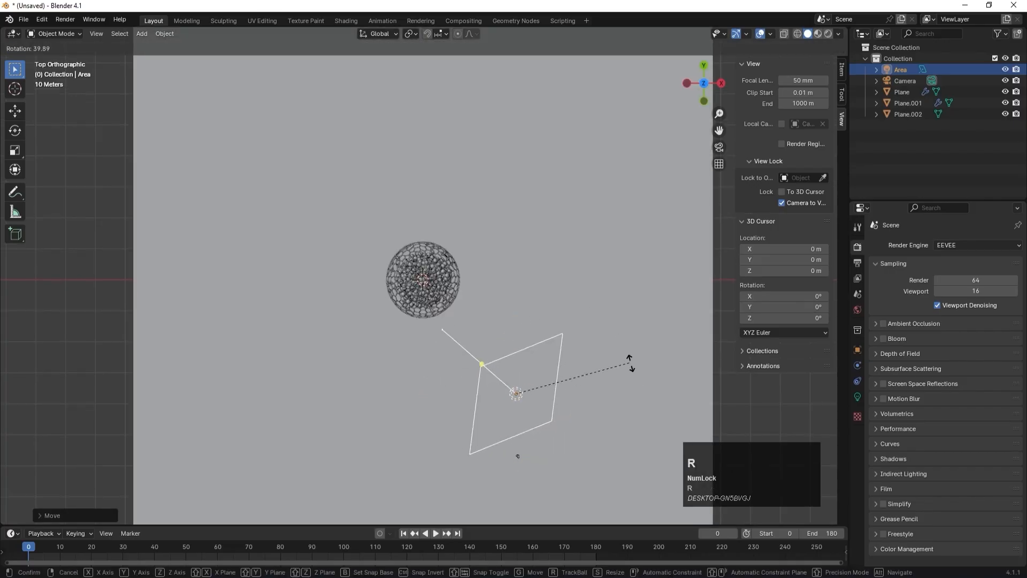
pyautogui.click(631, 367)
pyautogui.press('g')
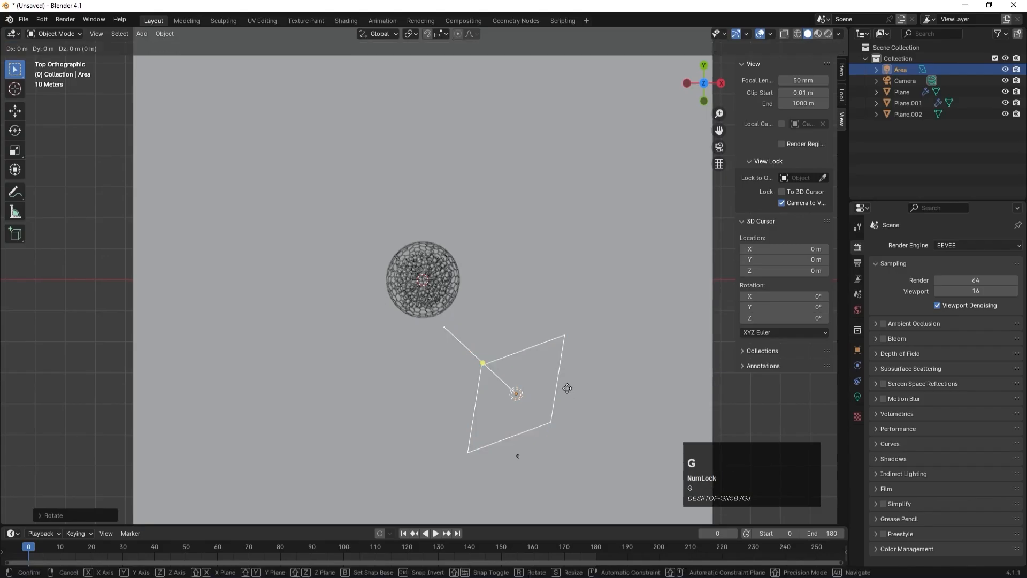
pyautogui.click(617, 422)
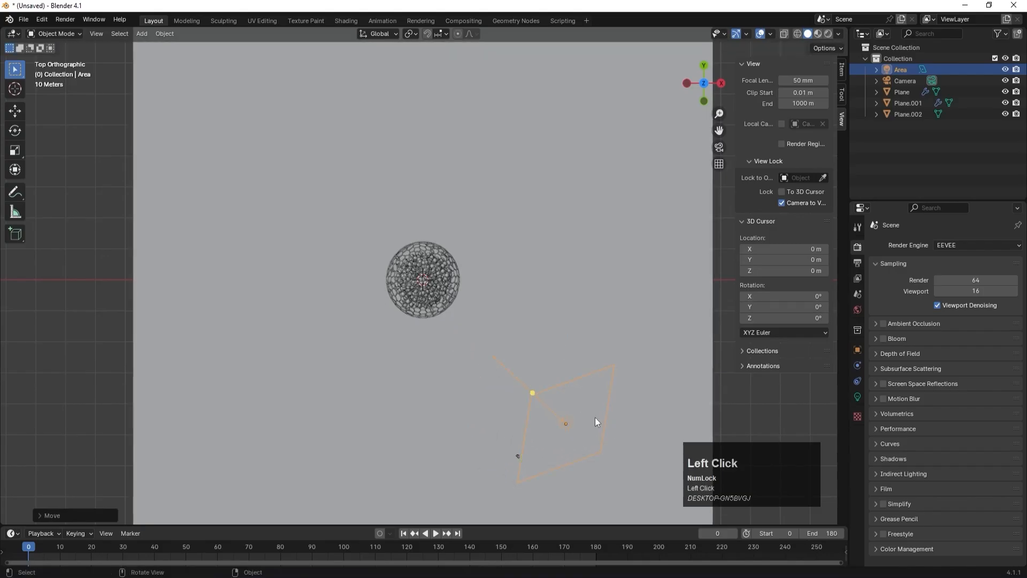
# - Switch the viewport to Rendered shading and set the area light's power to 10000 W
pyautogui.press('z')
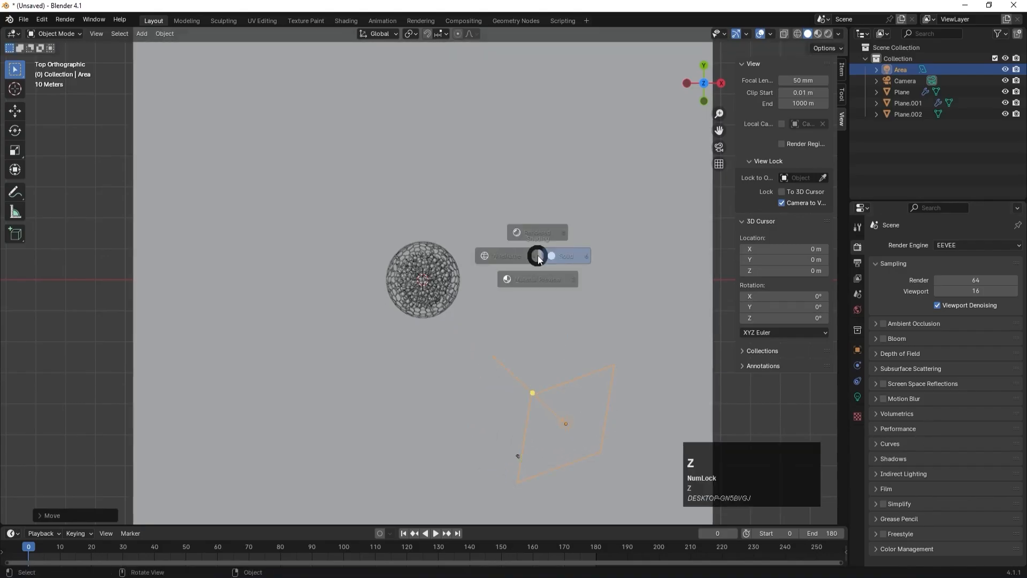
pyautogui.press('z')
pyautogui.click(534, 141)
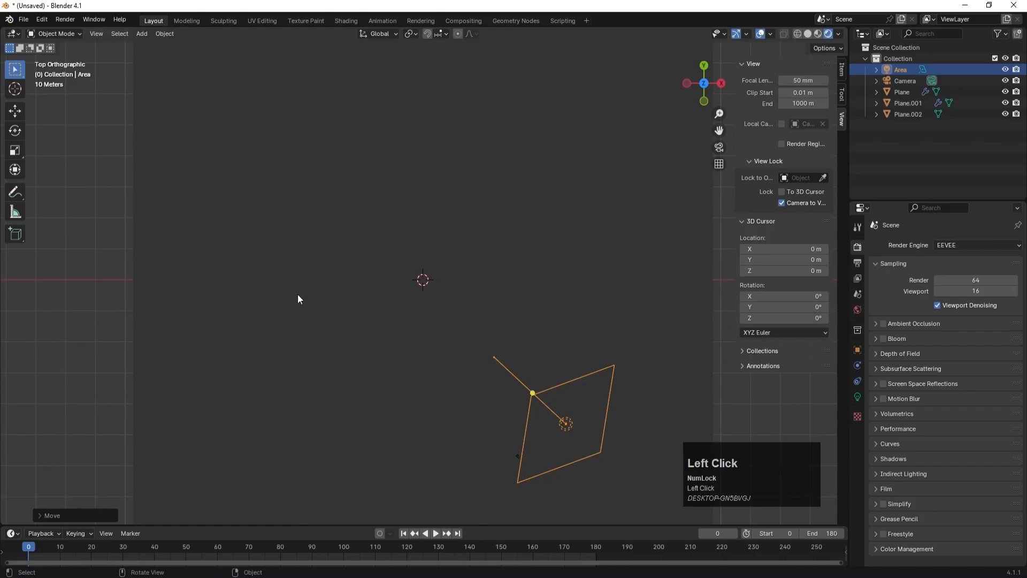
pyautogui.click(857, 397)
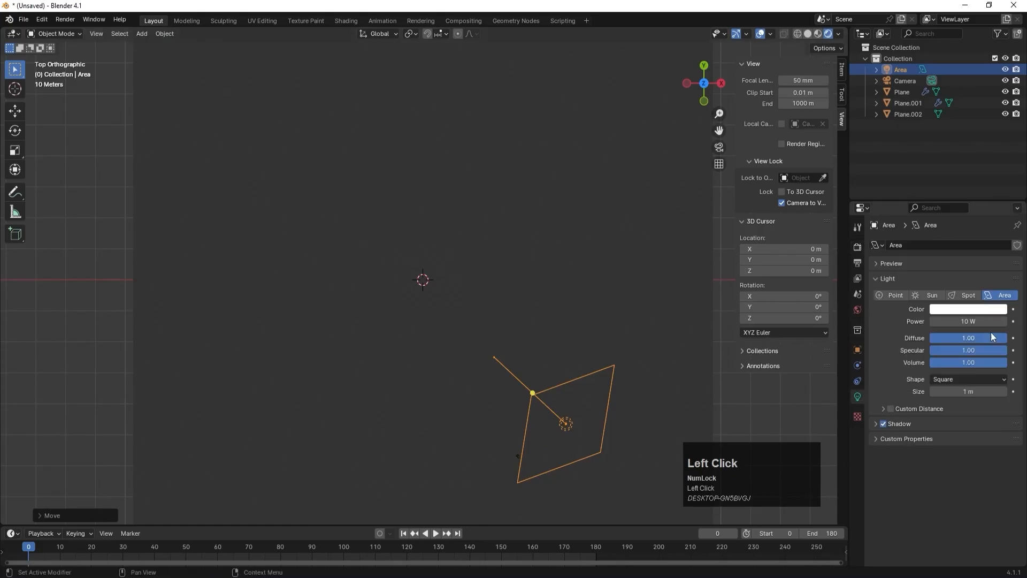
pyautogui.click(965, 322)
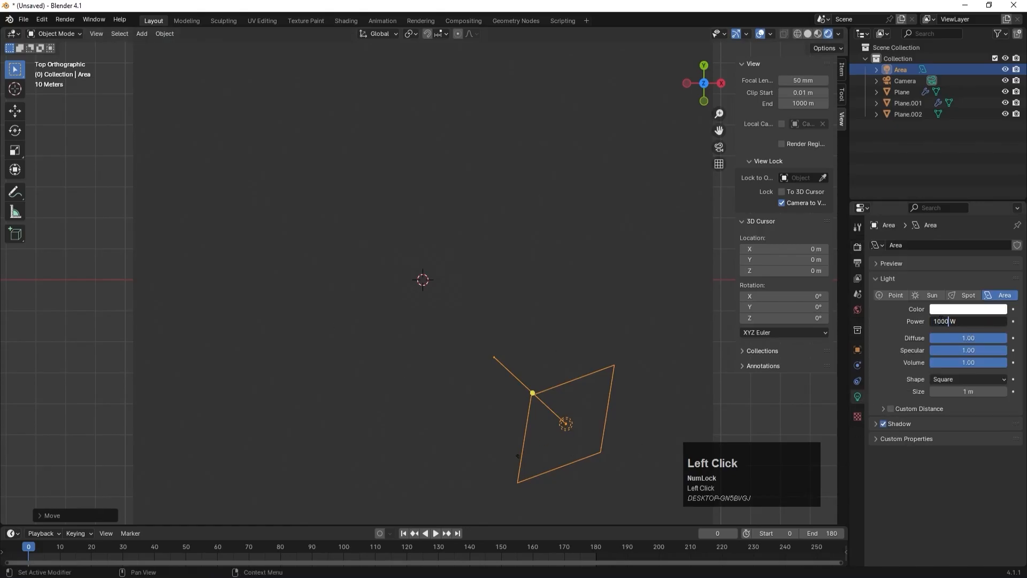
pyautogui.write('0')
pyautogui.press('Return')
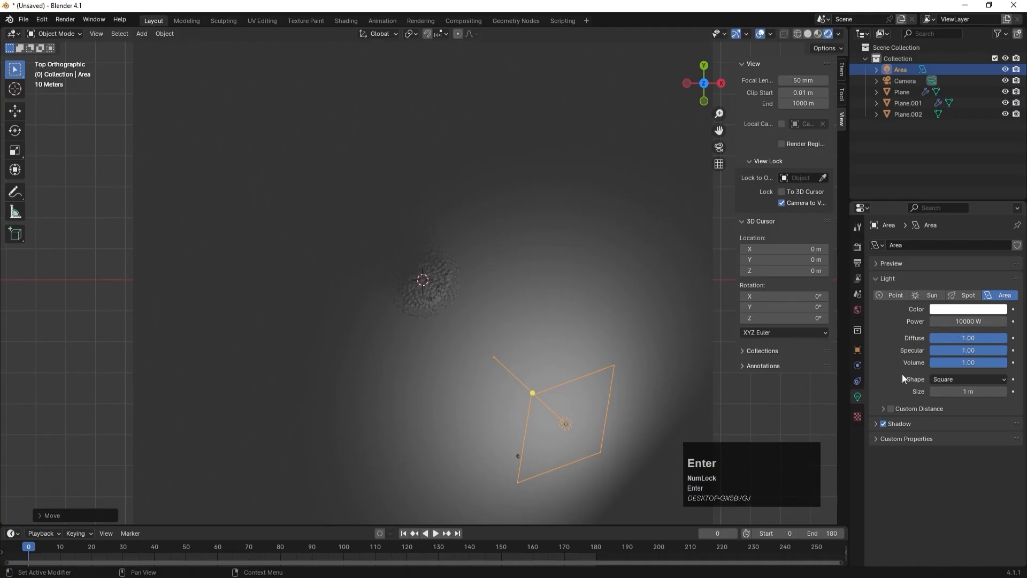
# - In top view, move the area light closer to the wireframe cage on its front-right side
pyautogui.click(565, 426)
pyautogui.press('g')
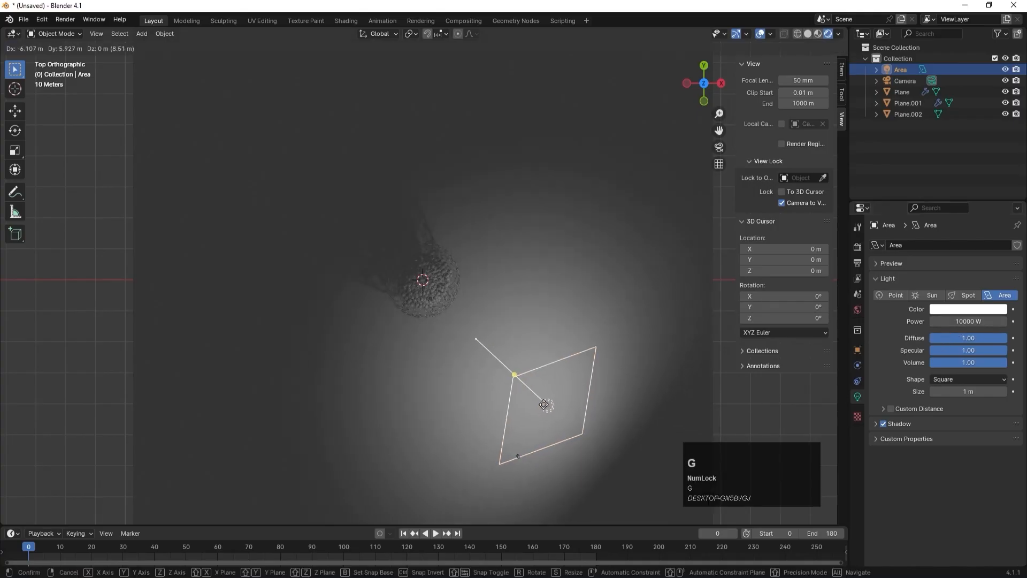
pyautogui.click(522, 382)
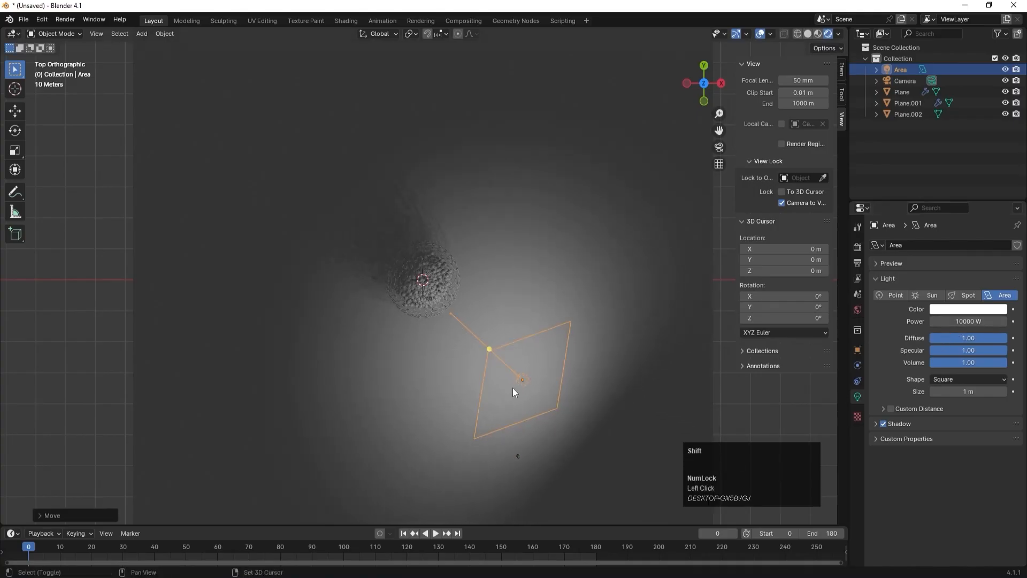
# - Duplicate the area light to the back-right of the cage and rotate the copy to aim at the cage
pyautogui.hotkey('shift', 'd')
pyautogui.click(522, 186)
pyautogui.press('r')
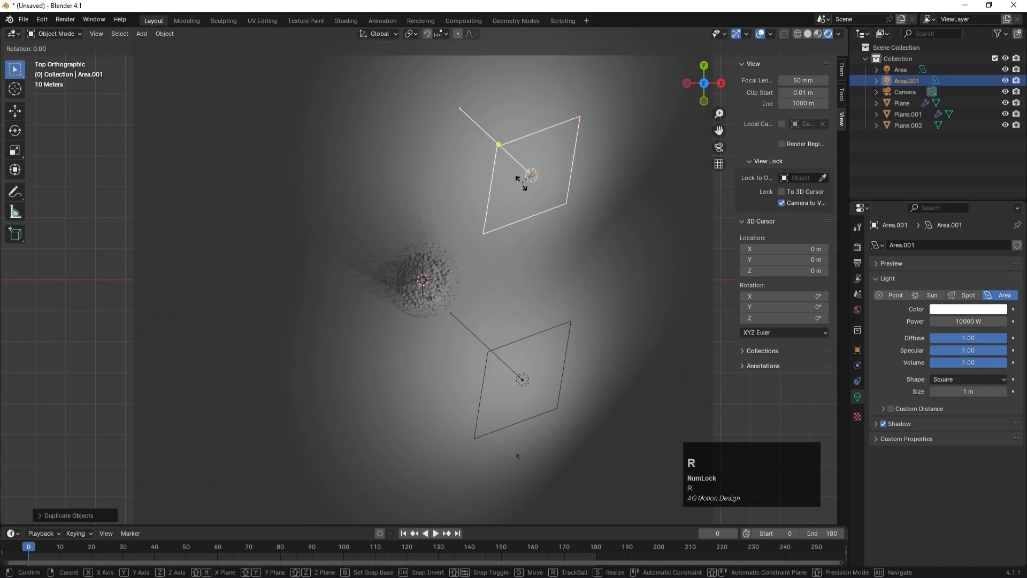
pyautogui.click(570, 249)
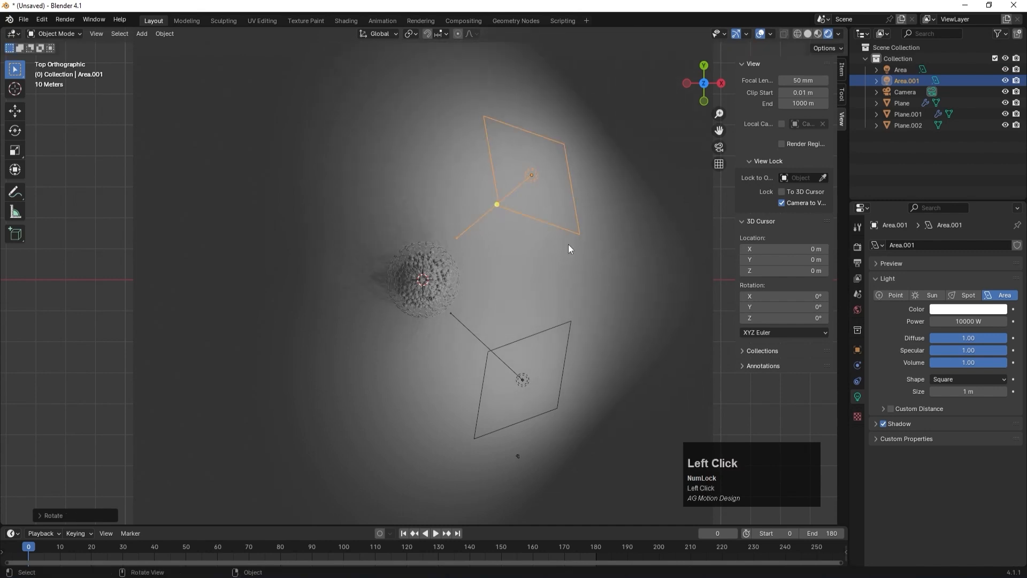
# - Duplicate both right-hand area lights to the left side of the cage and rotate the copies to aim at it
pyautogui.click(532, 381)
pyautogui.click(525, 380)
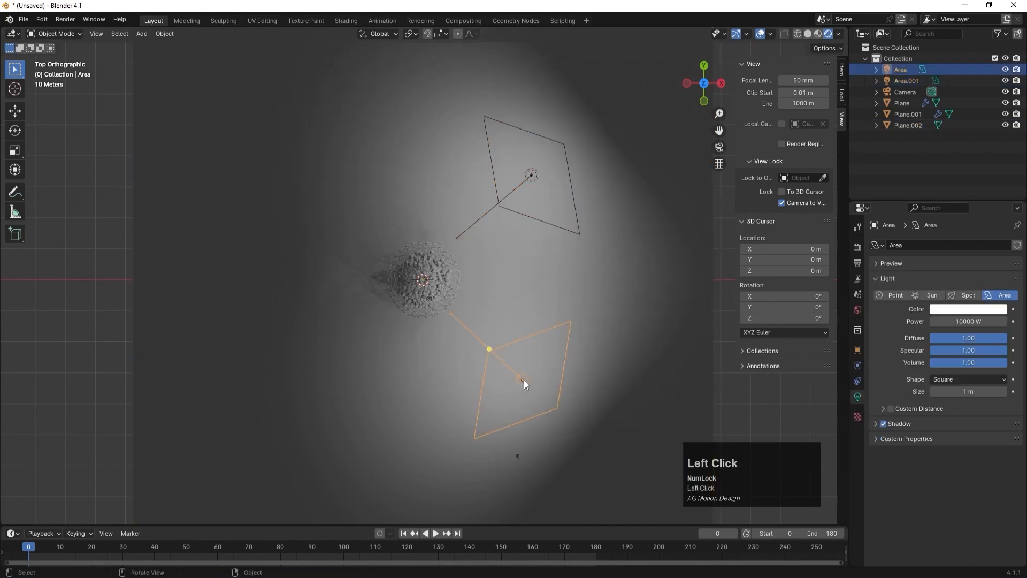
pyautogui.keyDown('shift'); pyautogui.click(538, 170); pyautogui.keyUp('shift')
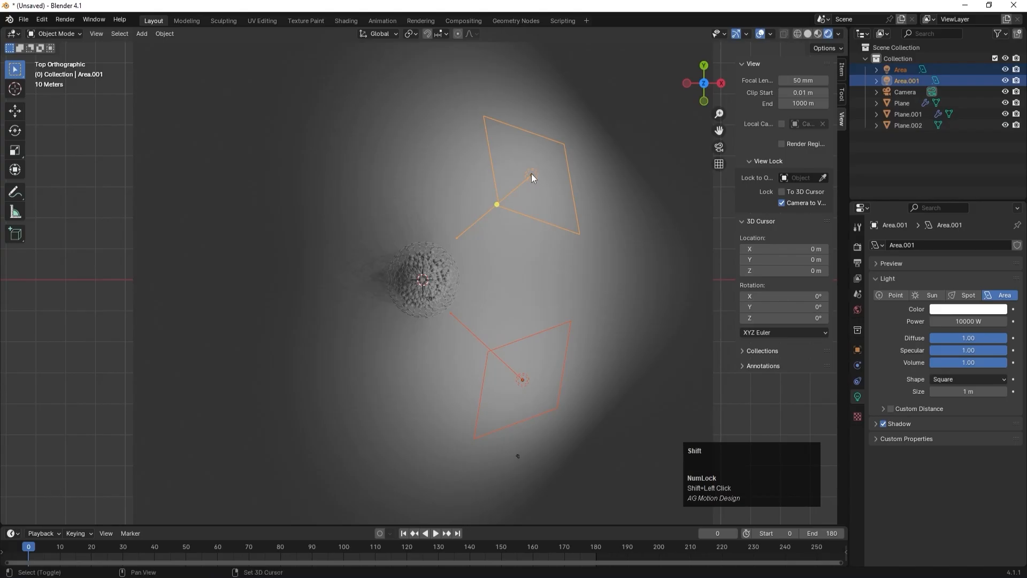
pyautogui.hotkey('shift', 'd')
pyautogui.click(356, 183)
pyautogui.press('r')
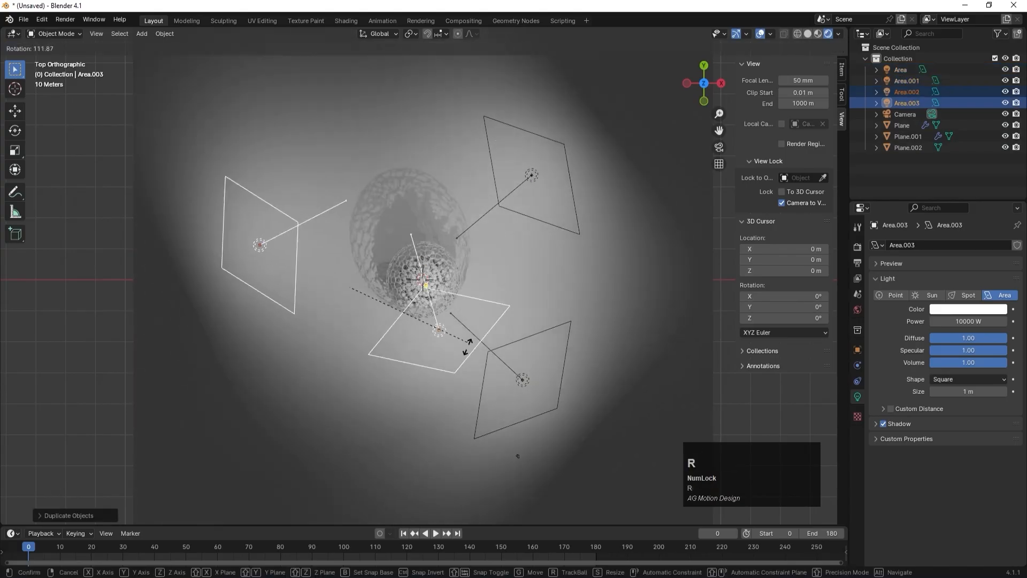
pyautogui.click(348, 473)
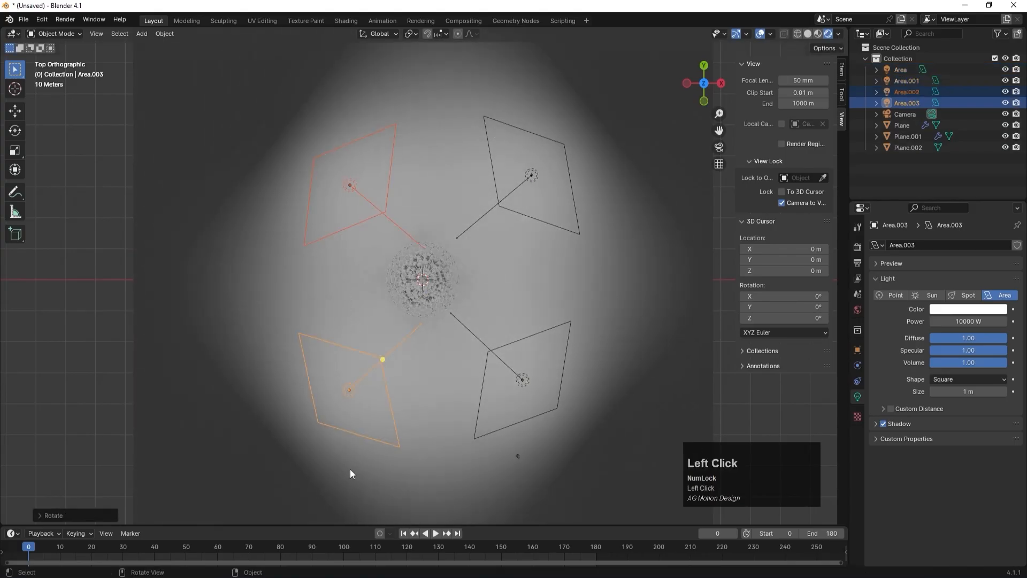
# - In camera view, raise the power of the front-left area light, Area.003, to 100000 W
pyautogui.press('KP_0')
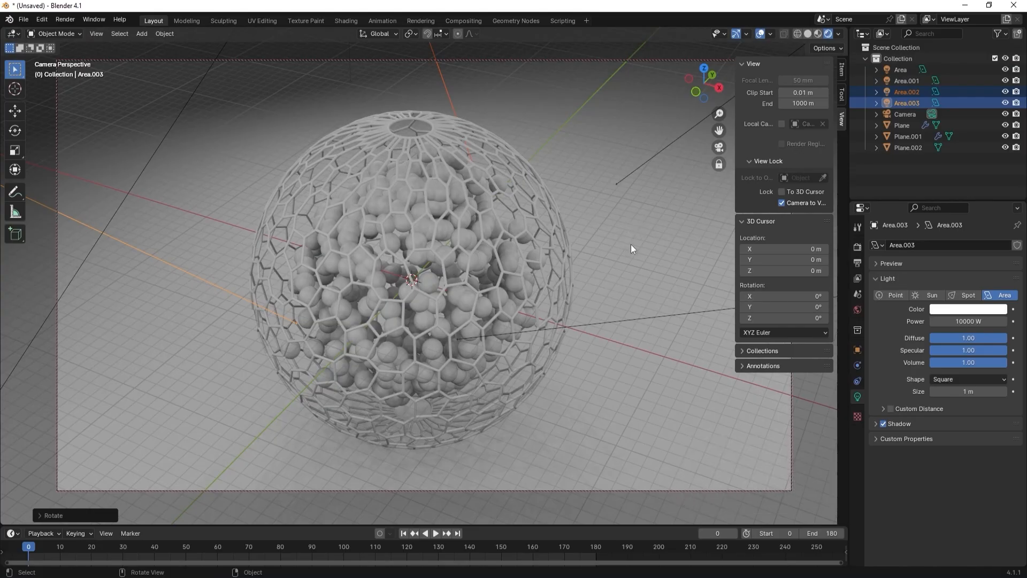
pyautogui.click(967, 324)
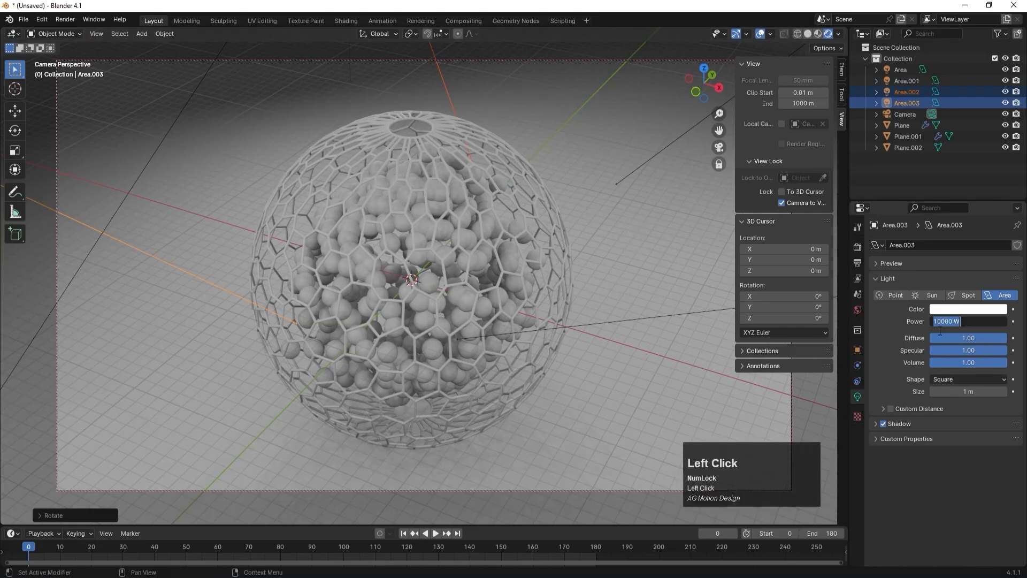
pyautogui.write('0')
pyautogui.press('Return')
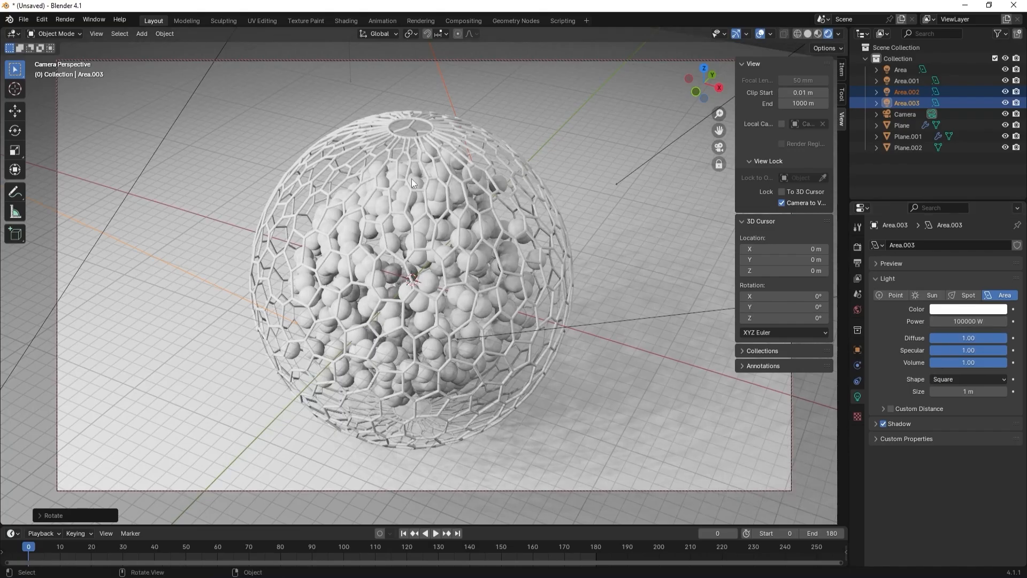
# - Set the power of the back-right area light, Area.001, to 100000 W and check it through the camera
pyautogui.press('KP_7')
pyautogui.click(521, 390)
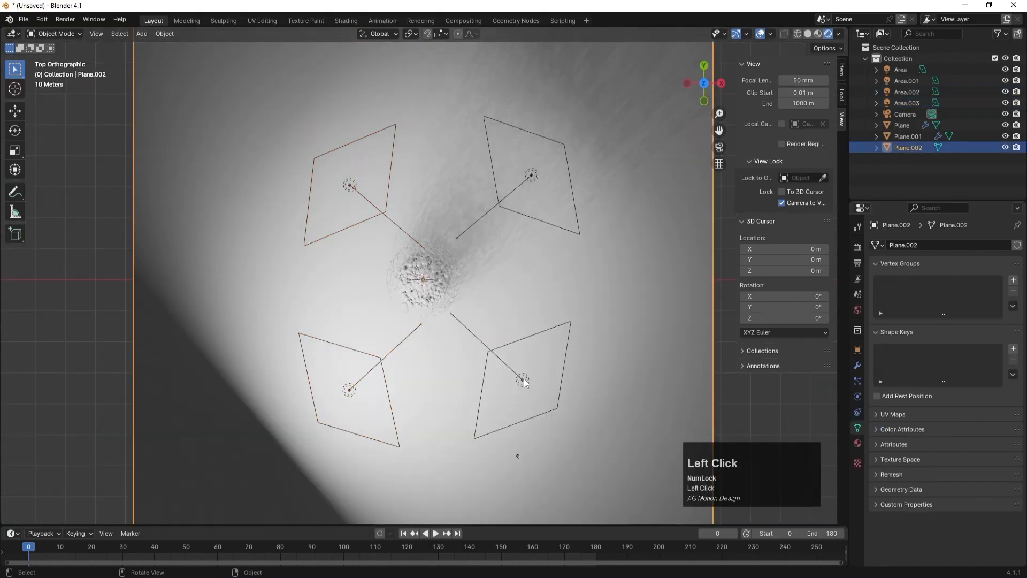
pyautogui.click(523, 379)
pyautogui.click(349, 389)
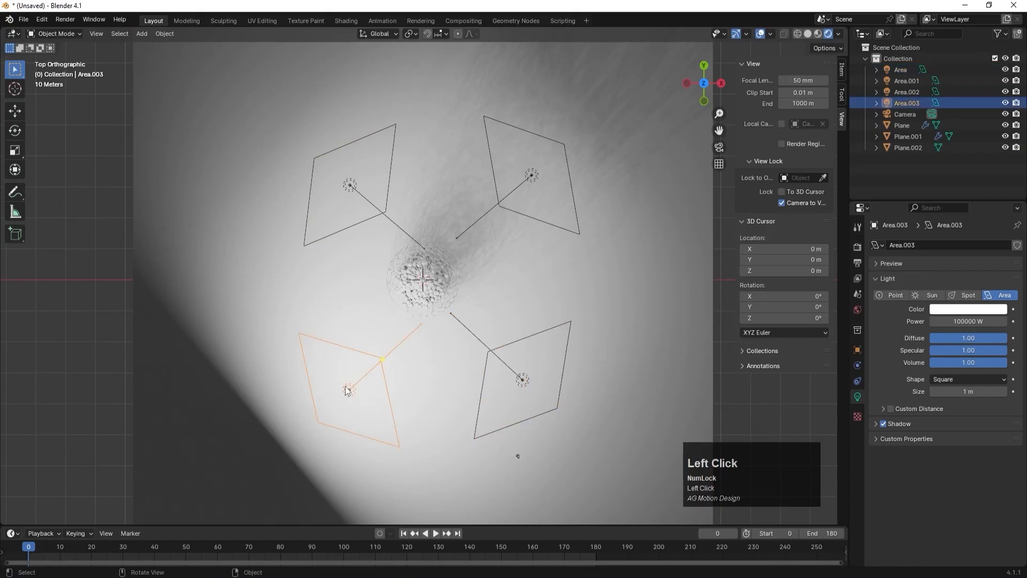
pyautogui.click(532, 175)
pyautogui.doubleClick(946, 321)
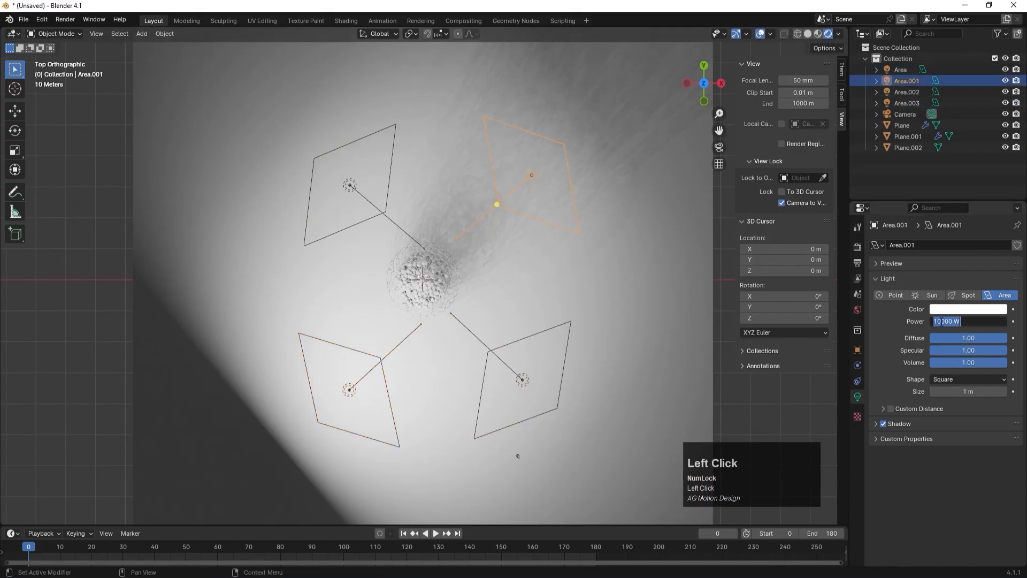
pyautogui.press('Return')
pyautogui.press('KP_0')
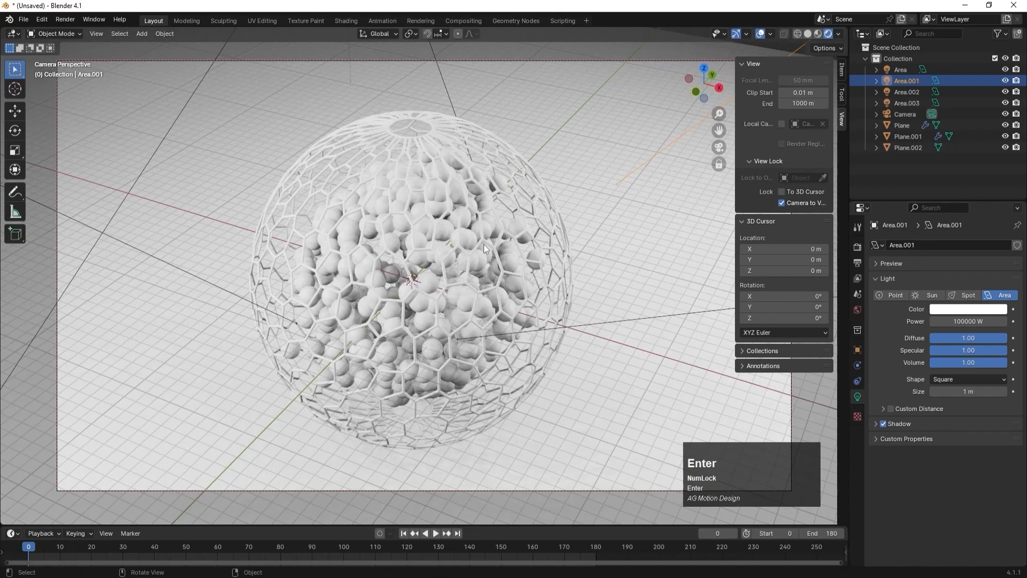
# - Return the back-right area light's power to 10000 W
pyautogui.click(940, 322)
pyautogui.click(941, 321)
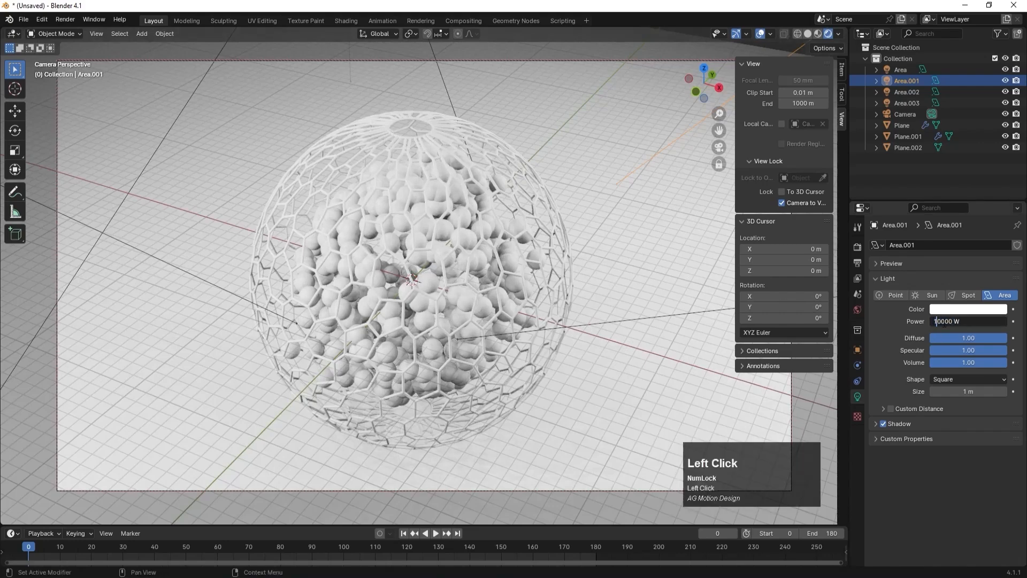
pyautogui.press('Return')
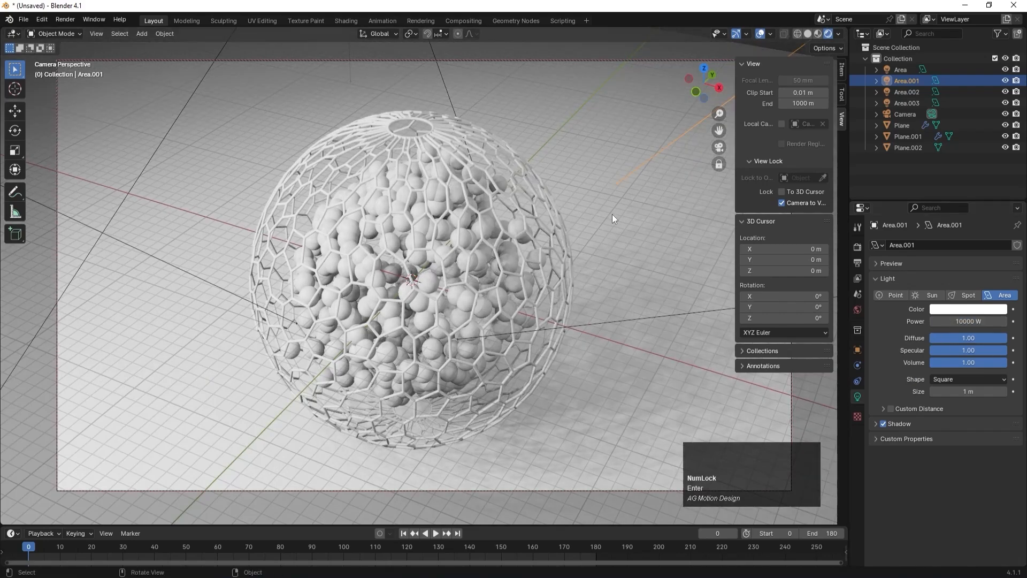
# - Select the front-left area light, Area.003, in top view and lower its power to 10000 W
pyautogui.press('KP_7')
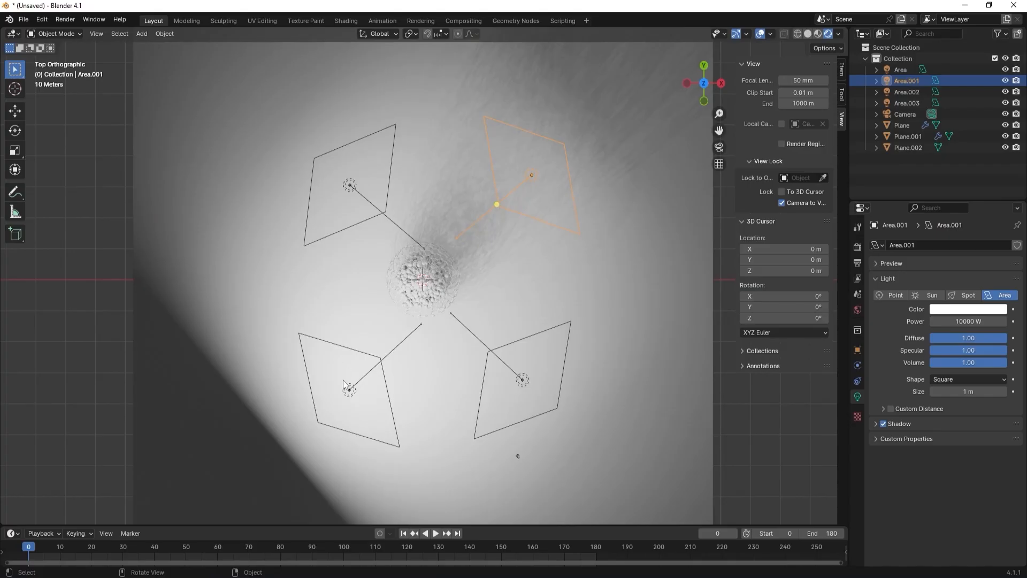
pyautogui.click(348, 393)
pyautogui.click(949, 321)
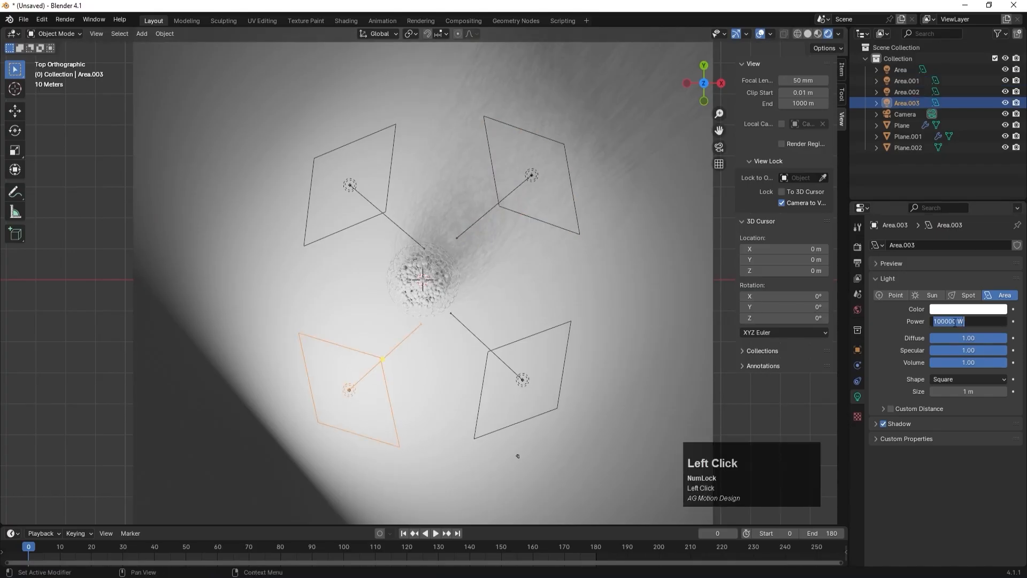
pyautogui.press('BackSpace')
pyautogui.press('Return')
# - Set the front-right area light's power to 100000 W and check the lighting through the camera
pyautogui.click(514, 375)
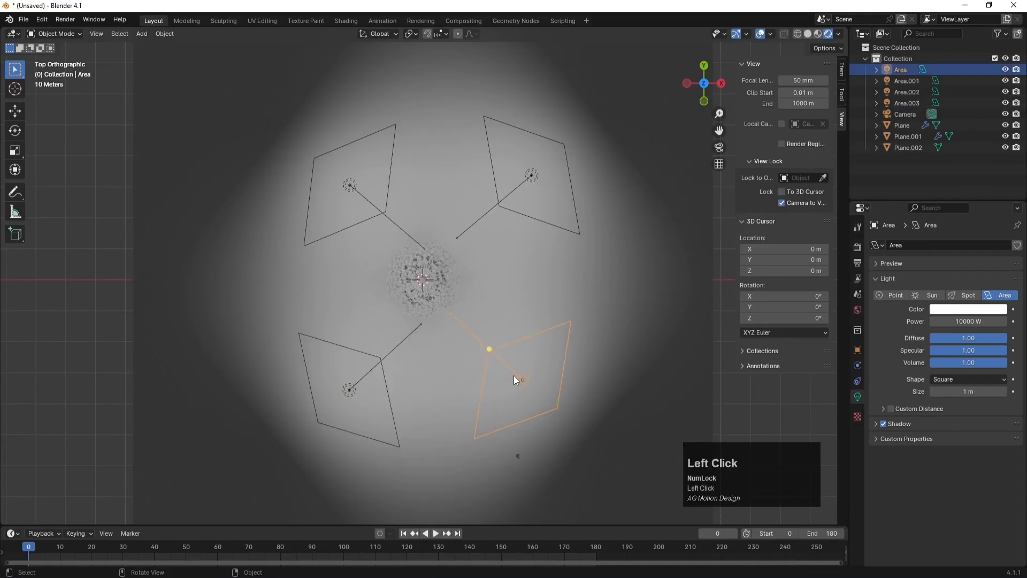
pyautogui.click(957, 321)
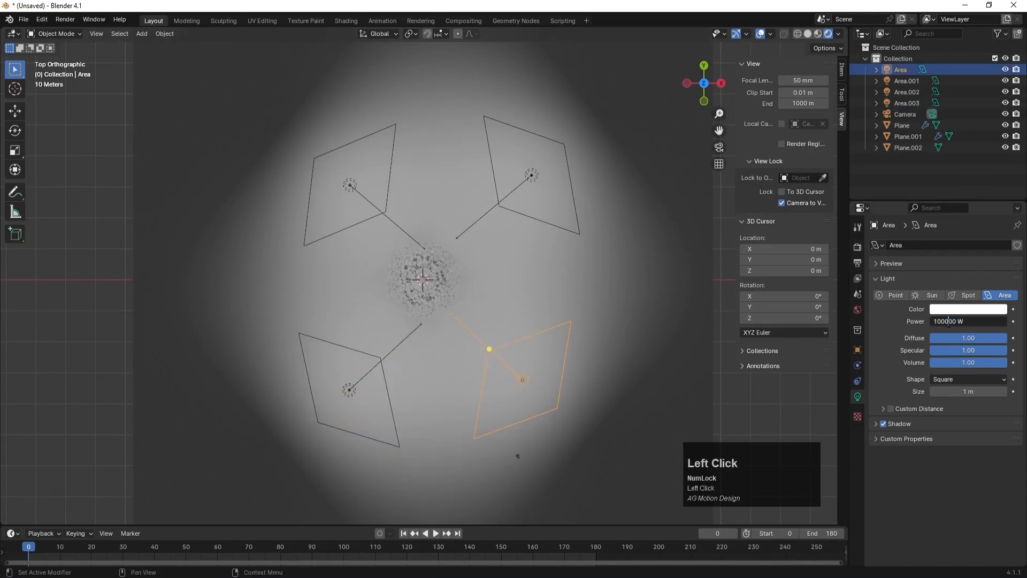
pyautogui.press('Return')
pyautogui.press('KP_0')
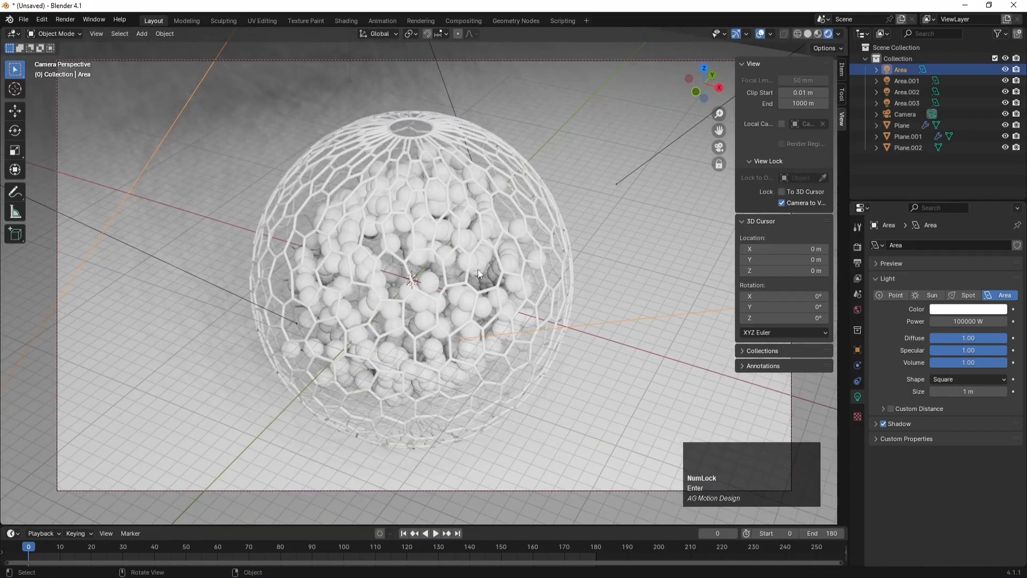
# - Return to top view and set the front-right area light's power back to 10000 W
pyautogui.press('KP_7')
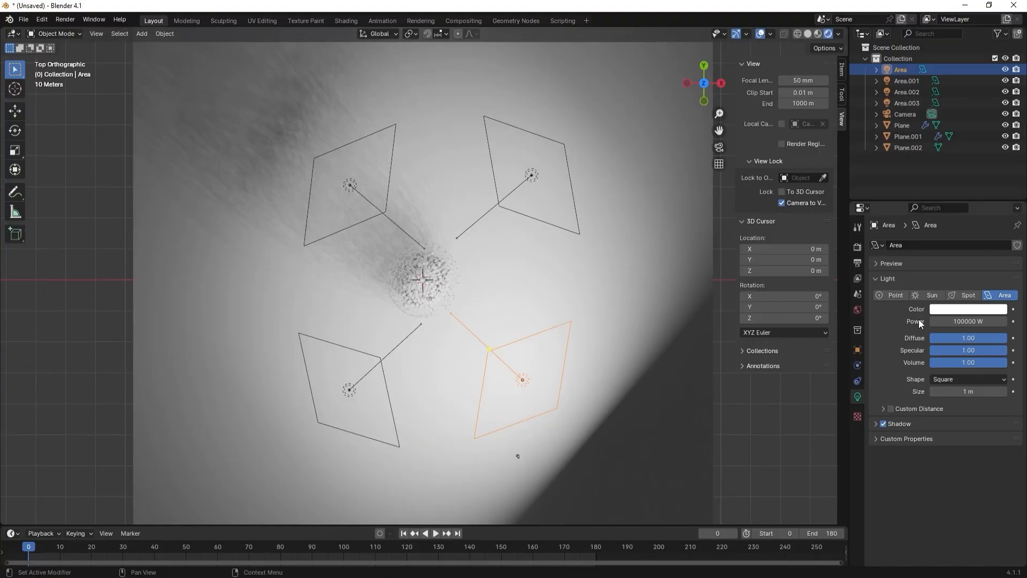
pyautogui.click(958, 322)
pyautogui.write('10000')
pyautogui.press('Return')
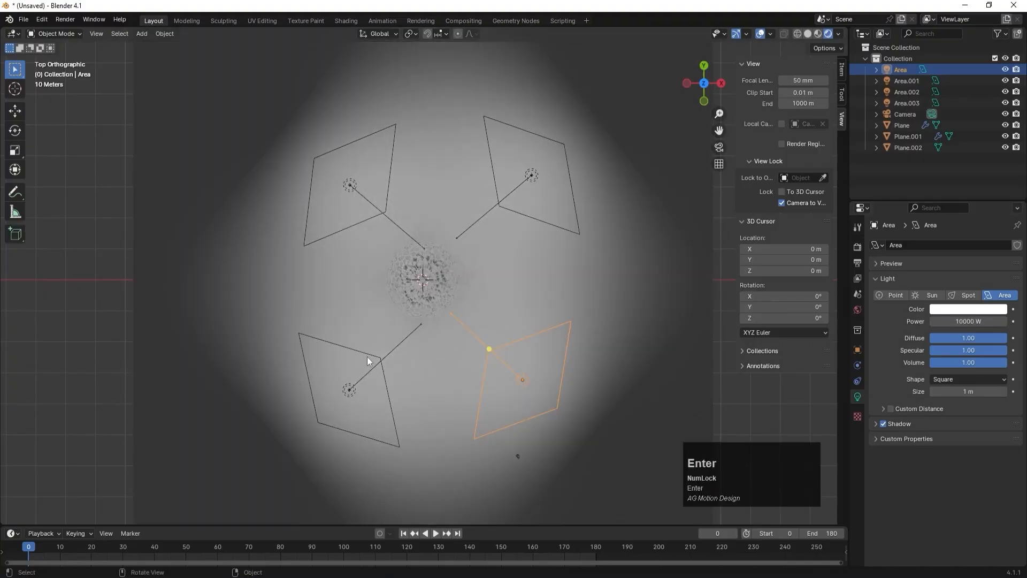
# - Select the front-left area light, Area.003, and set its power to 100000 W
pyautogui.click(353, 388)
pyautogui.click(947, 323)
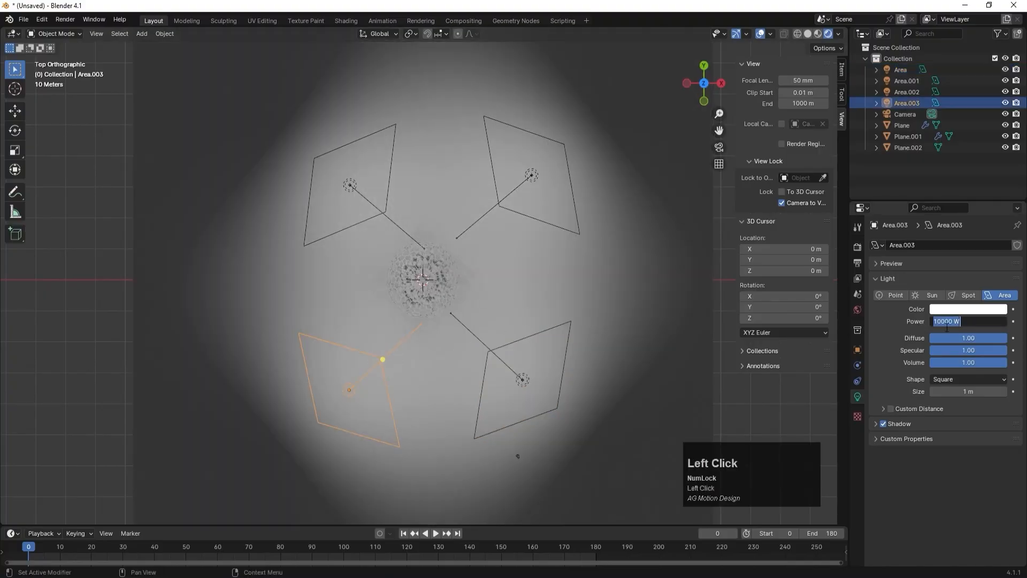
pyautogui.write('0')
pyautogui.press('Return')
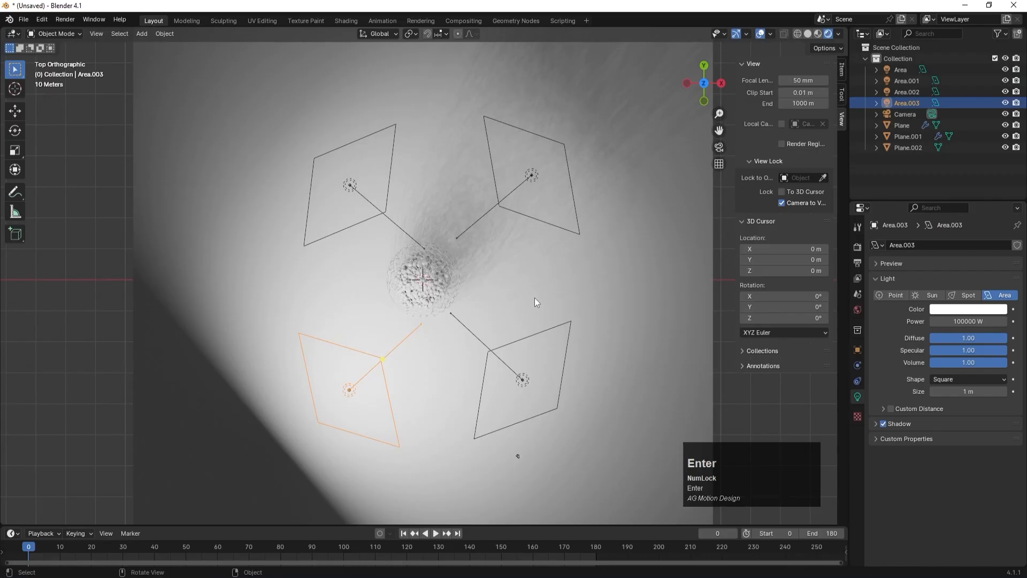
# - Play the animation briefly in camera view to check the lighting, and rewind it to frame 0
pyautogui.press('KP_0')
pyautogui.click(432, 532)
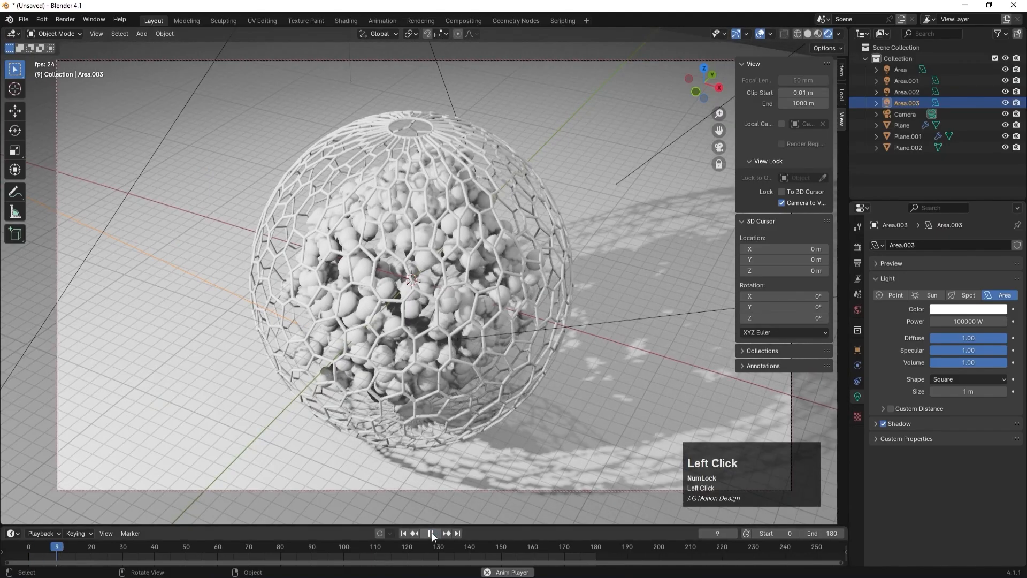
pyautogui.click(432, 532)
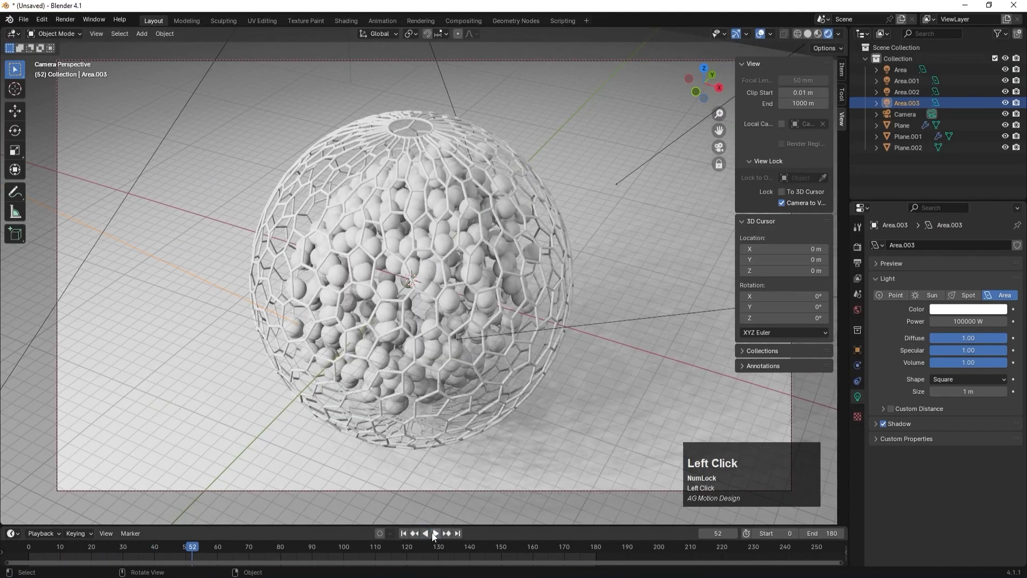
pyautogui.click(403, 533)
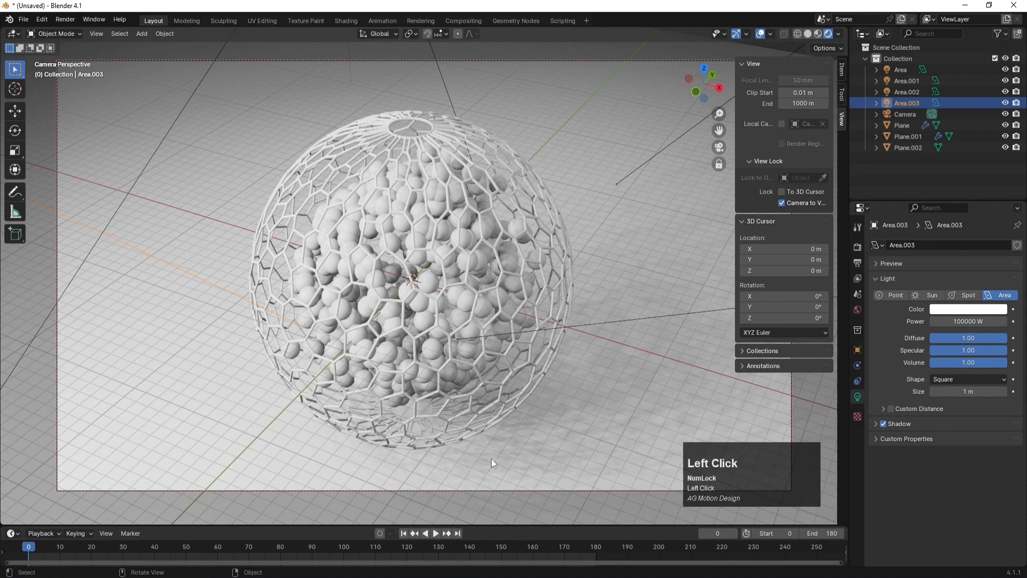
# - Select the wireframe cage, show its object transform, test its rotation, and reset its X and Y rotation to 0°
pyautogui.click(512, 338)
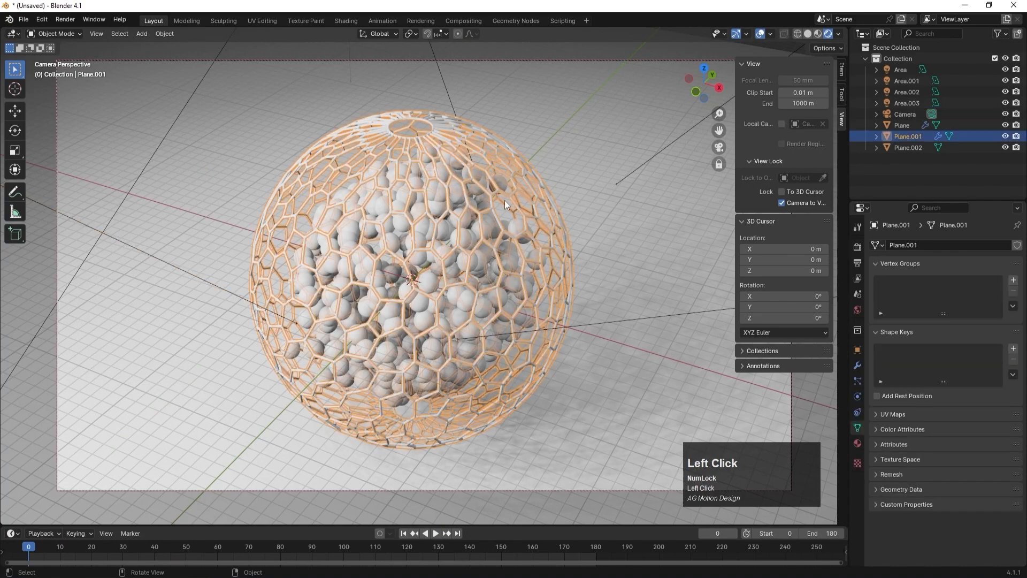
pyautogui.click(858, 350)
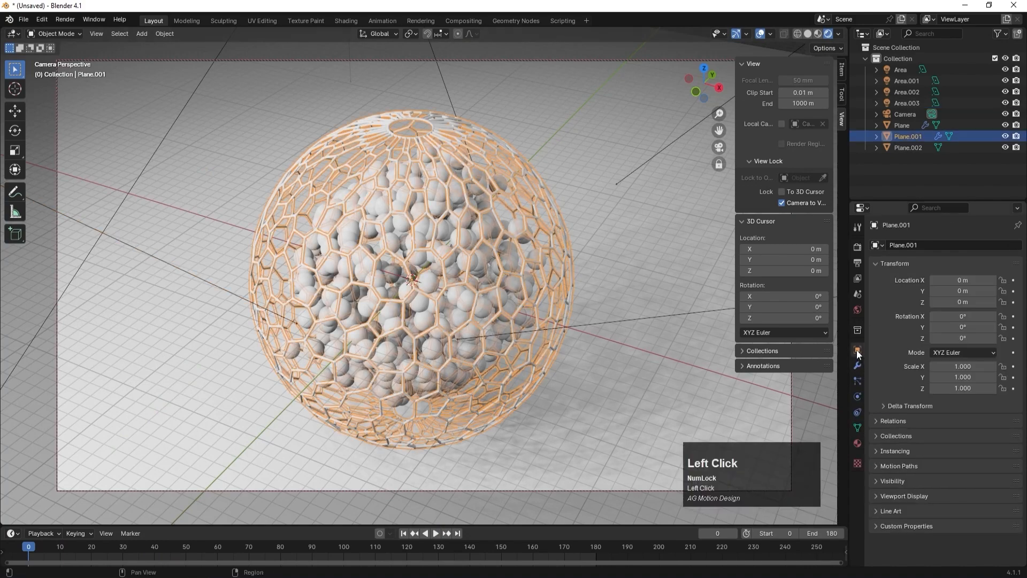
pyautogui.moveTo(963, 327); pyautogui.dragTo(995, 338)
pyautogui.click(963, 327)
pyautogui.write('0')
pyautogui.press('Return')
pyautogui.click(967, 316)
pyautogui.write('0')
pyautogui.press('Return')
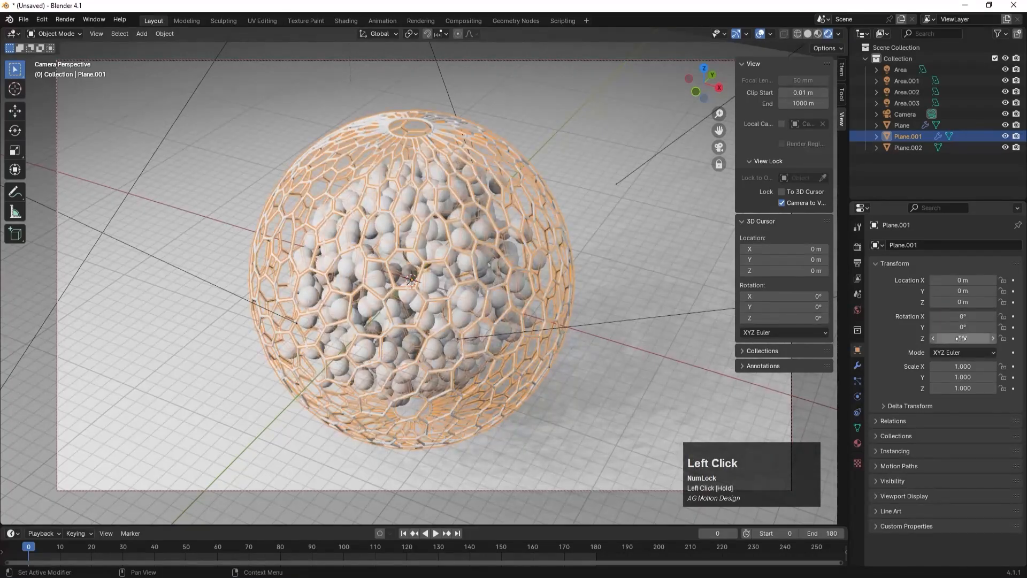
# - Set the cage's Z rotation to 0° and keyframe it at frame 0
pyautogui.click(963, 338)
pyautogui.write('0')
pyautogui.press('Return')
pyautogui.click(1014, 339)
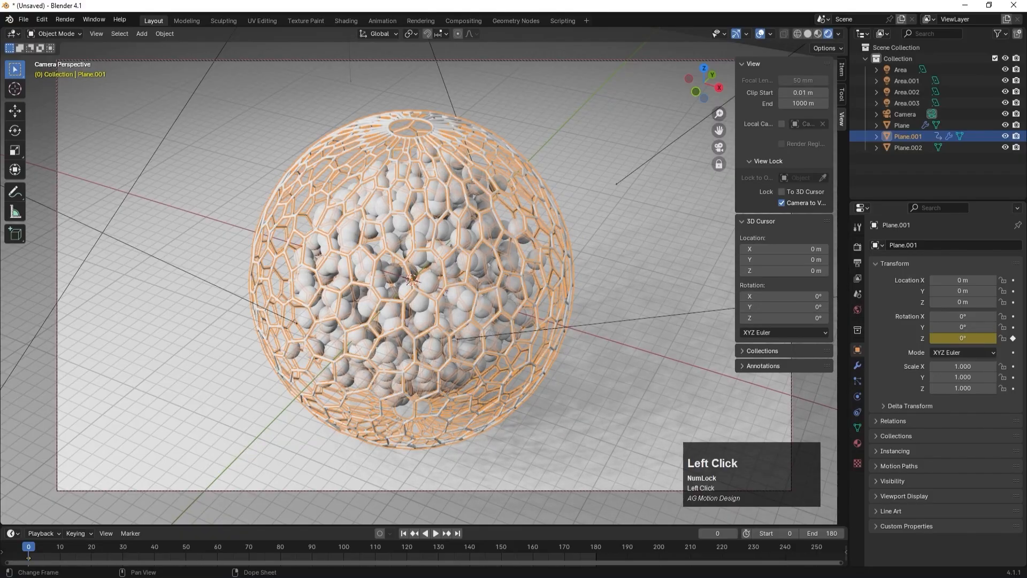
# - Set the cage's Z rotation to 360° at frame 180 and keyframe it
pyautogui.click(596, 546)
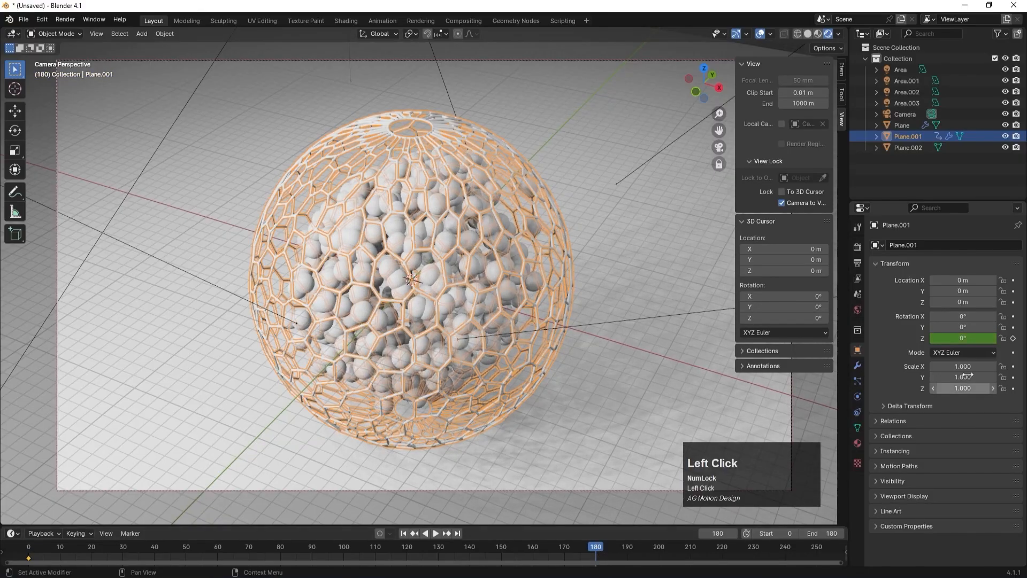
pyautogui.click(970, 339)
pyautogui.write('36')
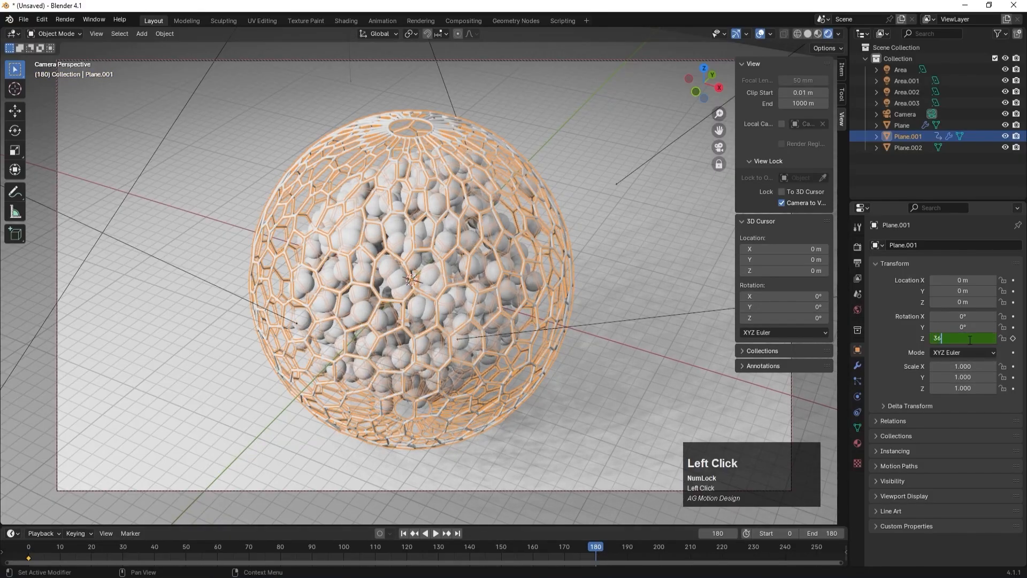
pyautogui.write('0')
pyautogui.press('Return')
pyautogui.click(1013, 338)
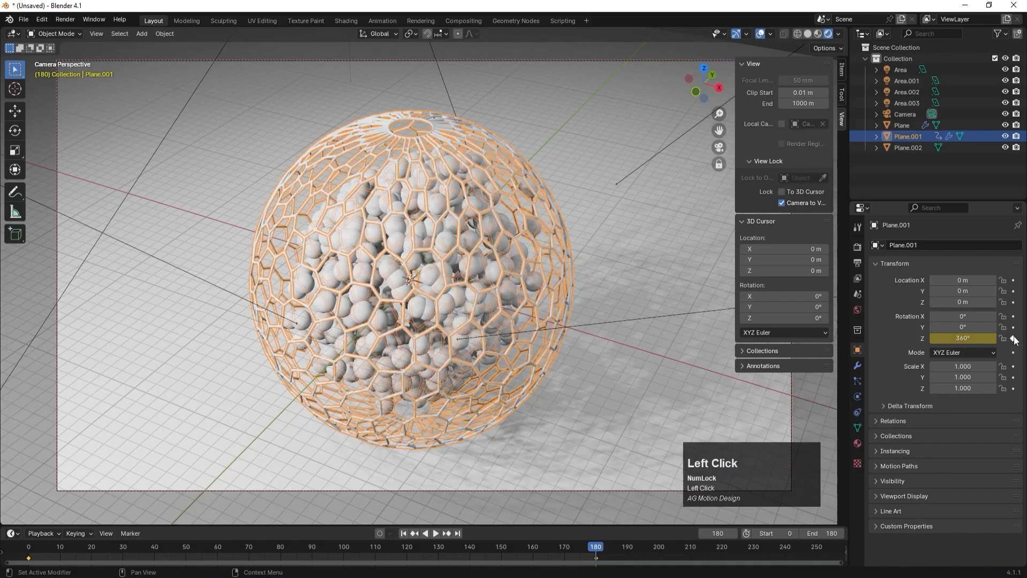
# - Play the animation from frame 0 to check the cage's rotation, and rewind it to frame 0
pyautogui.click(403, 533)
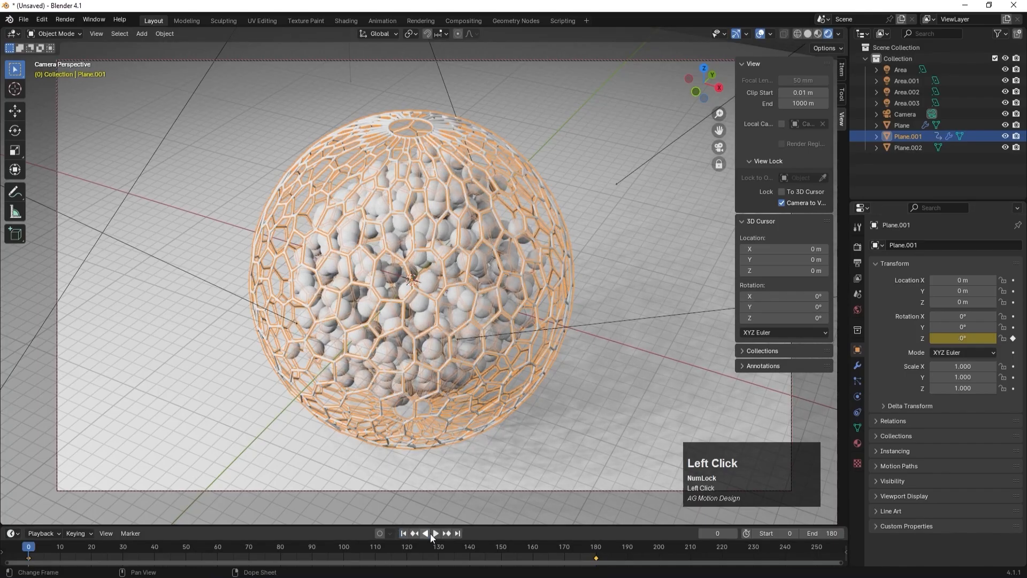
pyautogui.click(430, 534)
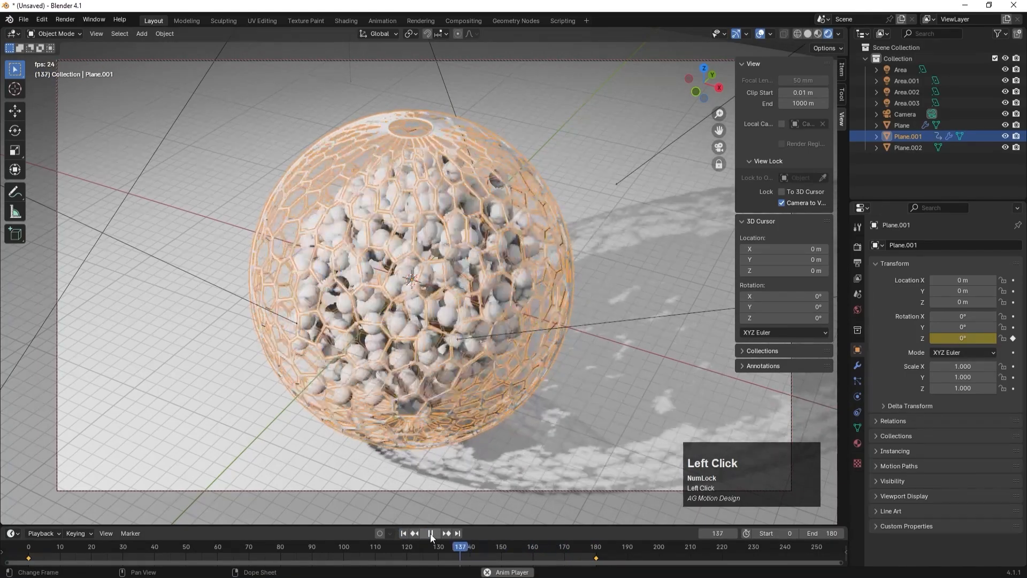
pyautogui.click(430, 534)
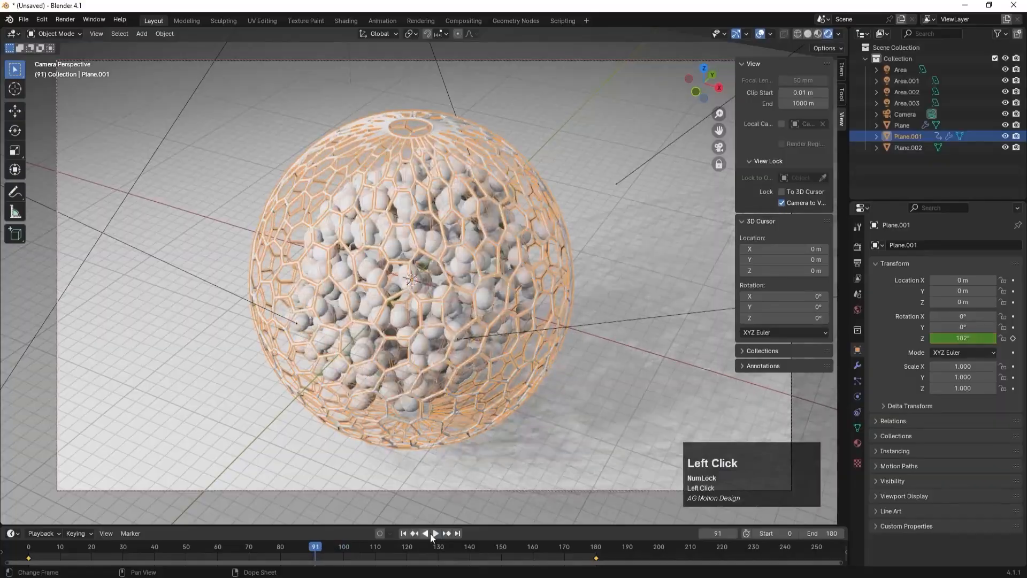
pyautogui.click(404, 534)
pyautogui.click(438, 535)
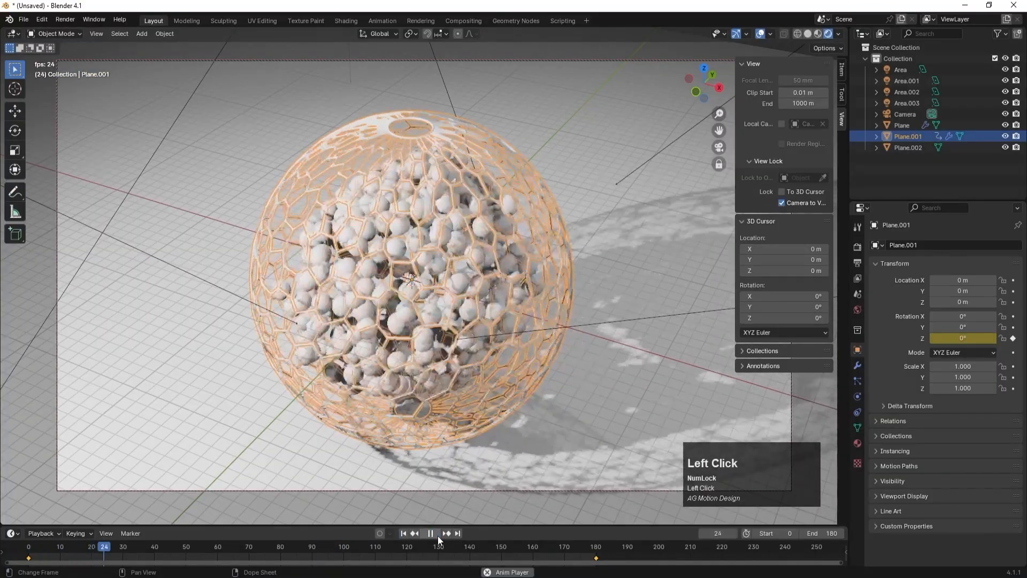
pyautogui.press('Num_Lock')
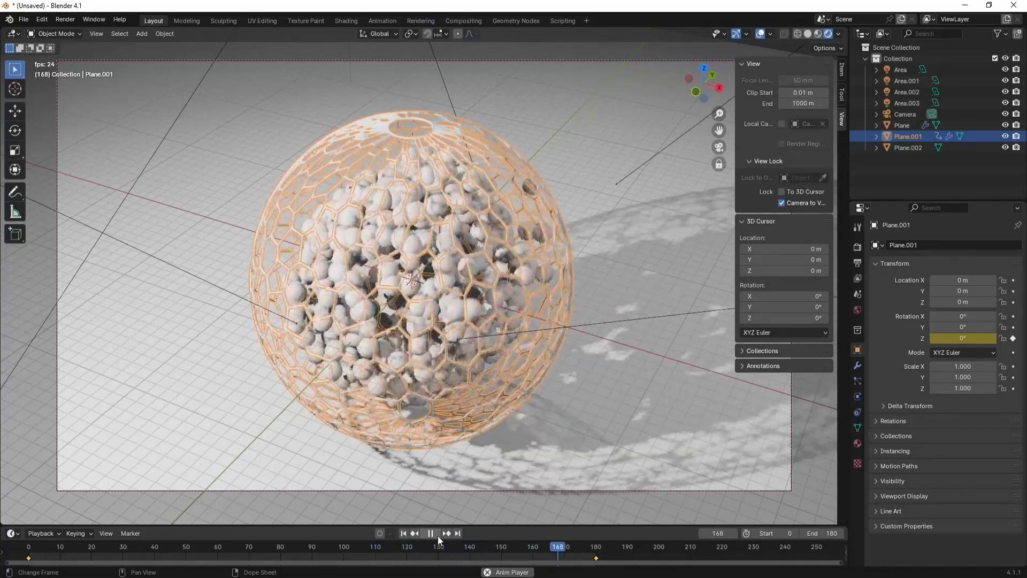
pyautogui.click(438, 535)
pyautogui.click(655, 411)
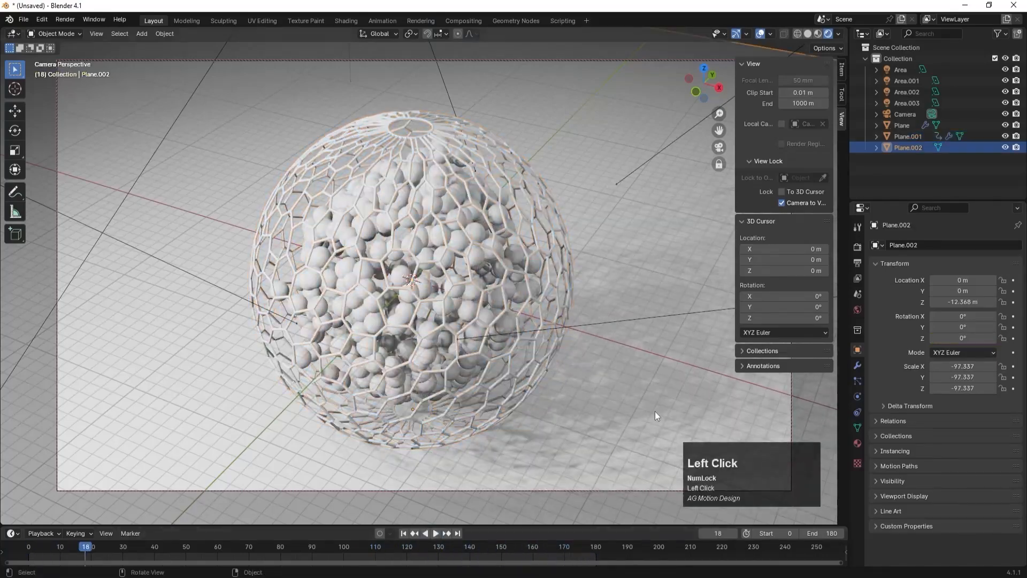
pyautogui.click(404, 533)
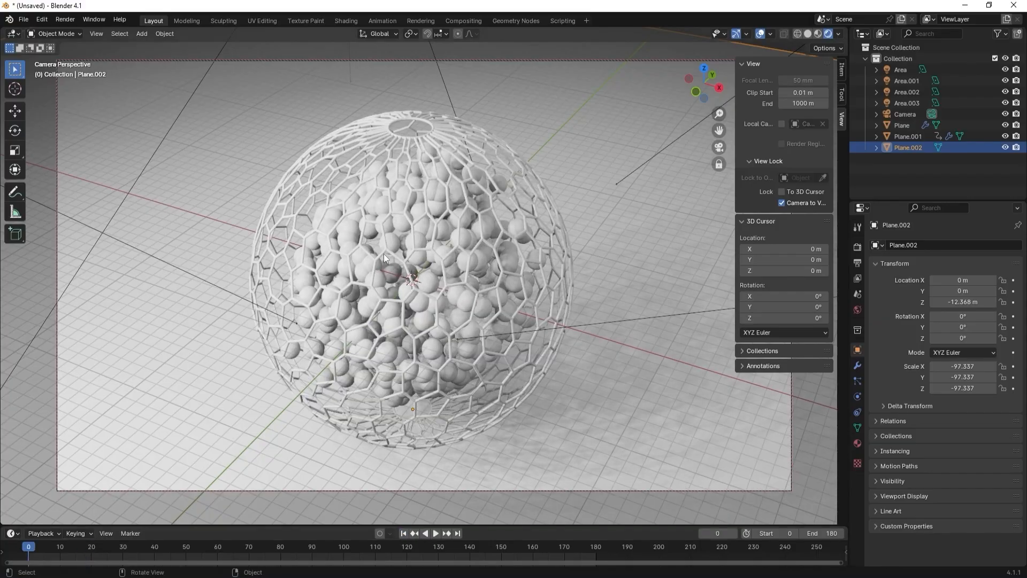
# - Select the small-spheres object, switch to the Geometry Nodes workspace, and show an enlarged rendered camera view there
pyautogui.click(471, 280)
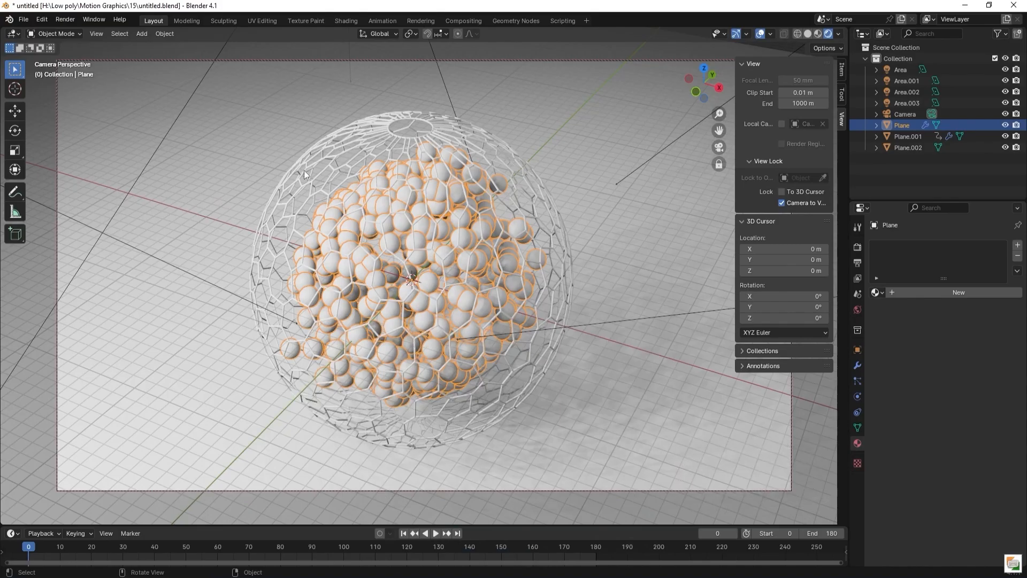
pyautogui.click(508, 24)
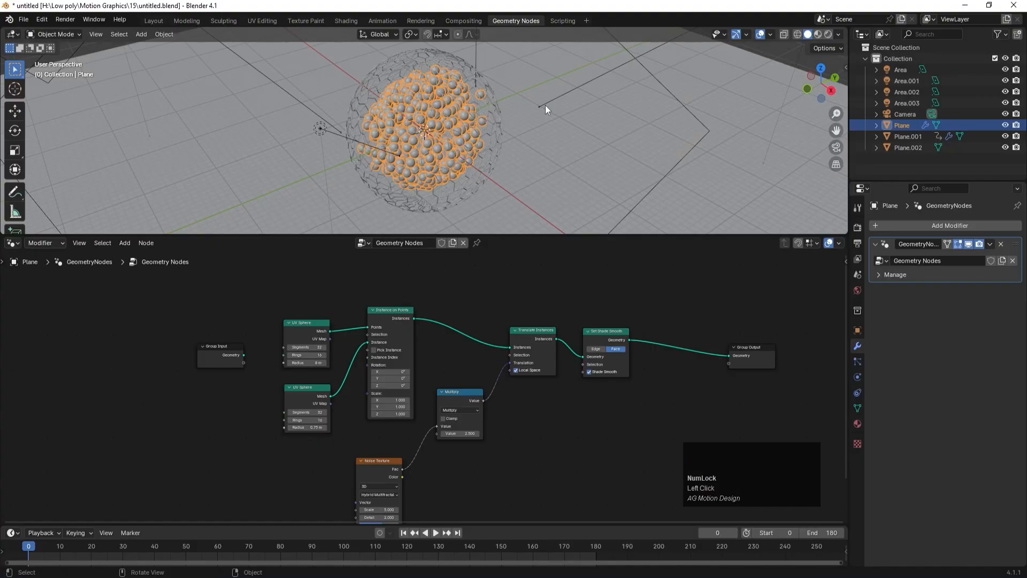
pyautogui.press('z')
pyautogui.click(554, 46)
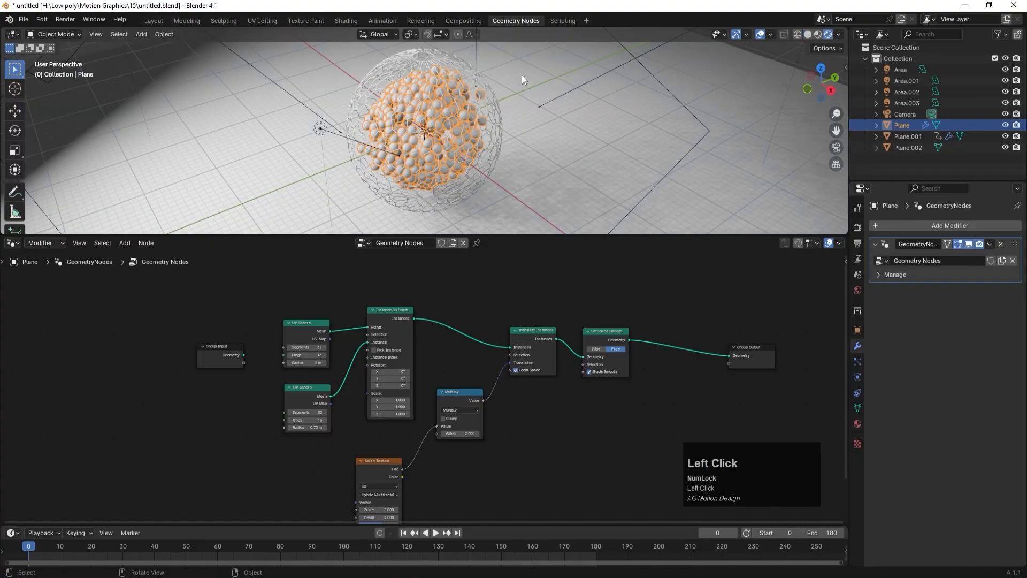
pyautogui.press('KP_0')
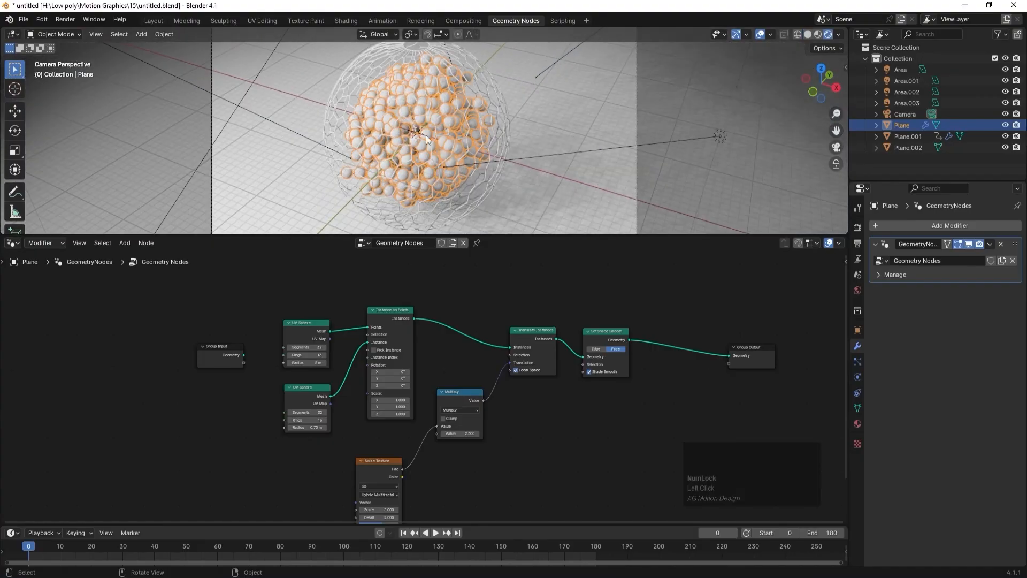
pyautogui.moveTo(486, 236); pyautogui.dragTo(491, 375)
pyautogui.scroll(1, 496, 251)
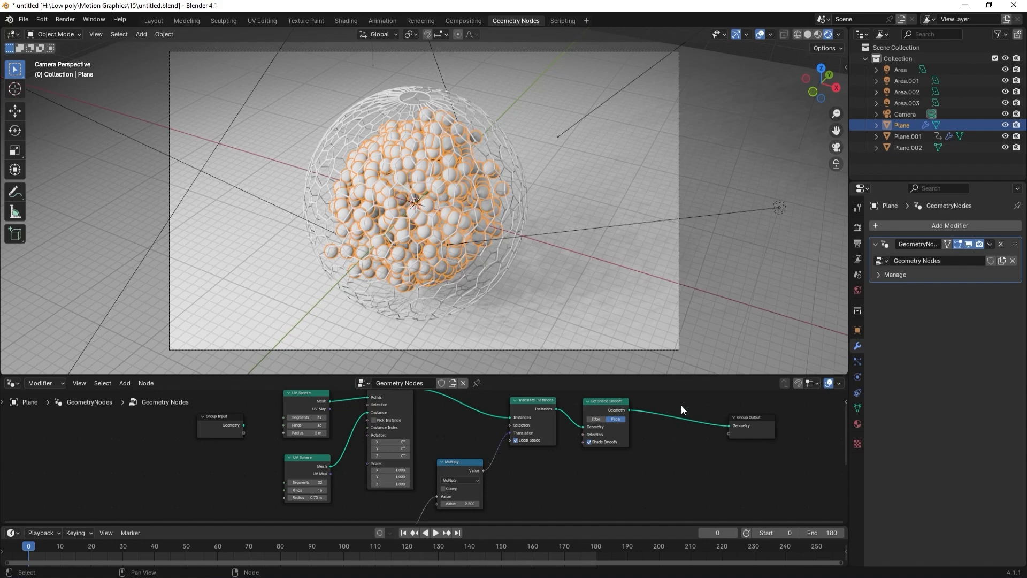
# - Add a Set Material node between the Set Shade Smooth and Group Output nodes
pyautogui.press('F3')
pyautogui.write('set')
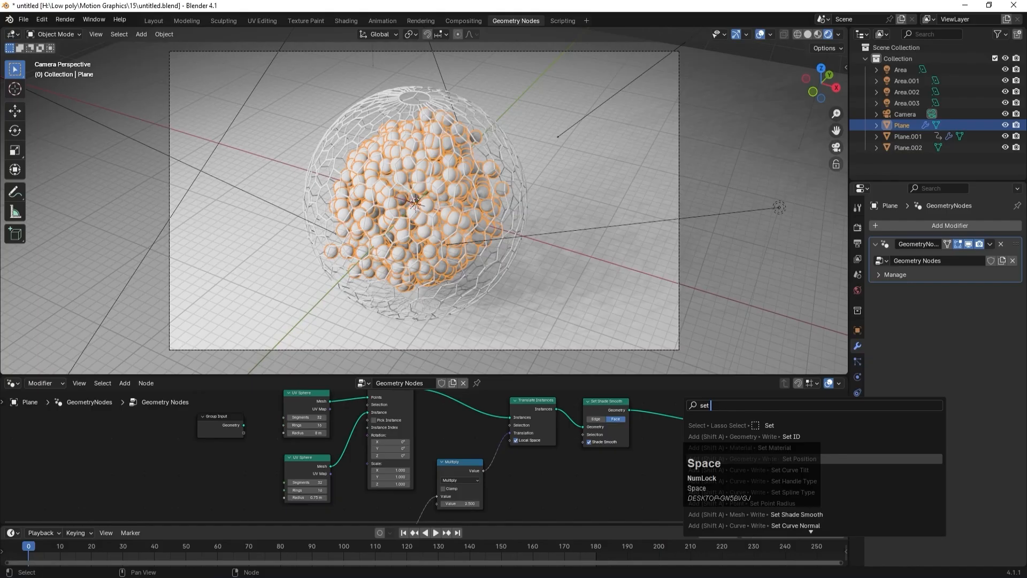
pyautogui.click(775, 447)
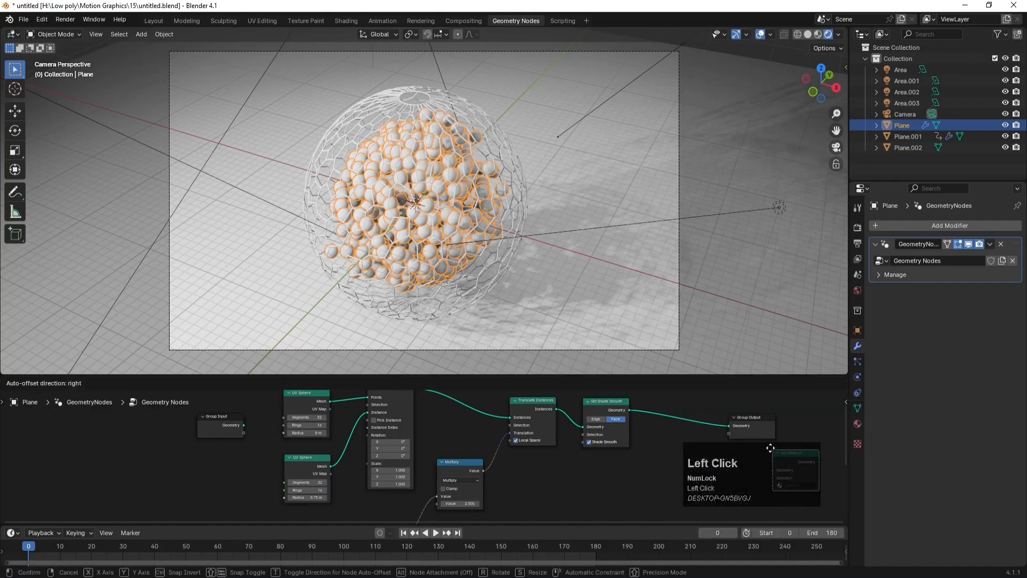
pyautogui.click(663, 419)
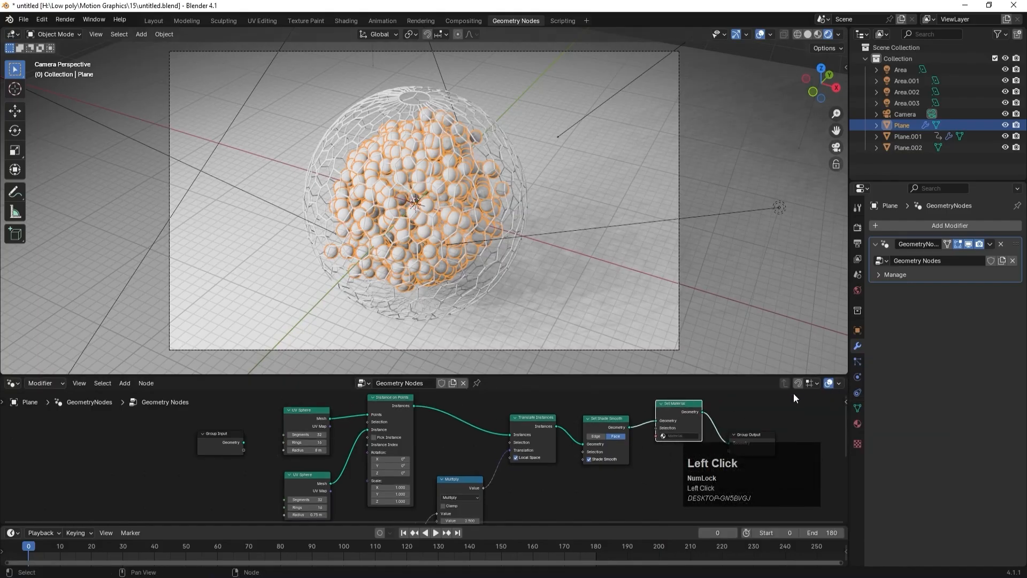
# - Create a new material for the small-spheres object and name it Sphere
pyautogui.click(857, 422)
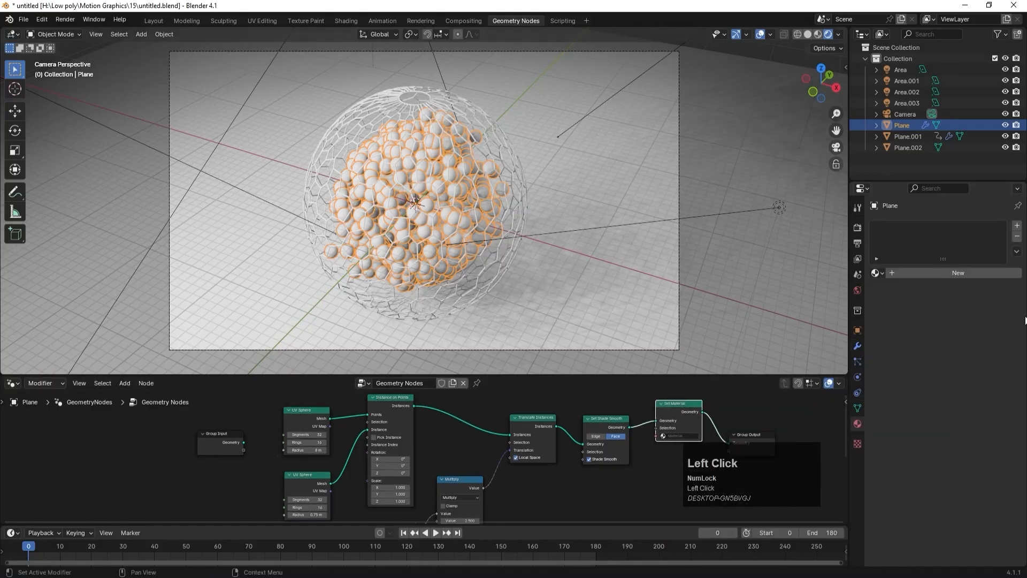
pyautogui.click(975, 274)
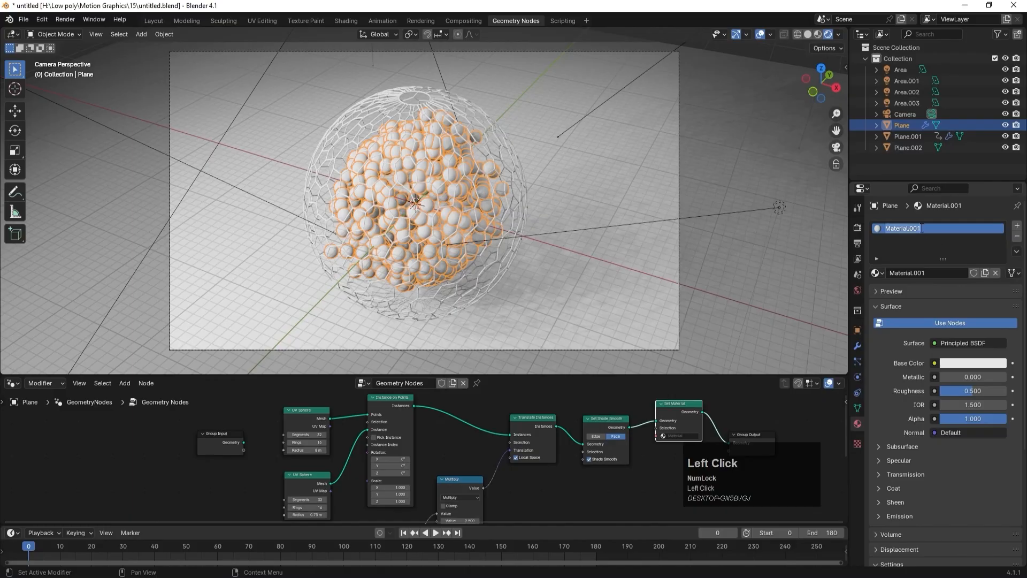
pyautogui.write('Shp')
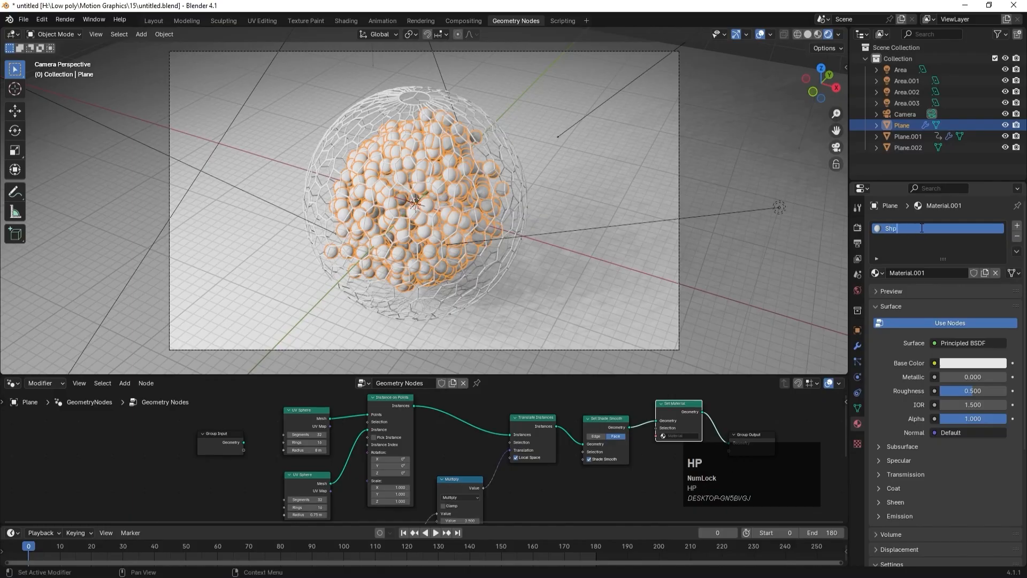
pyautogui.write('e')
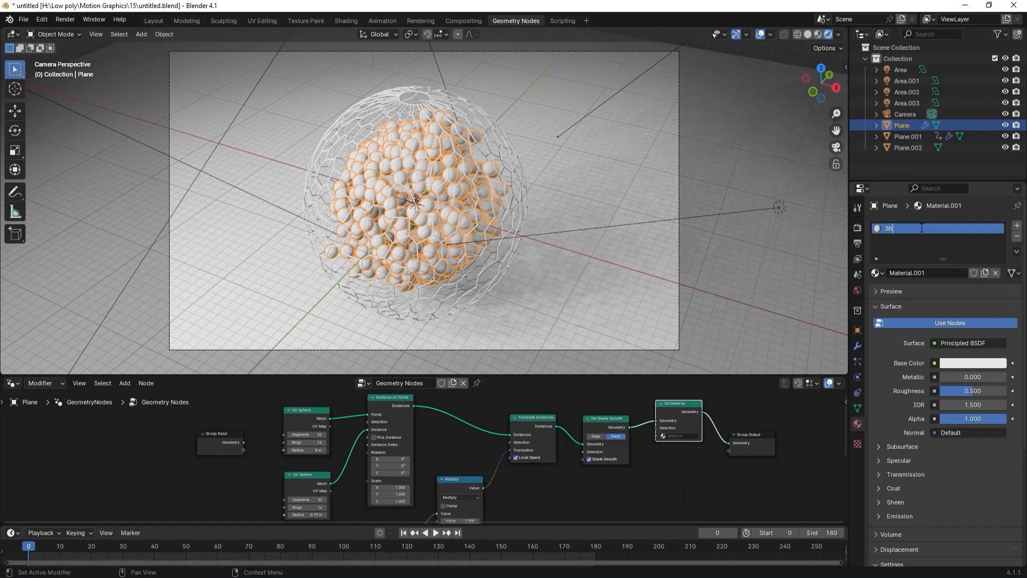
pyautogui.write('phere')
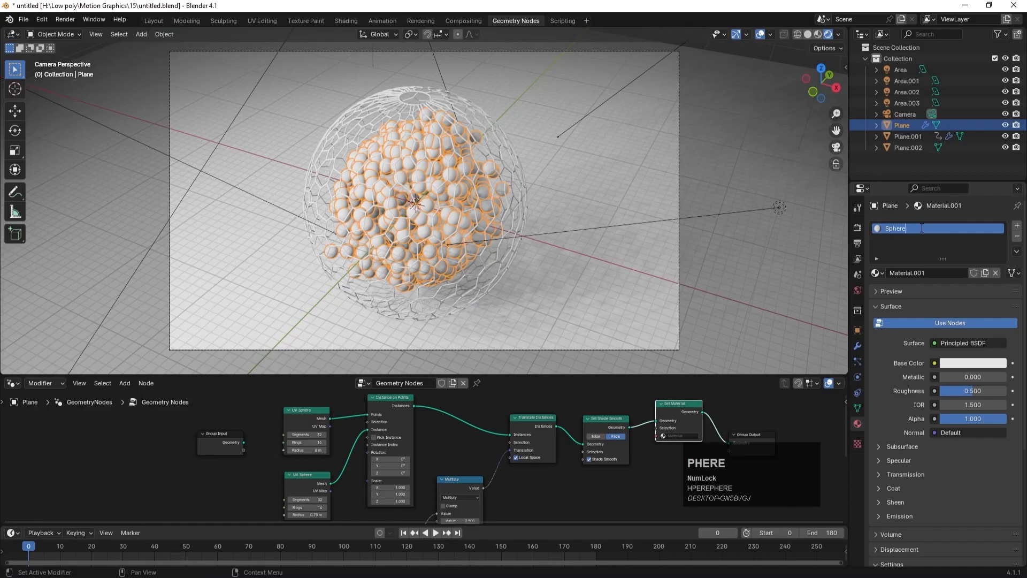
pyautogui.press('Return')
# - Give the Sphere material an orange base color (hue 0.080, saturation 1.000) and metallic 10, and assign it in the Set Material node
pyautogui.click(965, 362)
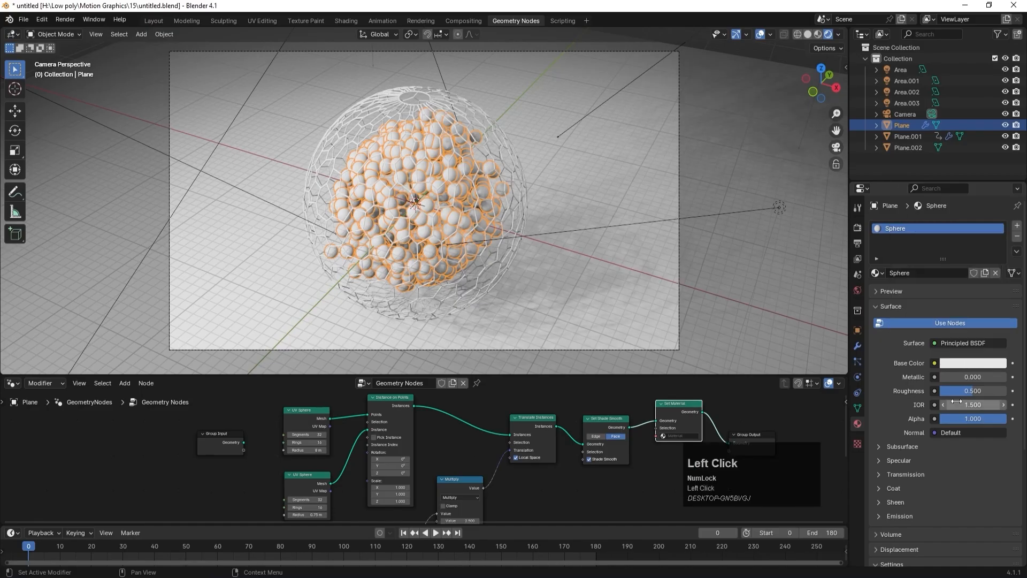
pyautogui.click(963, 363)
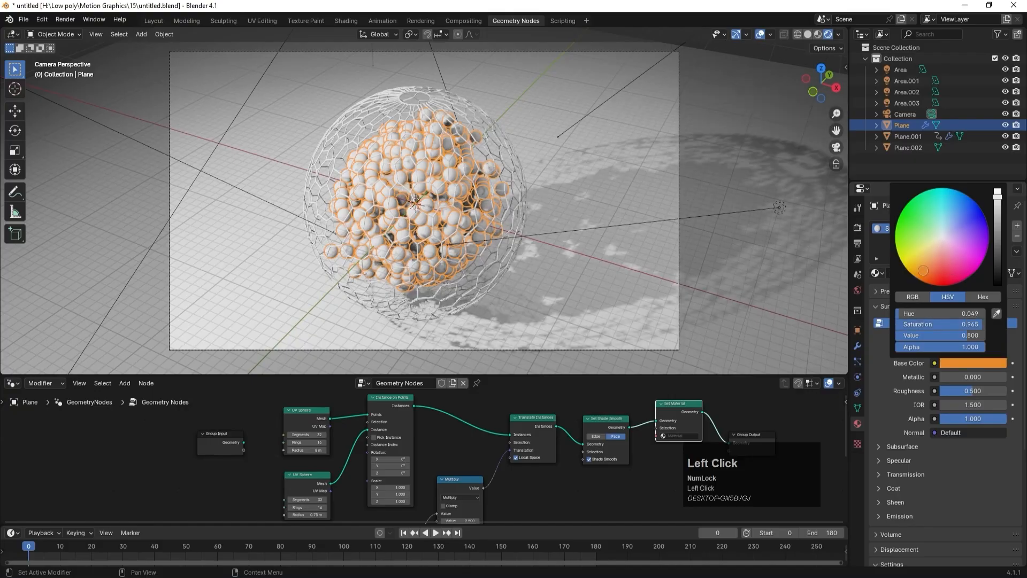
pyautogui.click(910, 273)
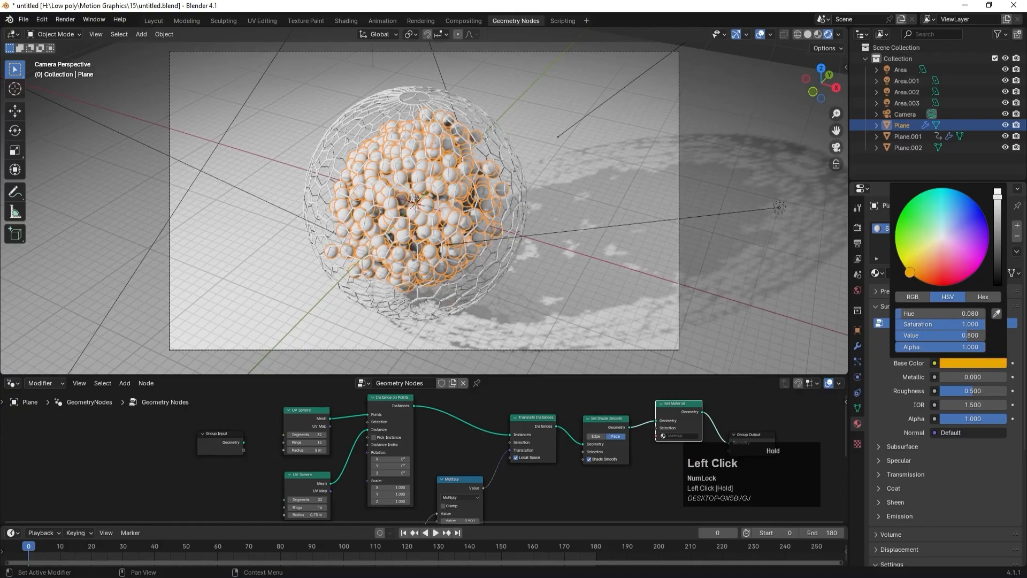
pyautogui.click(967, 377)
pyautogui.write('10')
pyautogui.press('Return')
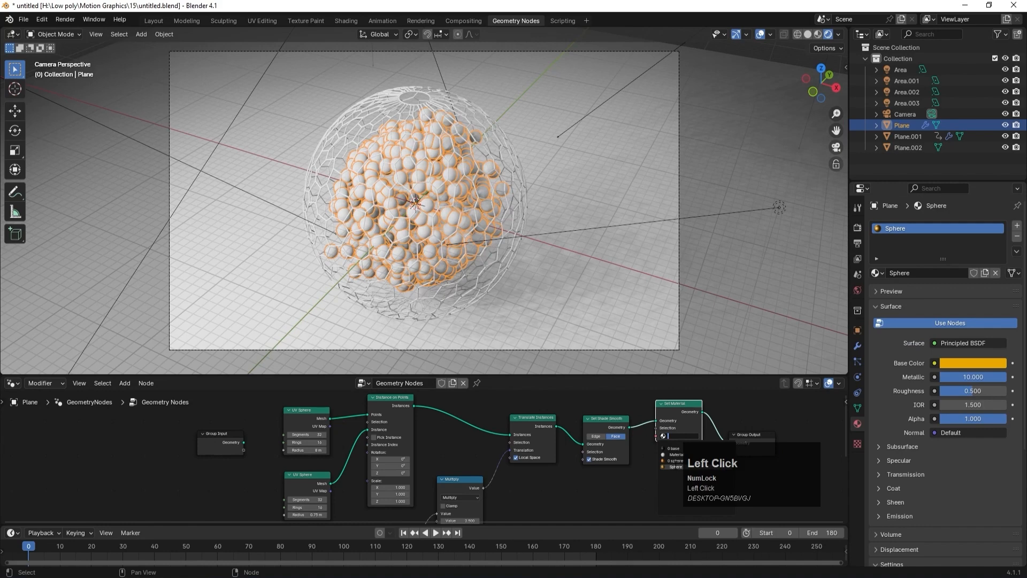
pyautogui.click(671, 466)
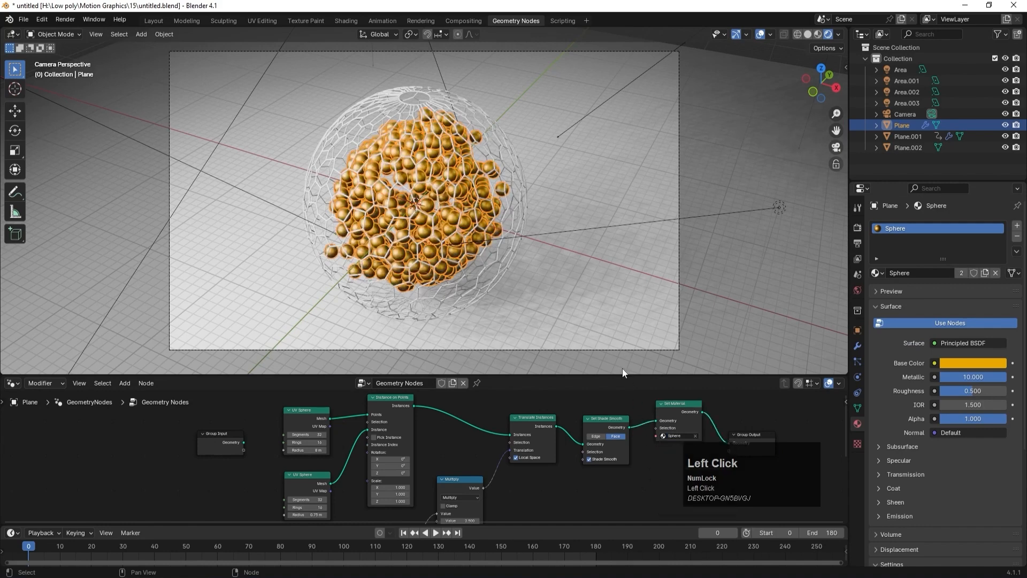
# - Assign the existing base material to the floor plane and set its roughness to 0.246
pyautogui.click(602, 325)
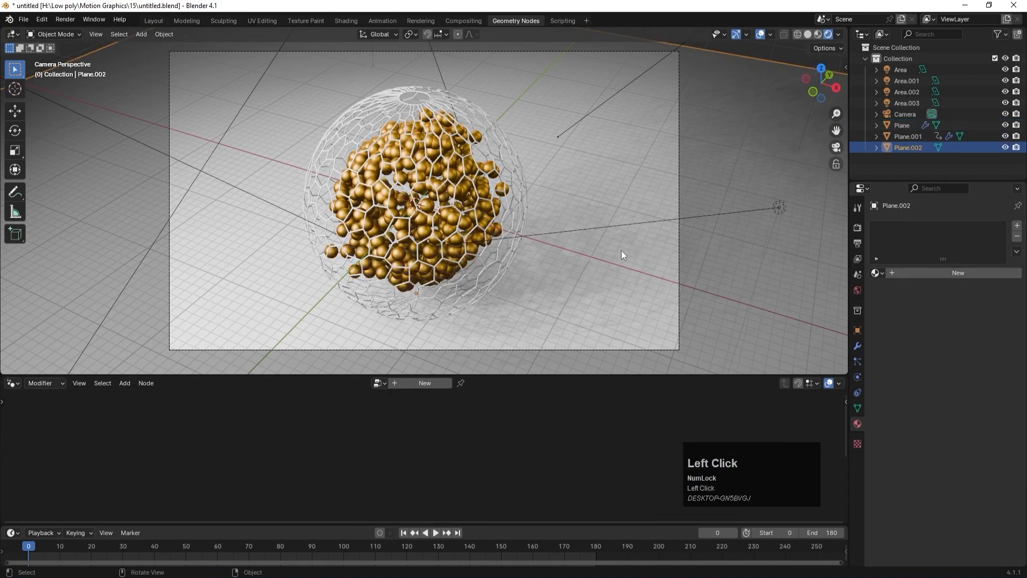
pyautogui.click(877, 273)
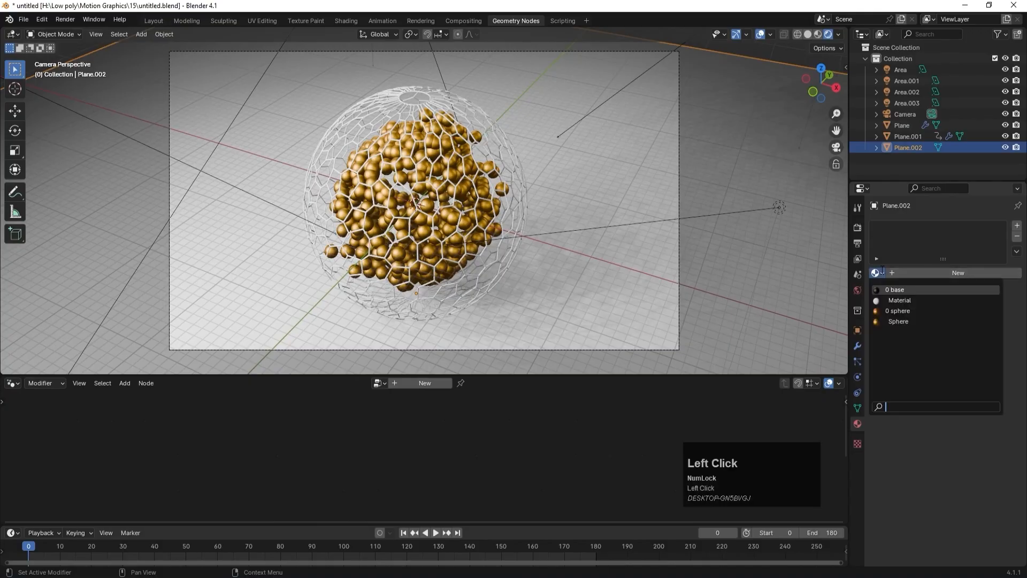
pyautogui.click(895, 289)
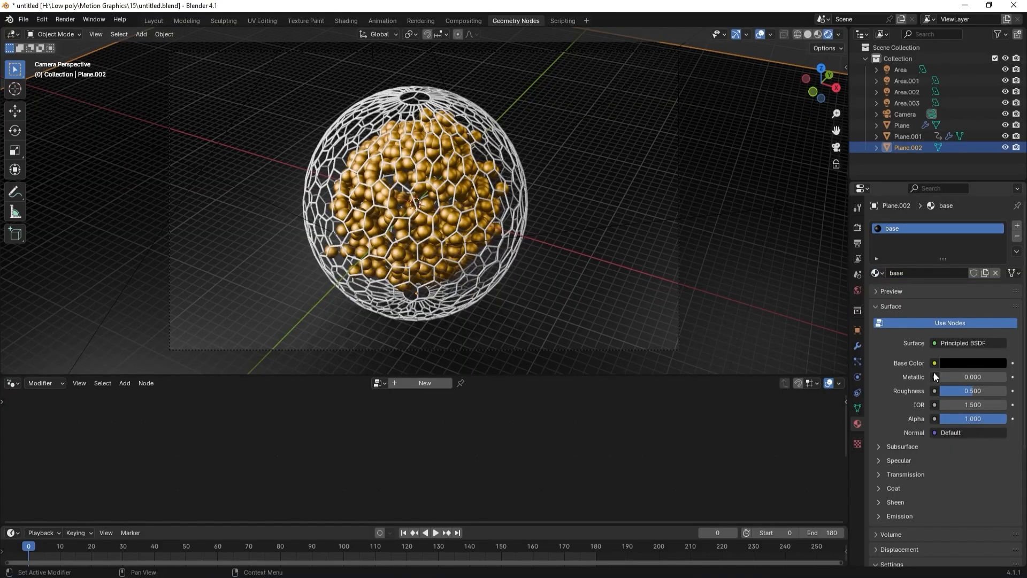
pyautogui.moveTo(948, 376)
pyautogui.mouseDown()
pyautogui.moveTo(981, 377)
pyautogui.moveTo(939, 376)
pyautogui.moveTo(943, 393)
pyautogui.moveTo(957, 393)
pyautogui.mouseUp()
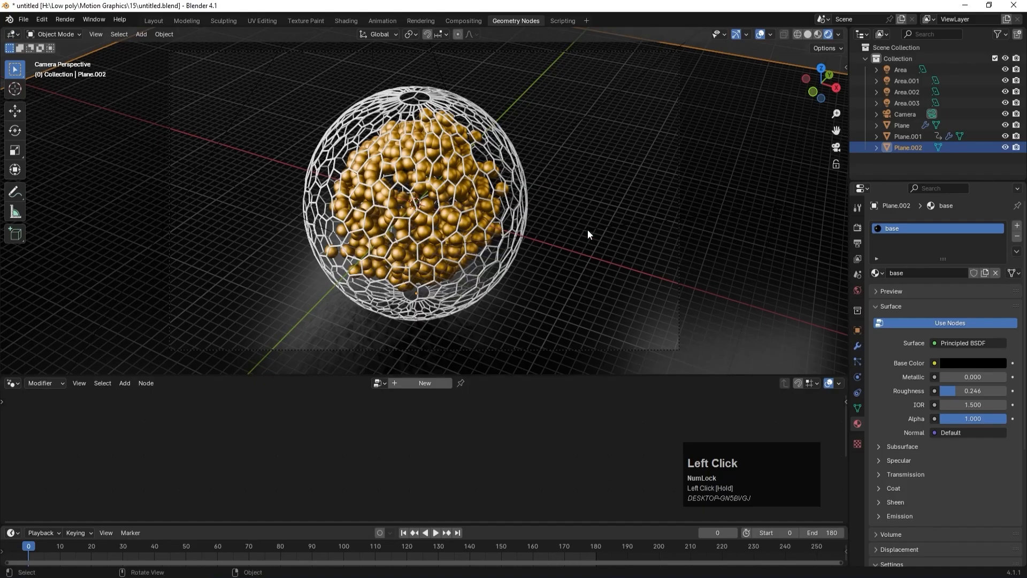
# - Select the wireframe cage and enlarge the node editor to show its whole node tree
pyautogui.click(507, 197)
pyautogui.moveTo(498, 375); pyautogui.dragTo(499, 352)
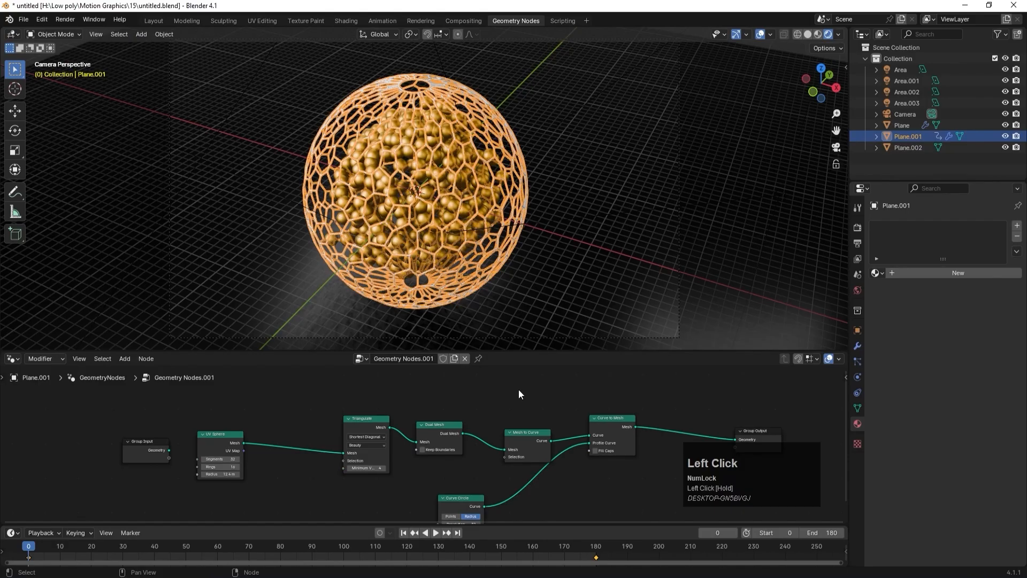
pyautogui.moveTo(512, 352); pyautogui.dragTo(507, 310)
pyautogui.scroll(-1, 386, 440)
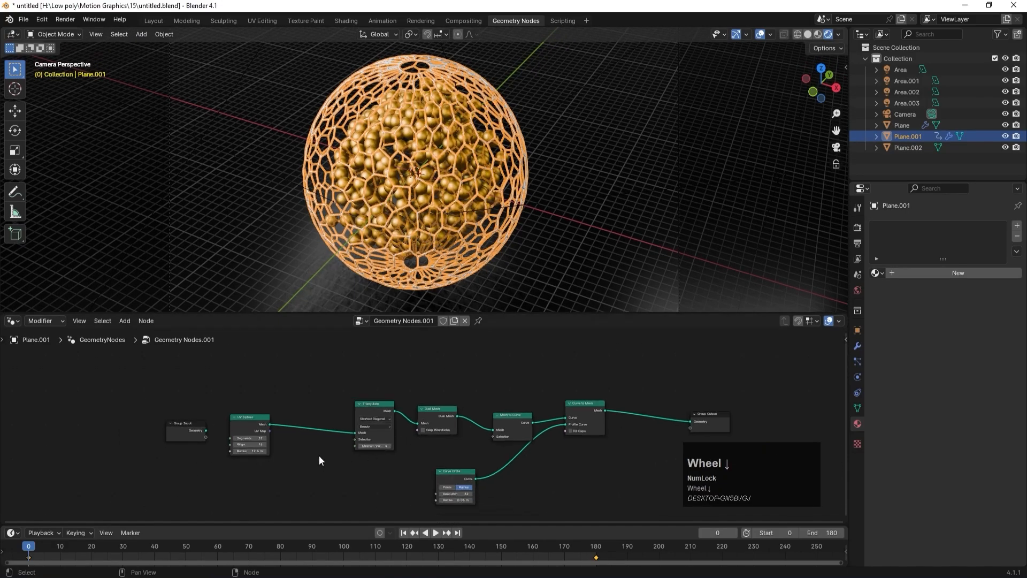
pyautogui.moveTo(314, 449); pyautogui.dragTo(312, 419, button='middle')
pyautogui.click(360, 452)
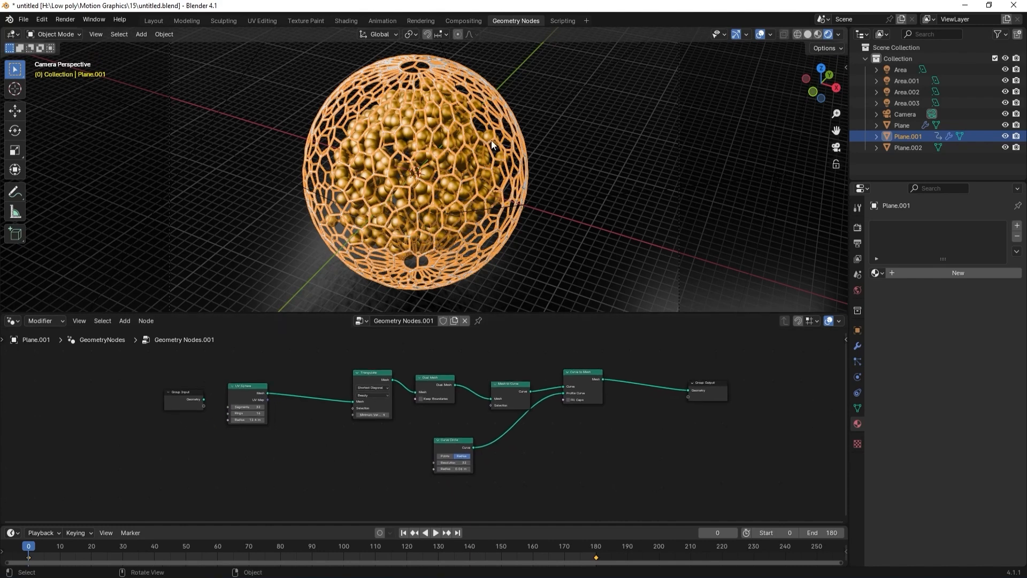
# - Insert a Delete Geometry node between the cage's UV Sphere and Triangulate nodes
pyautogui.moveTo(236, 384); pyautogui.dragTo(241, 371)
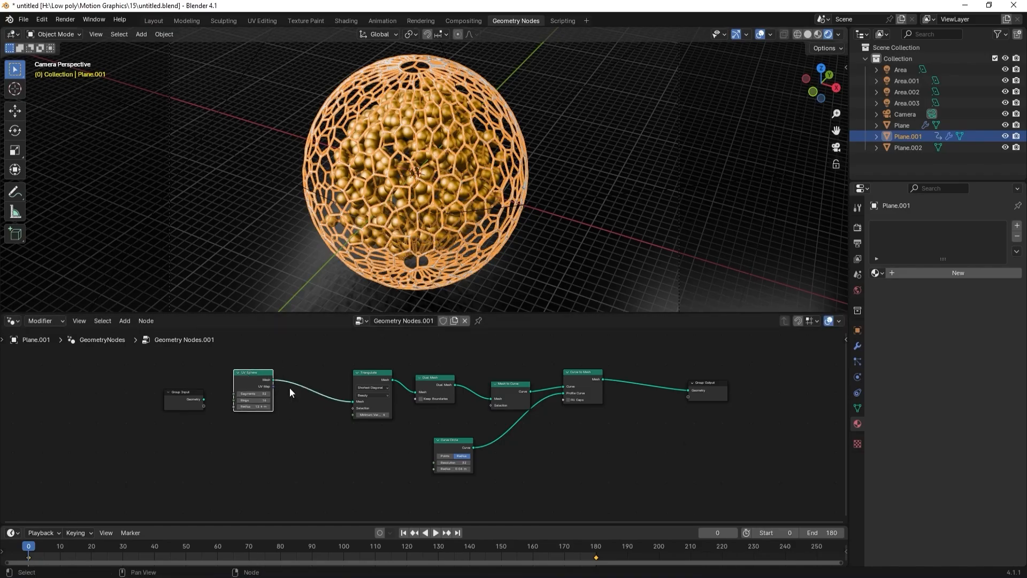
pyautogui.press('space')
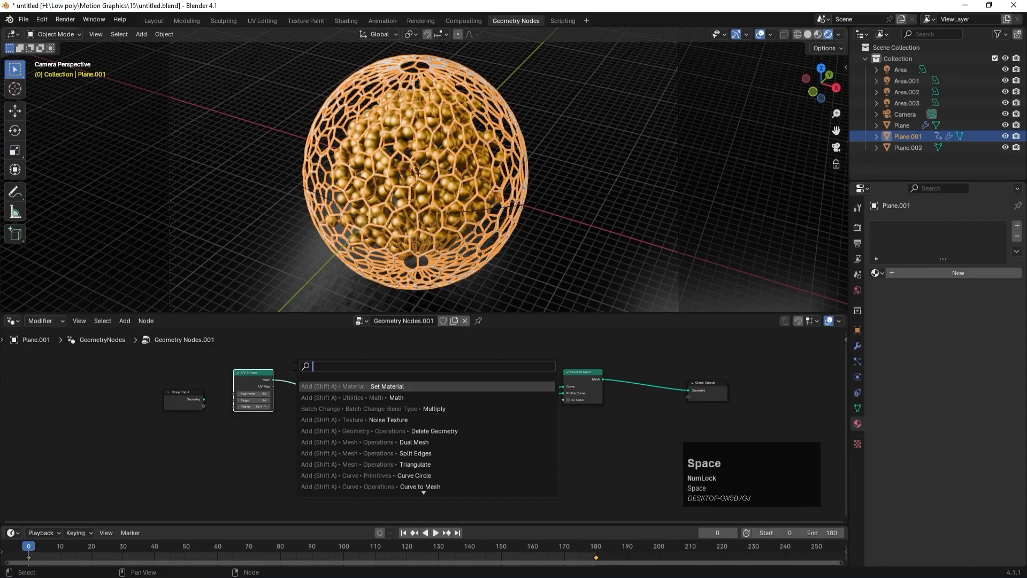
pyautogui.write('d')
pyautogui.click(428, 386)
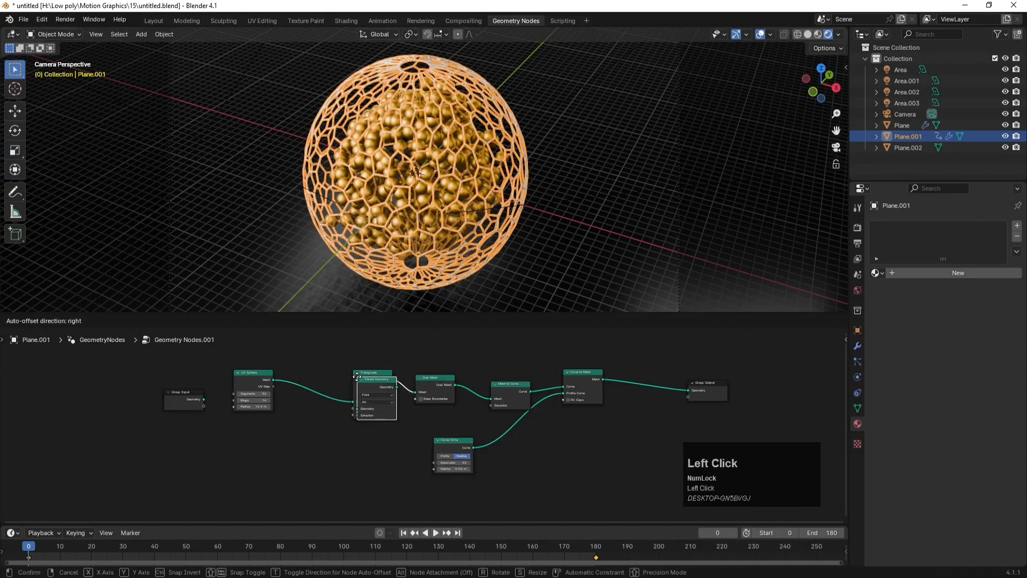
pyautogui.click(292, 366)
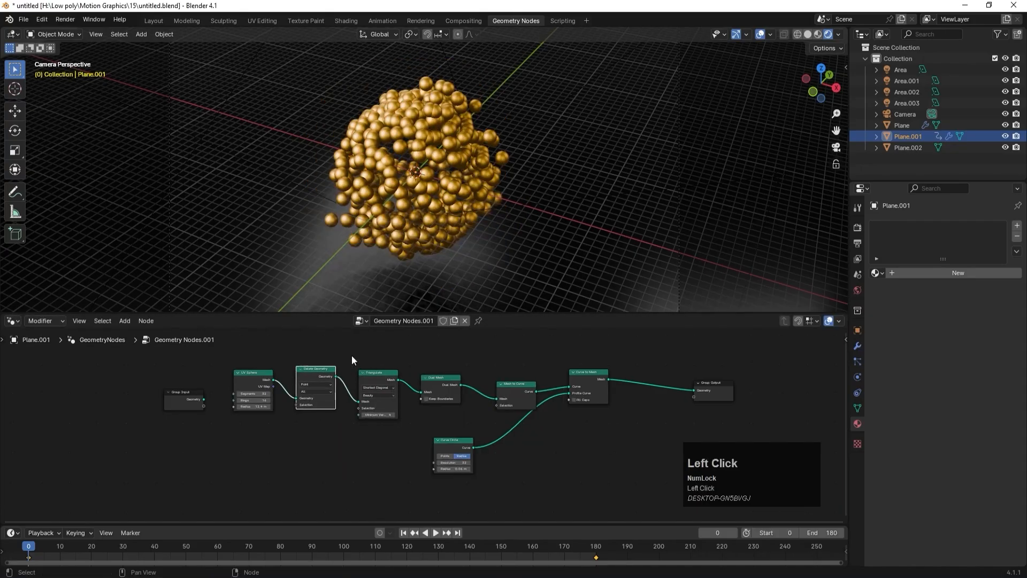
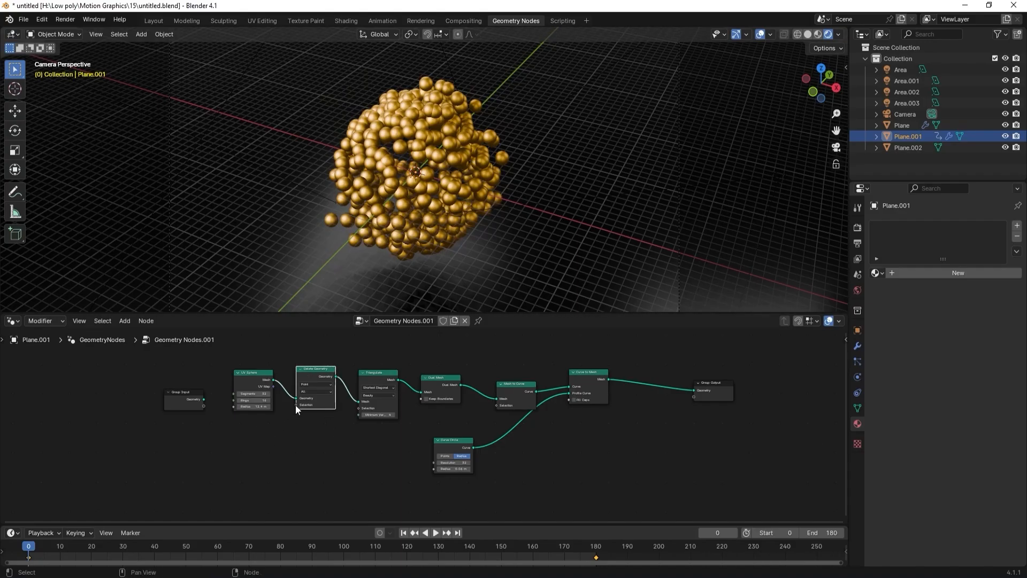
# - Add a Boolean Random Value node feeding the Delete Geometry node's Selection input
pyautogui.moveTo(295, 405); pyautogui.dragTo(267, 438)
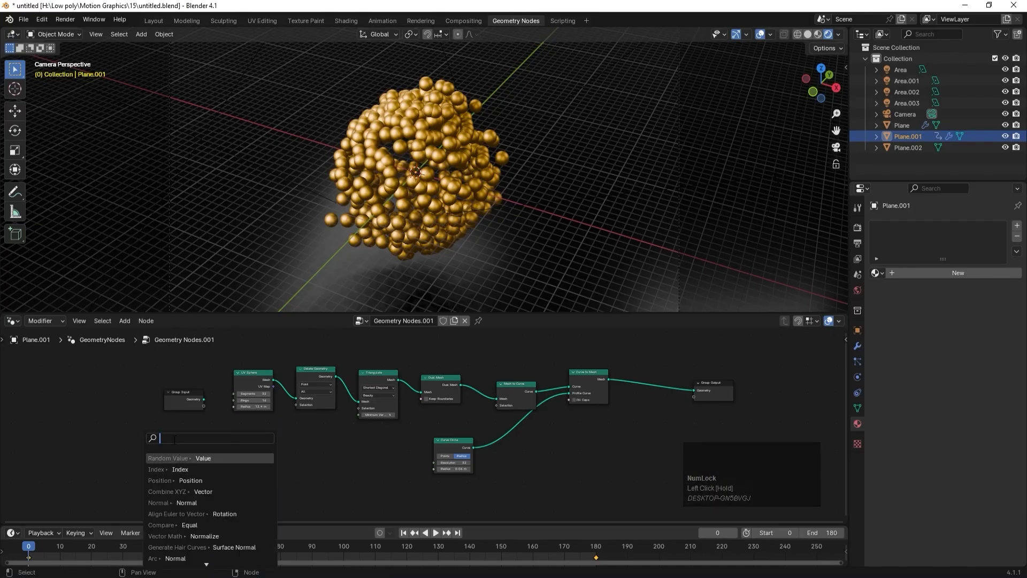
pyautogui.write('rand')
pyautogui.press('Return')
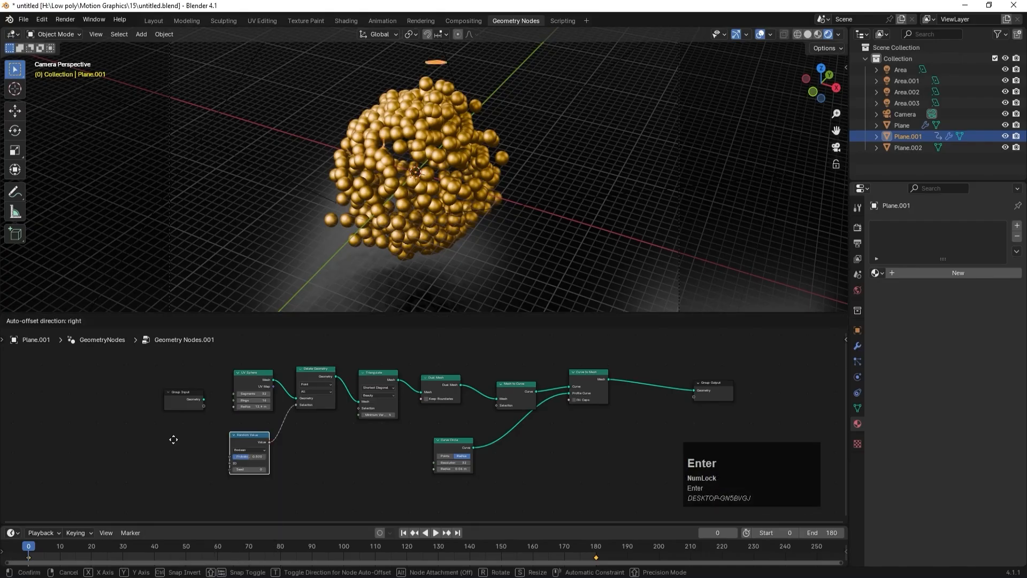
pyautogui.click(249, 436)
pyautogui.scroll(2, 434, 144)
pyautogui.scroll(-2, 434, 141)
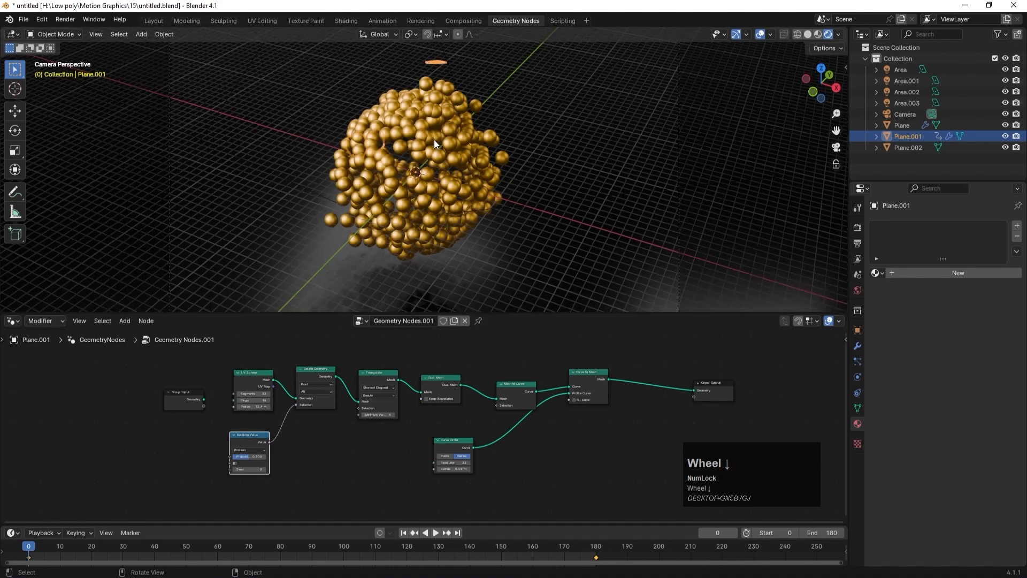
pyautogui.click(274, 493)
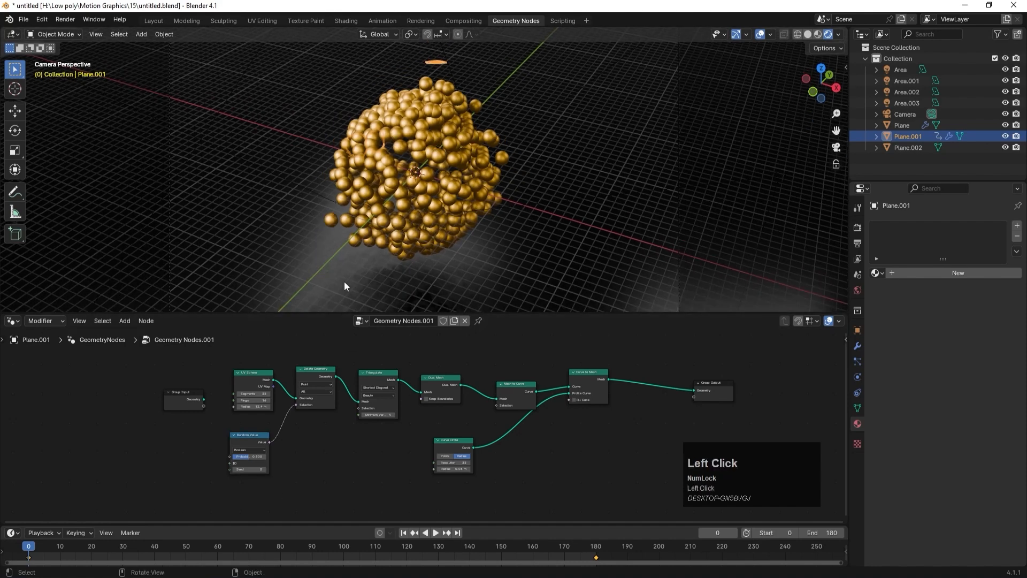
# - Set the Random Value node's probability to 0.092 and try successive seeds up to 5
pyautogui.scroll(3, 249, 464)
pyautogui.moveTo(159, 474); pyautogui.dragTo(134, 474)
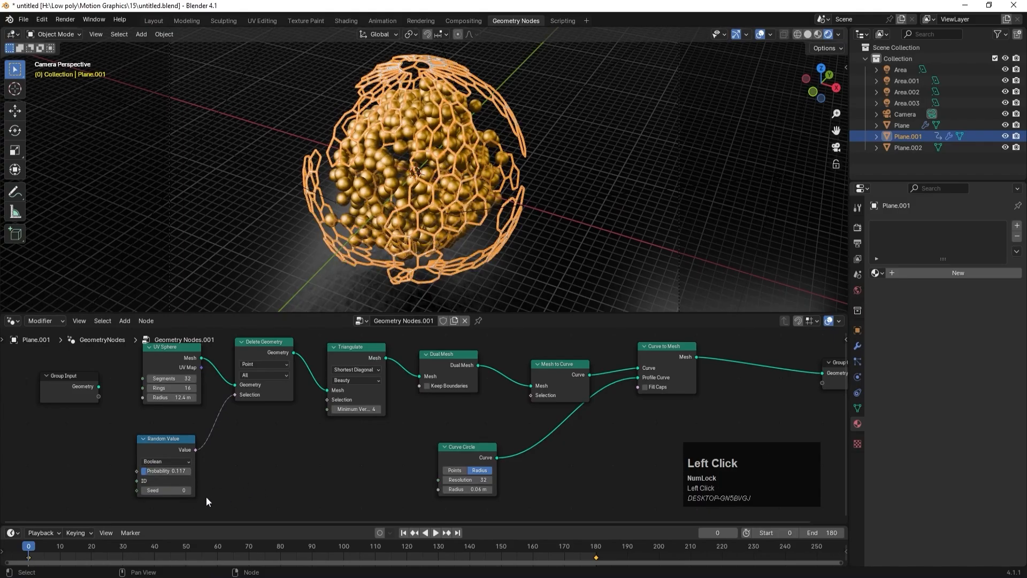
pyautogui.click(189, 490)
pyautogui.click(188, 489)
pyautogui.click(189, 490)
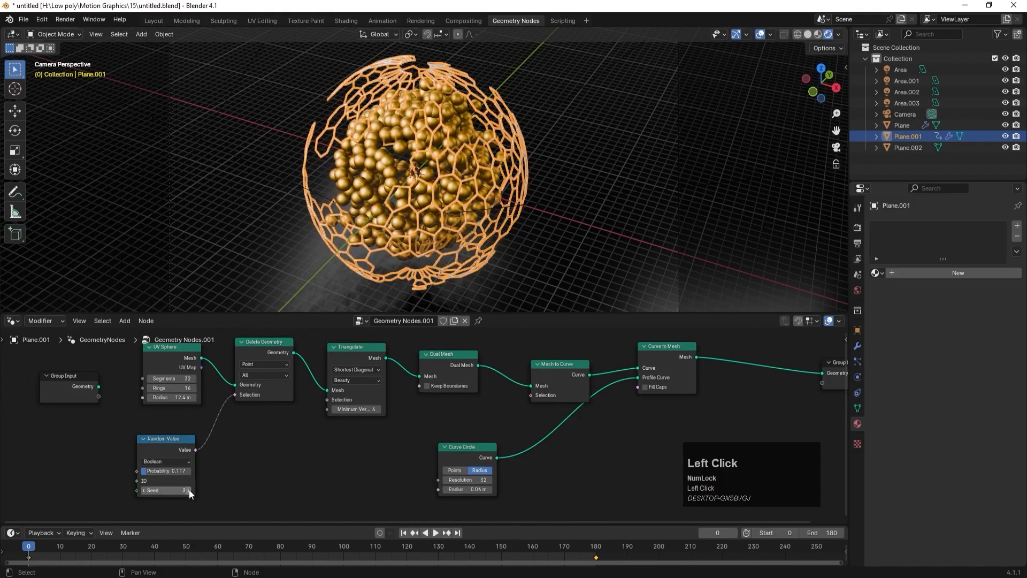
pyautogui.click(189, 490)
pyautogui.click(189, 489)
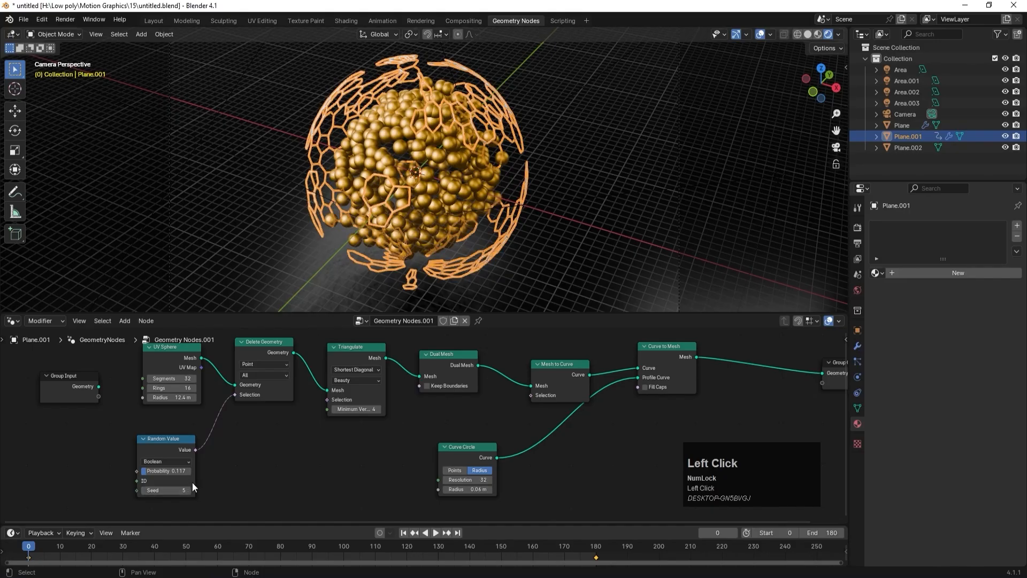
pyautogui.moveTo(185, 471); pyautogui.dragTo(286, 456)
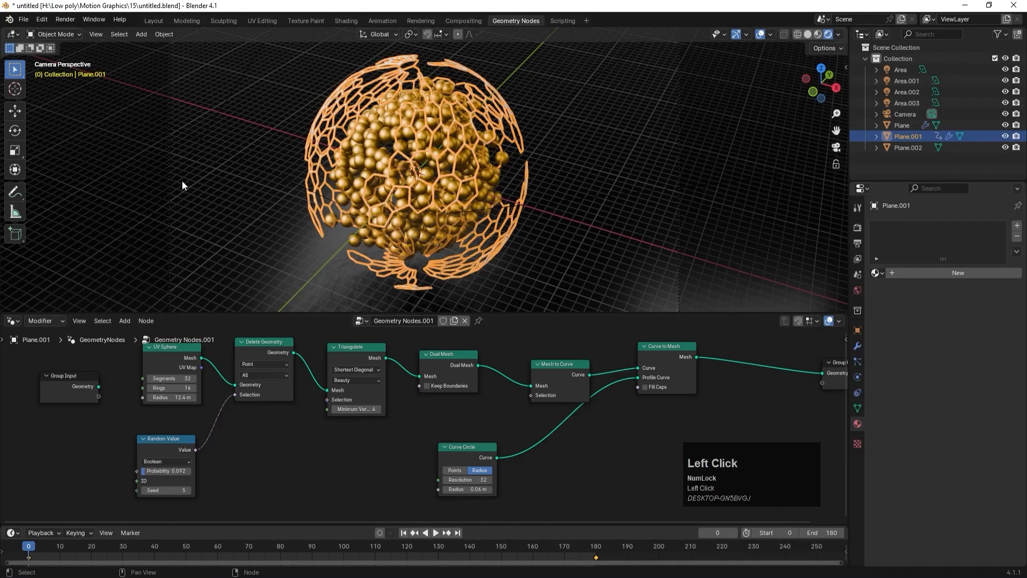
# - Play the animation in the Layout workspace with the cage deselected to check the broken wireframe
pyautogui.click(153, 21)
pyautogui.click(524, 393)
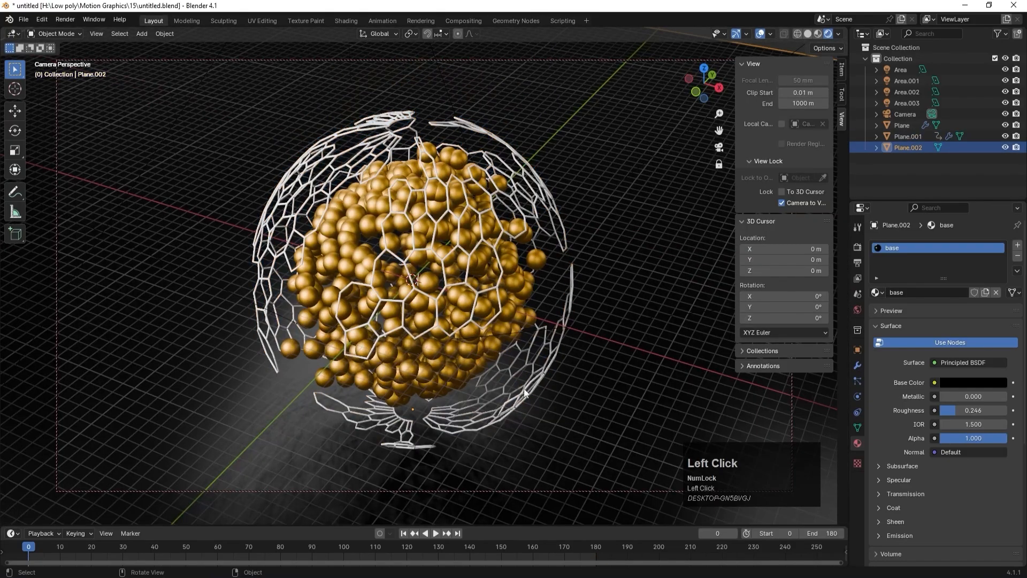
pyautogui.click(434, 533)
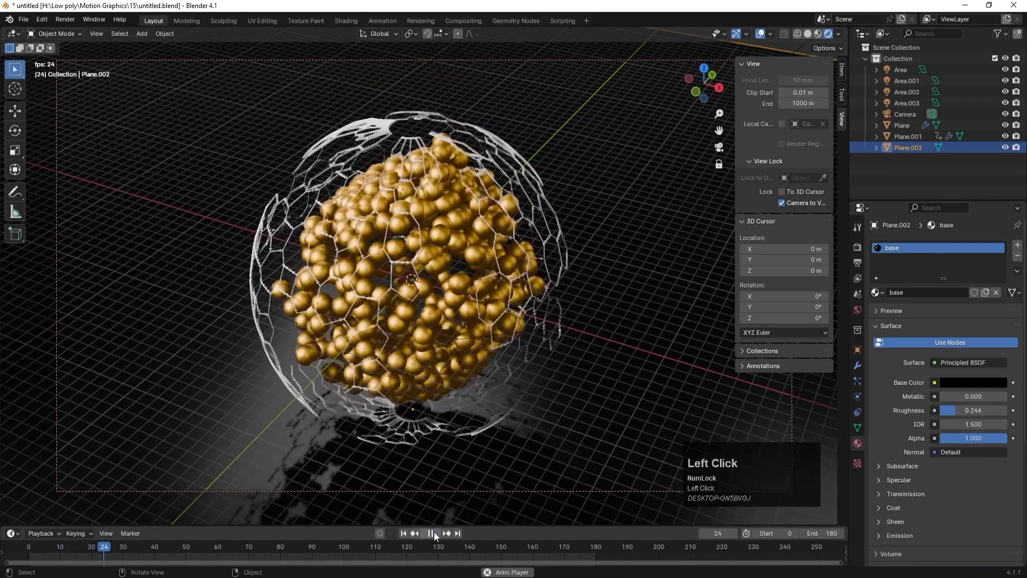
pyautogui.click(435, 532)
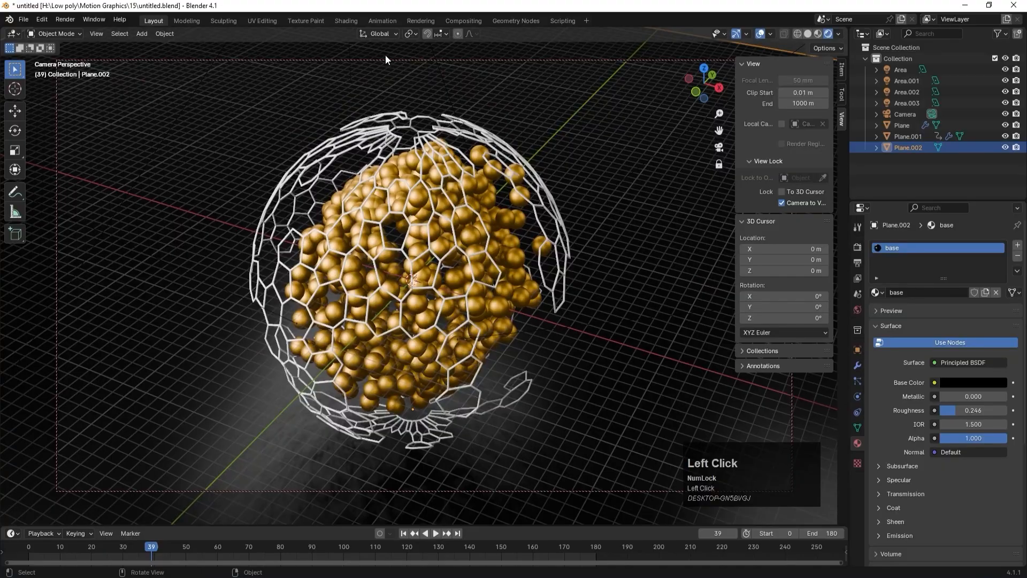
# - Return to the cage's geometry nodes and keyframe the Random Value seed at 0 on frame 0
pyautogui.click(511, 20)
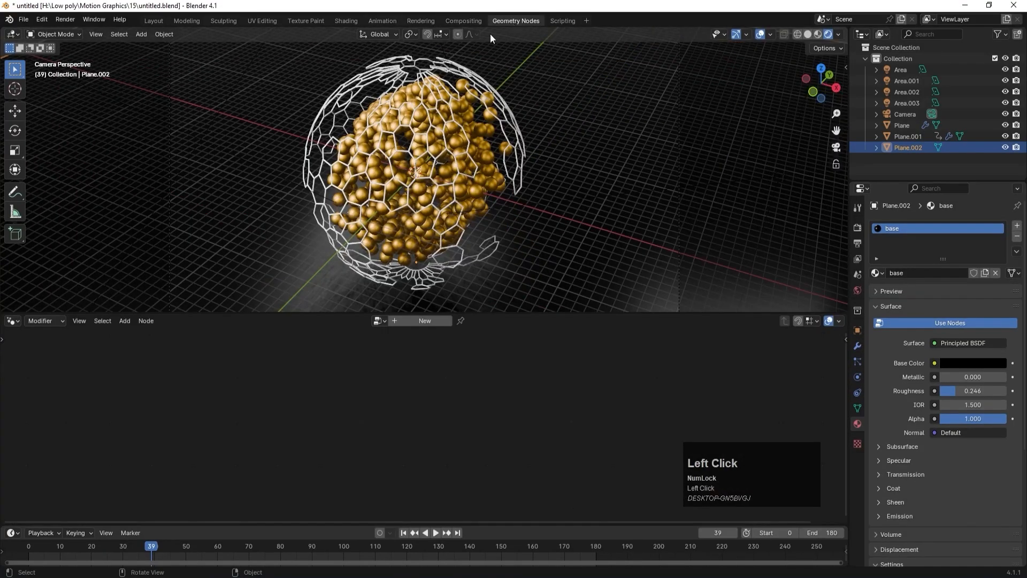
pyautogui.click(446, 72)
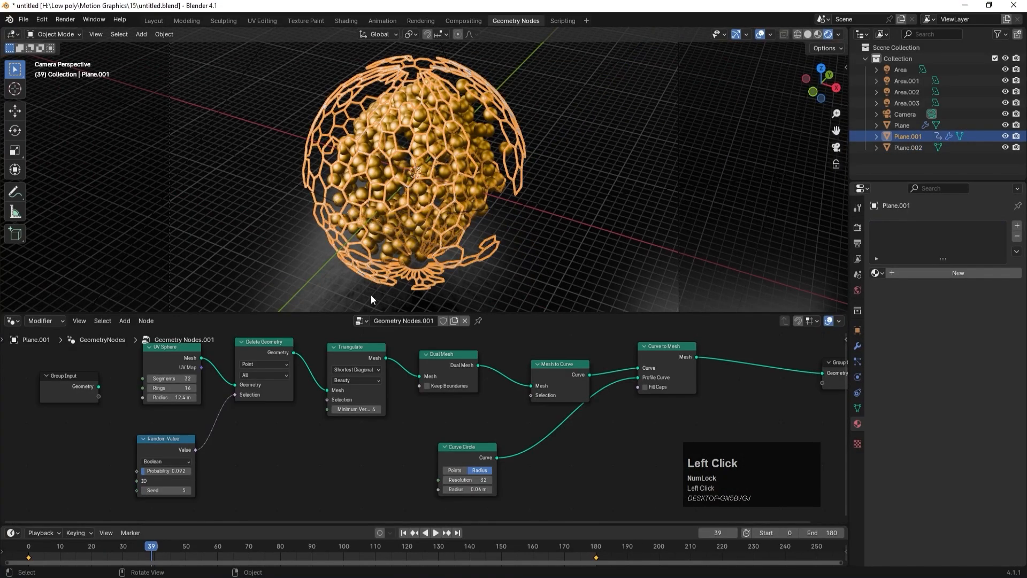
pyautogui.click(403, 532)
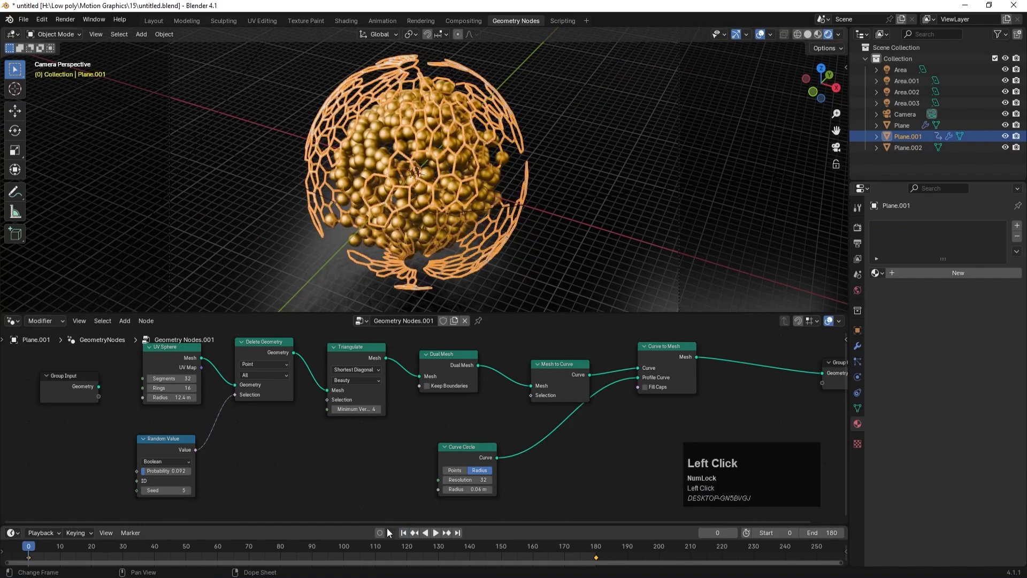
pyautogui.click(177, 490)
pyautogui.write('6')
pyautogui.press('Return')
pyautogui.rightClick(177, 489)
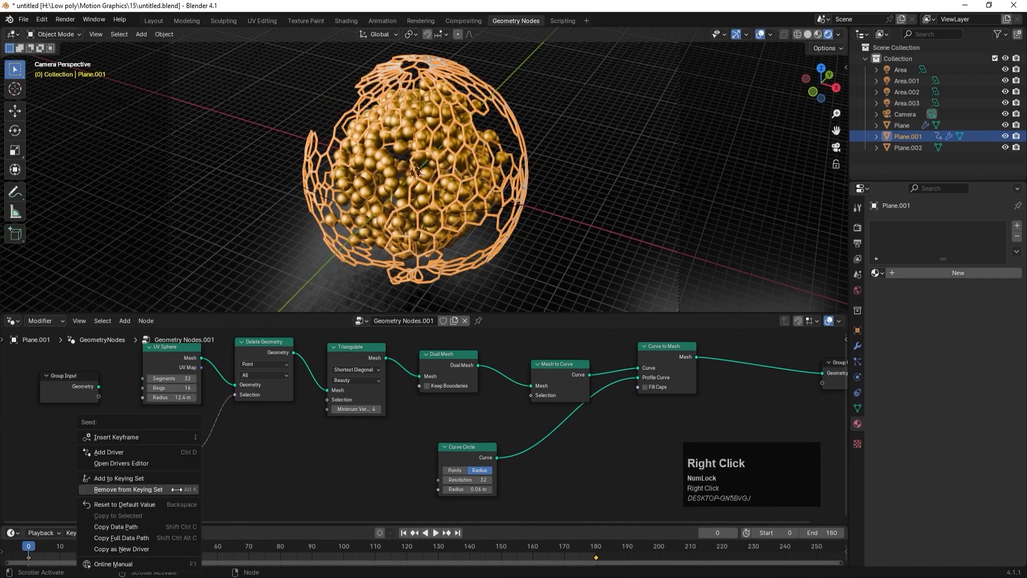
pyautogui.click(126, 437)
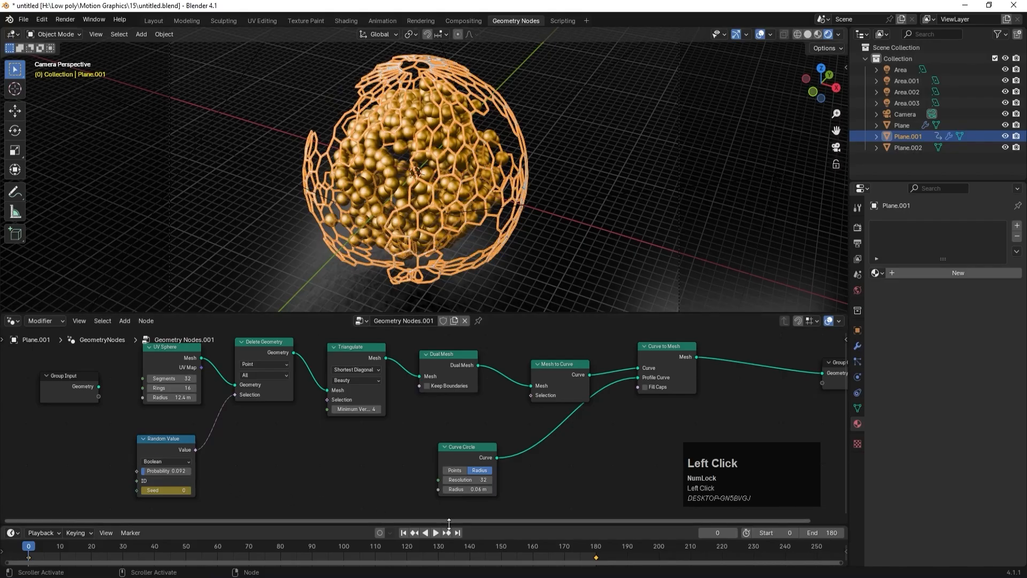
# - Keyframe the Random Value seed at 20 on the last frame, 180
pyautogui.click(459, 533)
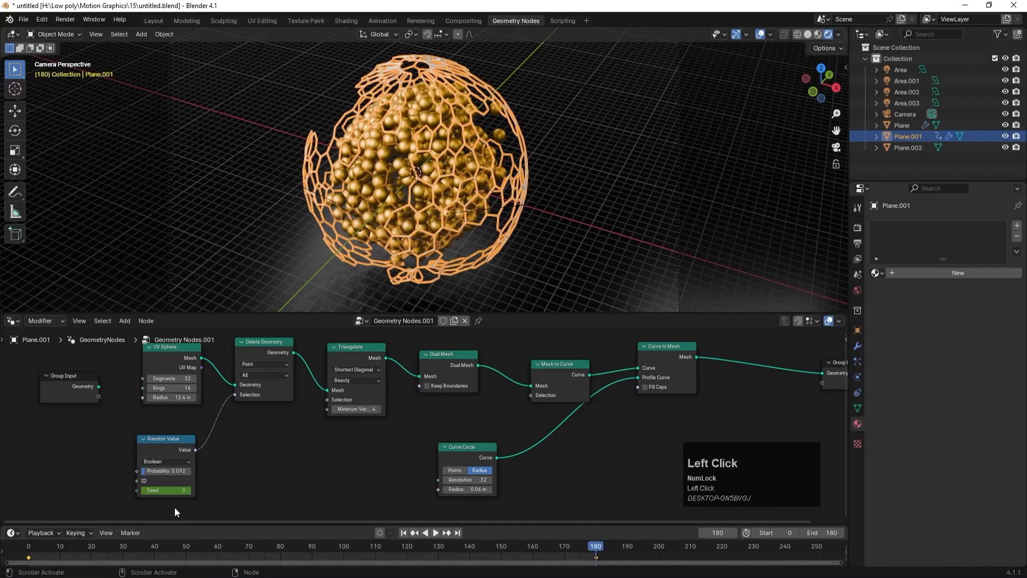
pyautogui.click(175, 490)
pyautogui.write('20')
pyautogui.press('Return')
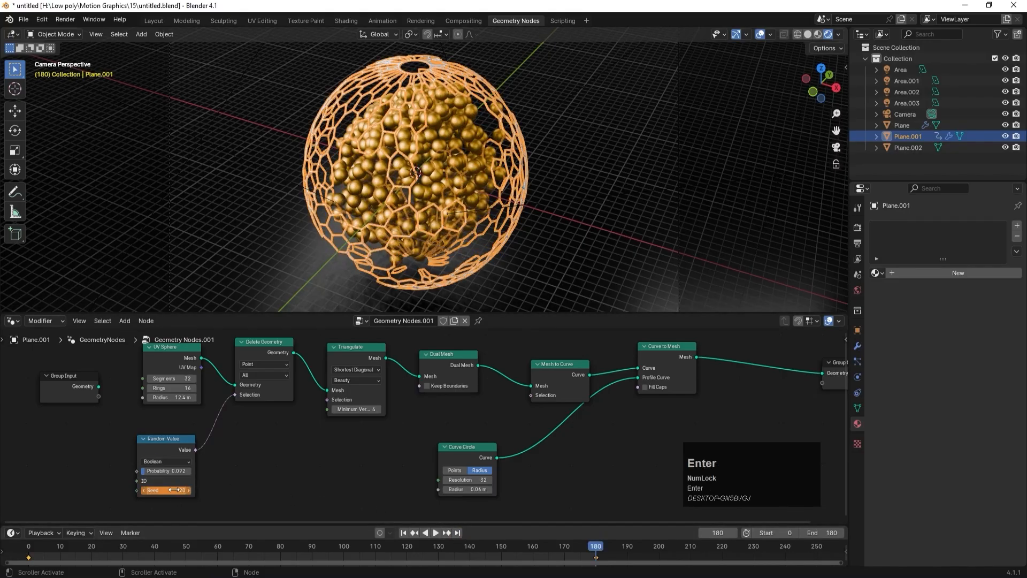
pyautogui.rightClick(174, 490)
pyautogui.click(158, 450)
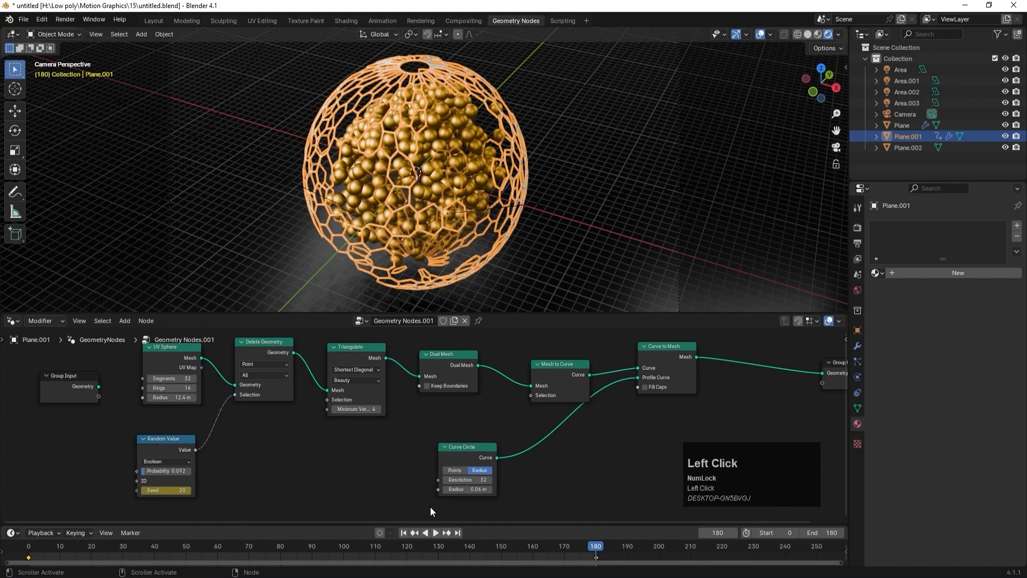
# - Play back the animation to check the cage's changing seed, and return to the first frame
pyautogui.click(436, 533)
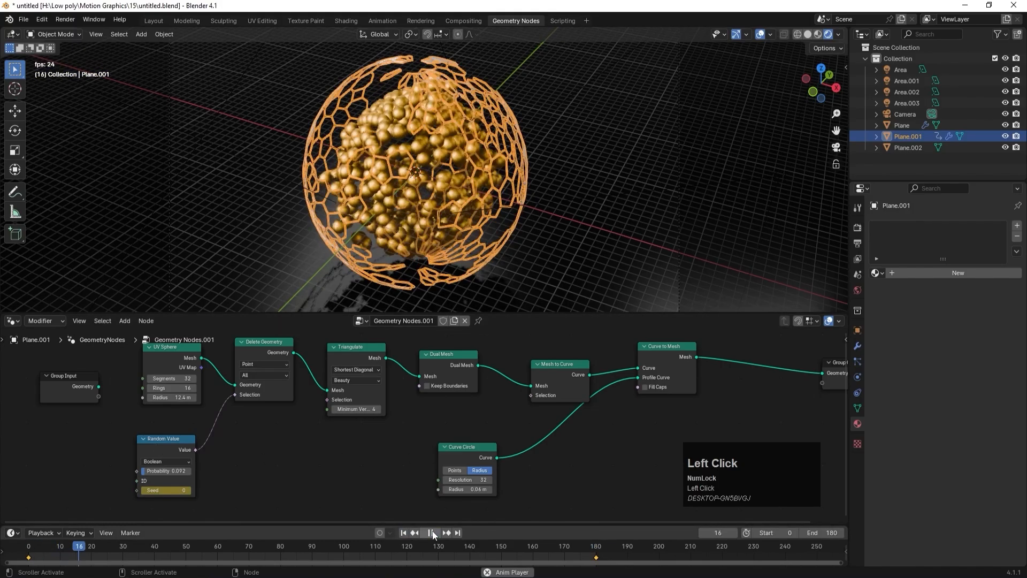
pyautogui.click(432, 532)
pyautogui.click(611, 211)
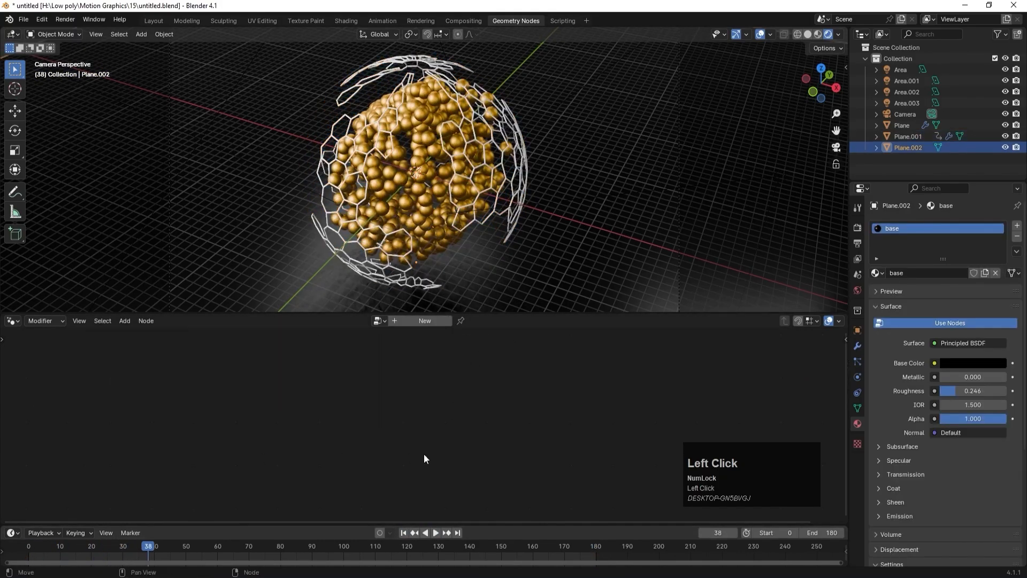
pyautogui.click(436, 533)
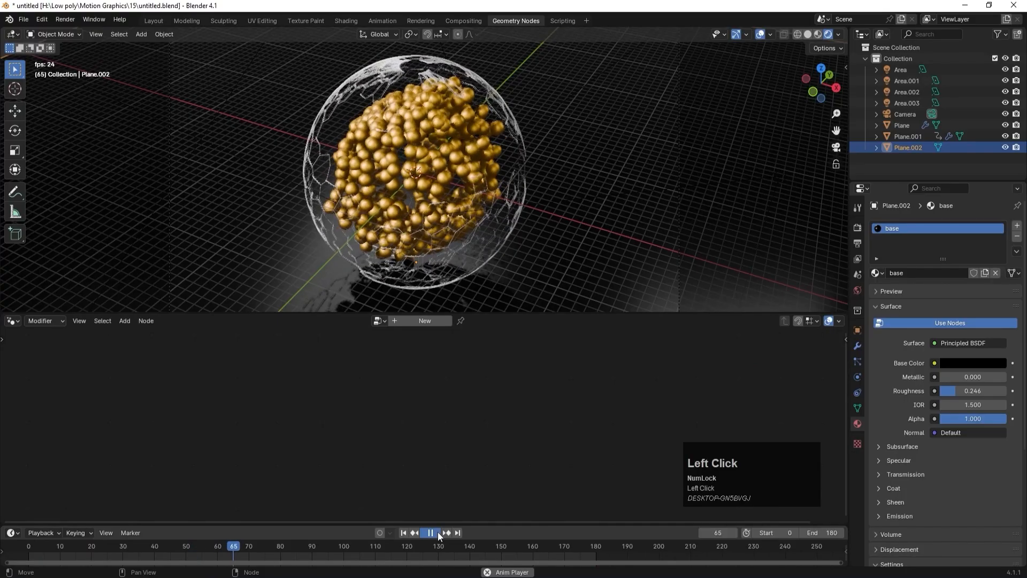
pyautogui.click(438, 532)
pyautogui.click(404, 533)
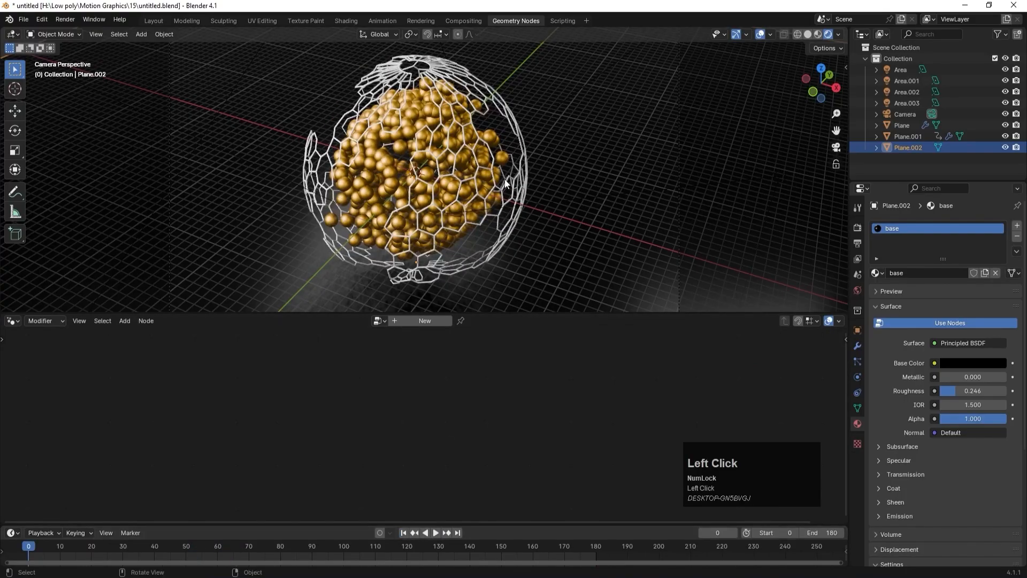
# - Set the radius of the cage's Curve Circle profile to 0.03 m and deselect the cage to check it
pyautogui.click(505, 184)
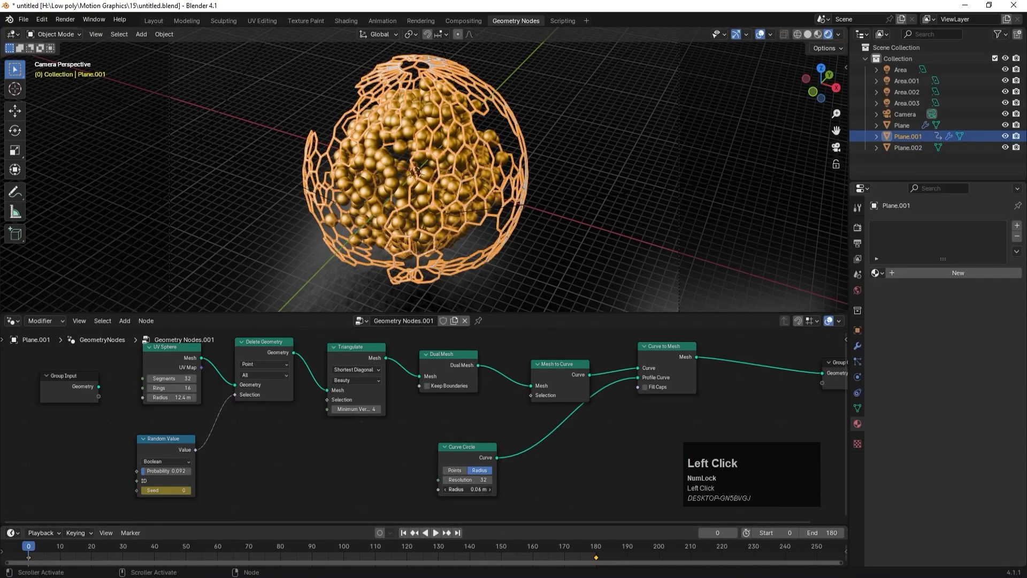
pyautogui.click(456, 489)
pyautogui.click(455, 489)
pyautogui.press('Return')
pyautogui.click(401, 484)
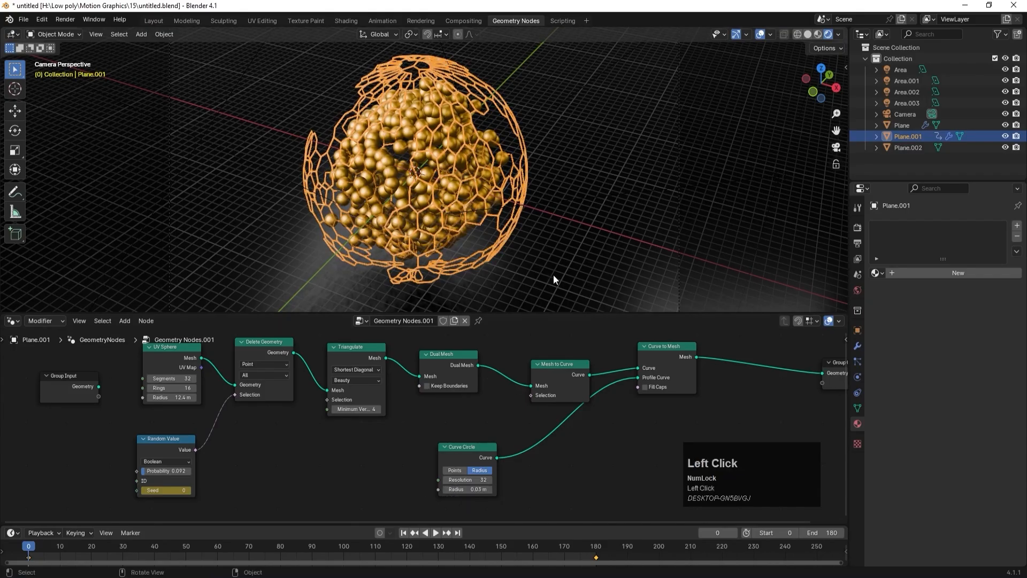
pyautogui.click(597, 186)
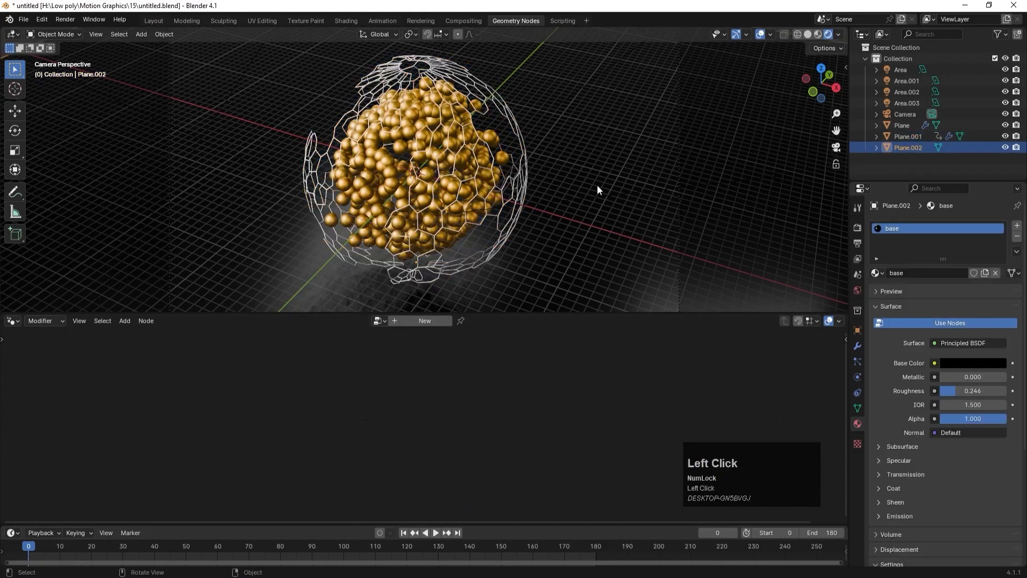
# - Insert a Set Material node between the cage's Curve to Mesh and Group Output nodes, and create a new material for the cage
pyautogui.click(522, 167)
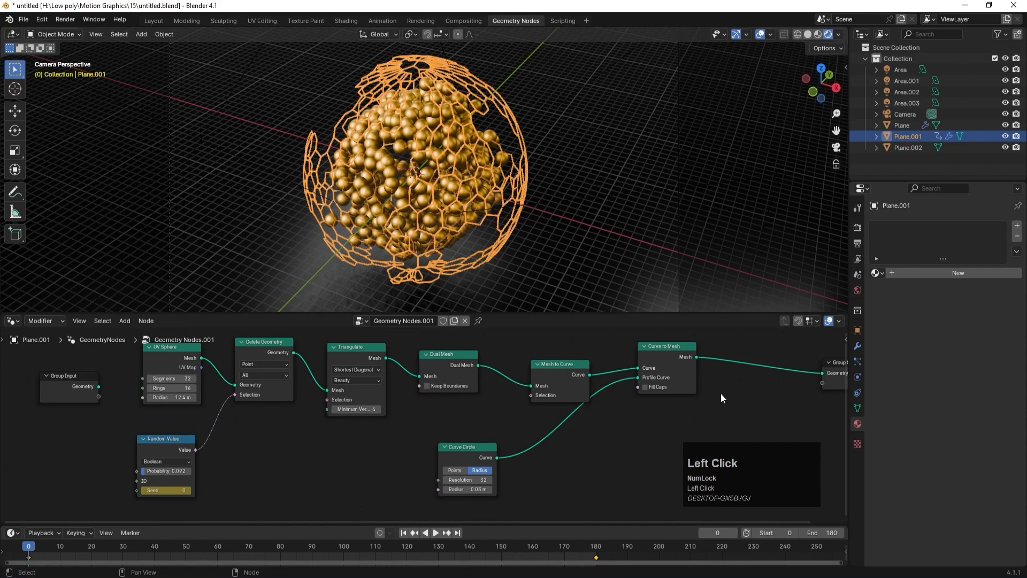
pyautogui.press('F3')
pyautogui.write('se')
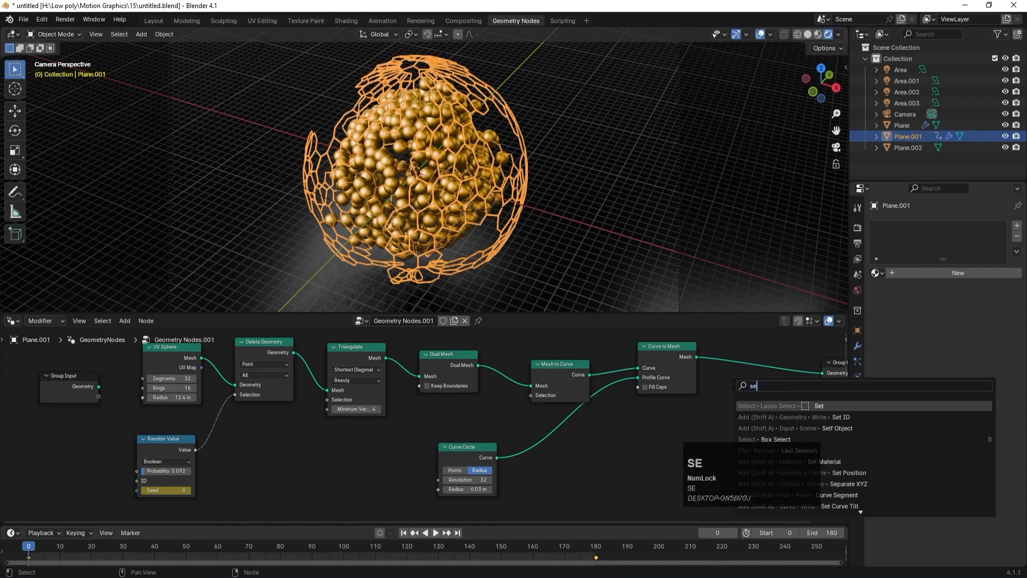
pyautogui.click(835, 462)
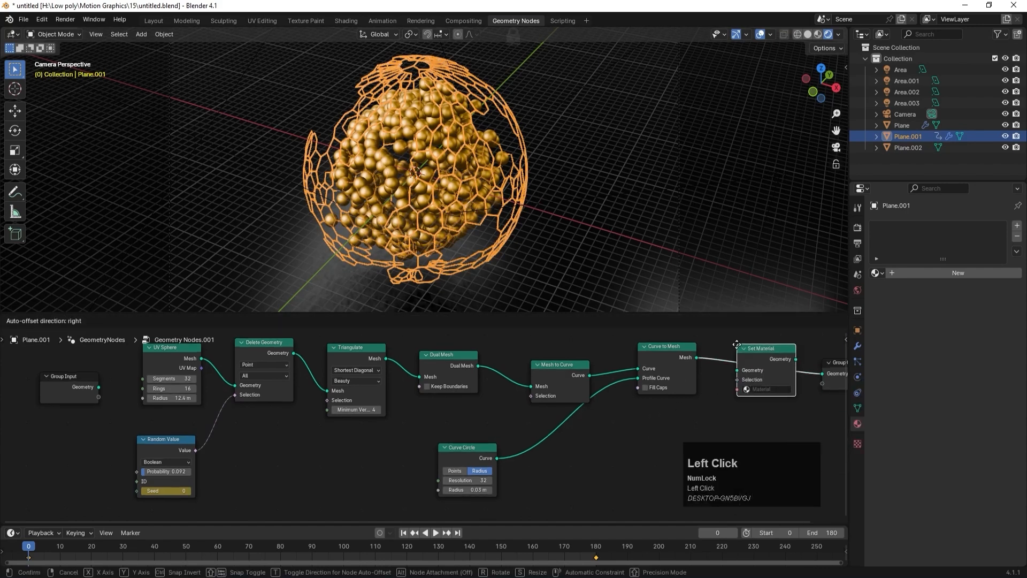
pyautogui.click(760, 369)
pyautogui.click(932, 273)
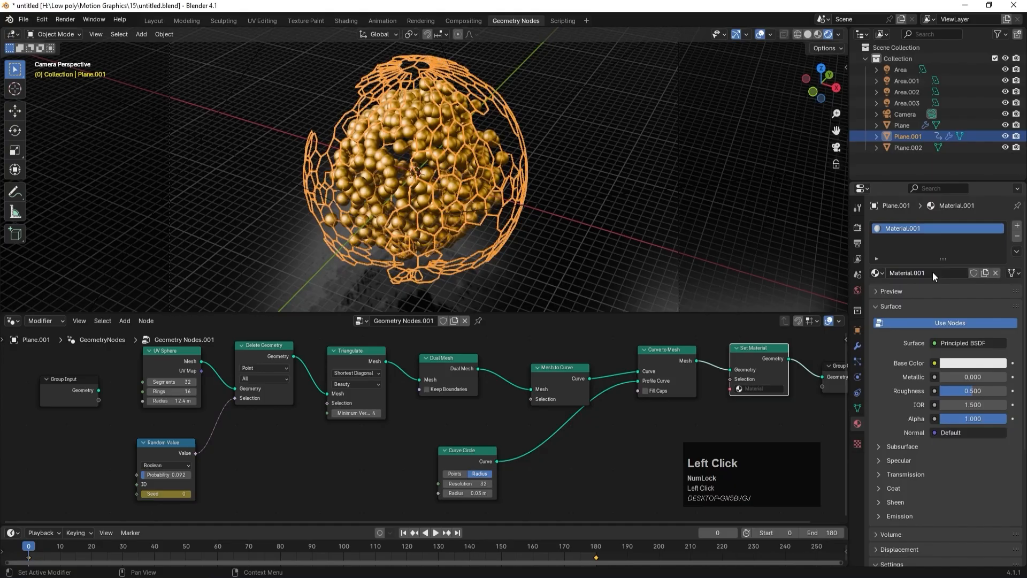
# - Give the cage's new material a bright blue base color and rename it "blue"
pyautogui.click(958, 364)
pyautogui.click(941, 223)
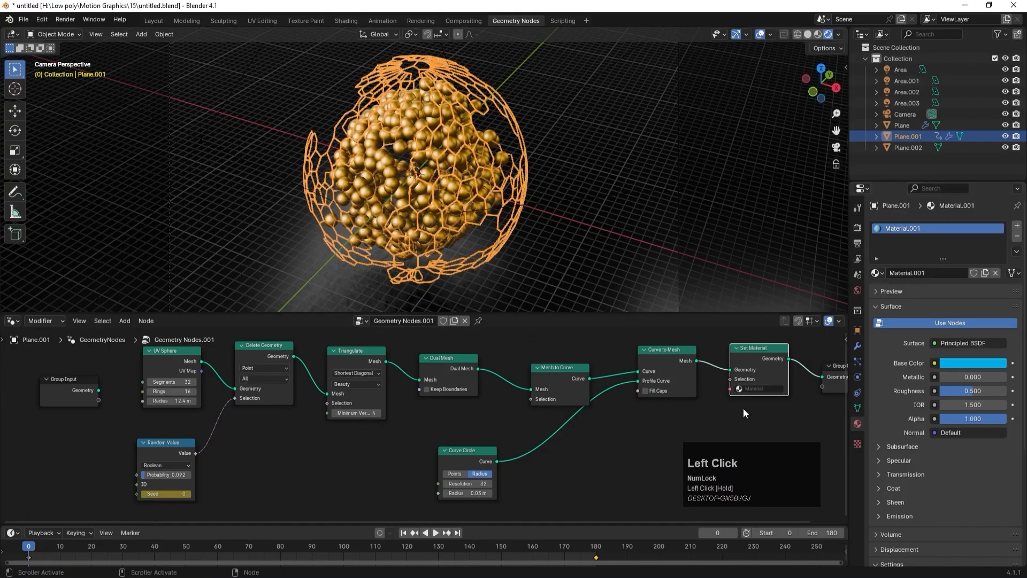
pyautogui.doubleClick(909, 228)
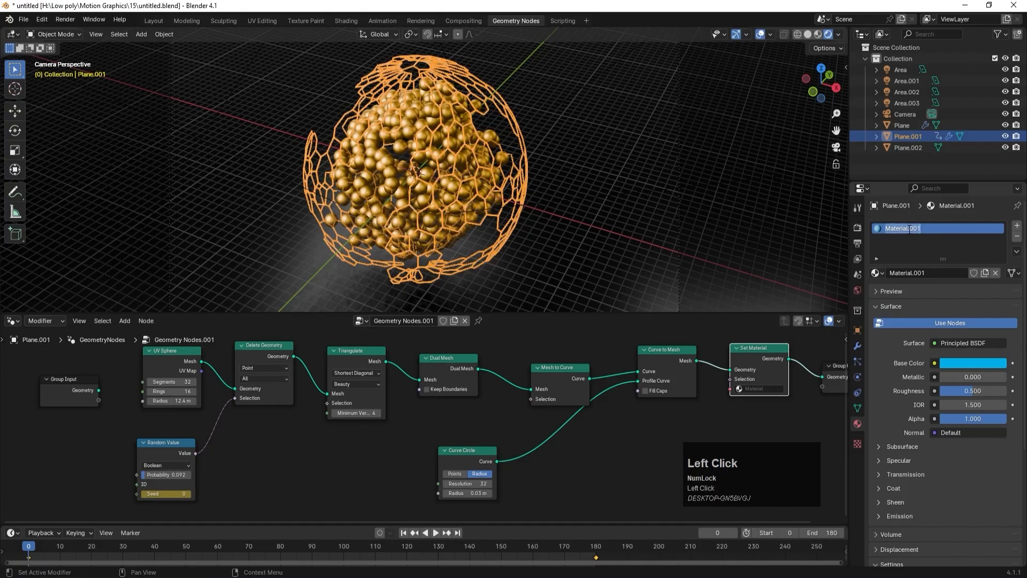
pyautogui.write('blue')
pyautogui.press('Return')
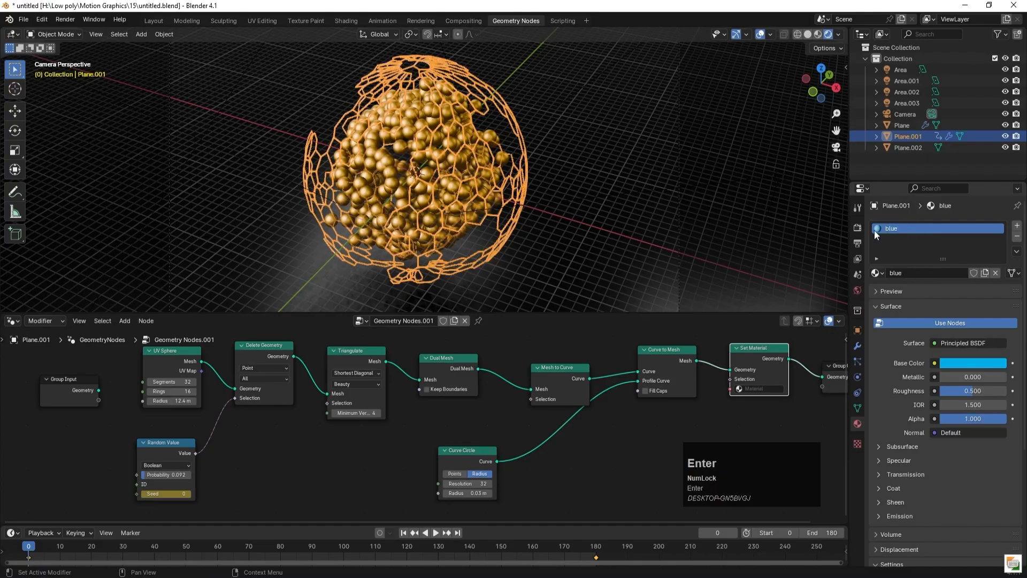
# - Assign the "blue" material in the cage's Set Material node and deselect the cage to check its color
pyautogui.click(759, 389)
pyautogui.click(759, 412)
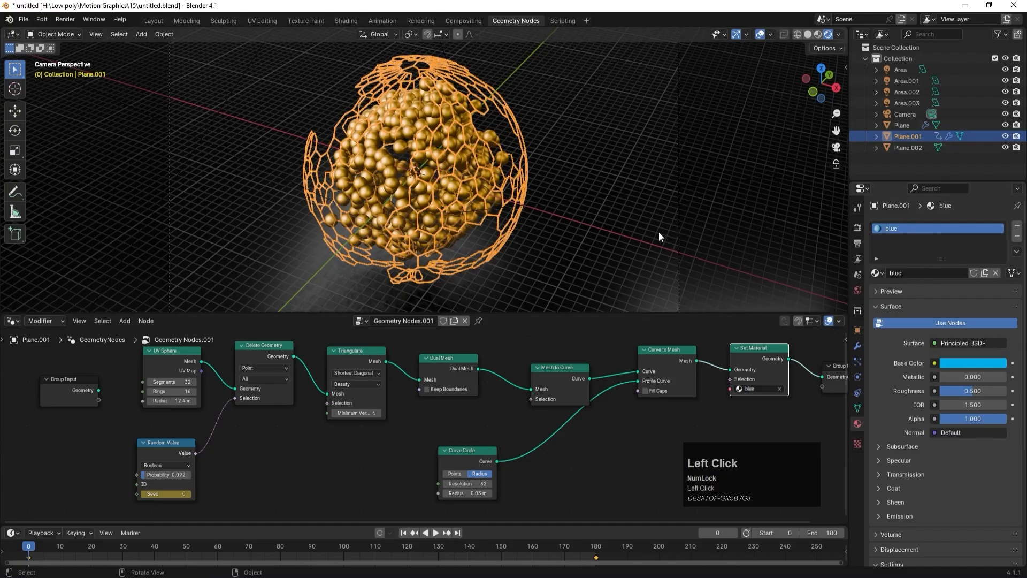
pyautogui.click(659, 232)
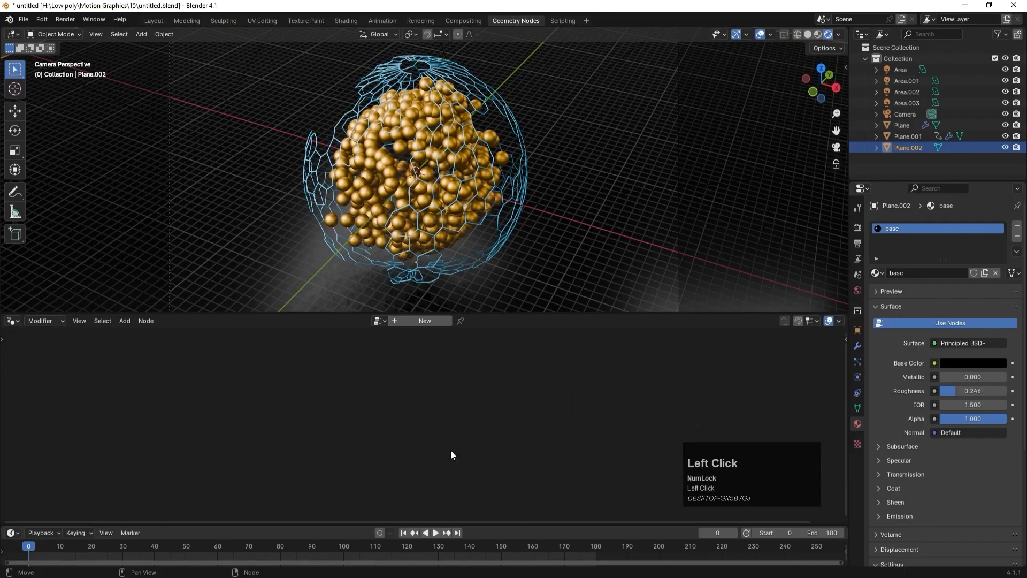
# - Give the cage's blue material a bright cyan-blue emission color (hue about 0.543) with an emission strength of 10
pyautogui.click(515, 179)
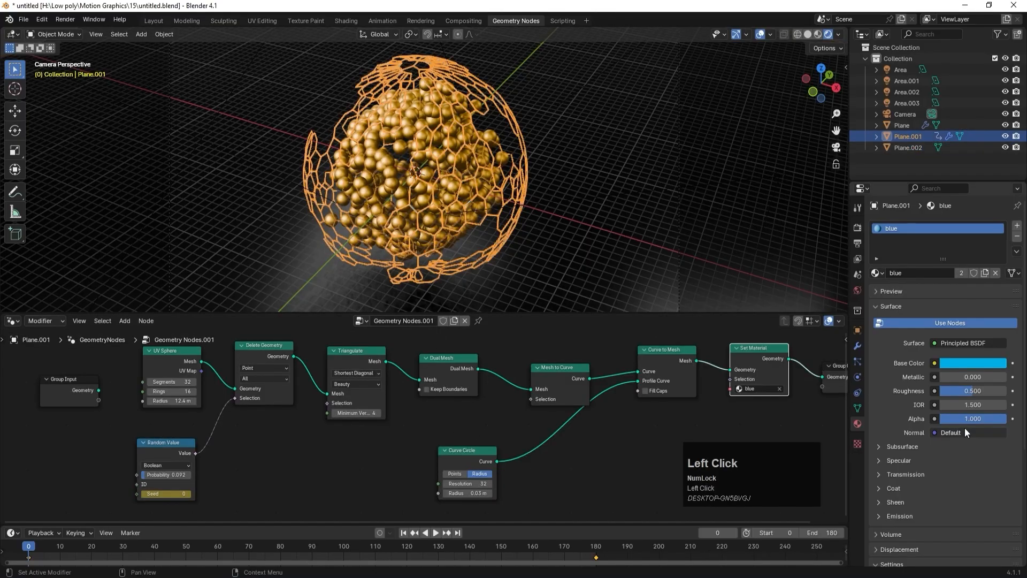
pyautogui.click(879, 514)
pyautogui.click(958, 532)
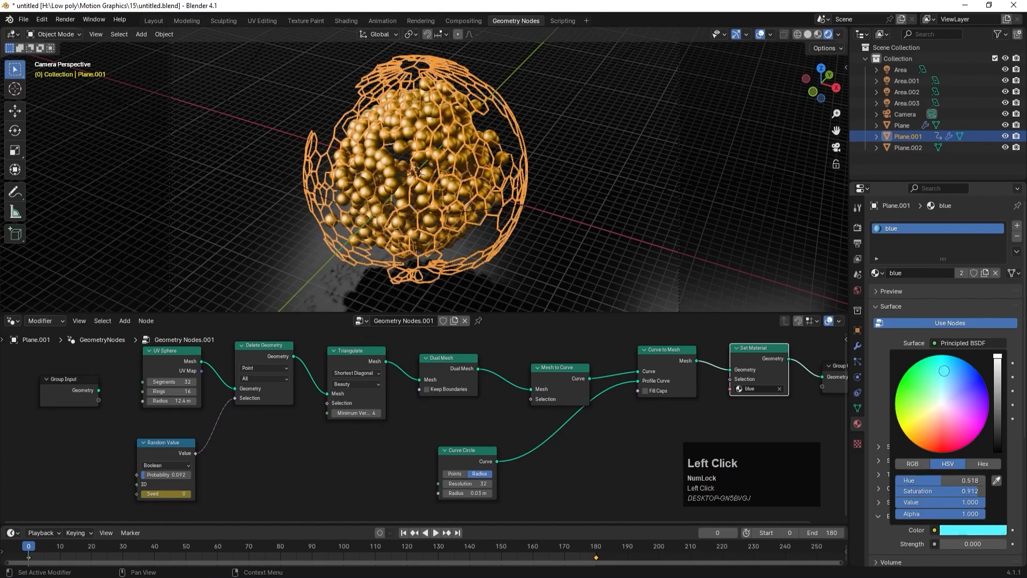
pyautogui.moveTo(949, 359); pyautogui.dragTo(949, 357)
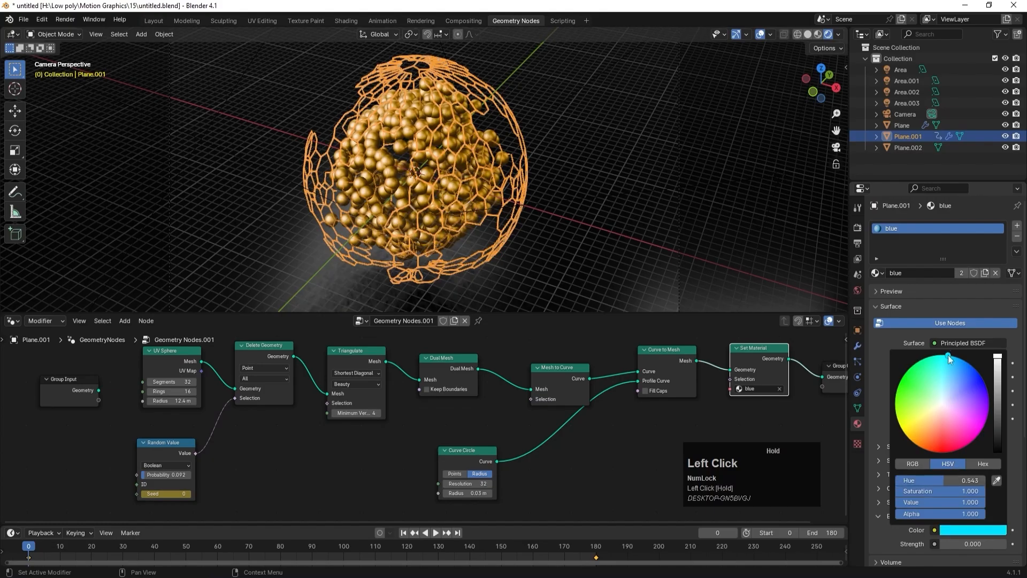
pyautogui.click(953, 543)
pyautogui.write('10')
pyautogui.press('Return')
pyautogui.click(505, 156)
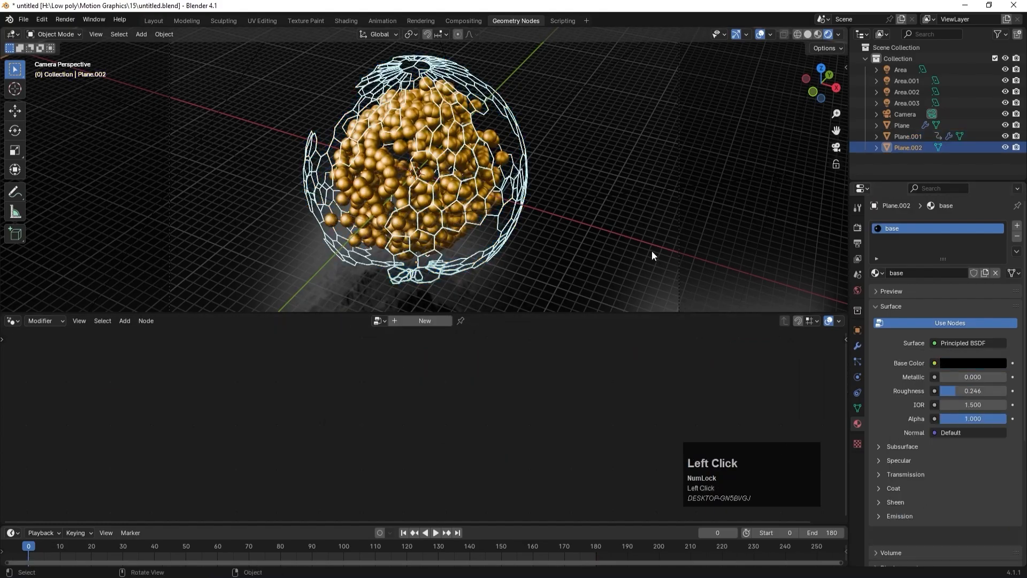
# - Enable Bloom for the EEVEE render and deselect the cage to check its glow
pyautogui.click(524, 170)
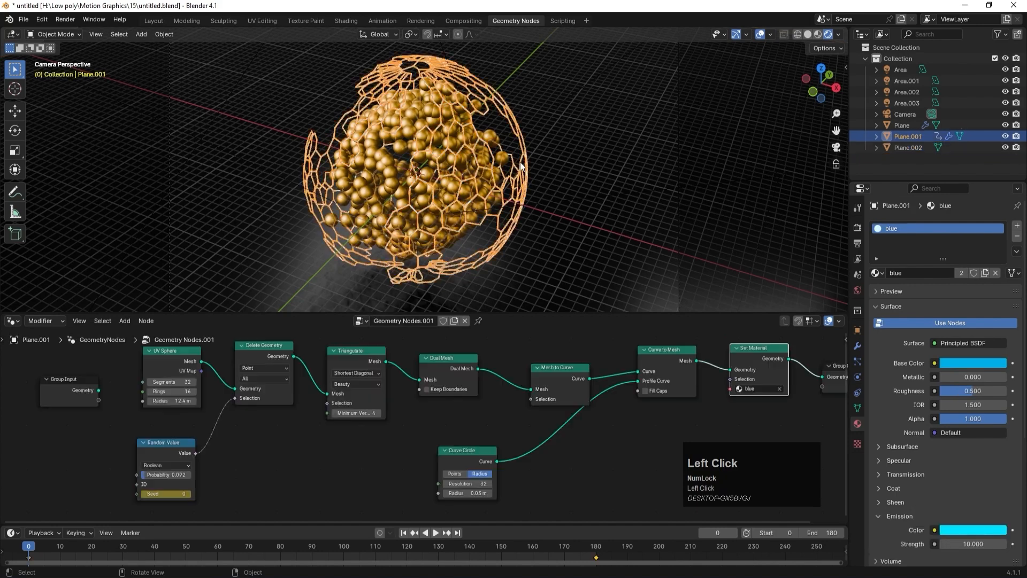
pyautogui.click(857, 228)
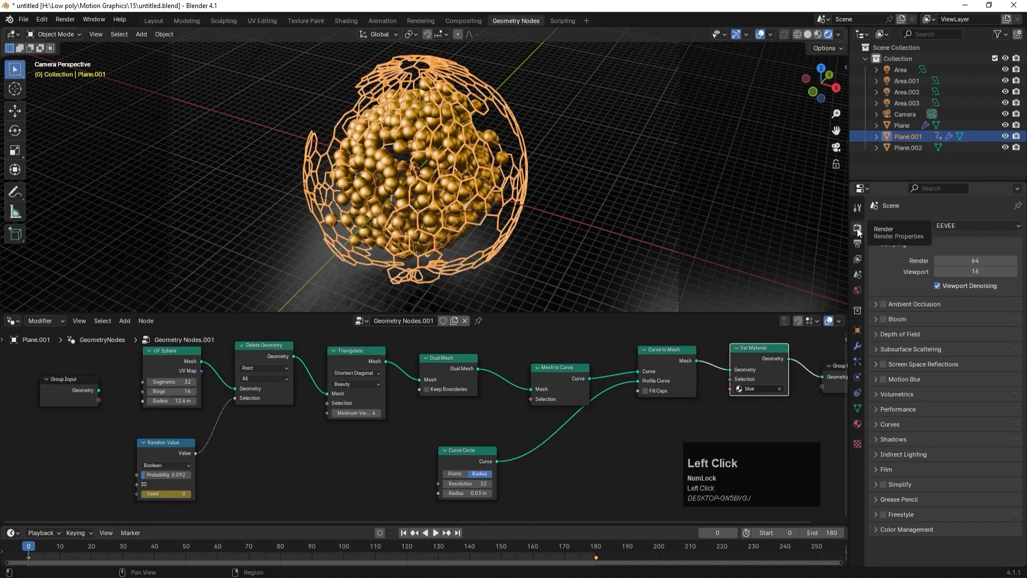
pyautogui.click(883, 320)
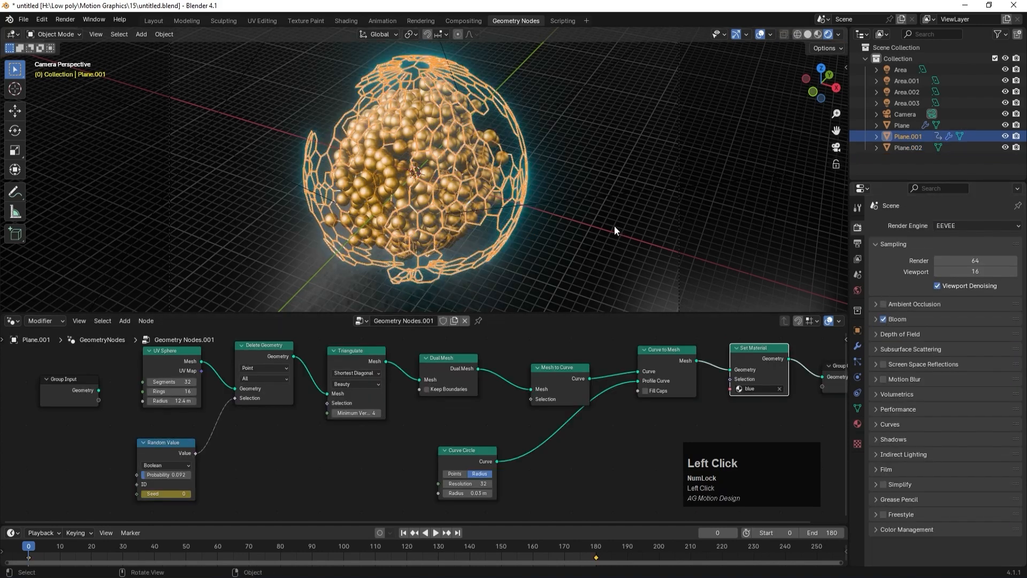
pyautogui.click(614, 281)
# - Play back the glowing cage animation, switch to the Layout workspace to watch it larger, and return to the first frame
pyautogui.click(434, 533)
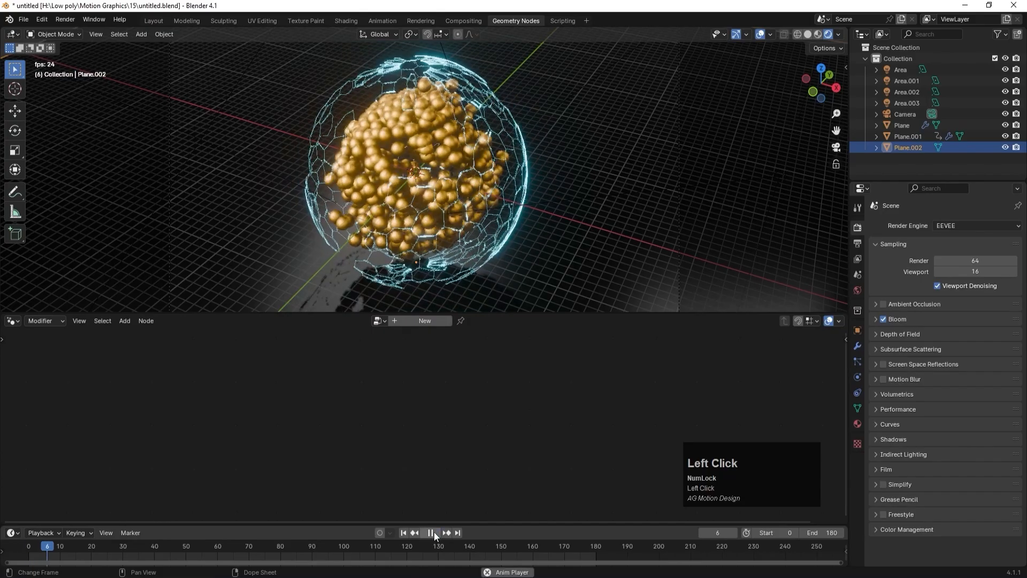
pyautogui.click(405, 533)
pyautogui.click(153, 20)
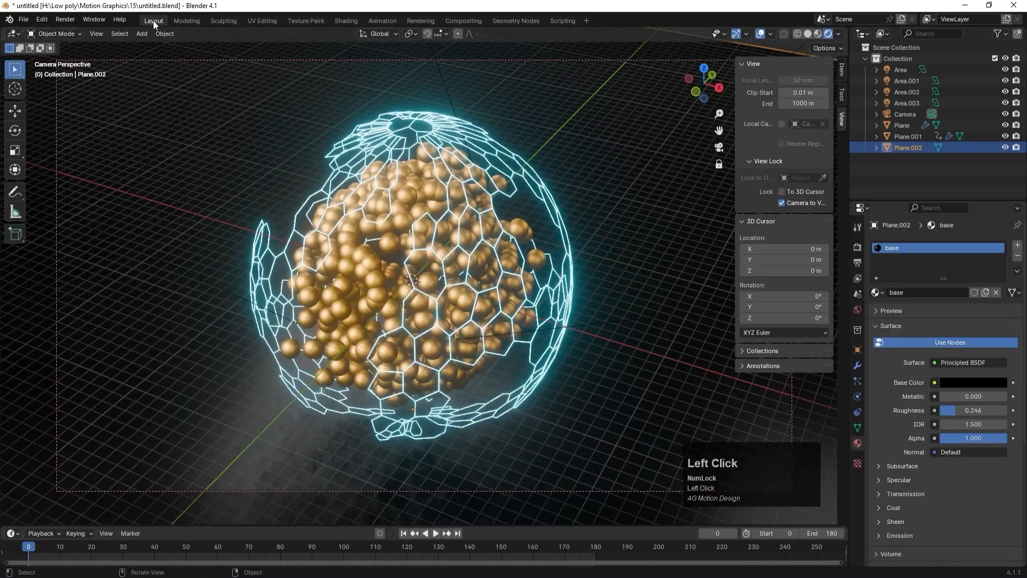
pyautogui.click(436, 534)
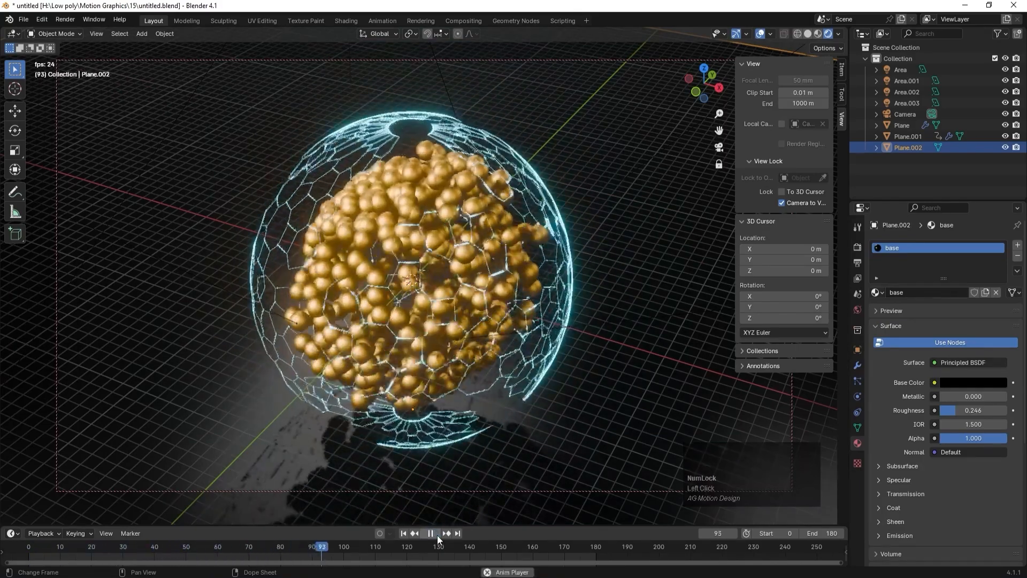
pyautogui.click(438, 535)
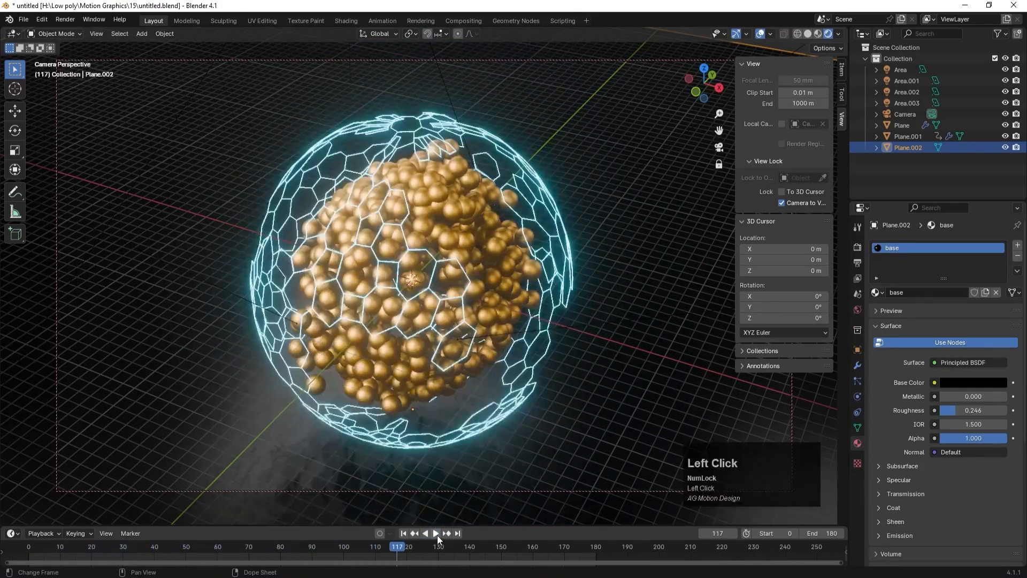
pyautogui.click(404, 534)
# - Enable Depth of Field on the camera and set its aperture F-Stop to 0.2
pyautogui.click(908, 114)
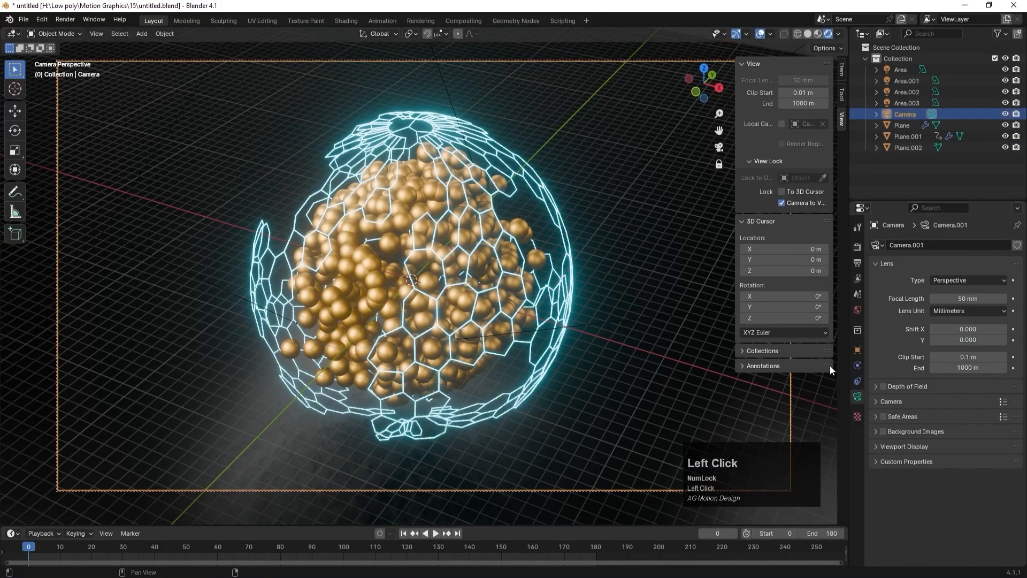
pyautogui.click(883, 386)
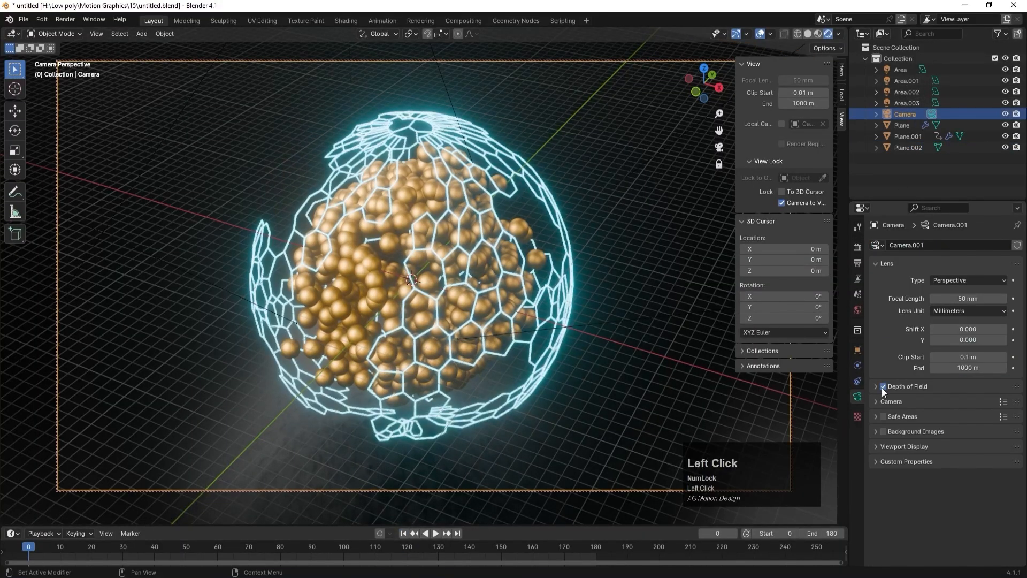
pyautogui.click(876, 386)
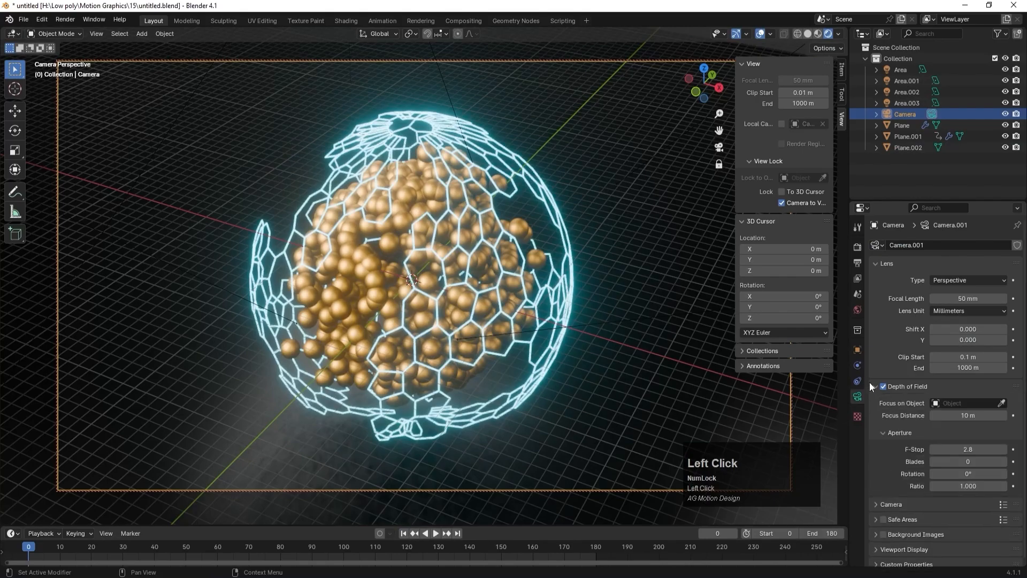
pyautogui.click(967, 448)
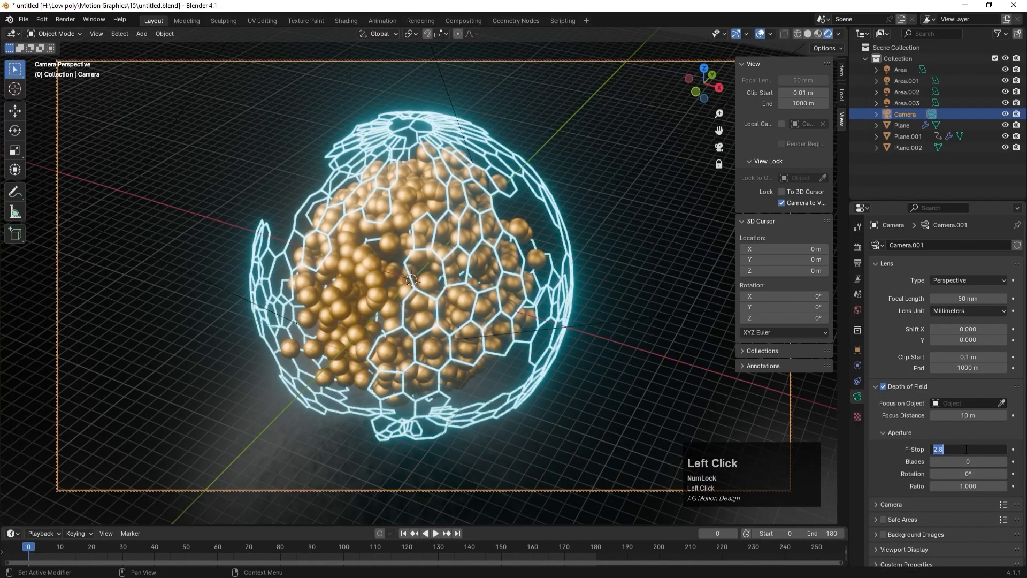
pyautogui.write('.')
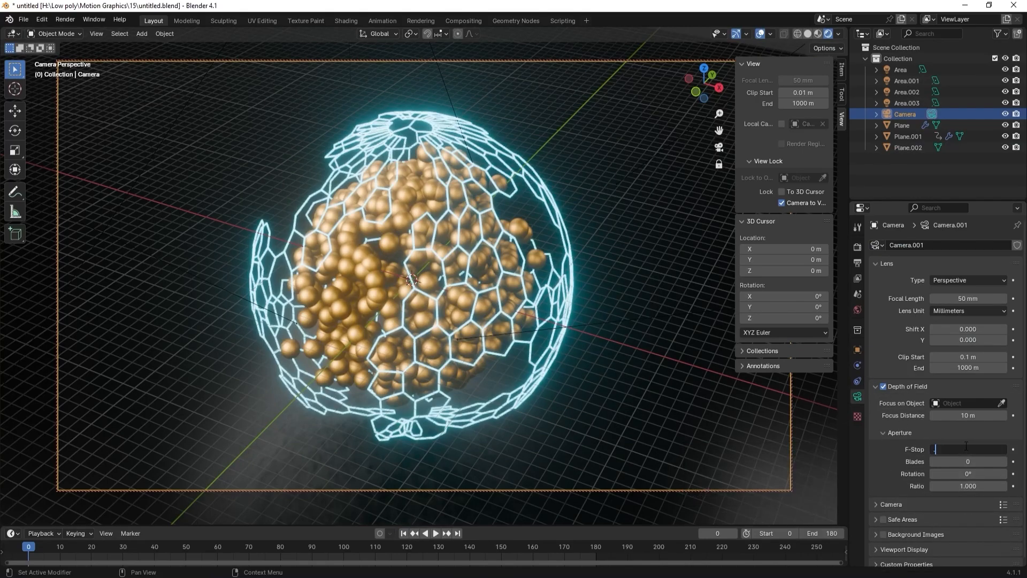
pyautogui.write('2')
pyautogui.press('Return')
# - Try increasing the camera's focus distance gradually, then at 45 m and 50 m
pyautogui.moveTo(969, 416); pyautogui.dragTo(988, 415)
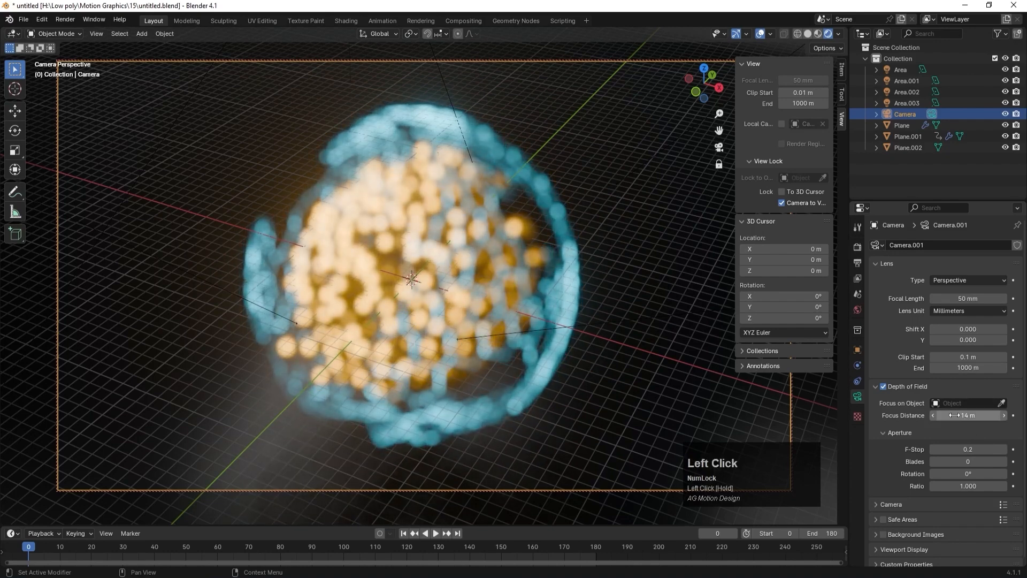
pyautogui.moveTo(953, 415)
pyautogui.mouseDown()
pyautogui.moveTo(998, 416)
pyautogui.moveTo(962, 415)
pyautogui.mouseUp()
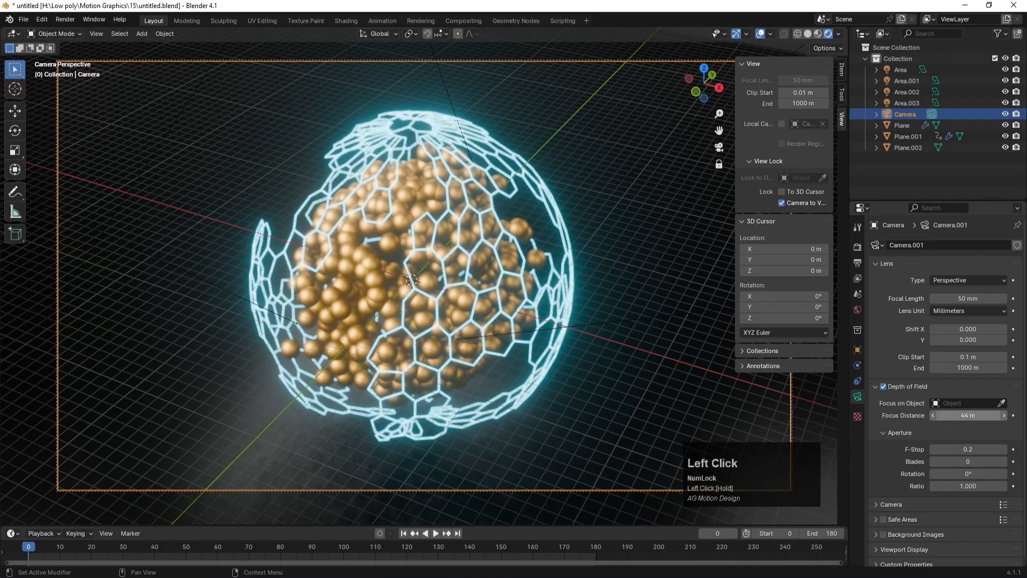
pyautogui.click(962, 415)
pyautogui.write('45')
pyautogui.press('Return')
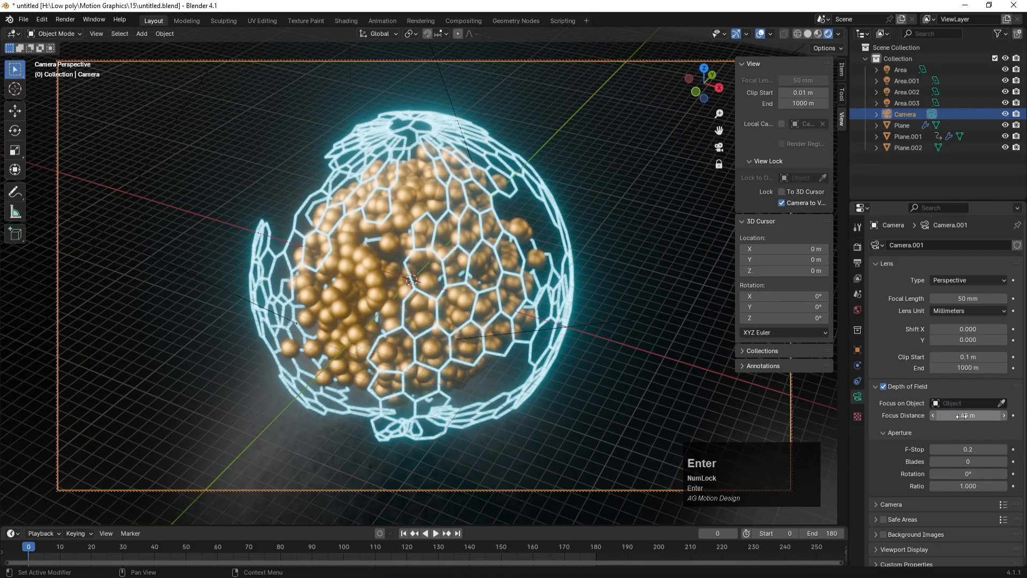
pyautogui.click(969, 415)
pyautogui.write('50')
pyautogui.press('Return')
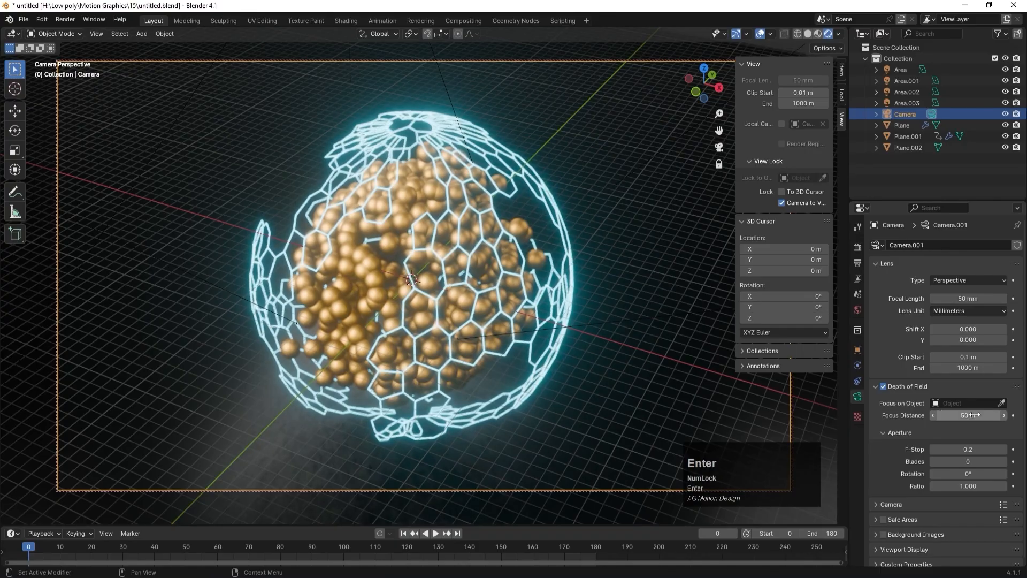
# - Try camera focus distances of 80 m, 120 m and 150 m
pyautogui.click(969, 415)
pyautogui.click(976, 415)
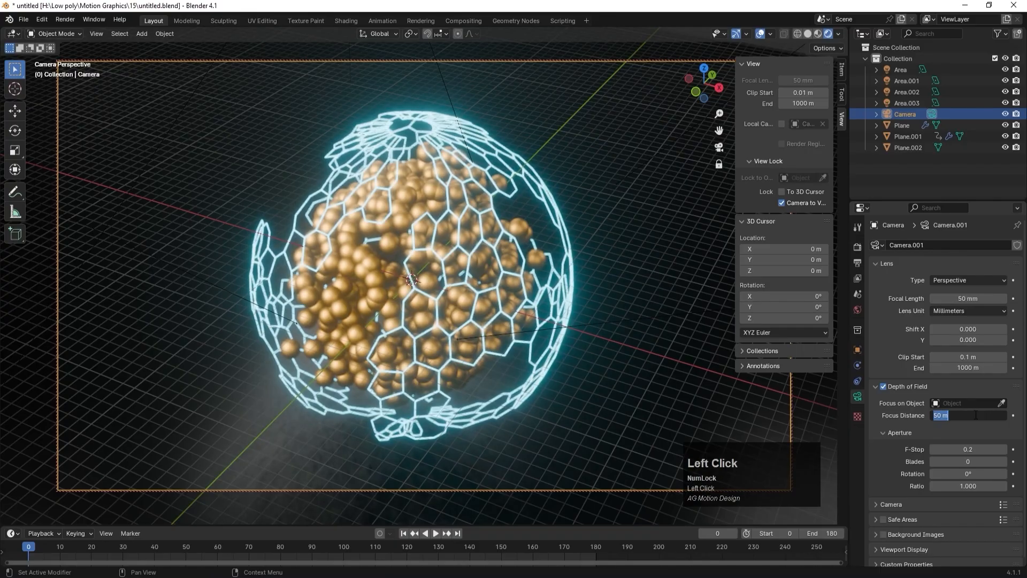
pyautogui.write('80')
pyautogui.press('Return')
pyautogui.moveTo(971, 415)
pyautogui.mouseDown()
pyautogui.moveTo(987, 415)
pyautogui.moveTo(963, 413)
pyautogui.mouseUp()
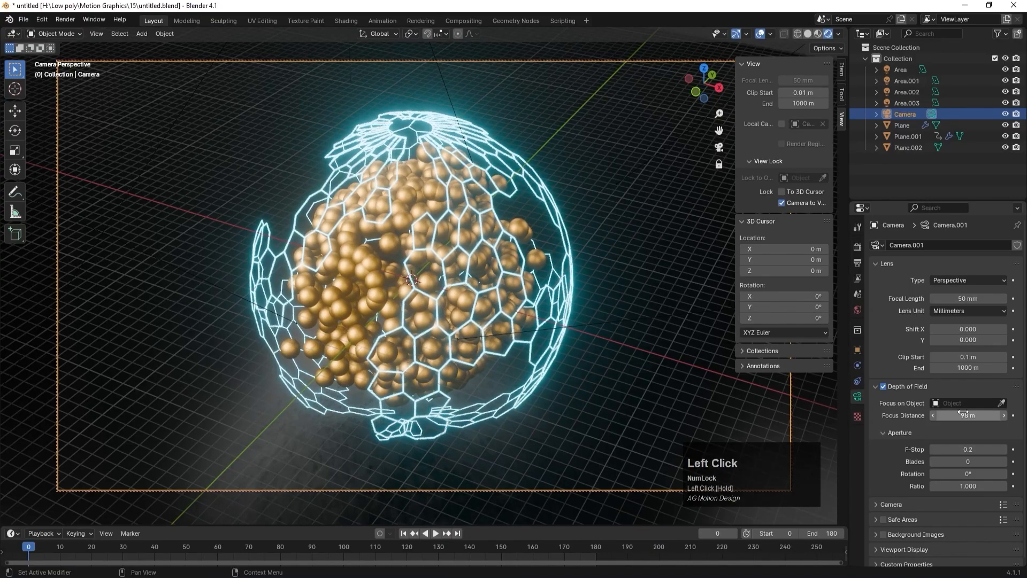
pyautogui.click(963, 415)
pyautogui.write('120')
pyautogui.press('Return')
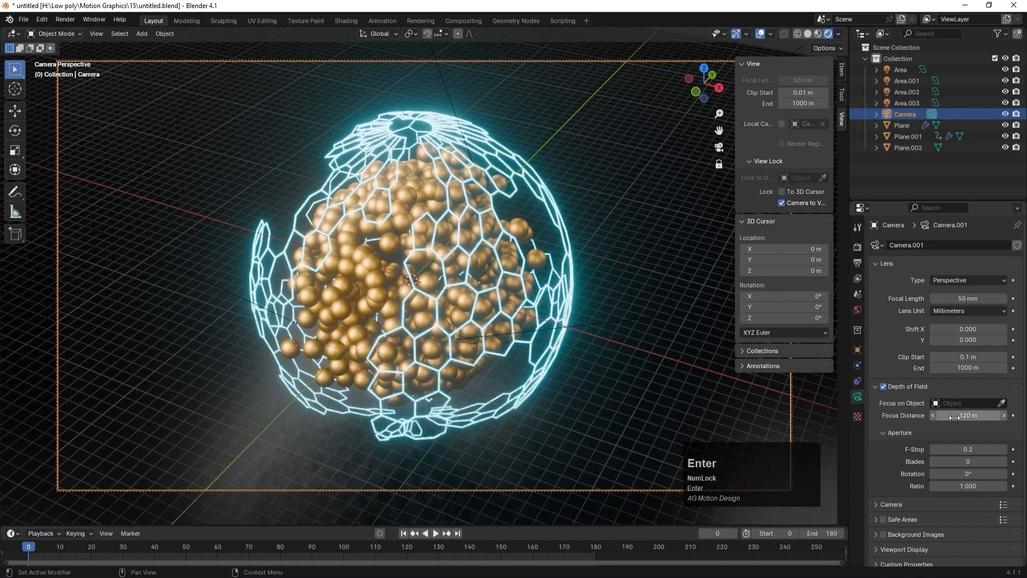
pyautogui.click(954, 416)
pyautogui.write('150')
pyautogui.press('Return')
# - Try camera focus distances of 180 m, 250 m and 500 m
pyautogui.click(956, 418)
pyautogui.write('18')
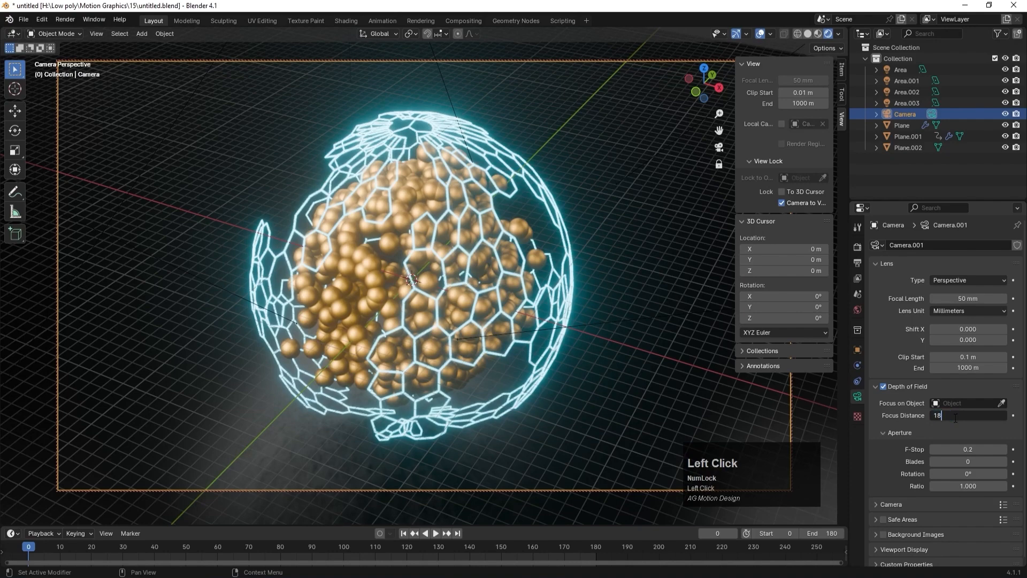
pyautogui.write('0')
pyautogui.press('Return')
pyautogui.click(955, 417)
pyautogui.write('250')
pyautogui.press('Return')
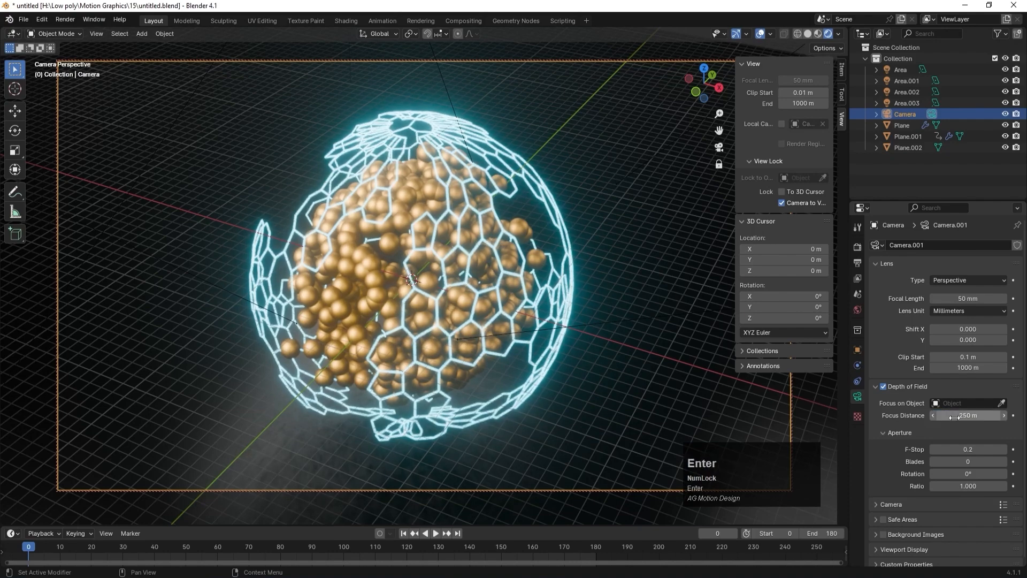
pyautogui.moveTo(954, 417); pyautogui.dragTo(956, 416)
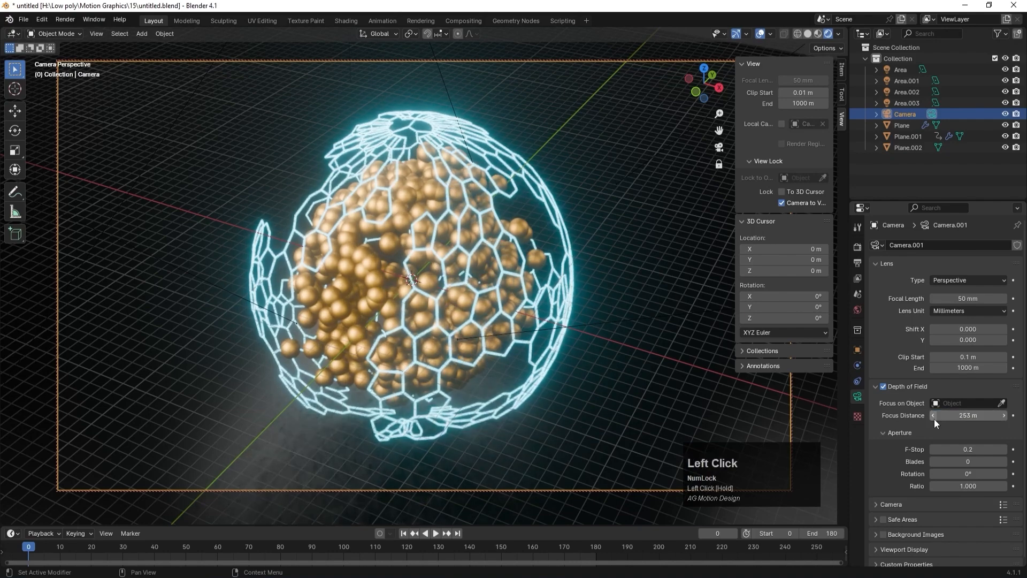
pyautogui.click(966, 415)
pyautogui.write('500')
pyautogui.press('Return')
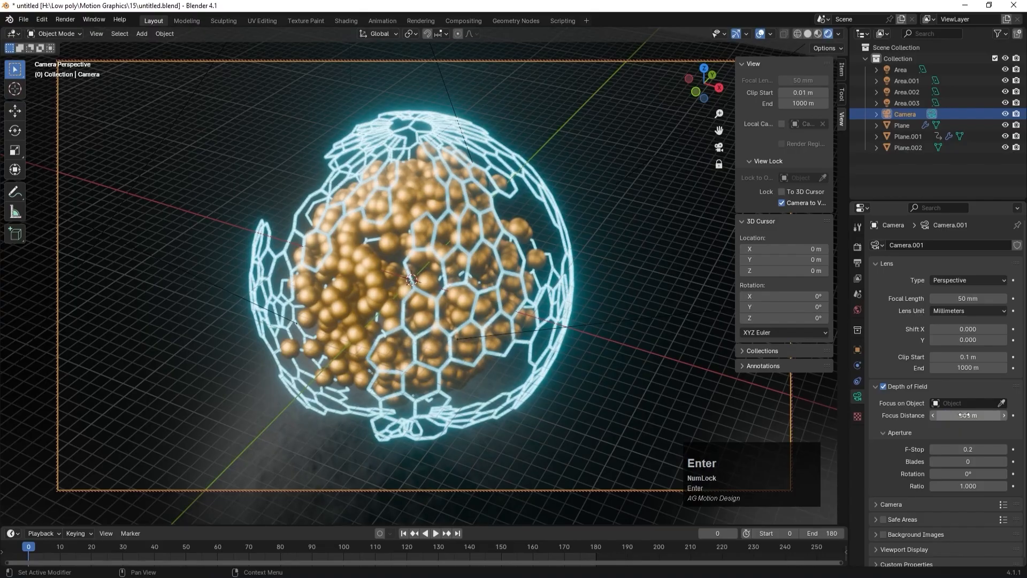
# - Try short camera focus distances of 1 m and 10 m to compare the blur
pyautogui.click(964, 415)
pyautogui.write('1')
pyautogui.press('Return')
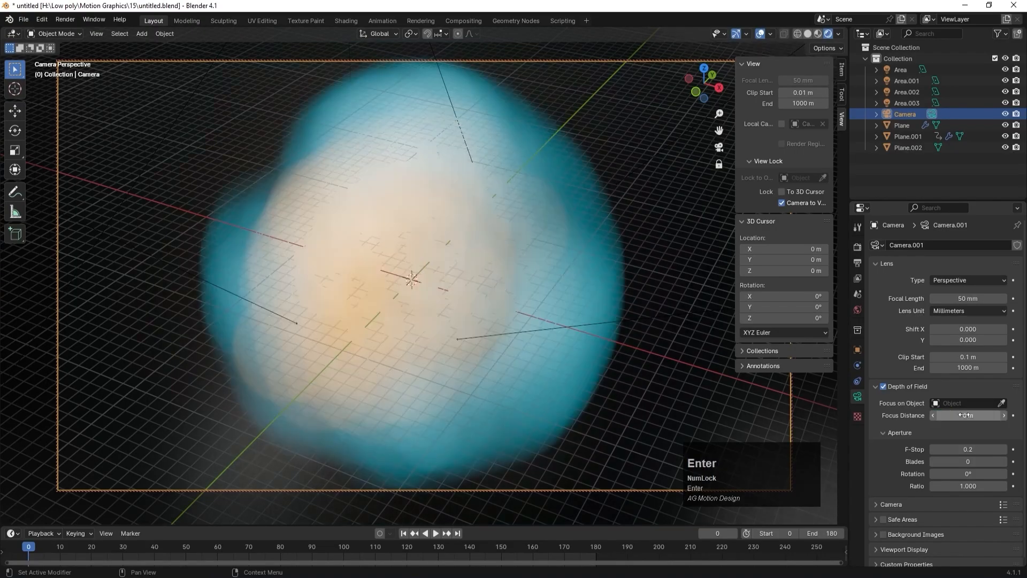
pyautogui.click(965, 415)
pyautogui.write('10')
pyautogui.press('Return')
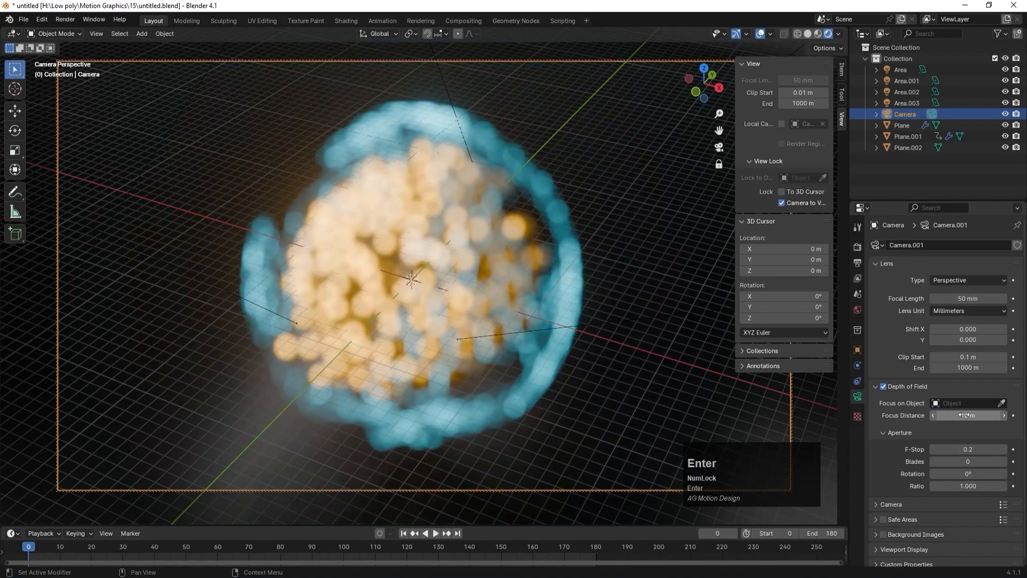
# - Set the camera's focus distance to 50 m and its aperture f-stop to 0.02
pyautogui.click(964, 414)
pyautogui.write('50')
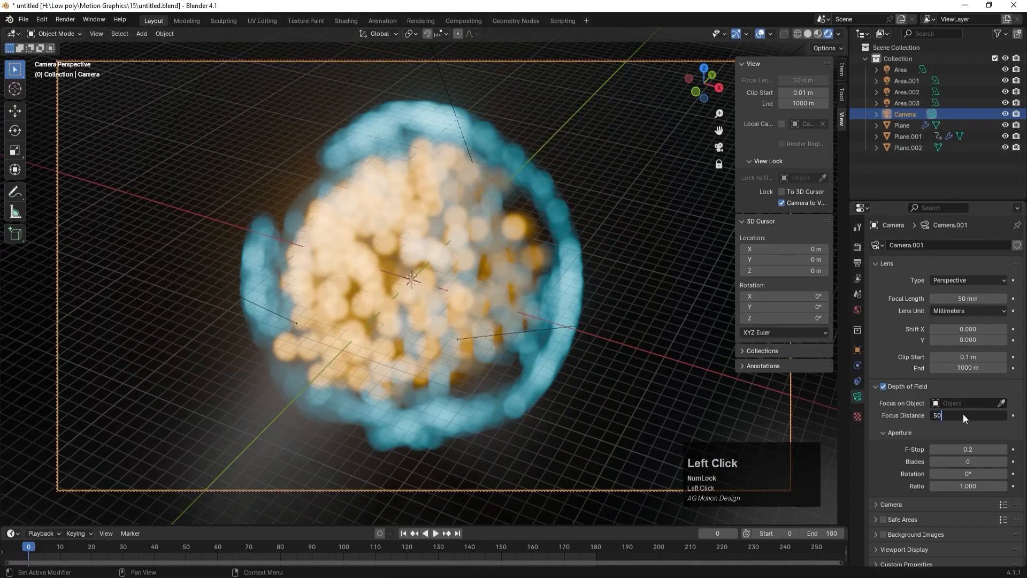
pyautogui.press('Return')
pyautogui.click(965, 415)
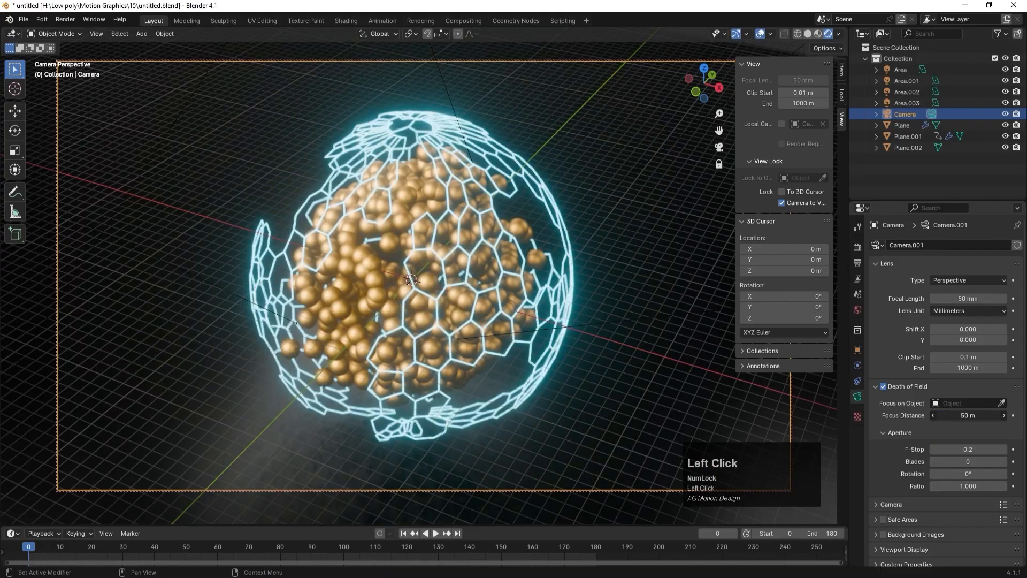
pyautogui.click(981, 446)
pyautogui.write('.')
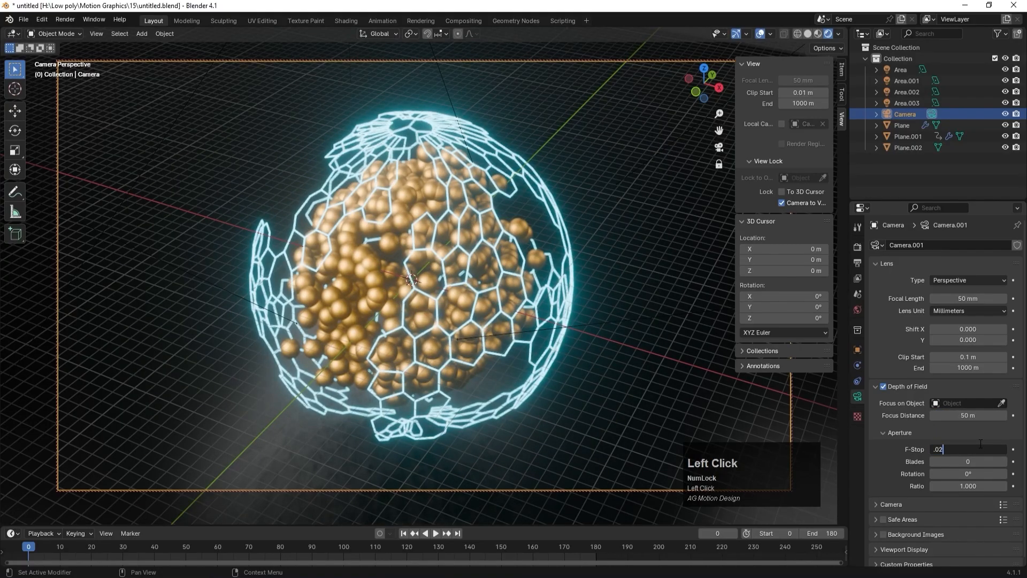
pyautogui.write('02')
pyautogui.press('Return')
# - Try camera focus distances of 100 m, 120 m, 150 m and 110 m
pyautogui.click(968, 415)
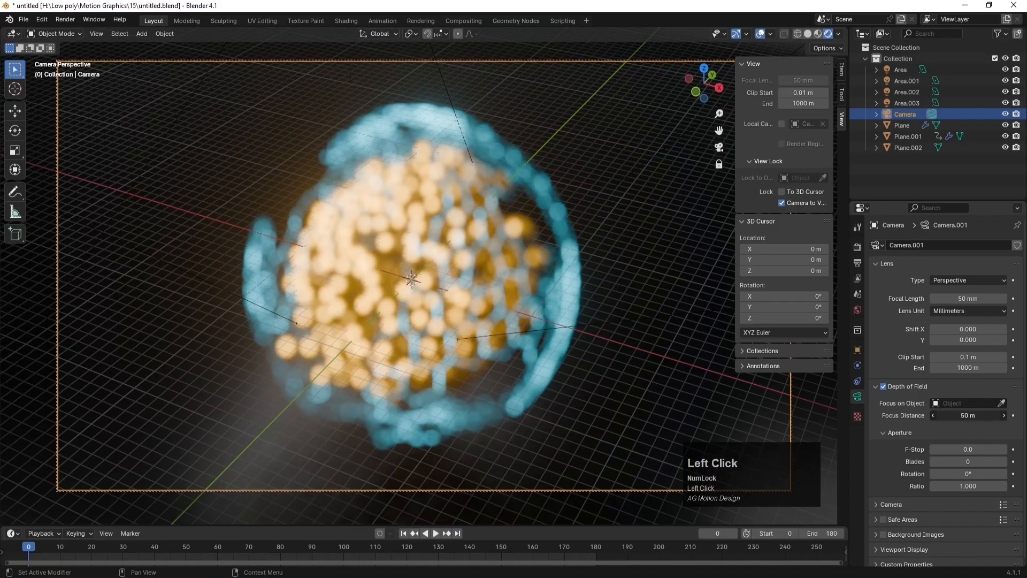
pyautogui.write('100')
pyautogui.press('Return')
pyautogui.click(961, 415)
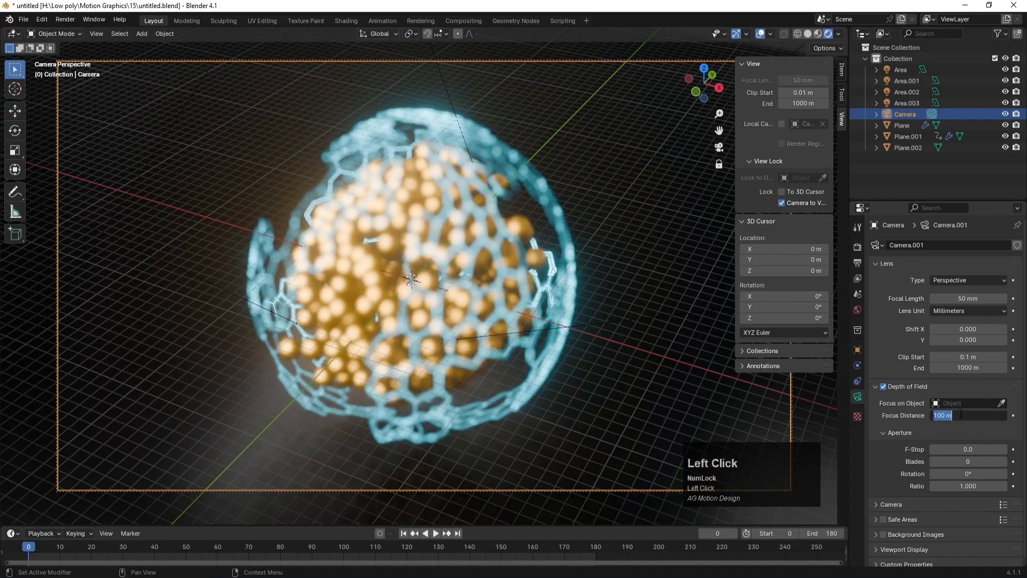
pyautogui.write('120')
pyautogui.press('Return')
pyautogui.click(961, 414)
pyautogui.write('1')
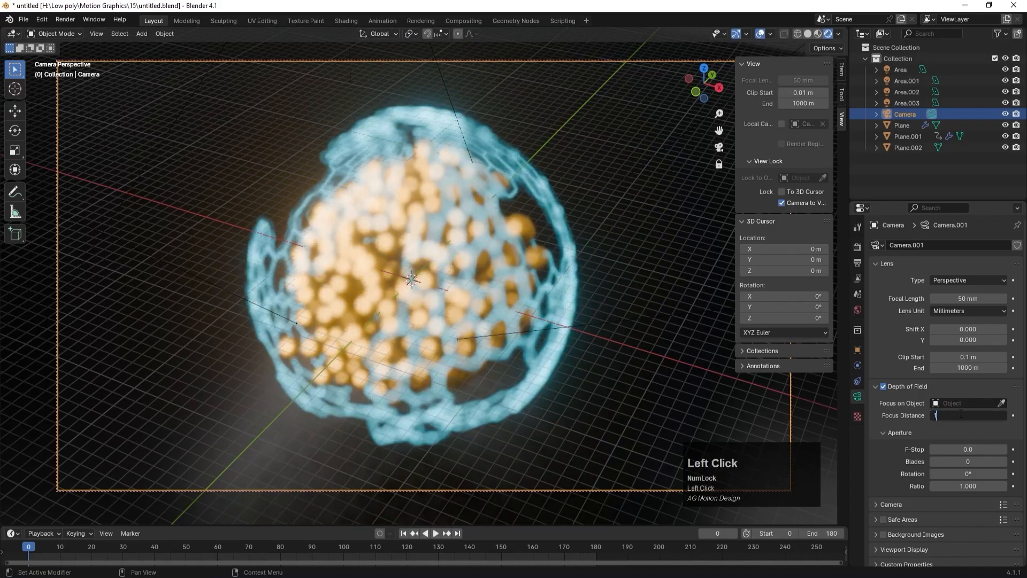
pyautogui.write('50')
pyautogui.press('Return')
pyautogui.click(961, 414)
pyautogui.write('1')
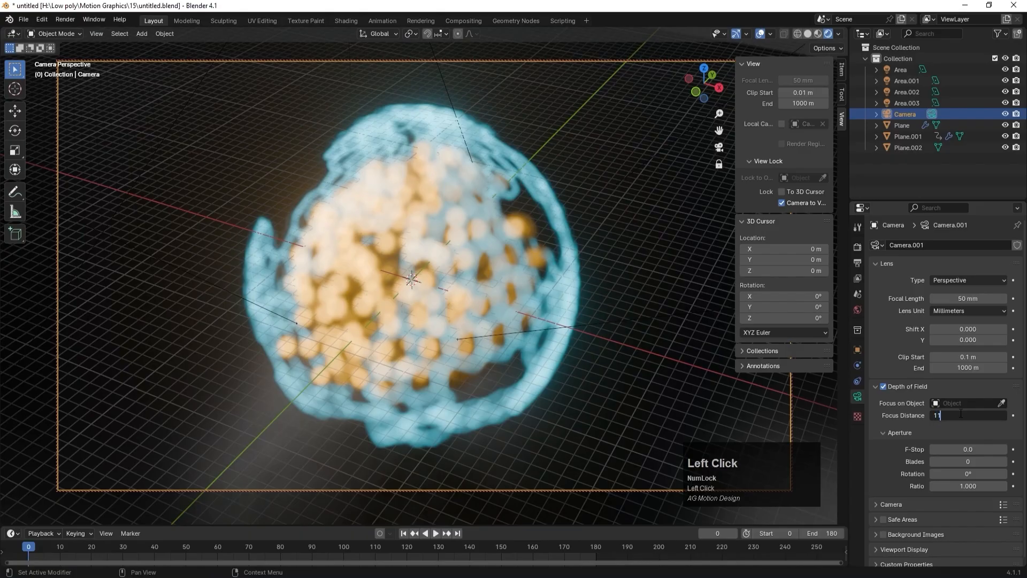
pyautogui.write('10')
pyautogui.press('Return')
# - Set the camera's focus distance to 100 m and gradually lower it to 68 m
pyautogui.click(961, 413)
pyautogui.write('100')
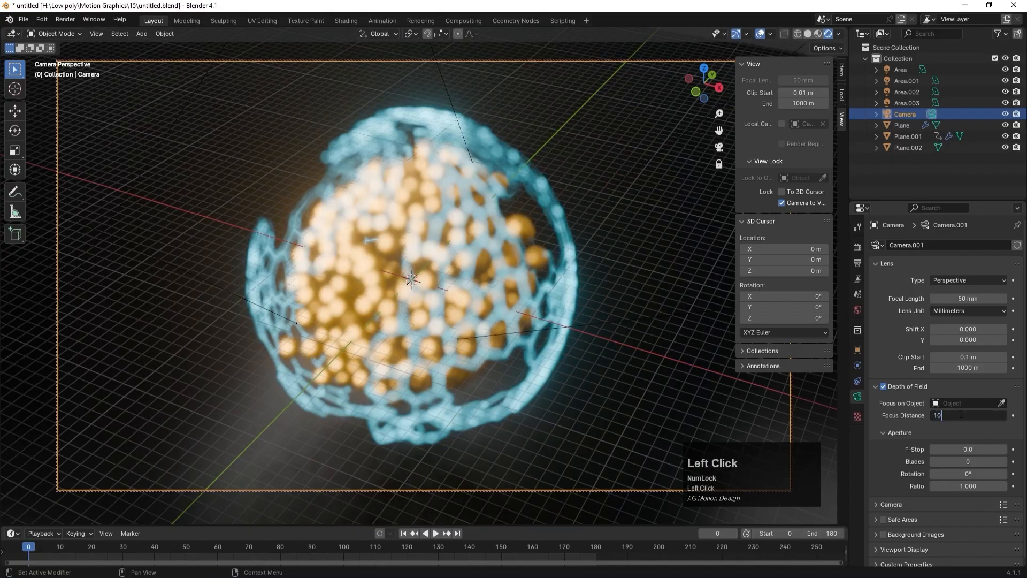
pyautogui.press('Return')
pyautogui.moveTo(961, 415)
pyautogui.mouseDown()
pyautogui.moveTo(915, 415)
pyautogui.moveTo(956, 415)
pyautogui.mouseUp()
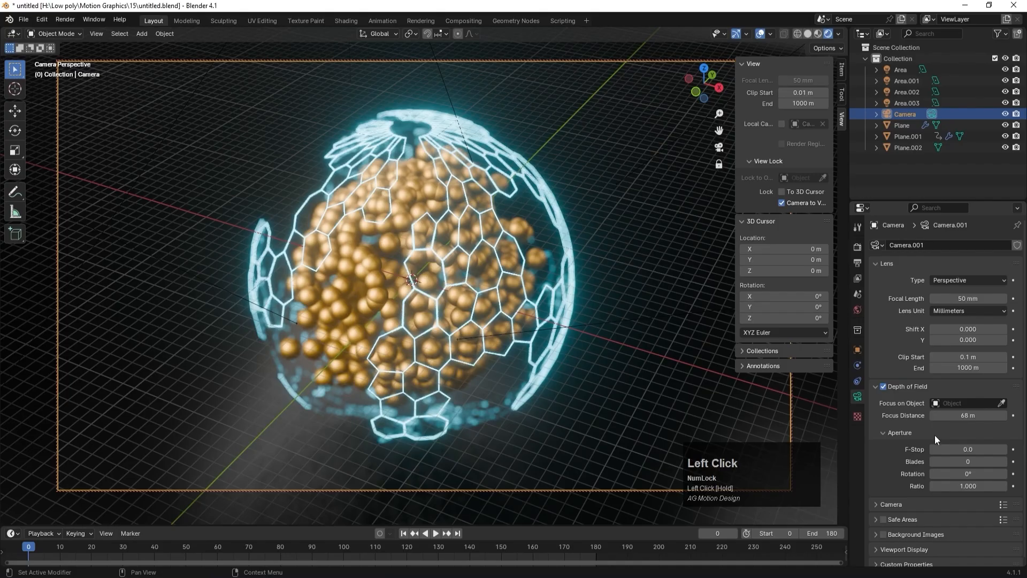
# - Preview the animation, stop it at frame 22, and select the floor plane
pyautogui.click(433, 533)
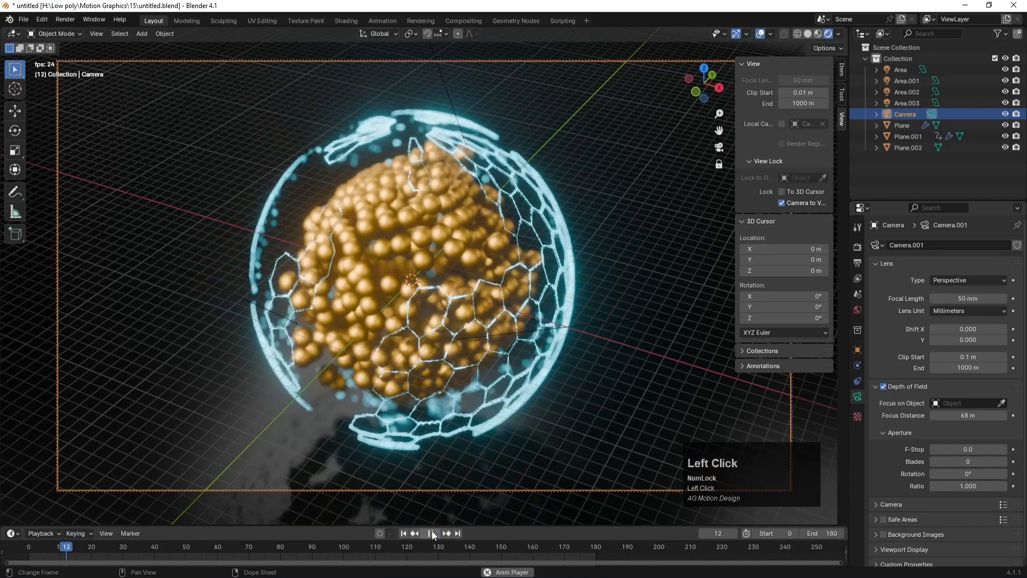
pyautogui.click(433, 533)
pyautogui.click(641, 427)
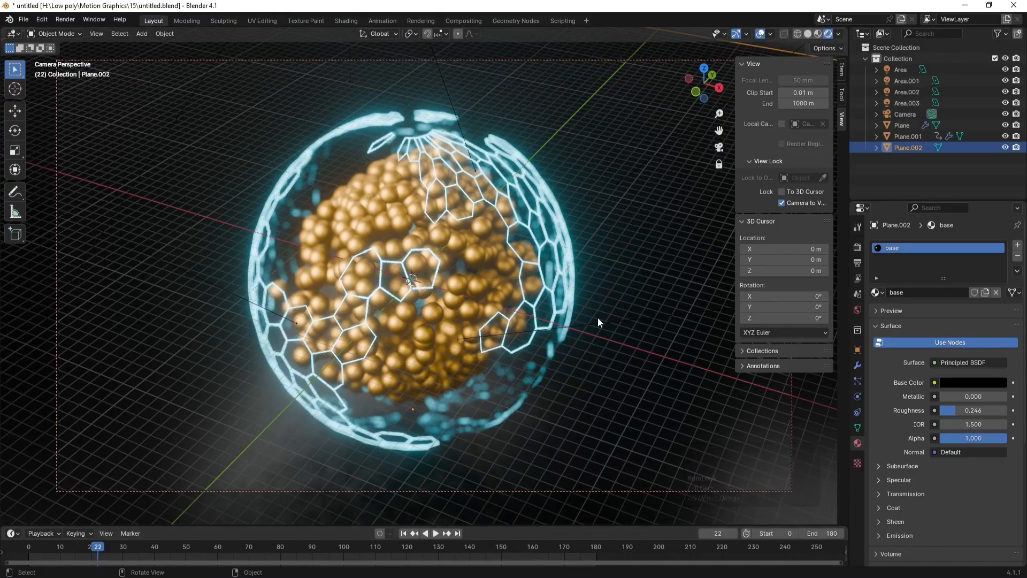
pyautogui.click(656, 242)
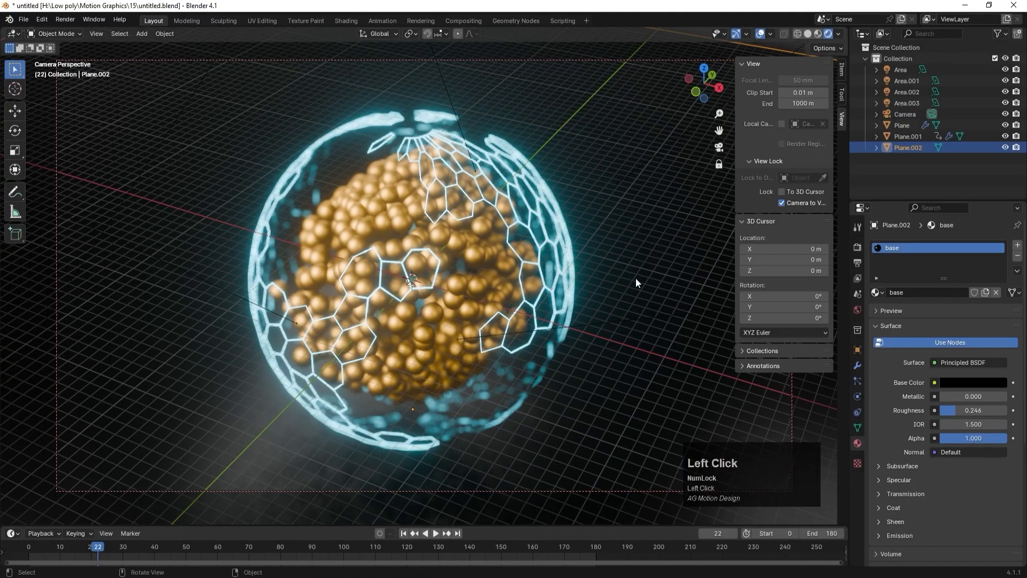
pyautogui.click(667, 261)
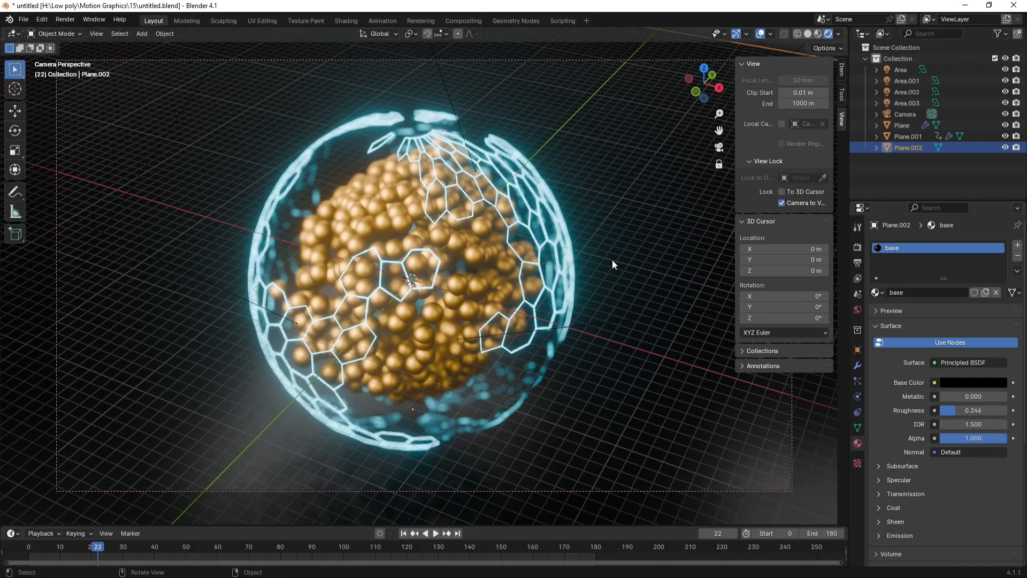
# - Leave the camera view and show the whole floor plane from above in Material Preview shading
pyautogui.scroll(-5, 612, 258)
pyautogui.press('KP_7')
pyautogui.scroll(-3, 573, 284)
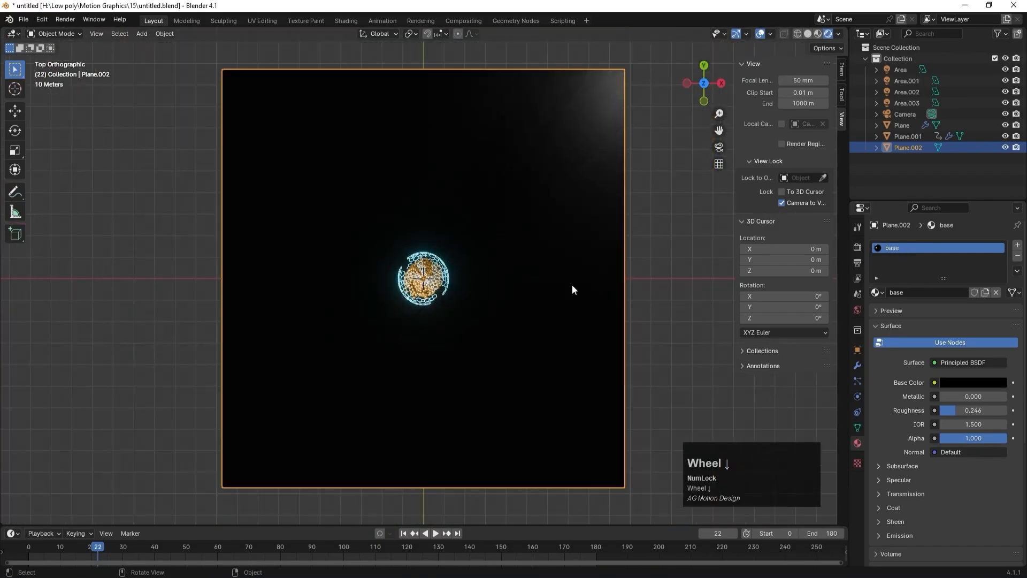
pyautogui.press('z')
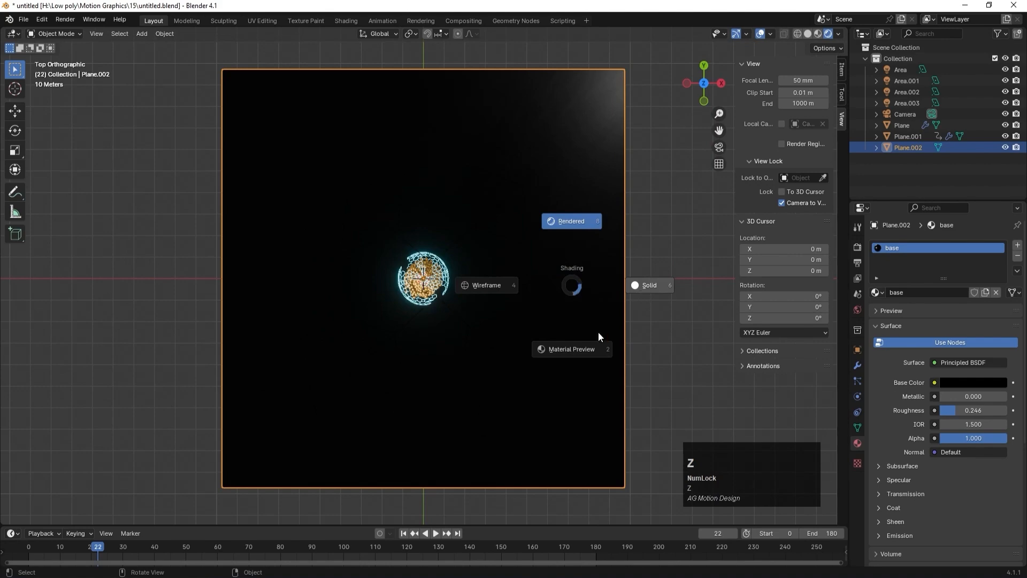
pyautogui.click(573, 348)
pyautogui.moveTo(612, 390)
pyautogui.mouseDown(button='middle')
pyautogui.moveTo(578, 351)
pyautogui.moveTo(605, 379)
pyautogui.mouseUp(button='middle')
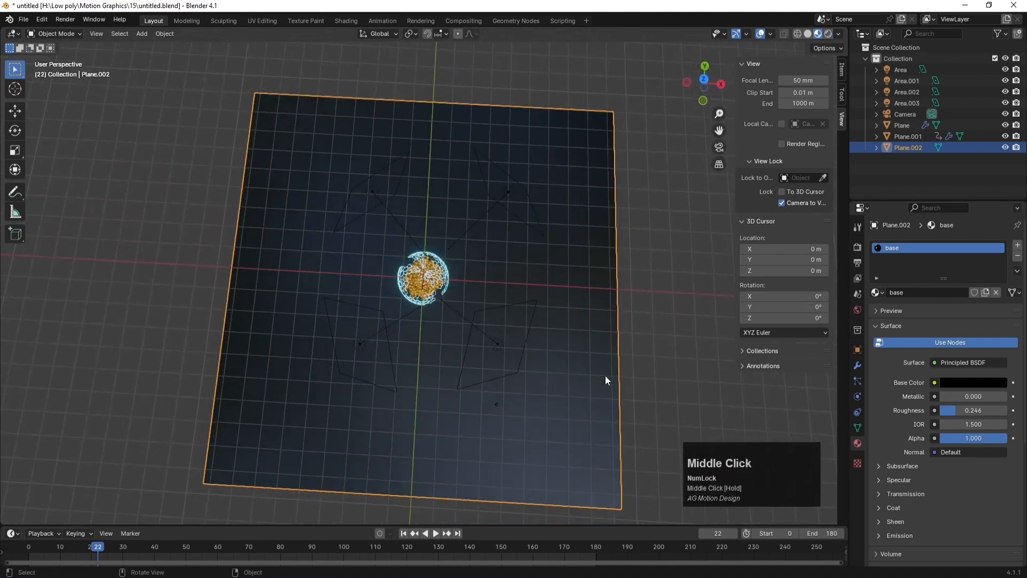
# - Subdivide the entire floor plane mesh in Edit Mode with 100 cuts
pyautogui.press('Tab')
pyautogui.rightClick(526, 263)
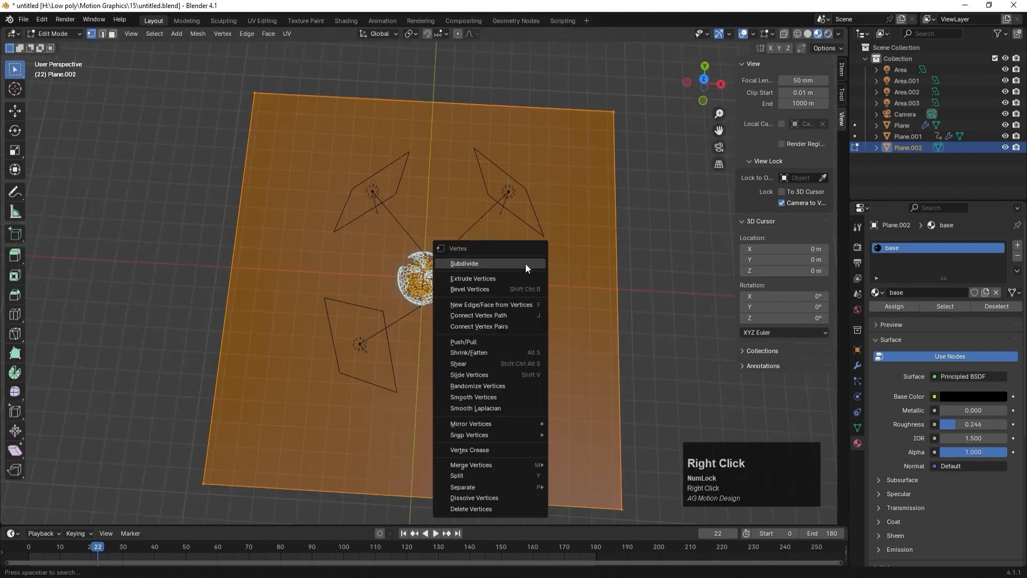
pyautogui.click(524, 263)
pyautogui.click(75, 516)
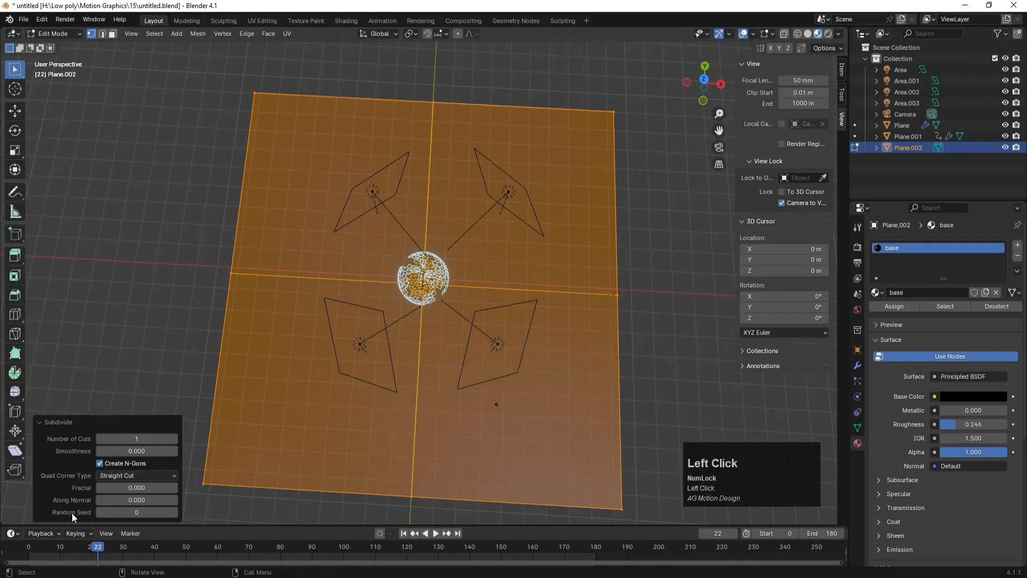
pyautogui.click(142, 438)
pyautogui.write('10')
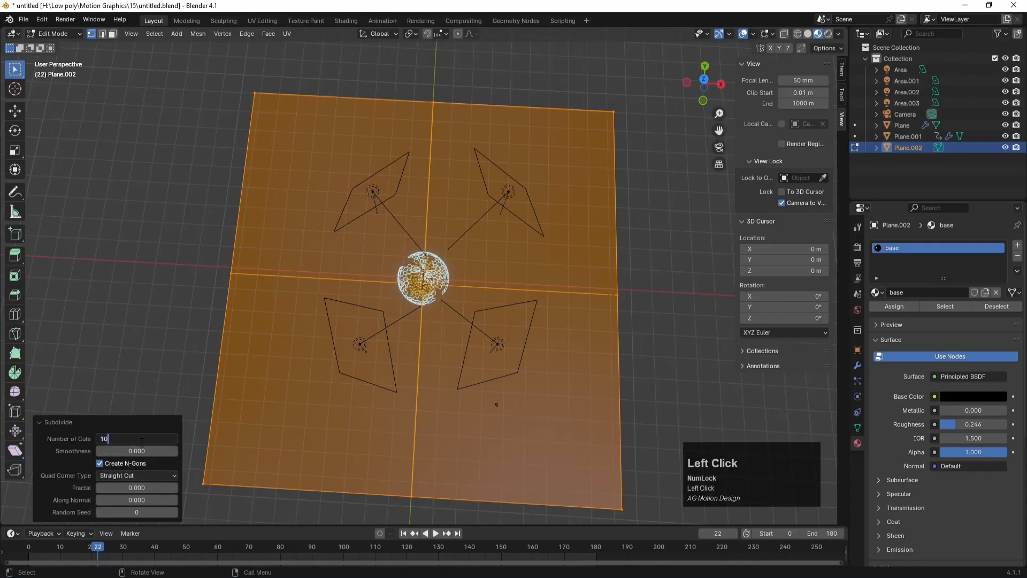
pyautogui.write('0')
pyautogui.press('Return')
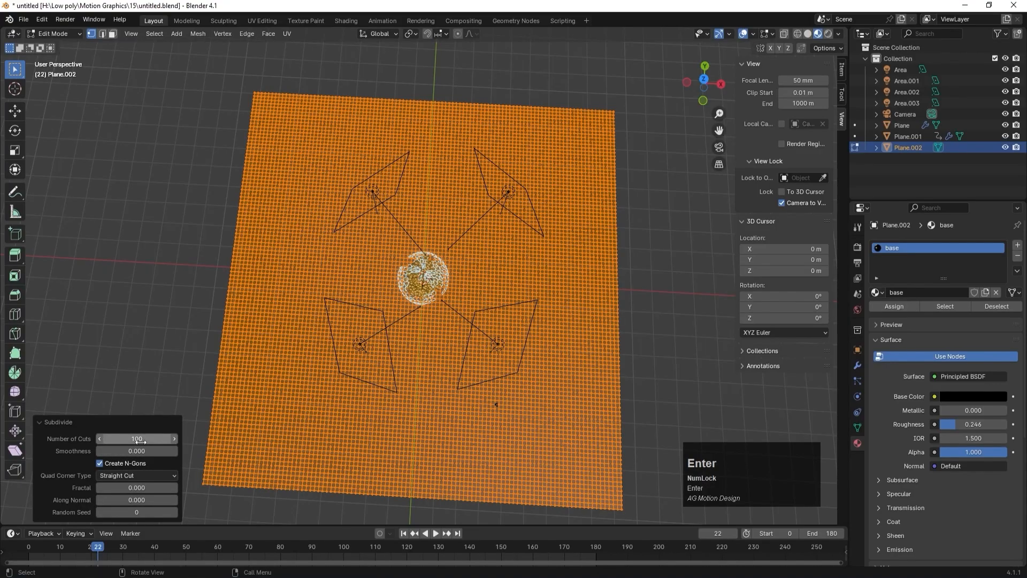
# - Try to raise the floor plane's number of subdivision cuts to 150
pyautogui.click(139, 440)
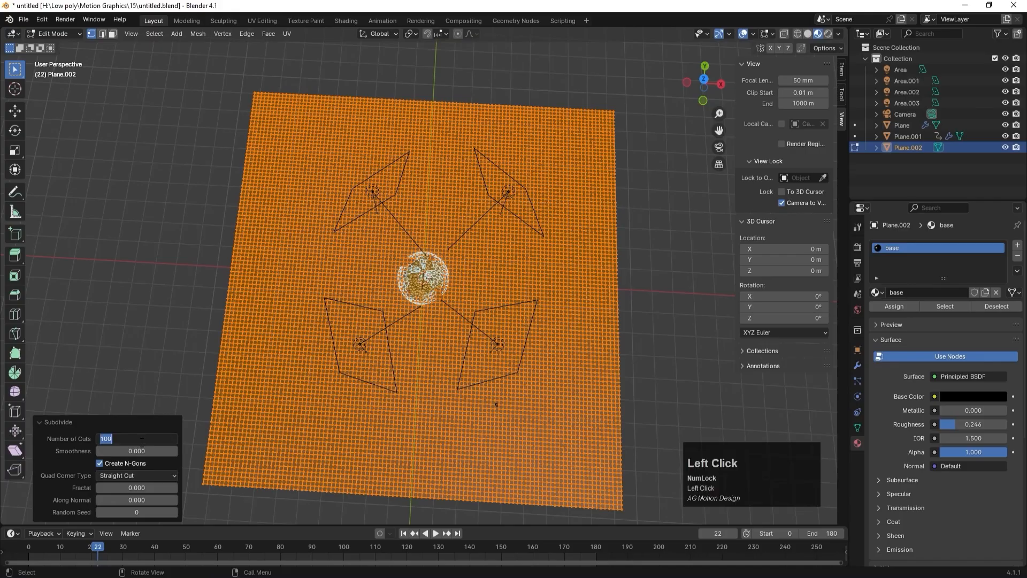
pyautogui.write('150')
pyautogui.press('Return')
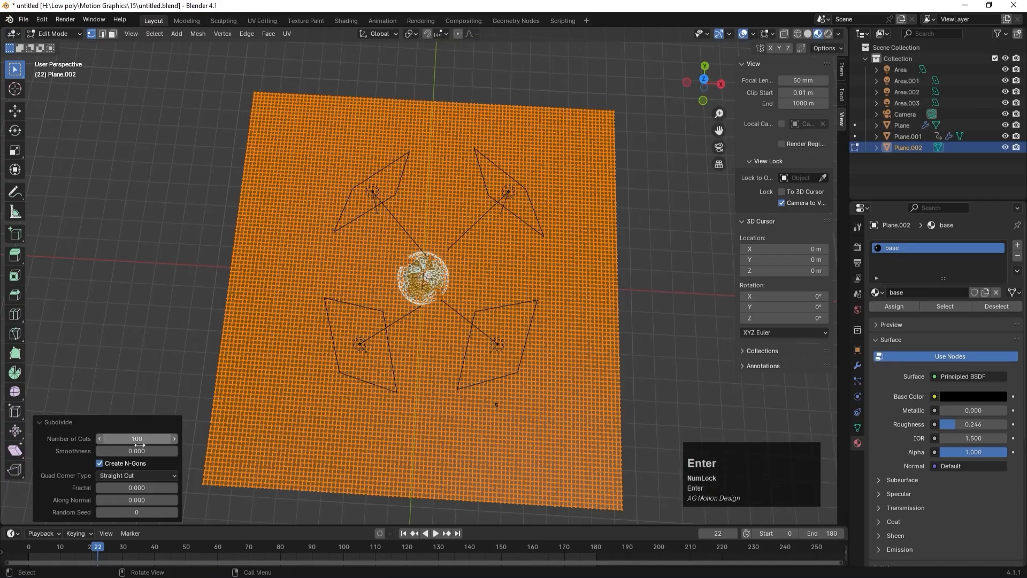
pyautogui.click(150, 439)
pyautogui.write('1.')
pyautogui.write('50')
pyautogui.press('Return')
# - Subdivide the already divided floor plane mesh once more with a single cut
pyautogui.rightClick(546, 379)
pyautogui.click(502, 318)
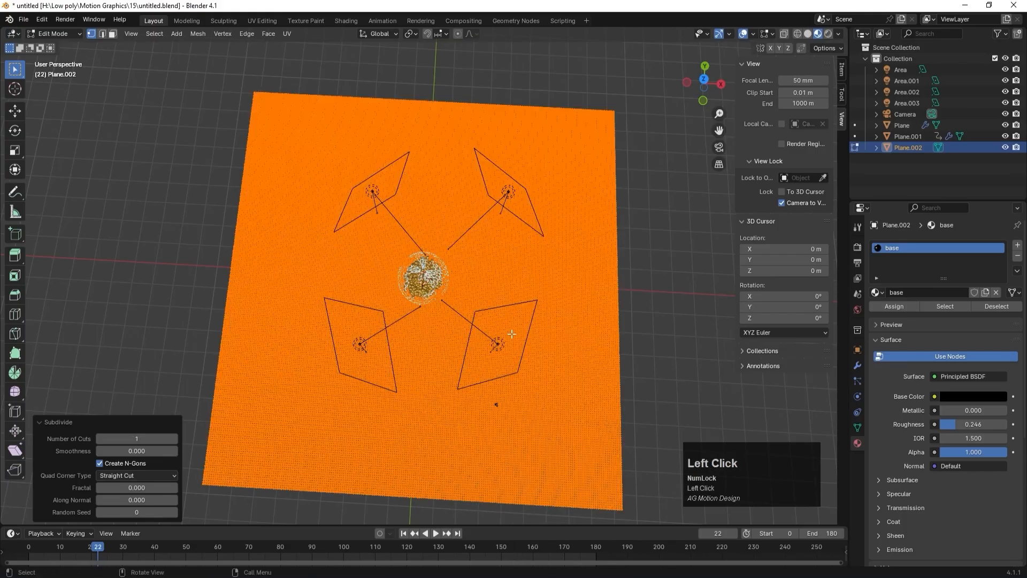
pyautogui.press('`')
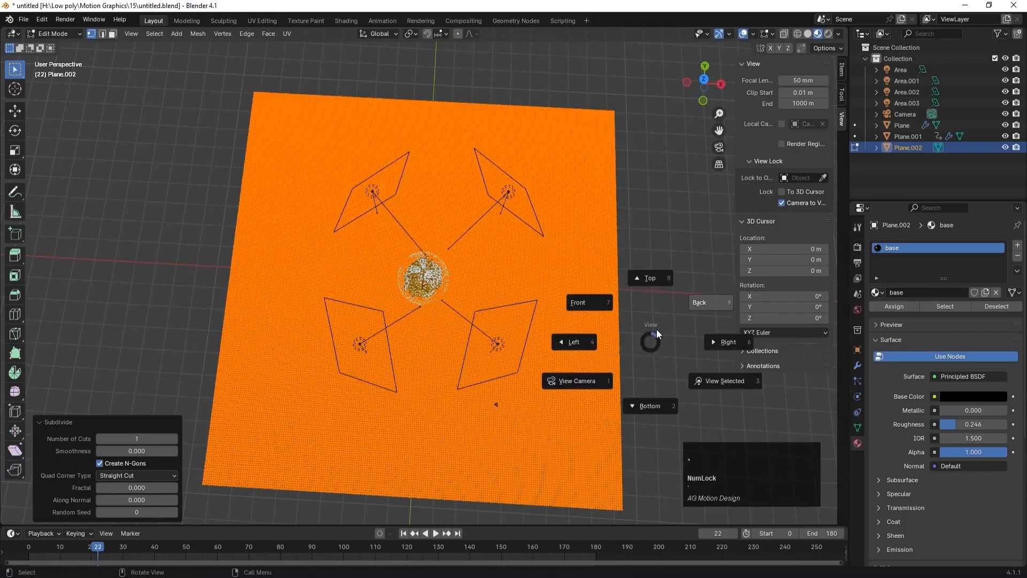
pyautogui.click(656, 328)
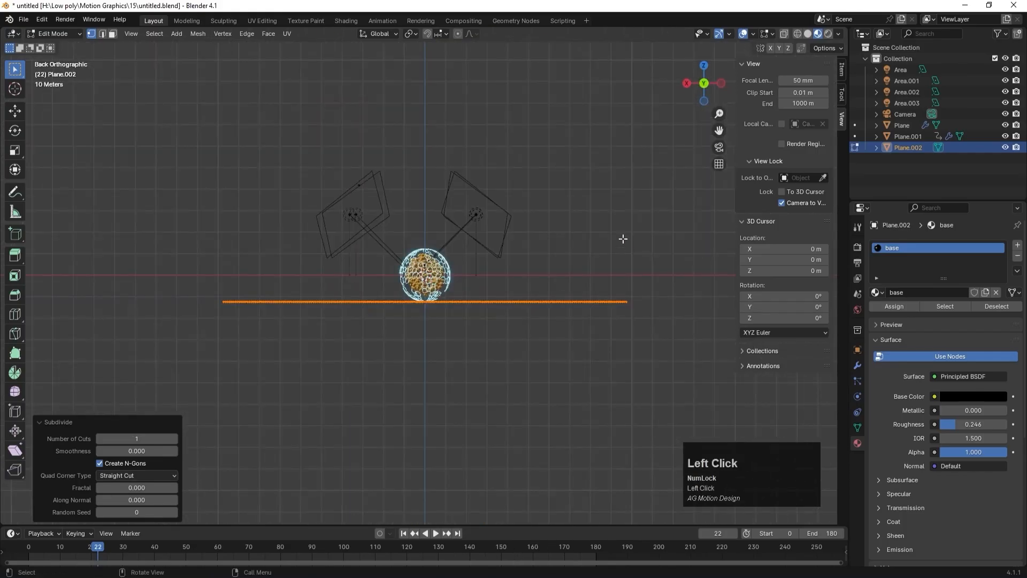
# - In face selection mode, randomly select floor plane faces from the top view with a ratio of 0.071
pyautogui.press('KP_7')
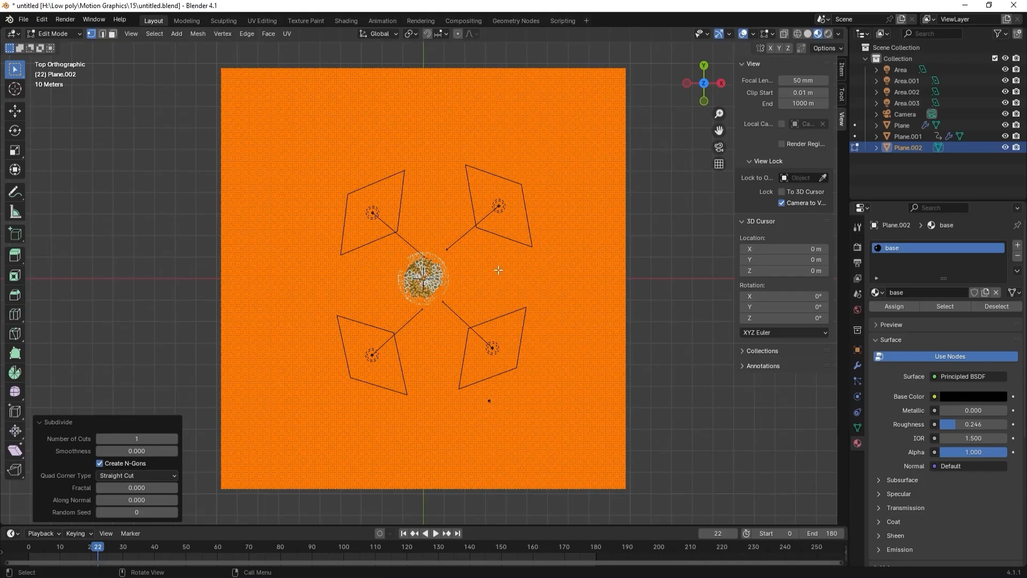
pyautogui.press('3')
pyautogui.scroll(2, 328, 166)
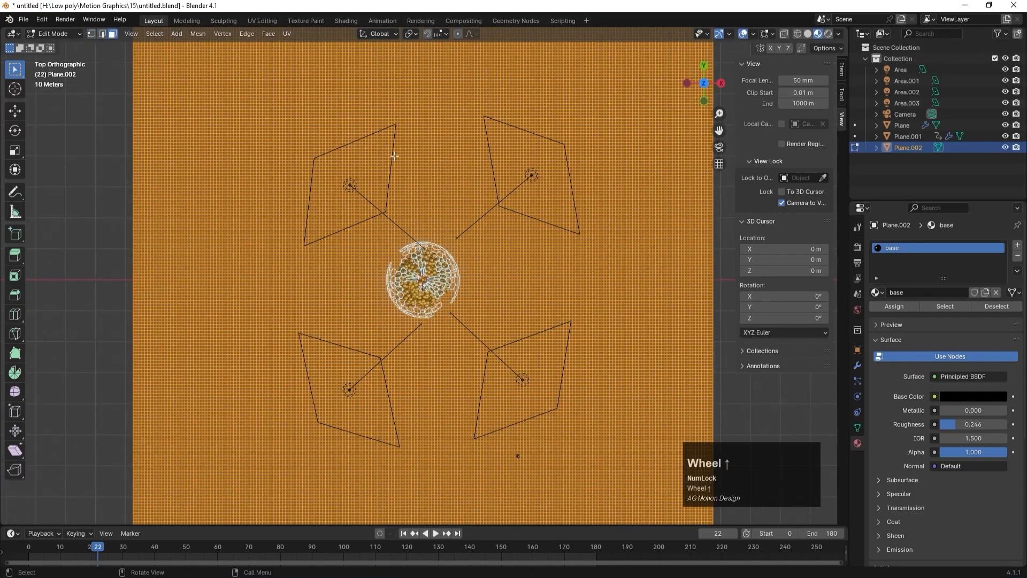
pyautogui.click(423, 149)
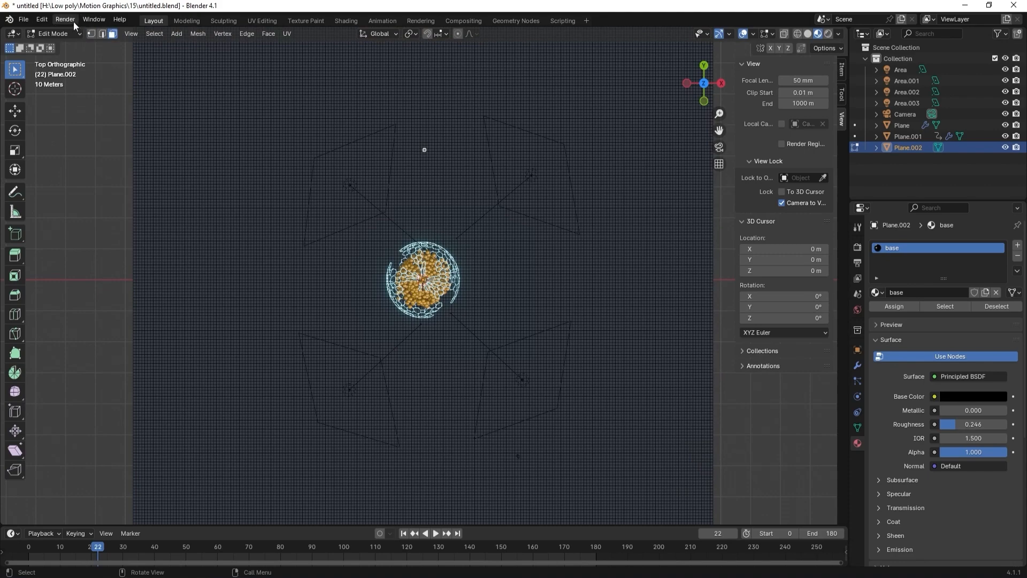
pyautogui.click(160, 34)
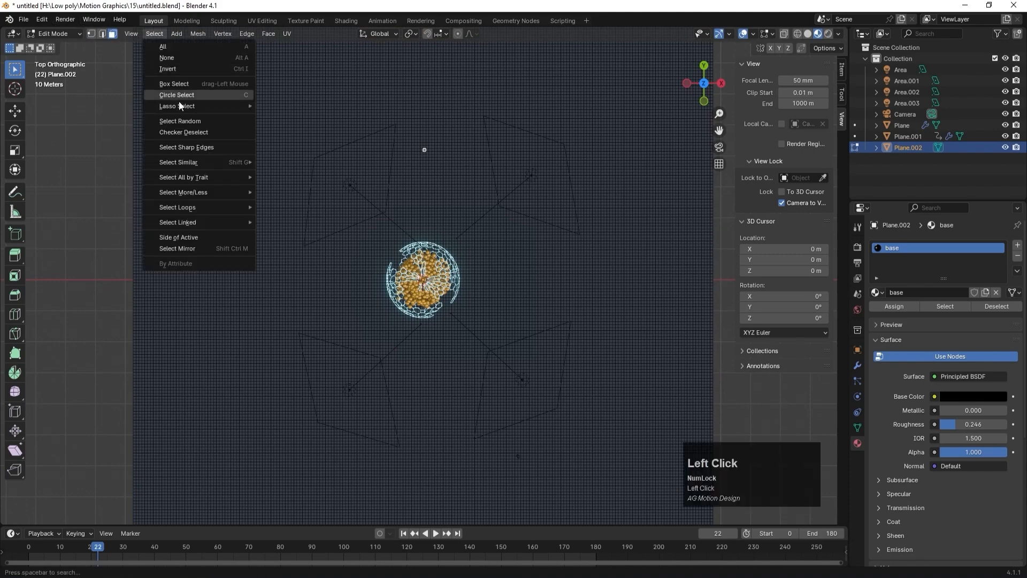
pyautogui.click(185, 122)
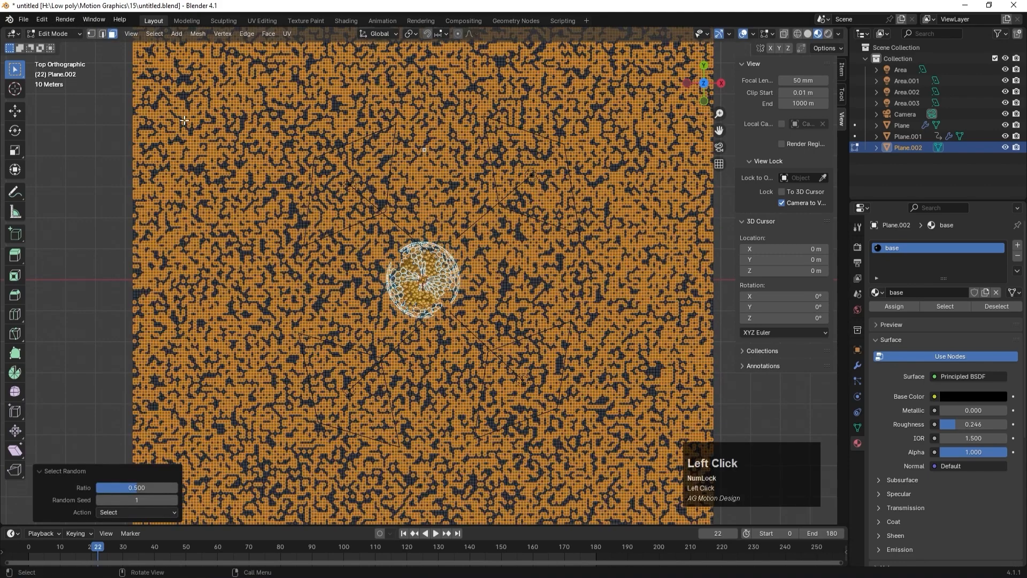
pyautogui.moveTo(157, 486); pyautogui.dragTo(115, 487)
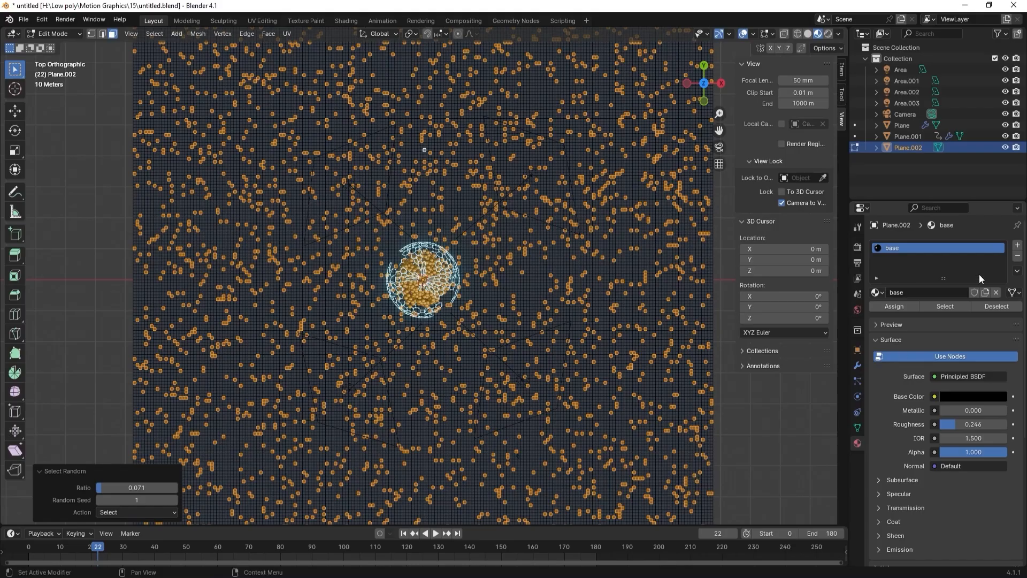
# - Add a second material slot to the floor plane, choose the existing blue material, and assign it to the selected faces
pyautogui.click(1019, 247)
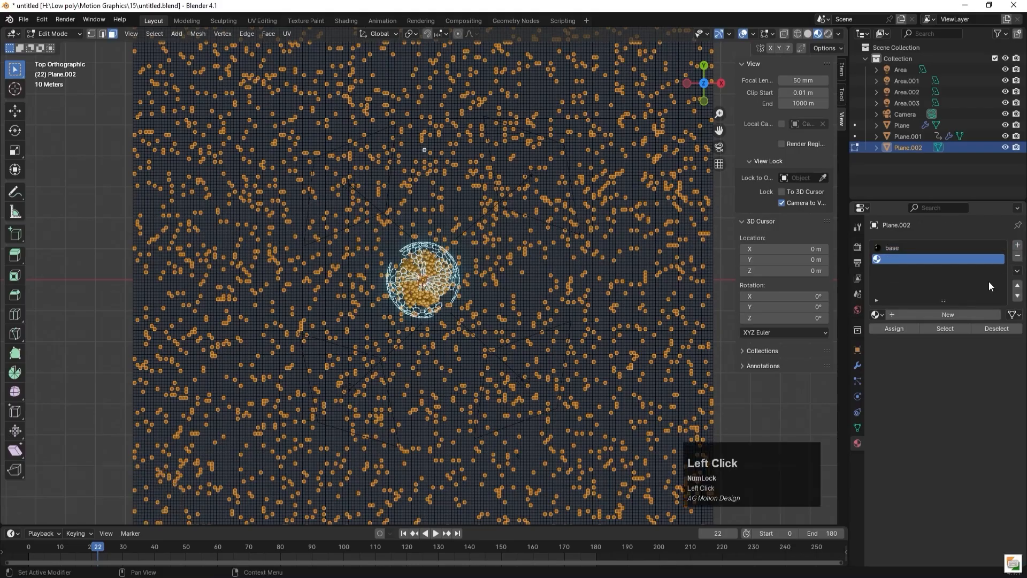
pyautogui.click(878, 314)
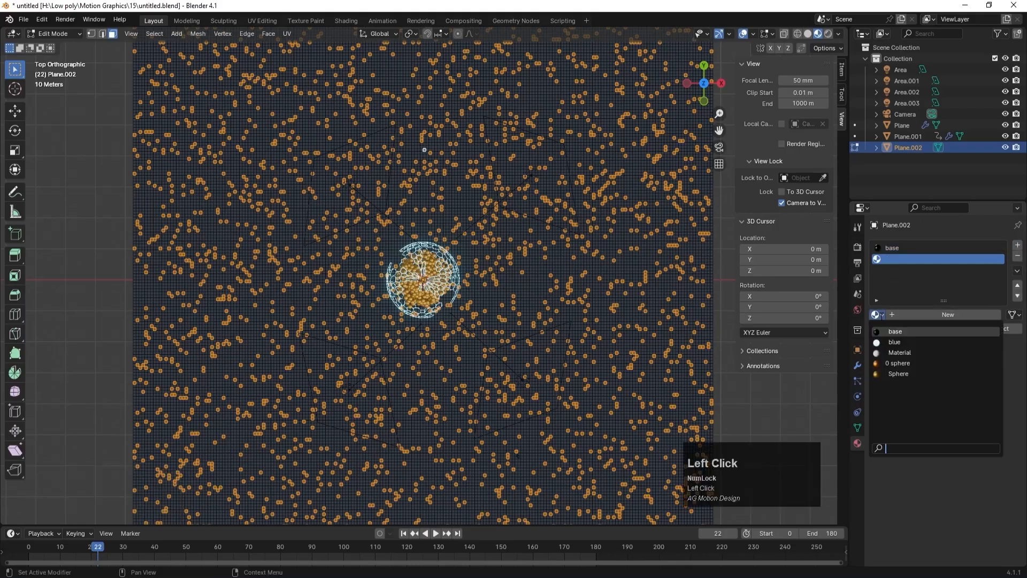
pyautogui.click(890, 342)
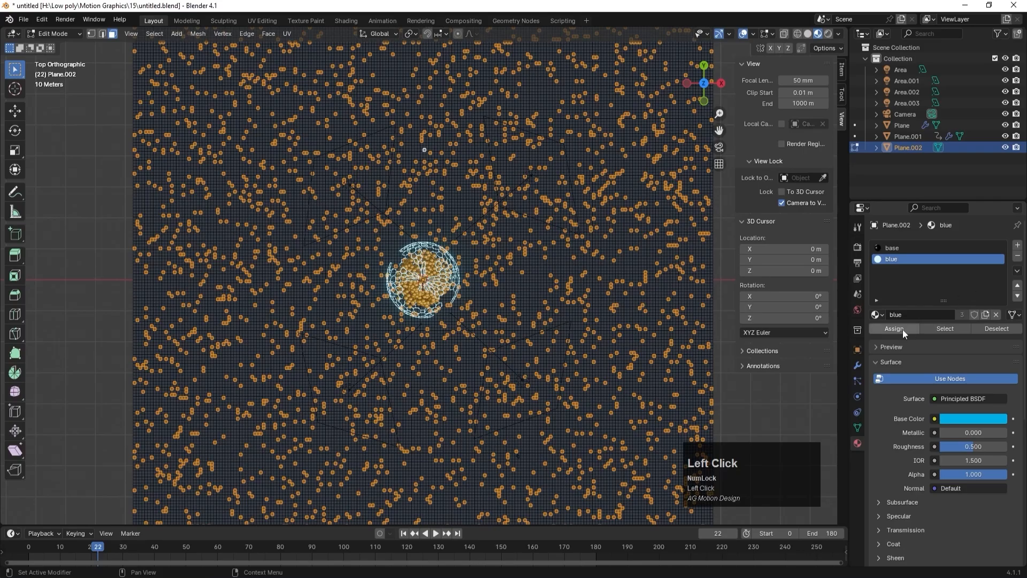
pyautogui.click(903, 329)
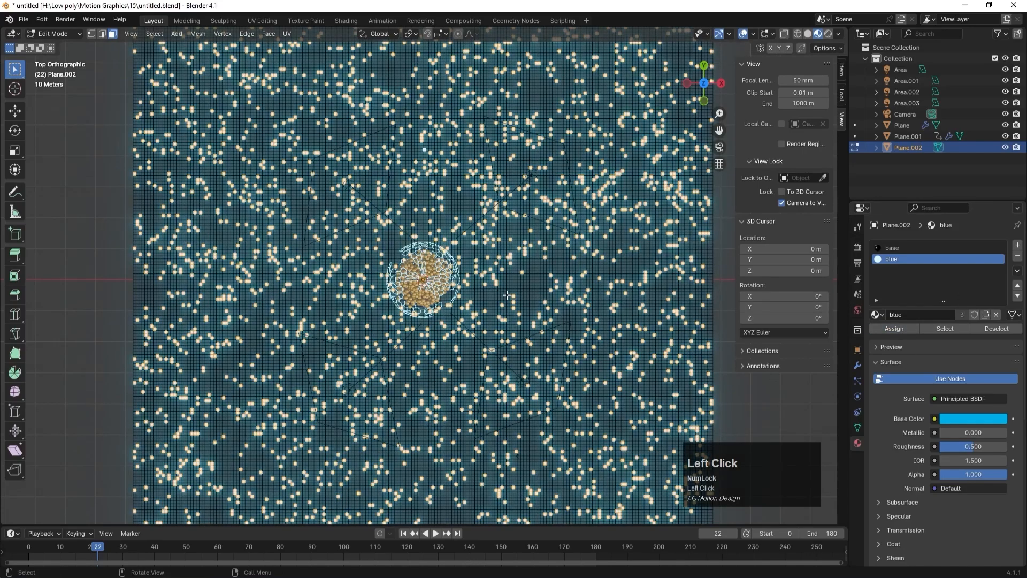
# - Extrude the randomly selected floor plane faces upward along Z by about 1.87 m in front view, and return to the camera view
pyautogui.press('KP_0')
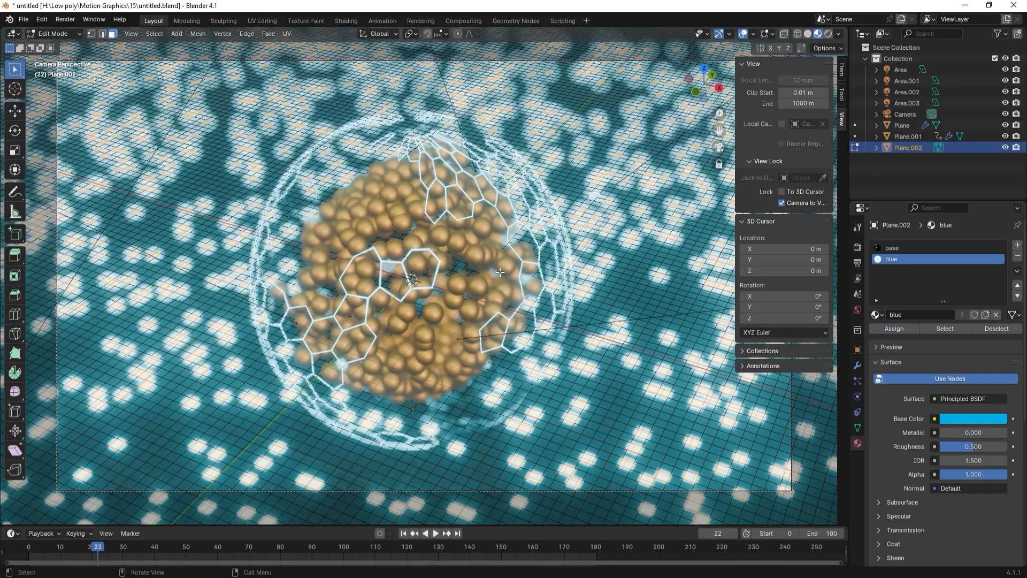
pyautogui.press('KP_1')
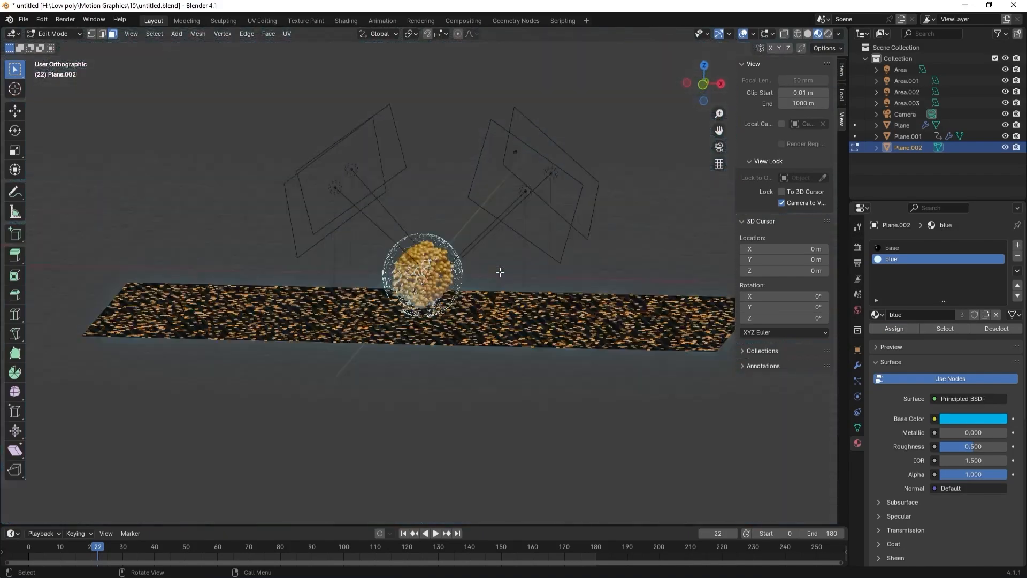
pyautogui.scroll(1, 484, 278)
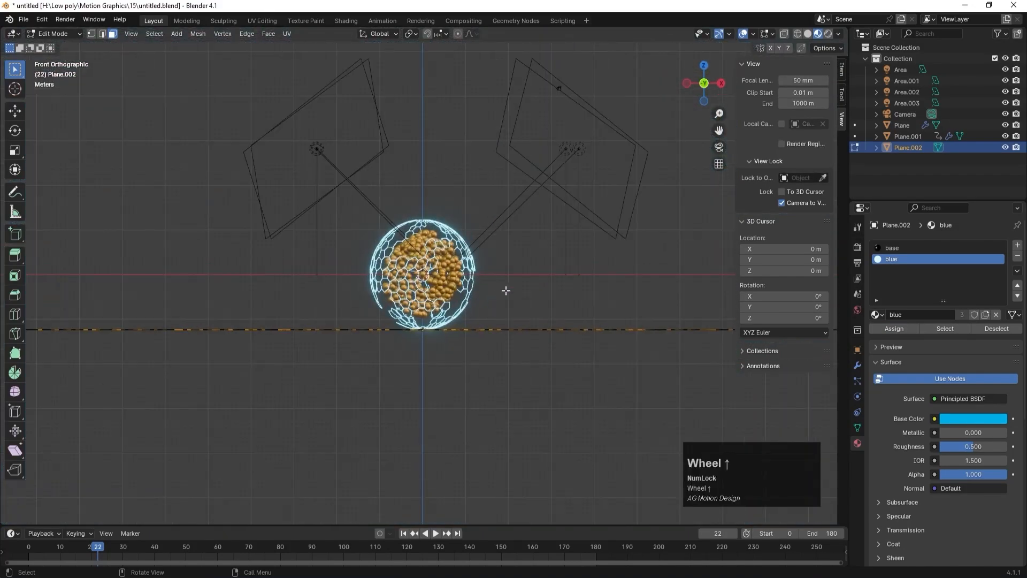
pyautogui.press('e')
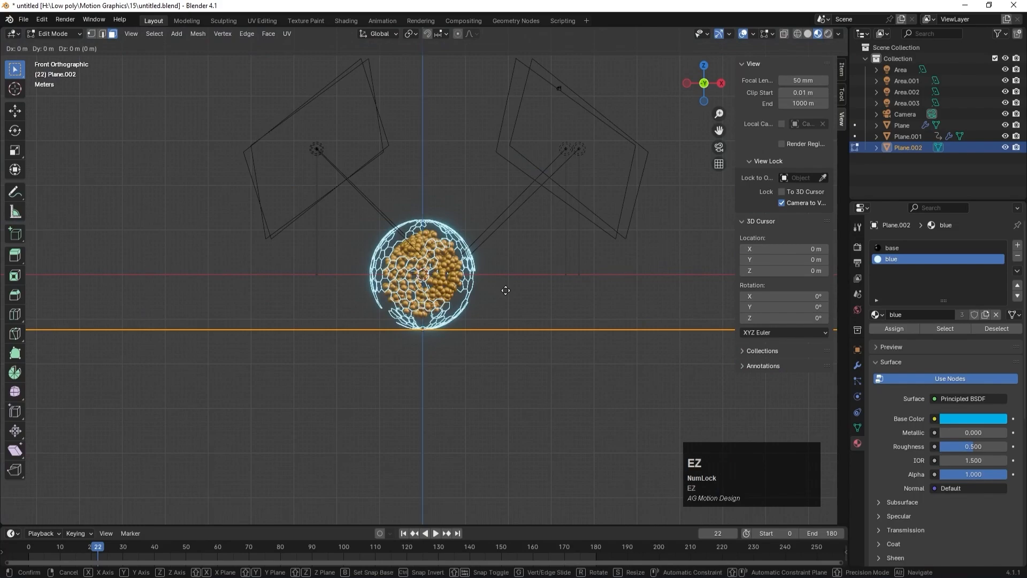
pyautogui.press('z')
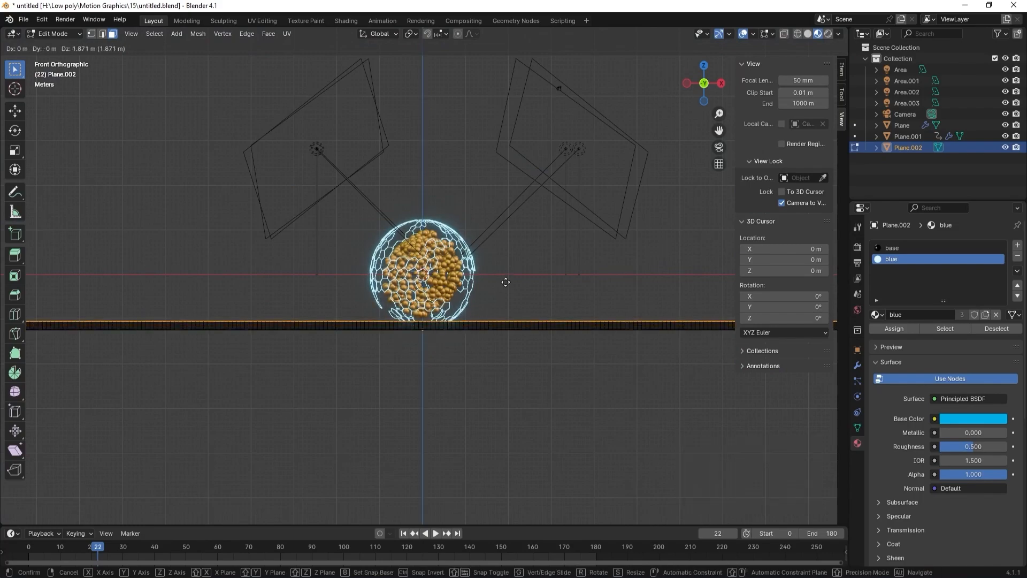
pyautogui.click(506, 282)
pyautogui.press('KP_0')
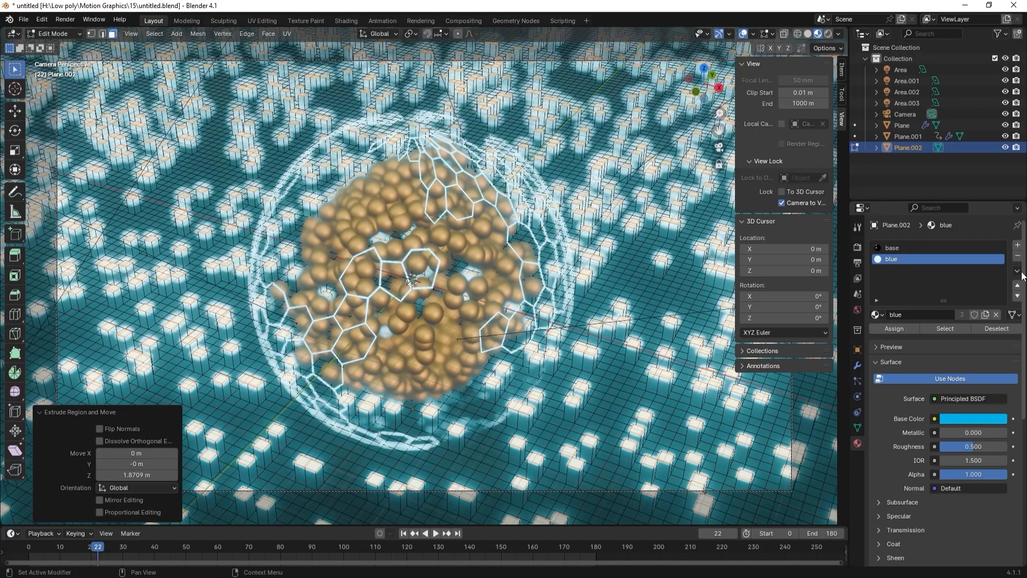
# - Assign the base material to the selected raised faces of the floor plane
pyautogui.click(1018, 257)
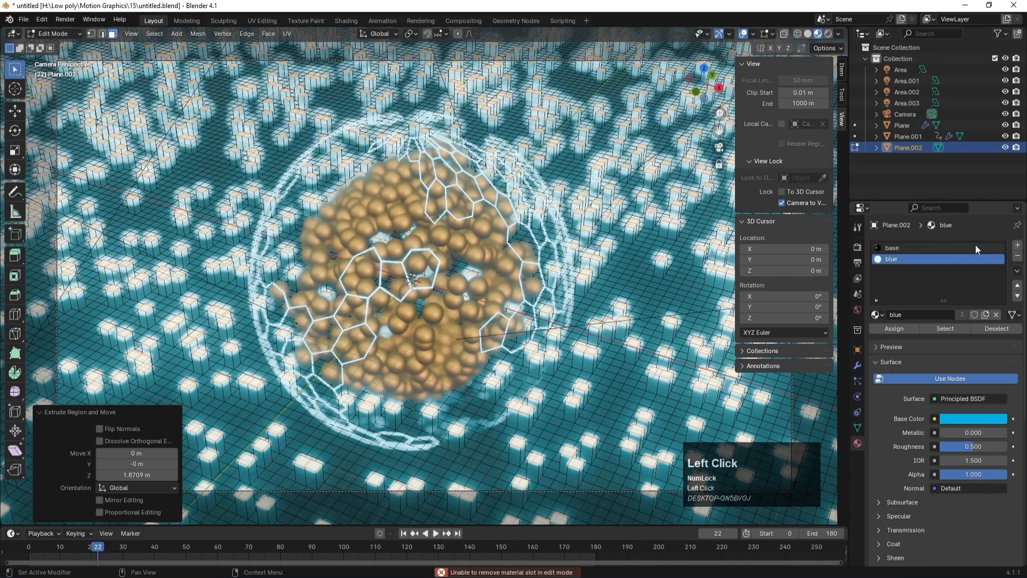
pyautogui.click(975, 247)
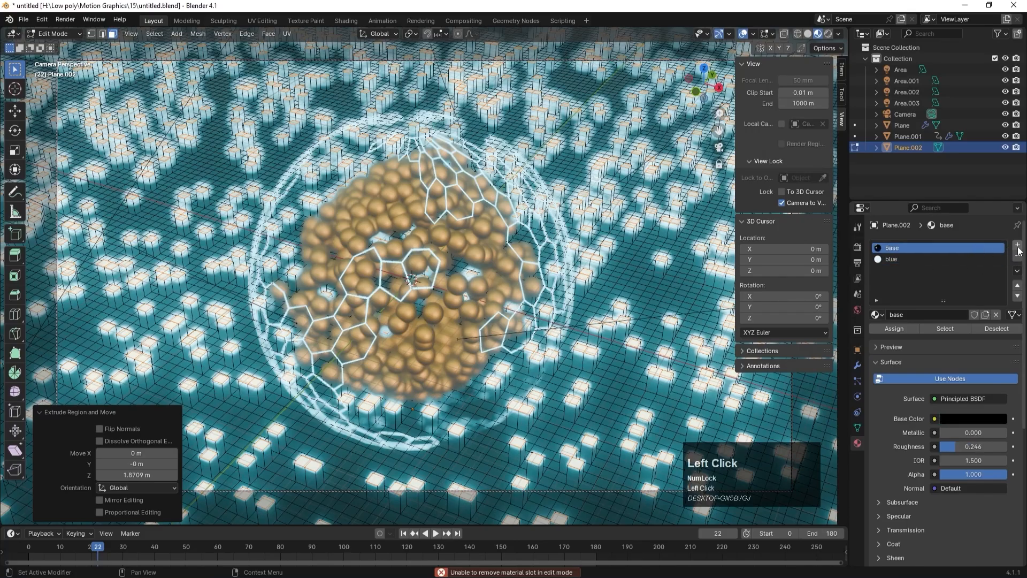
pyautogui.click(913, 328)
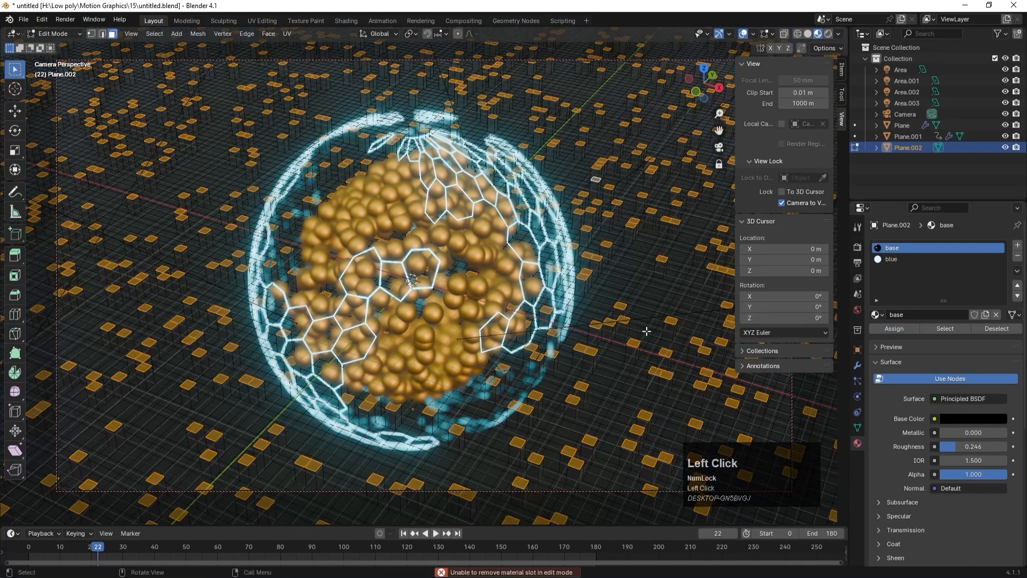
# - Add a third material slot to the floor plane, create a new default white material in it, and assign it to the raised faces
pyautogui.click(1018, 245)
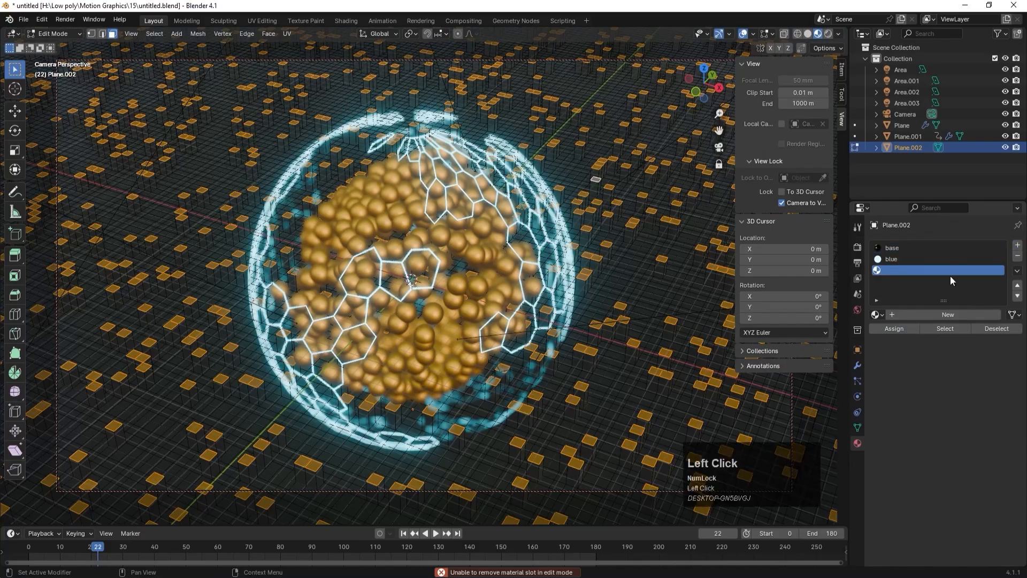
pyautogui.click(906, 313)
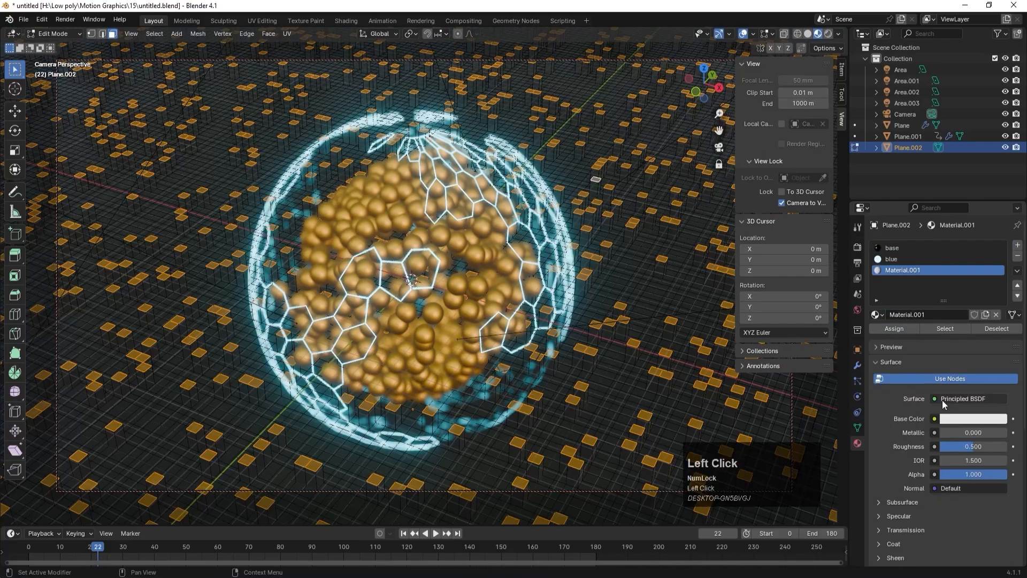
pyautogui.click(909, 331)
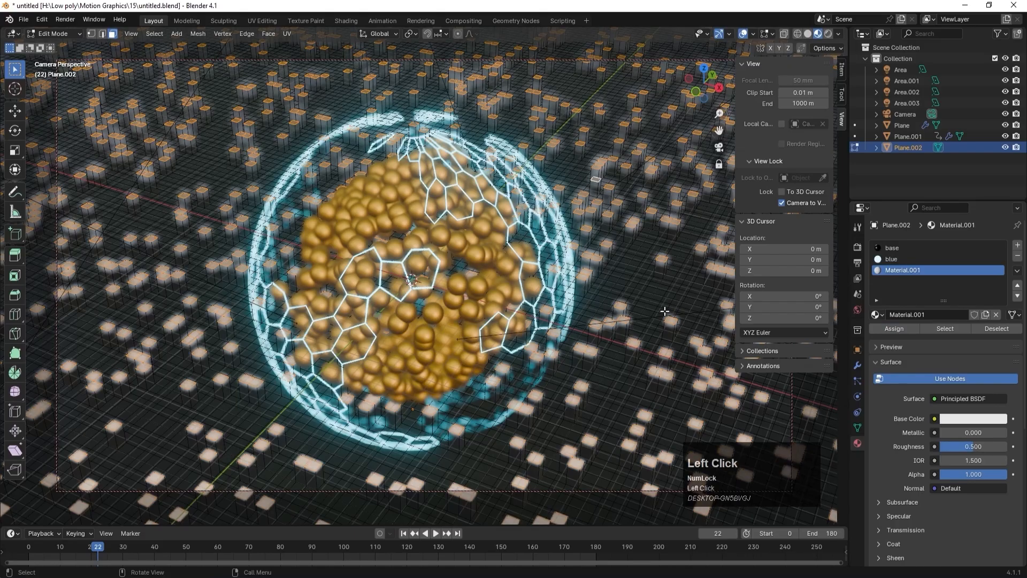
# - Try the existing sphere material in the floor plane's third slot, check it in object mode, and undo the swap
pyautogui.click(878, 315)
pyautogui.click(891, 377)
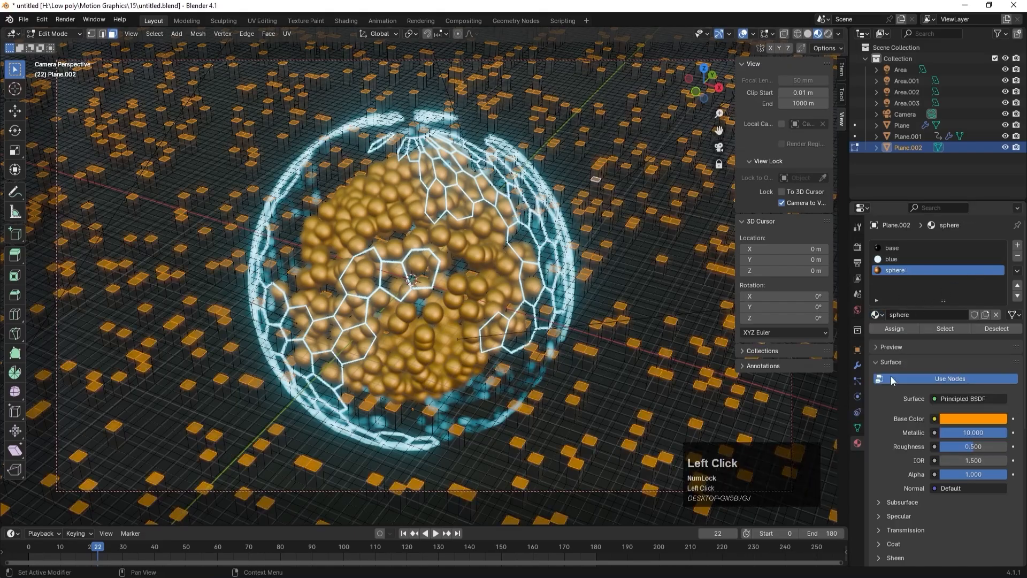
pyautogui.press('Tab')
pyautogui.click(630, 274)
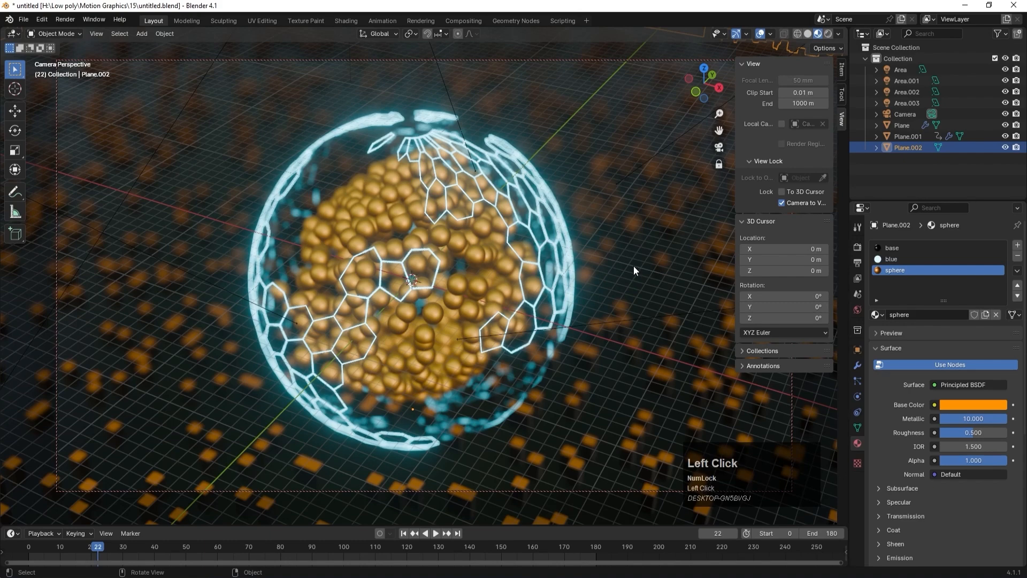
pyautogui.hotkey('ctrl', 'z')
pyautogui.hotkey('ctrl', 'z')
pyautogui.hotkey('ctrl', 'z')
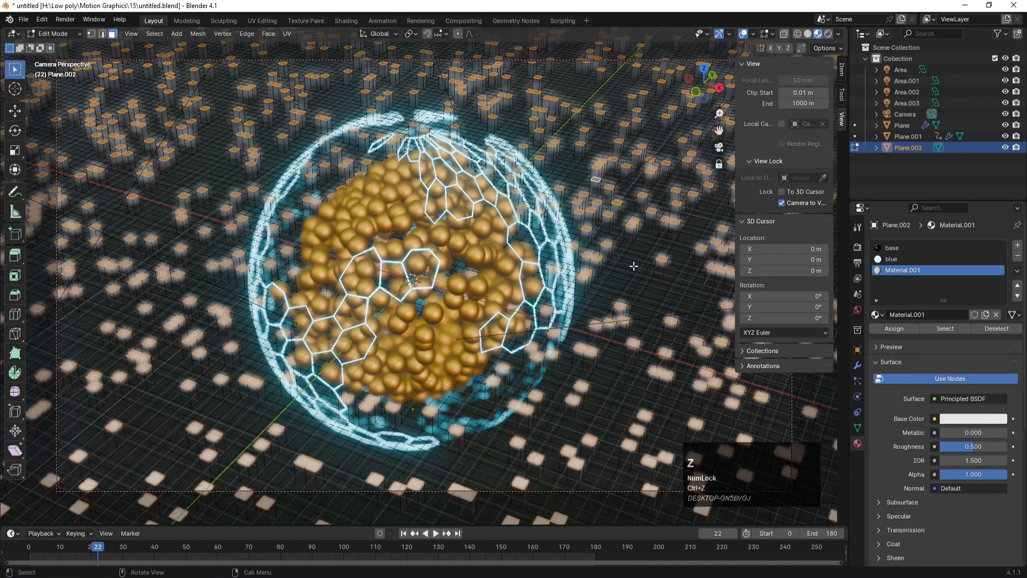
# - Switch to object mode, play the animation to check the floor with the sphere, and return to frame 0
pyautogui.press('Tab')
pyautogui.click(633, 266)
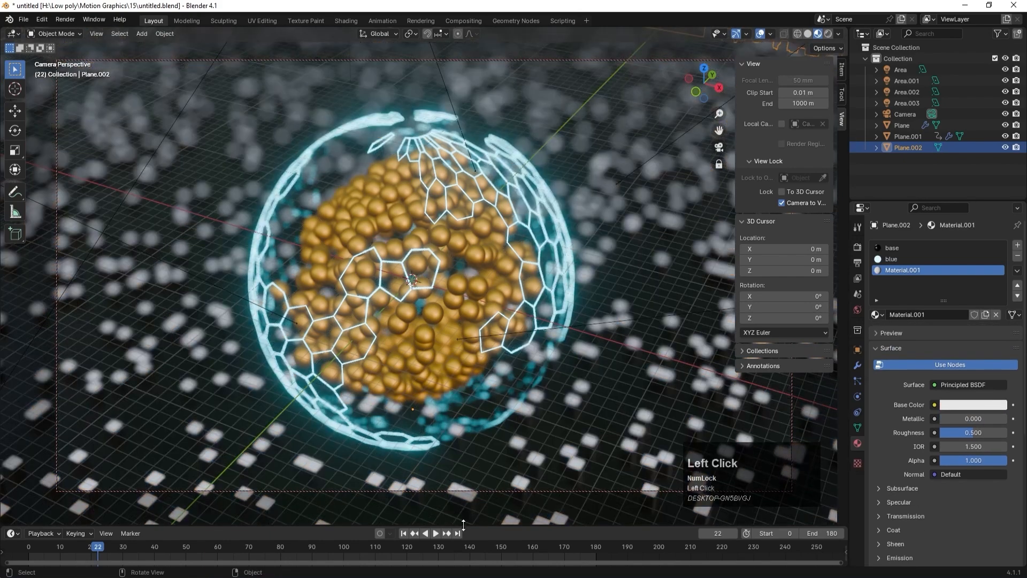
pyautogui.click(435, 534)
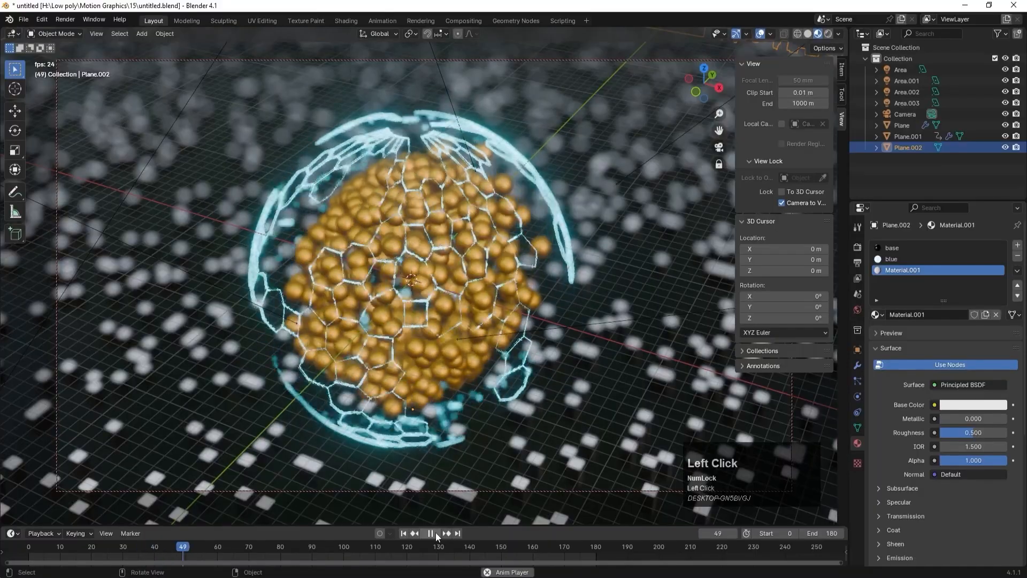
pyautogui.click(430, 534)
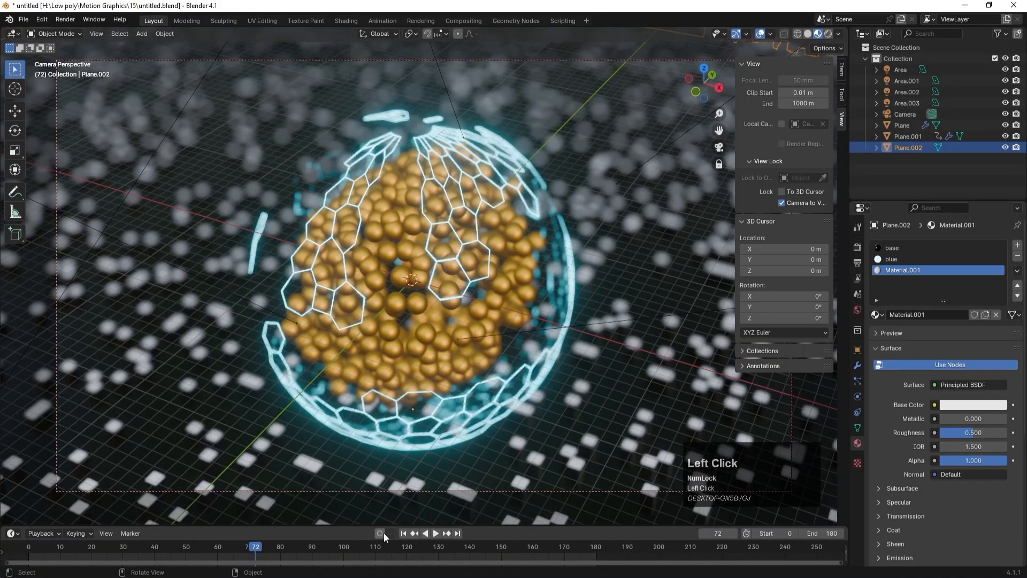
pyautogui.click(403, 533)
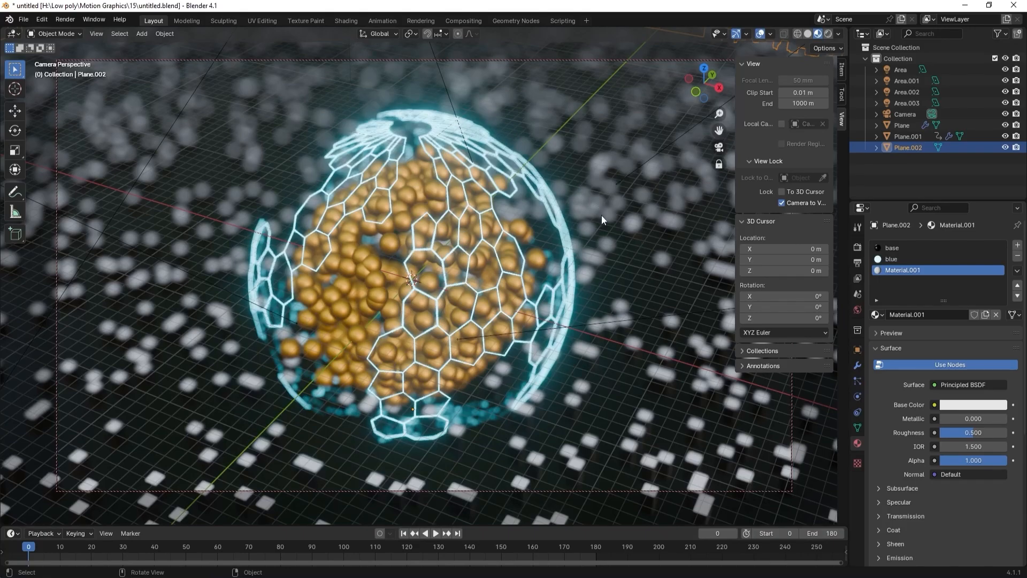
# - Add a Plain Axes empty at the world origin
pyautogui.hotkey('shift', 'a')
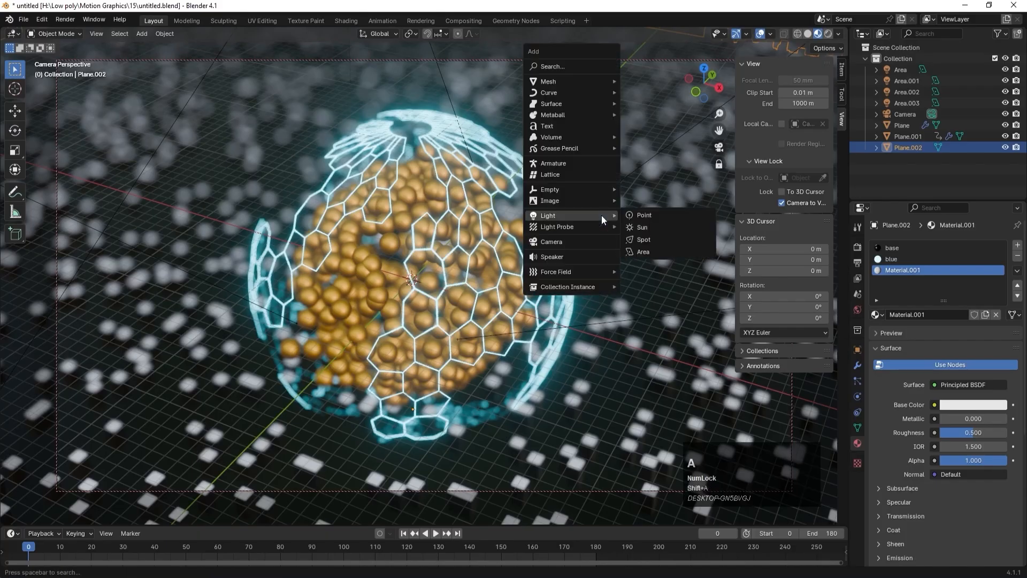
pyautogui.moveTo(574, 189)
pyautogui.click(635, 188)
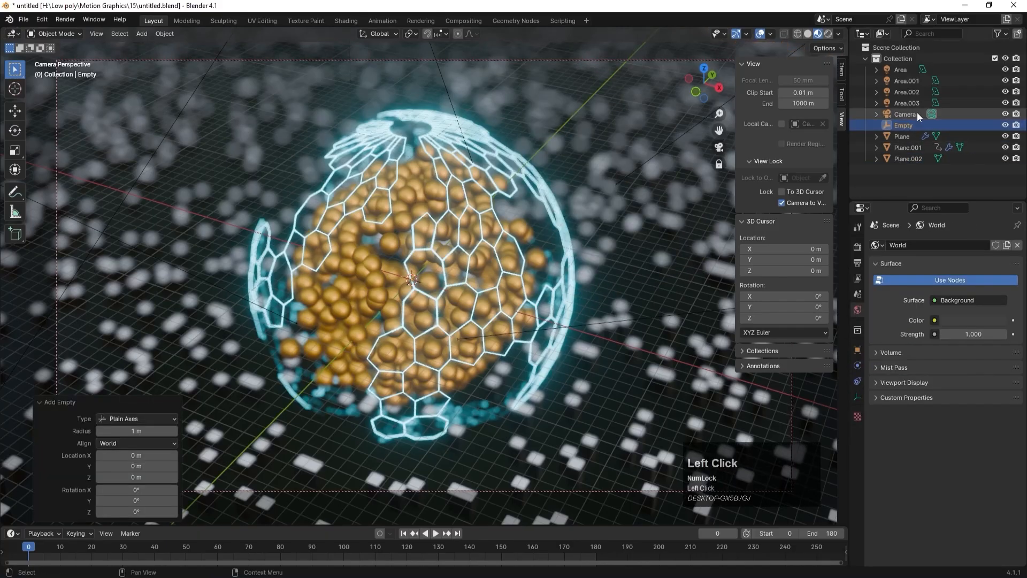
# - Parent the camera to the empty with the Object option and expand the empty's hierarchy in the scene collection
pyautogui.click(919, 117)
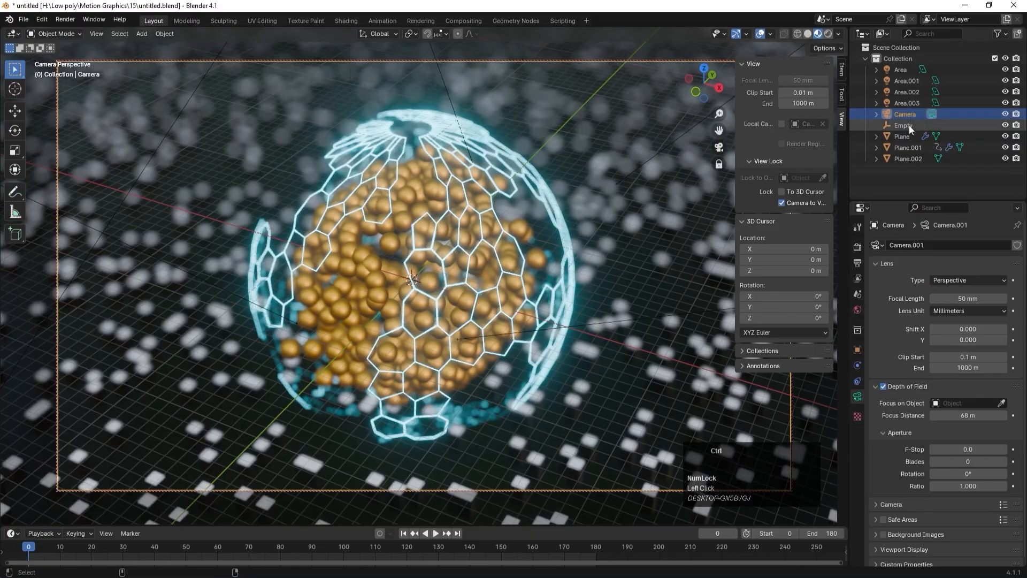
pyautogui.keyDown('ctrl'); pyautogui.click(907, 126); pyautogui.keyUp('ctrl')
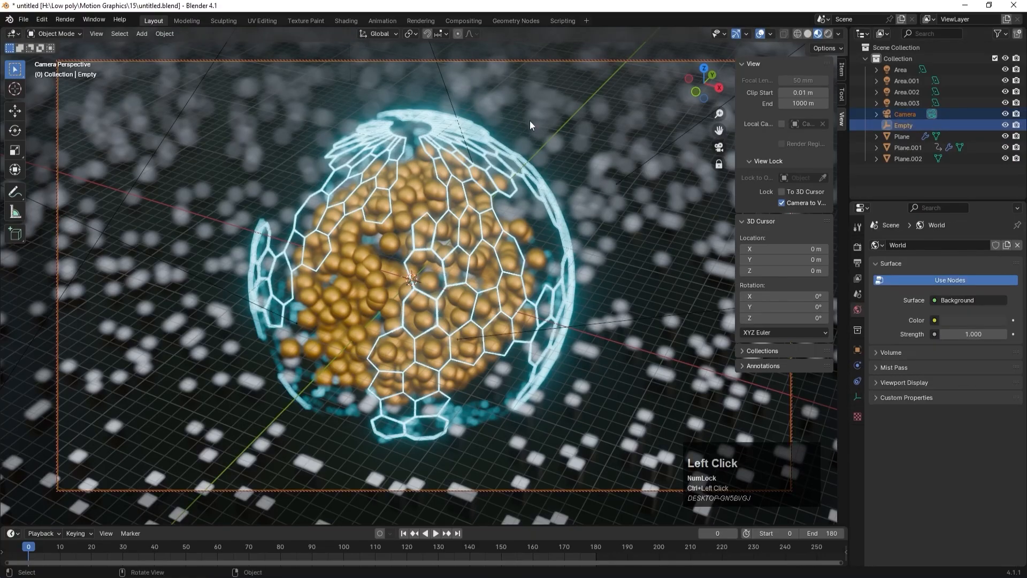
pyautogui.hotkey('ctrl', 'p')
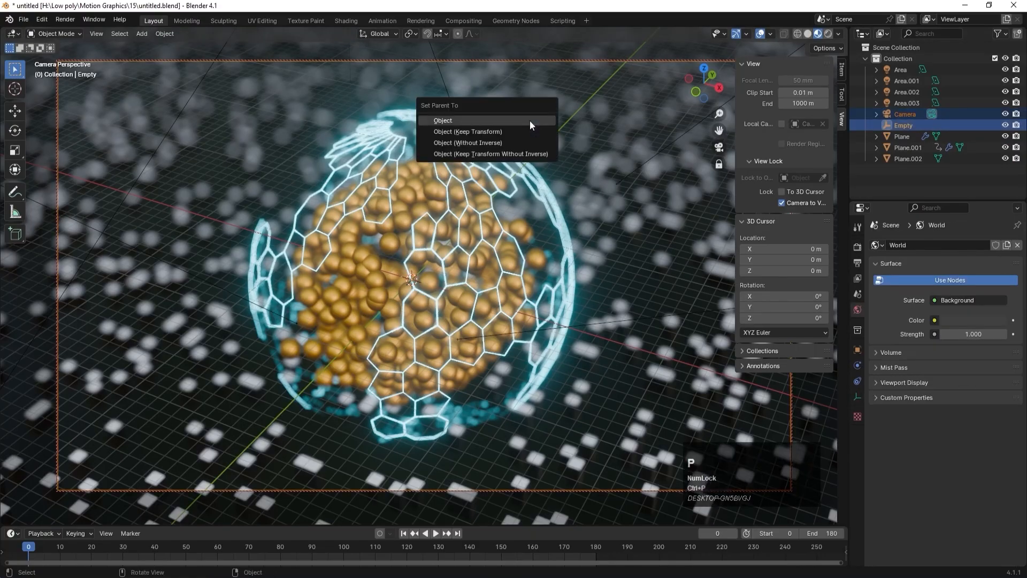
pyautogui.click(530, 123)
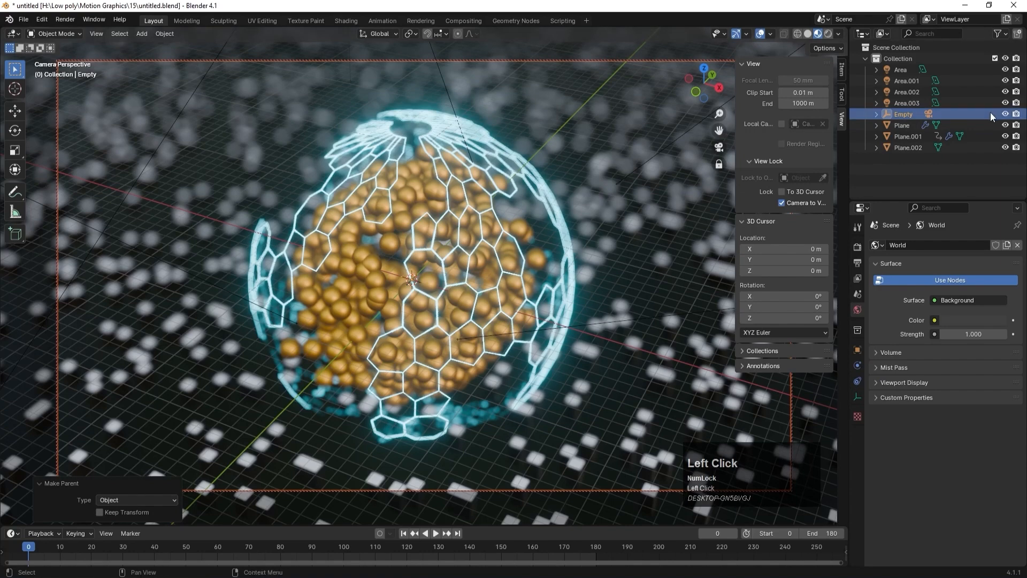
pyautogui.click(876, 113)
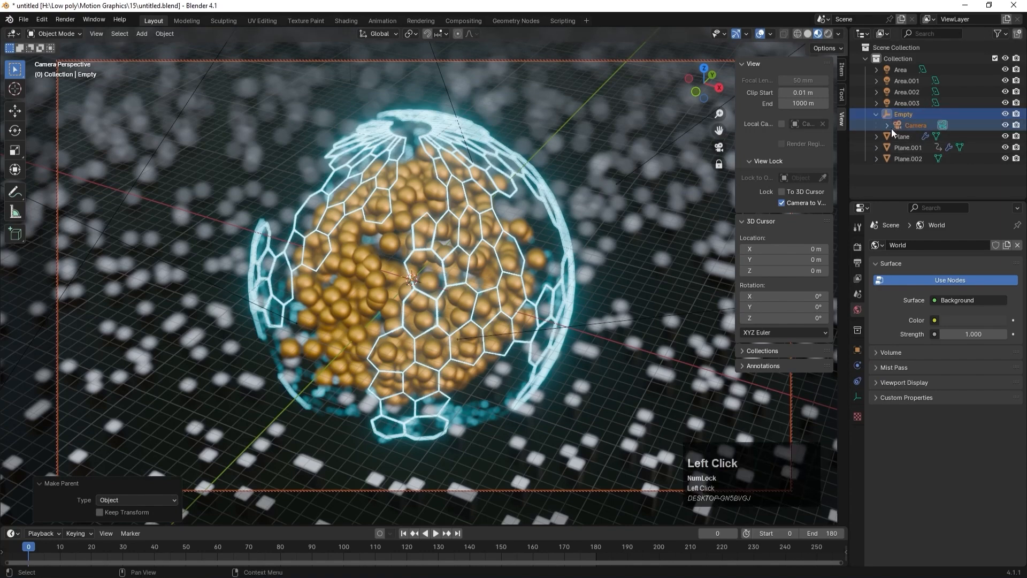
# - Test rotating the empty around Z, set its Z rotation to 0°, and keyframe that rotation at frame 0
pyautogui.click(858, 351)
pyautogui.moveTo(950, 338)
pyautogui.mouseDown()
pyautogui.moveTo(1004, 338)
pyautogui.moveTo(950, 338)
pyautogui.mouseUp()
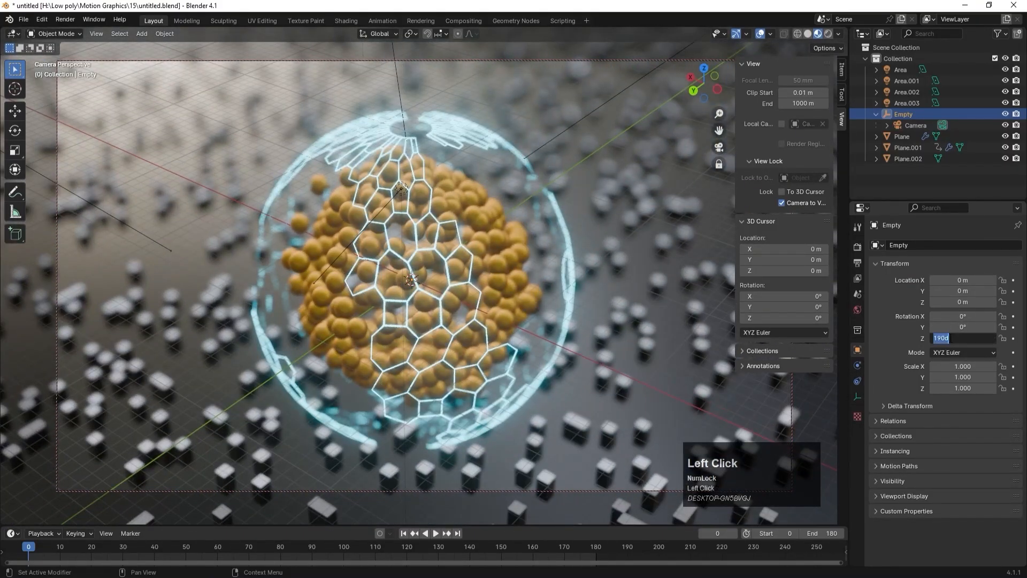
pyautogui.press('Return')
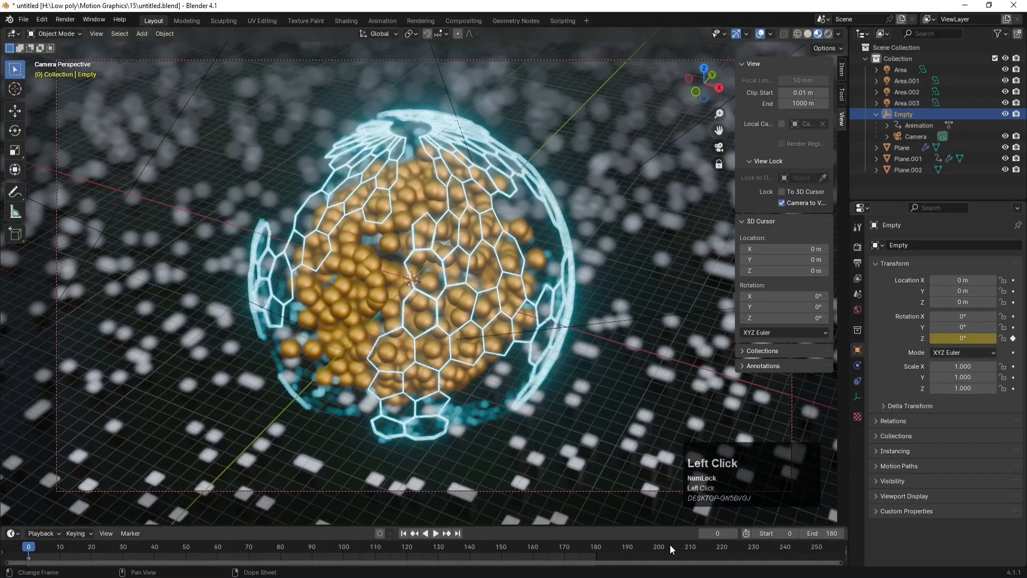
# - Keyframe the empty's Z rotation at -360° on frame 180 and play the camera orbit from the first frame
pyautogui.click(594, 547)
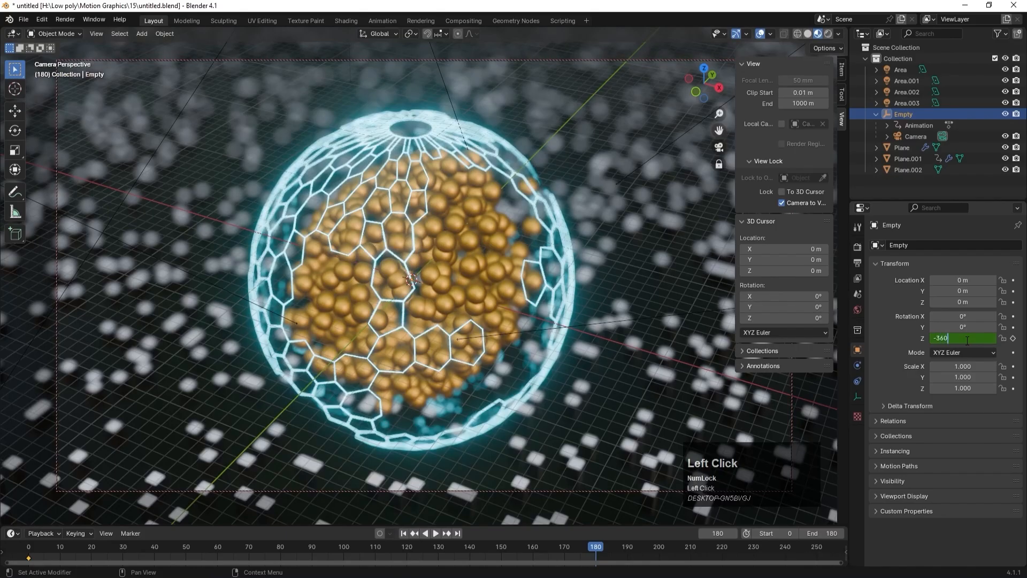
pyautogui.click(405, 533)
pyautogui.click(436, 533)
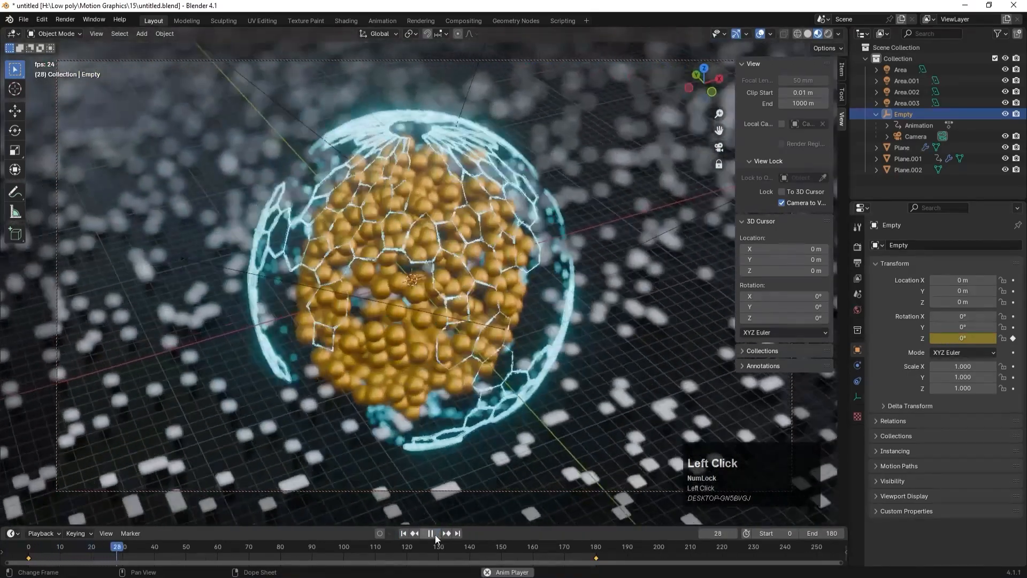